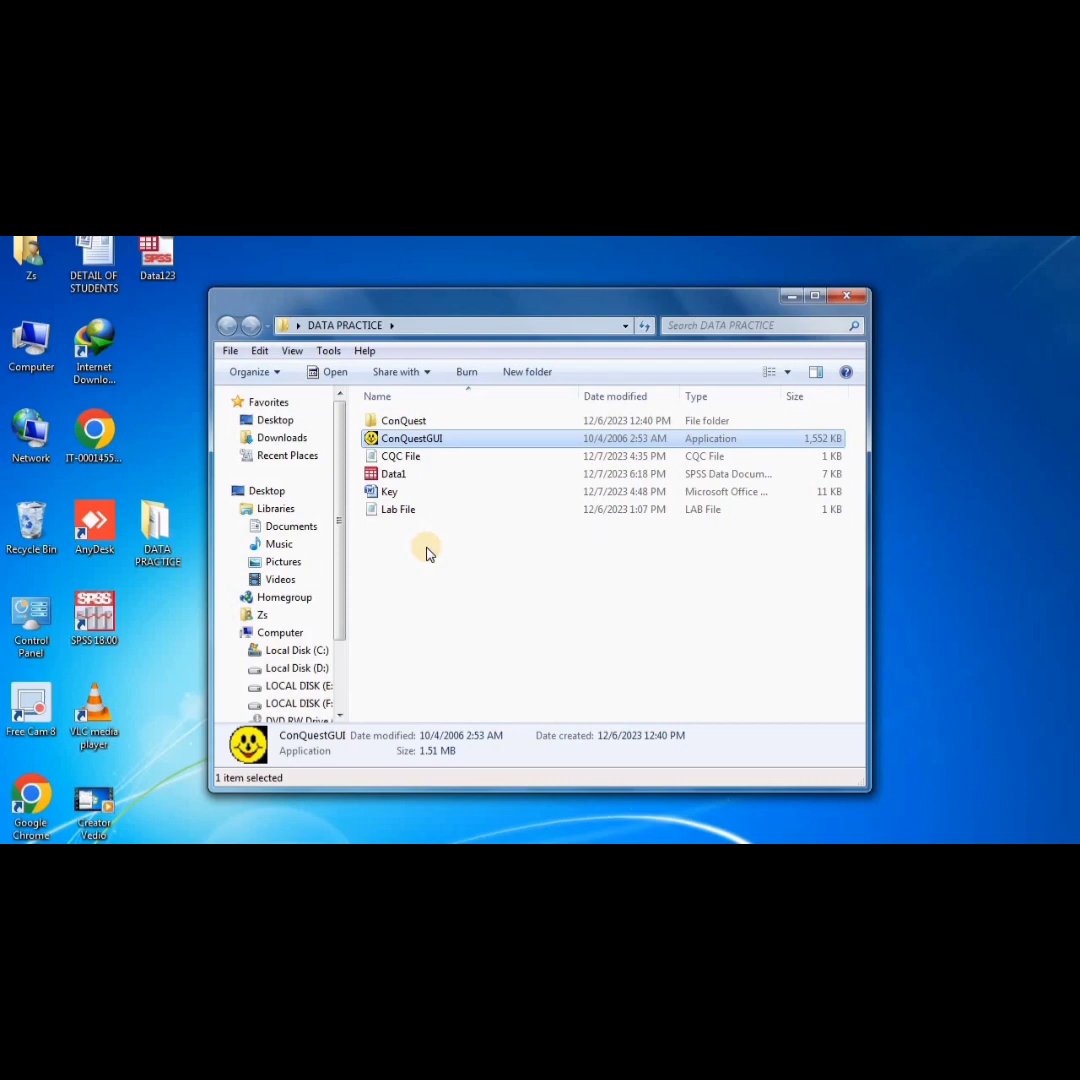
Keep the current Windows color scheme and open the Data1 SPSS file from the DATA PRACTICE folder in a maximized window
left_click(405, 499)
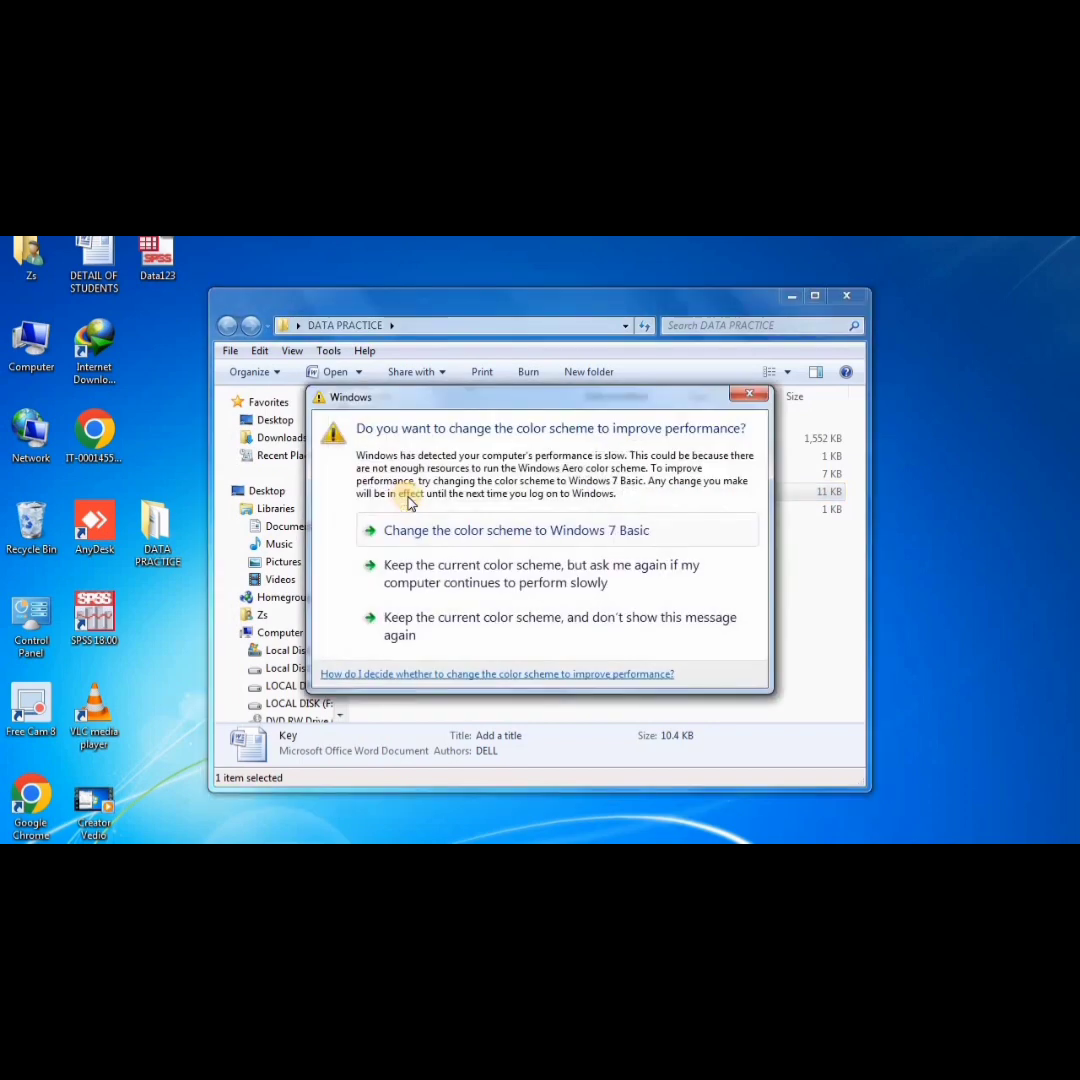
left_click(458, 583)
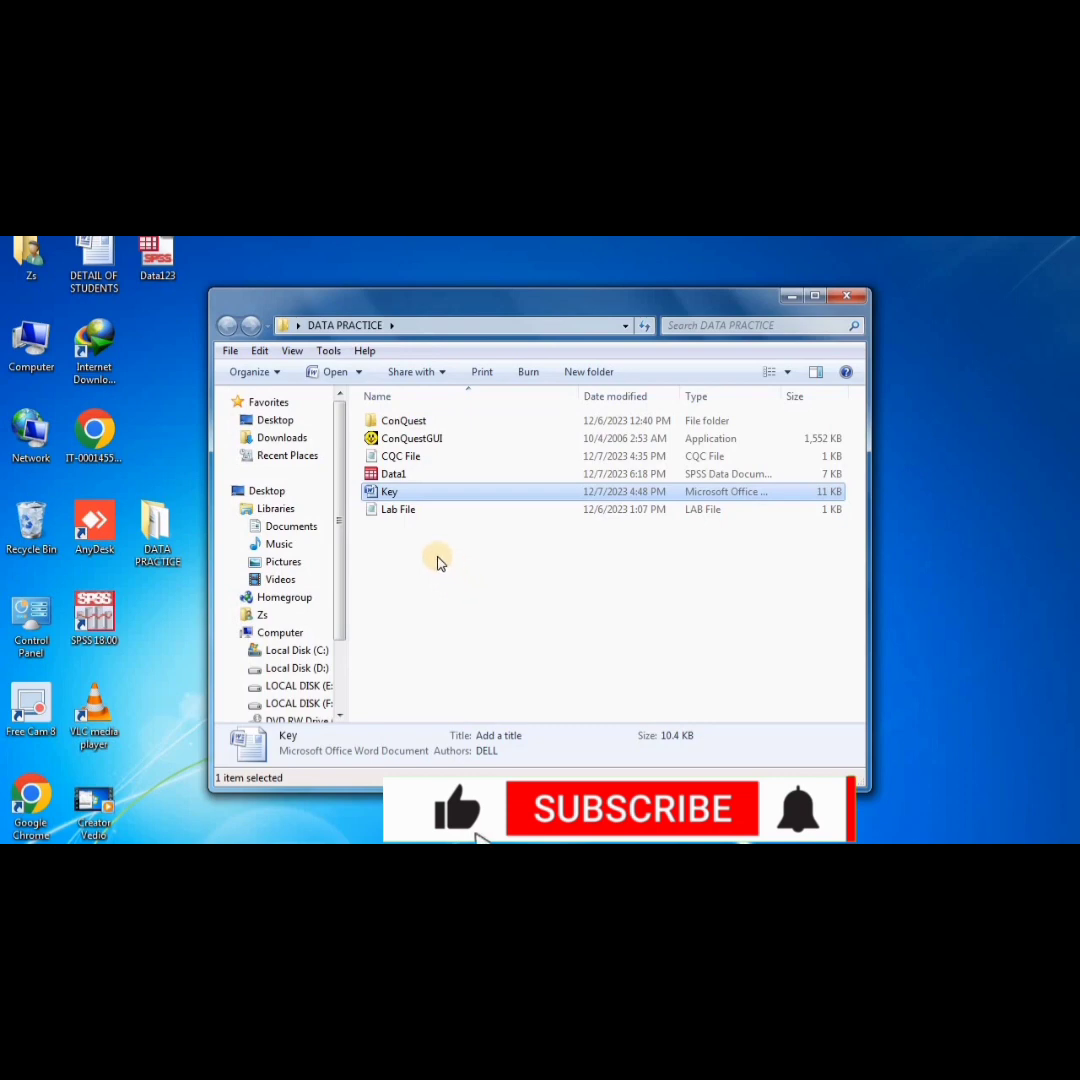
left_click(412, 550)
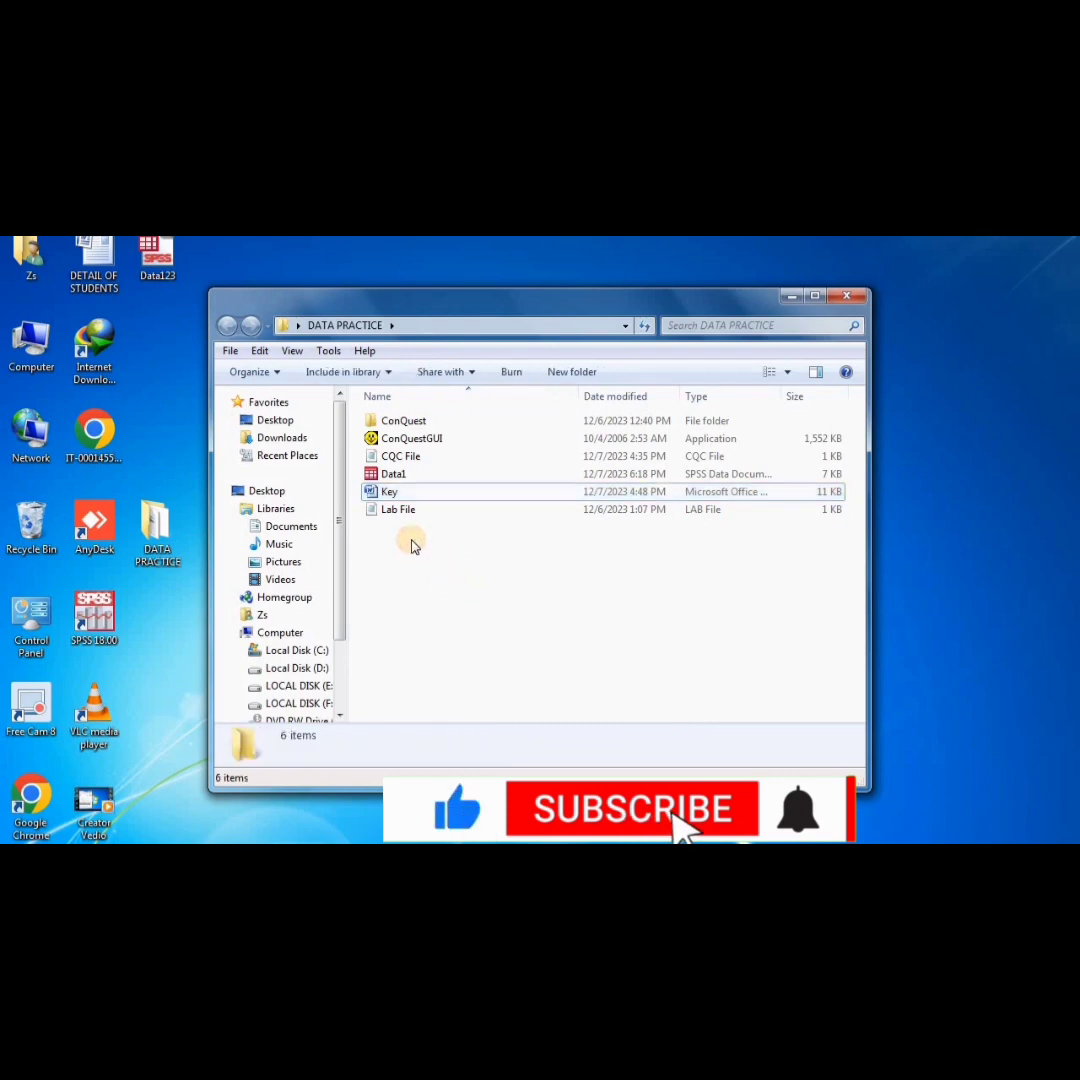
left_click(407, 477)
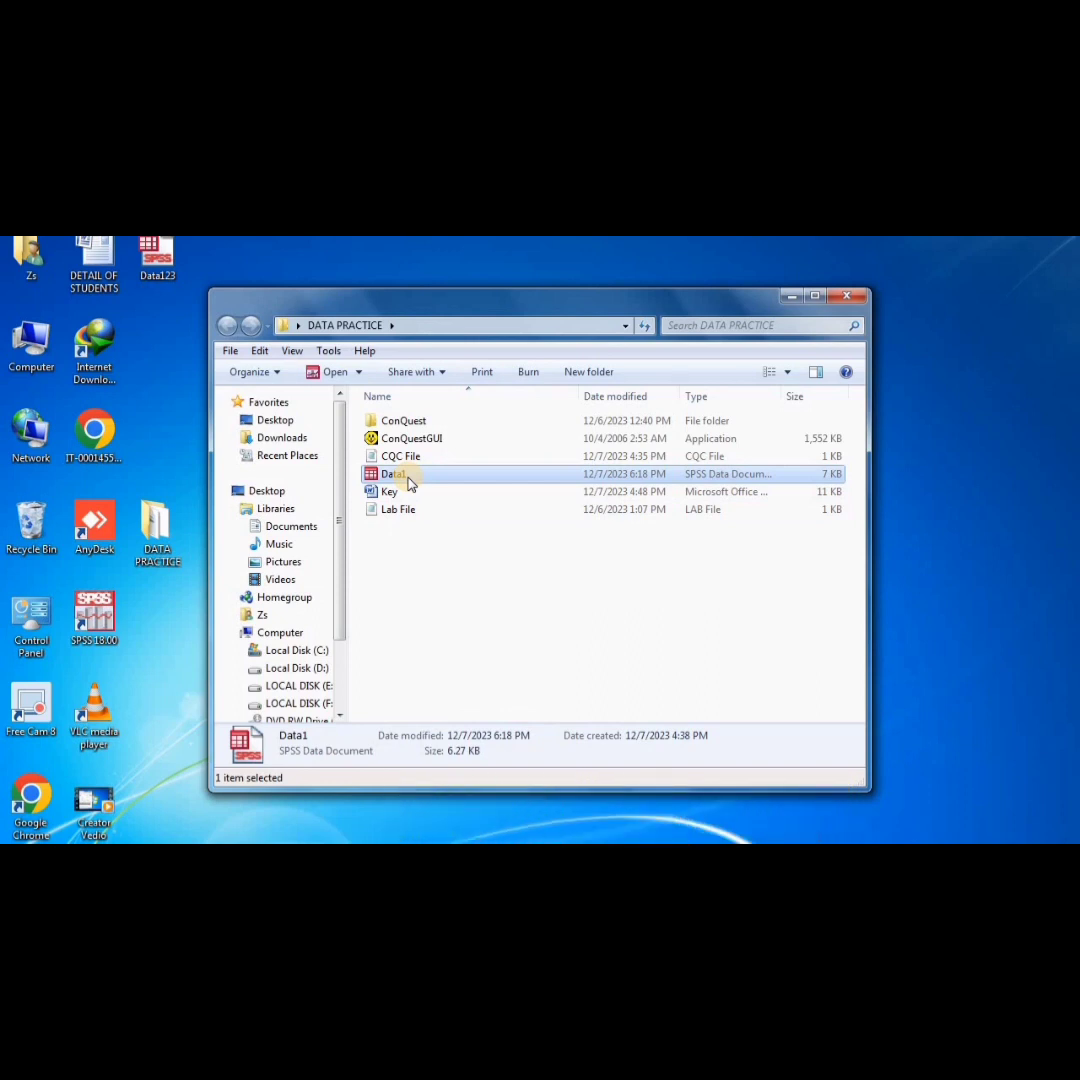
double_click(409, 477)
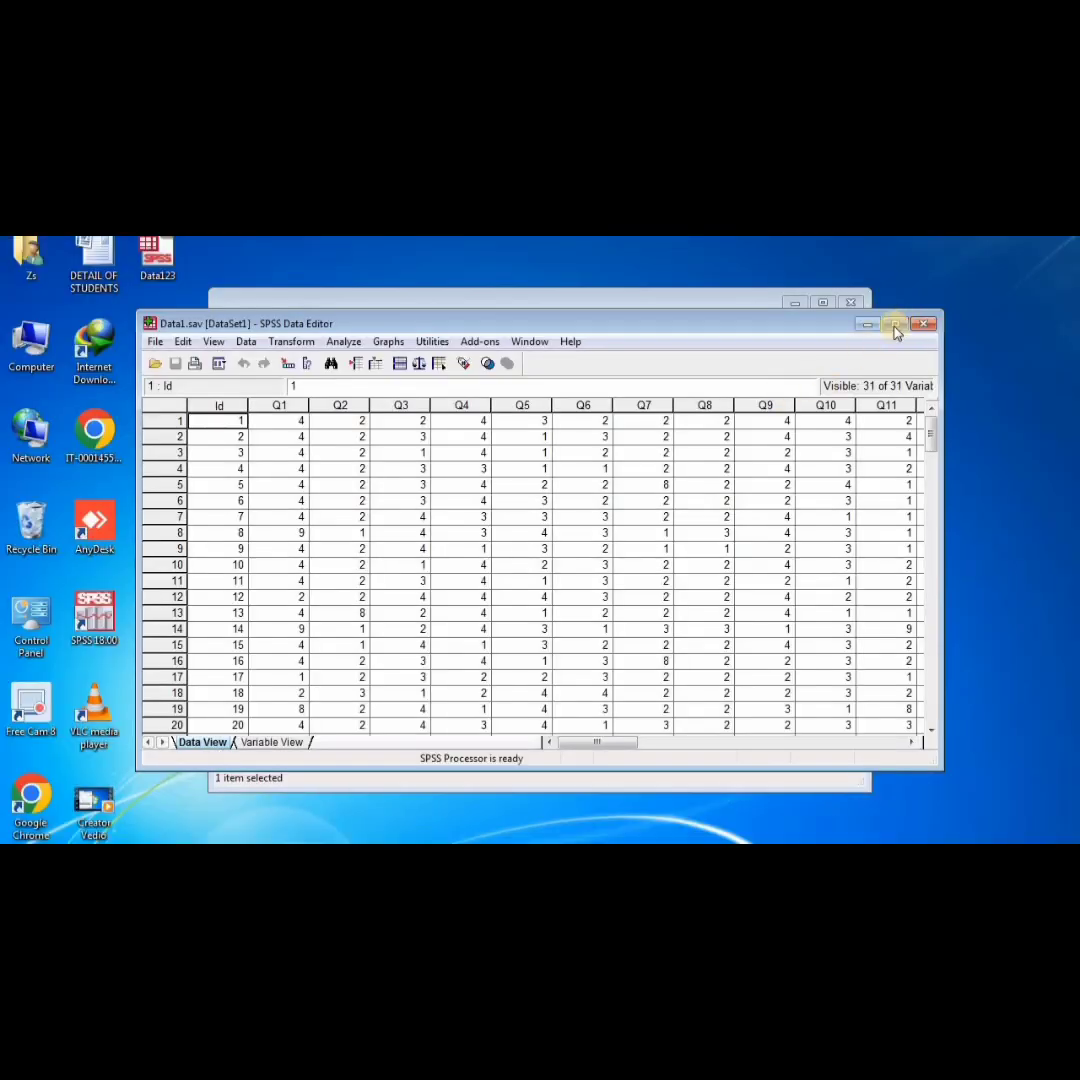
left_click(895, 325)
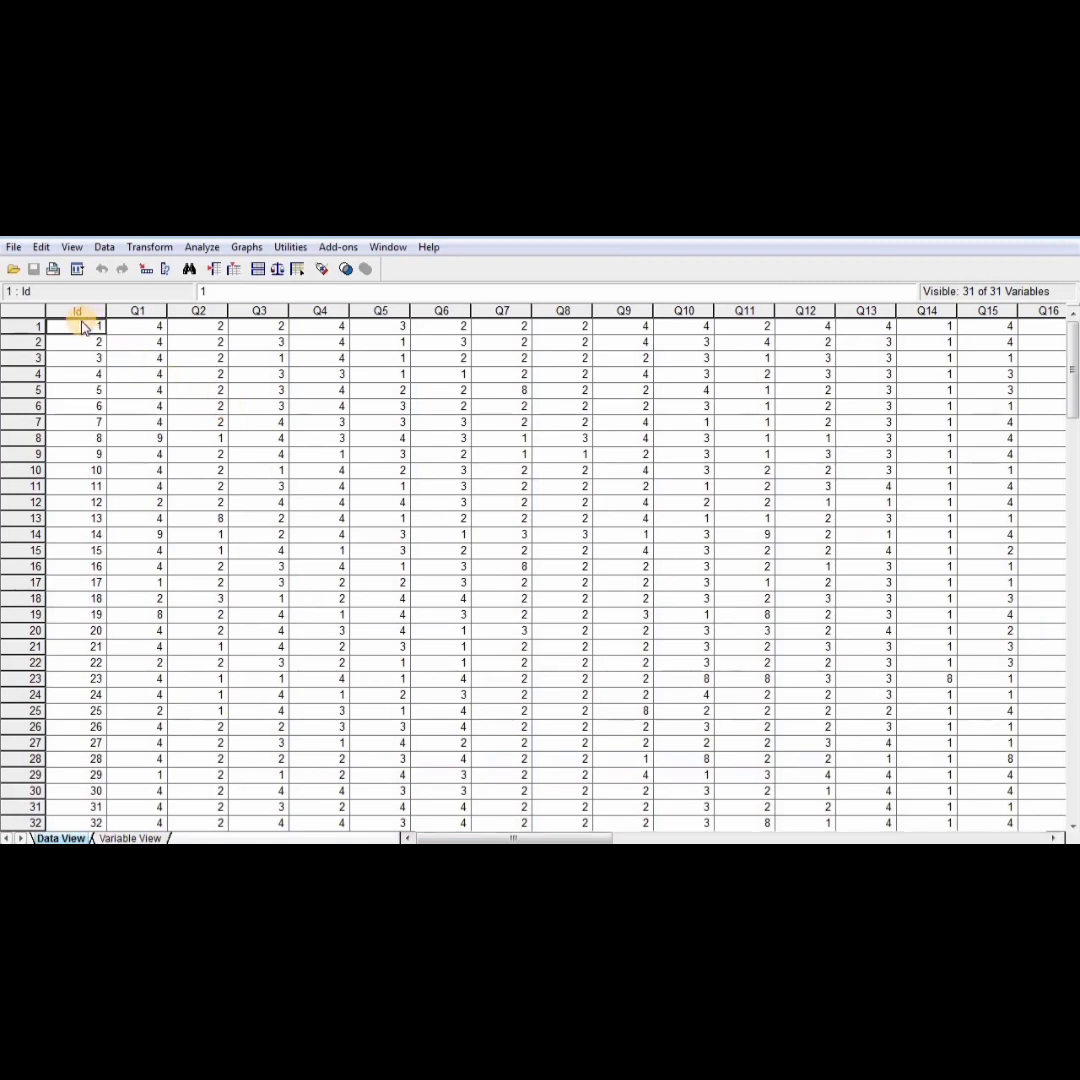
Examine the extent of the dataset, from the first to the last Id case and from Q1 to the last question variable
key("ctrl+Down")
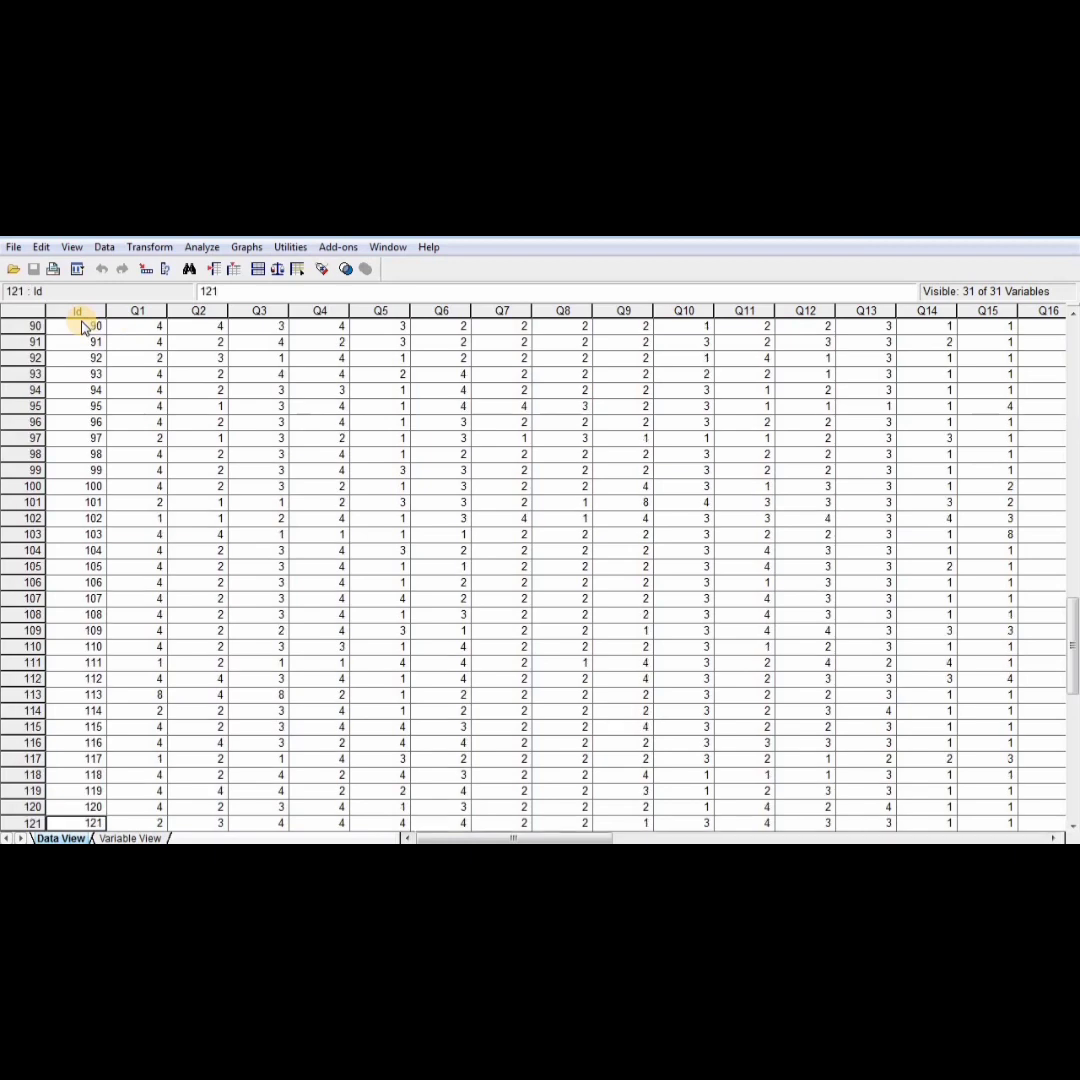
key("Down")
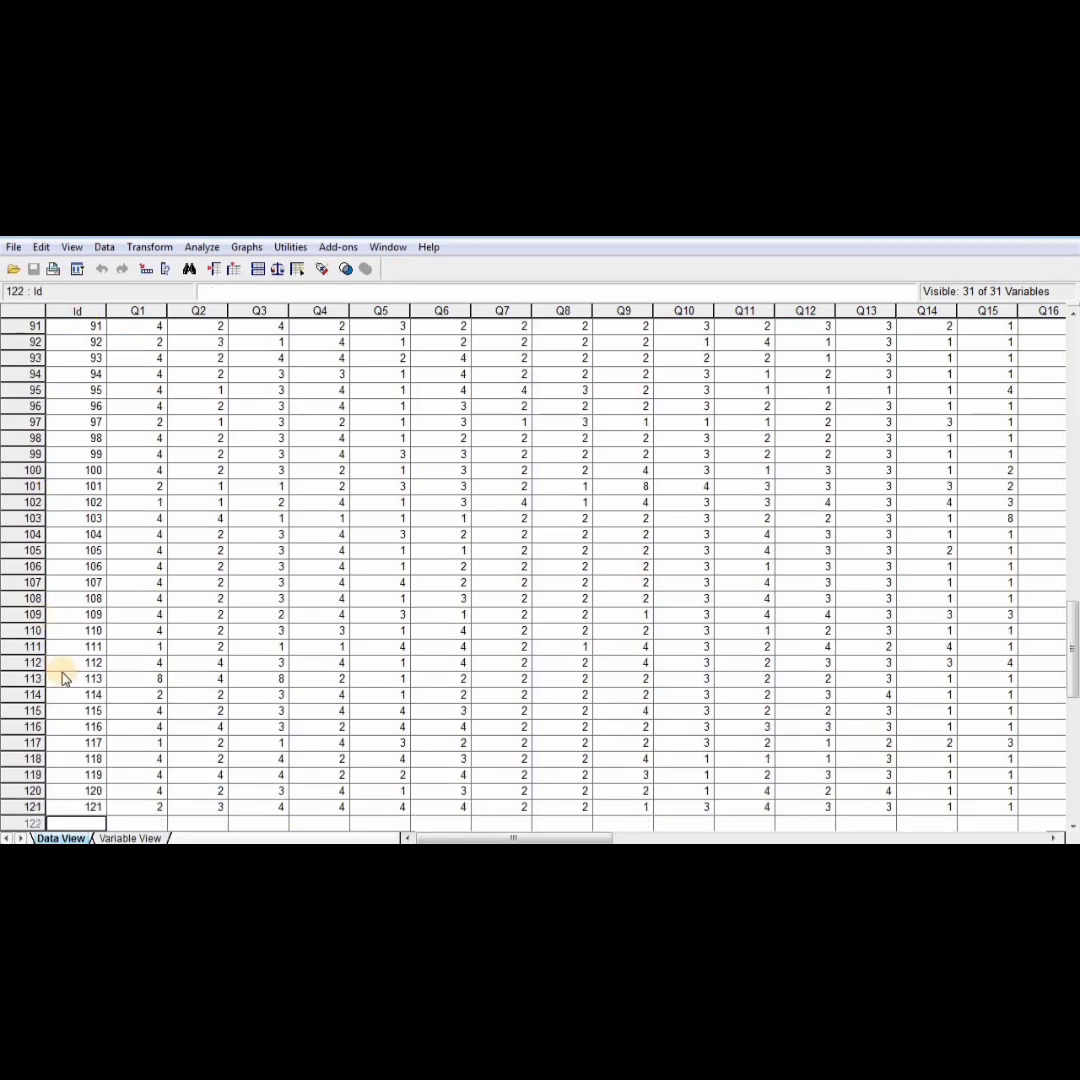
left_click(90, 808)
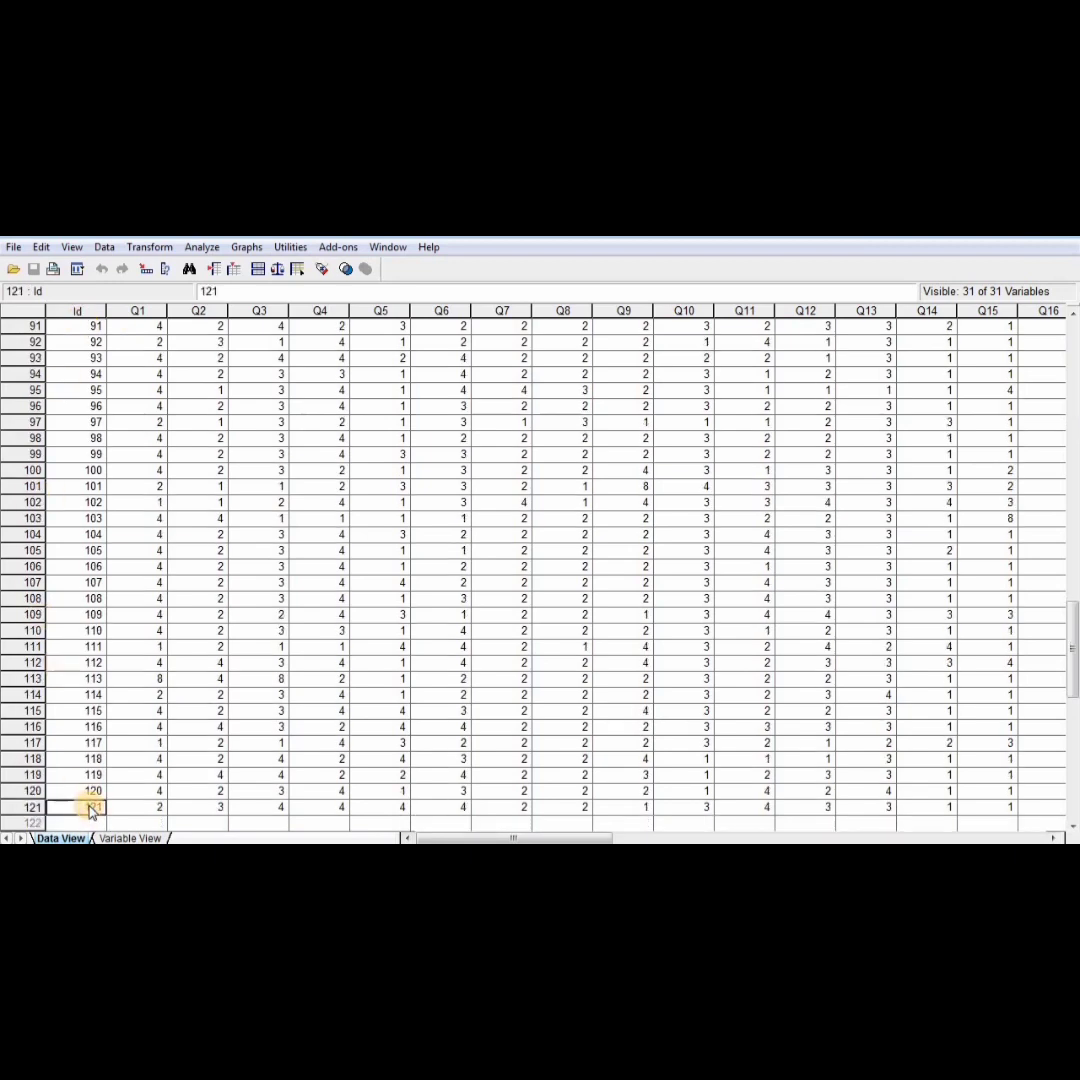
key("ctrl+Home")
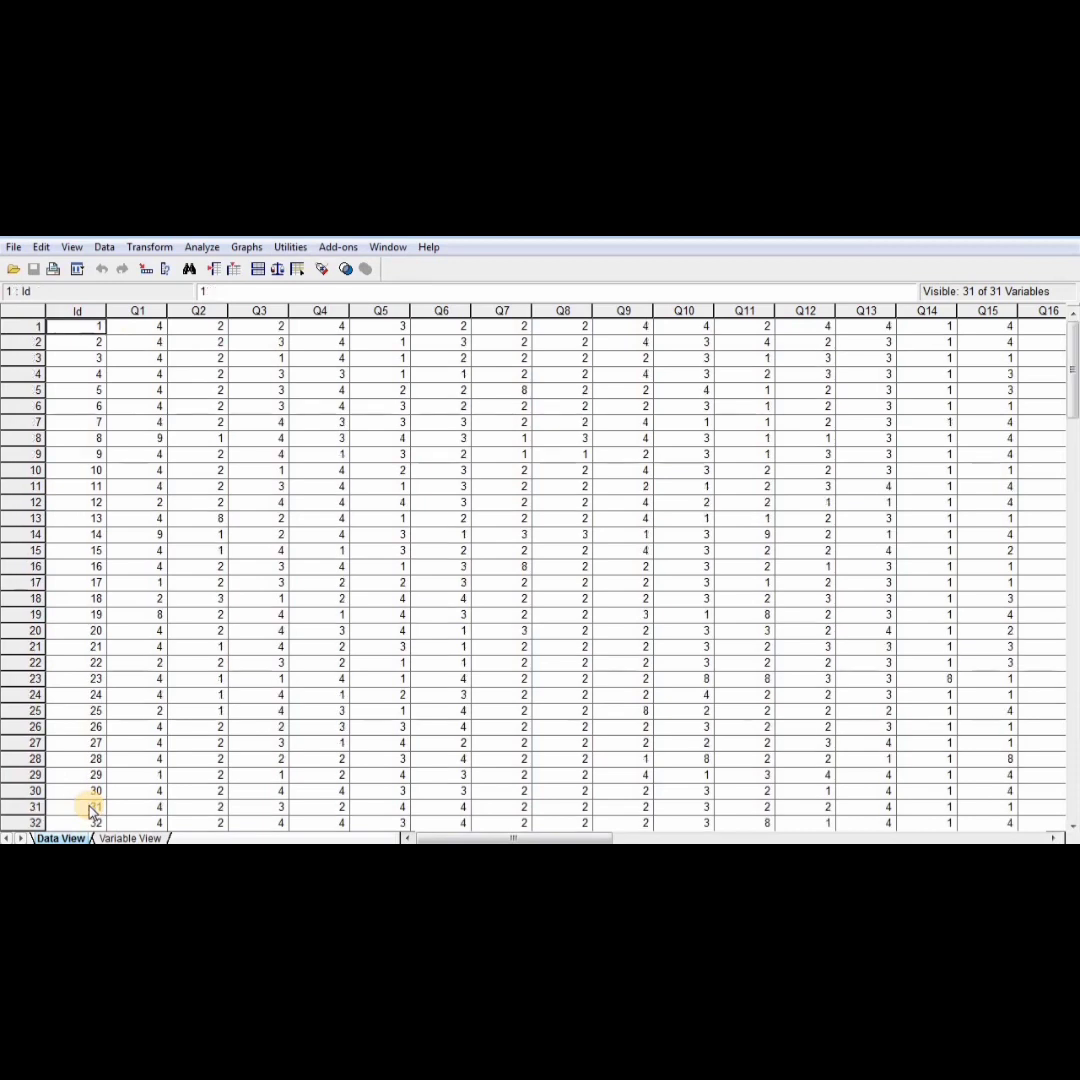
left_click(143, 327)
key("ctrl+Right")
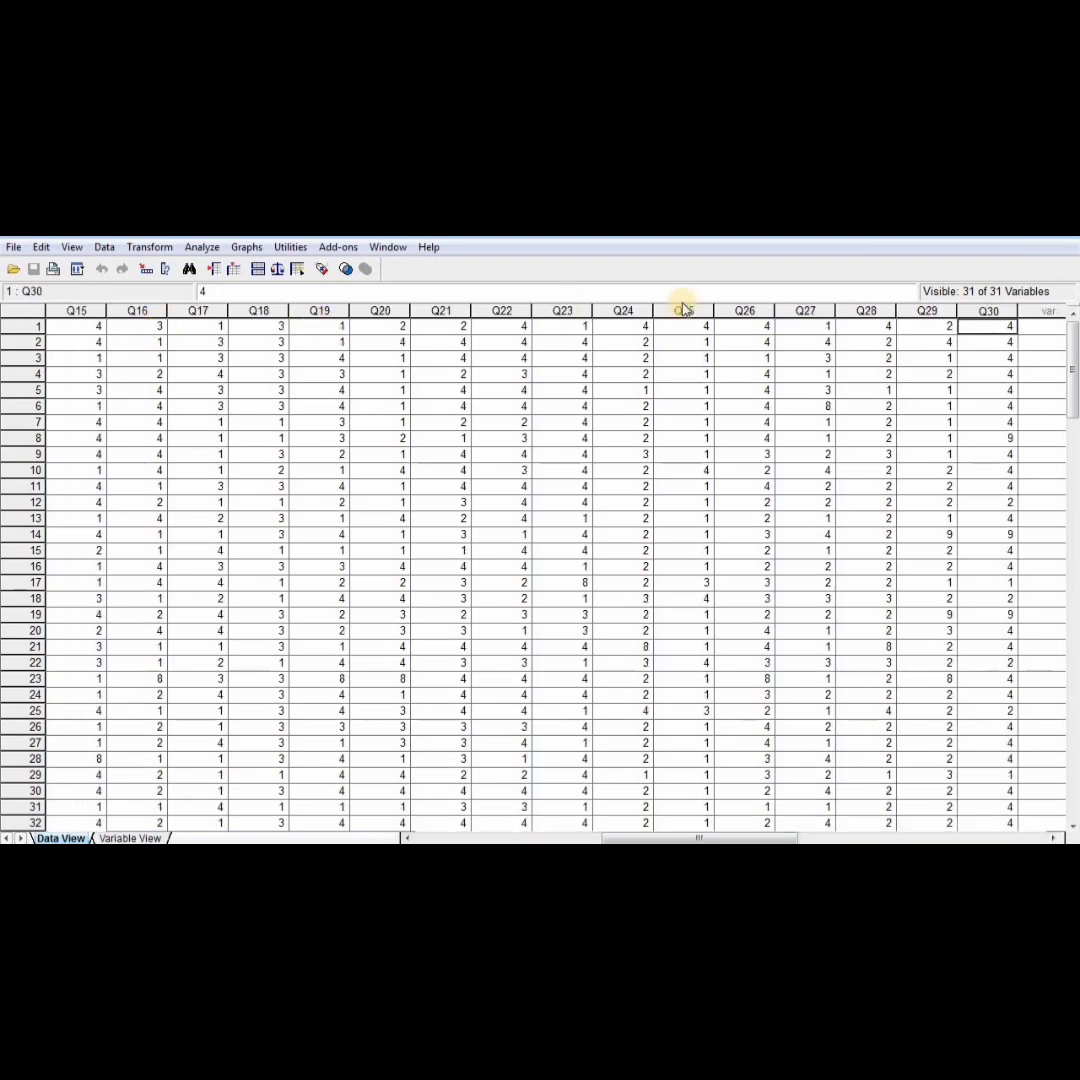
left_click(997, 313)
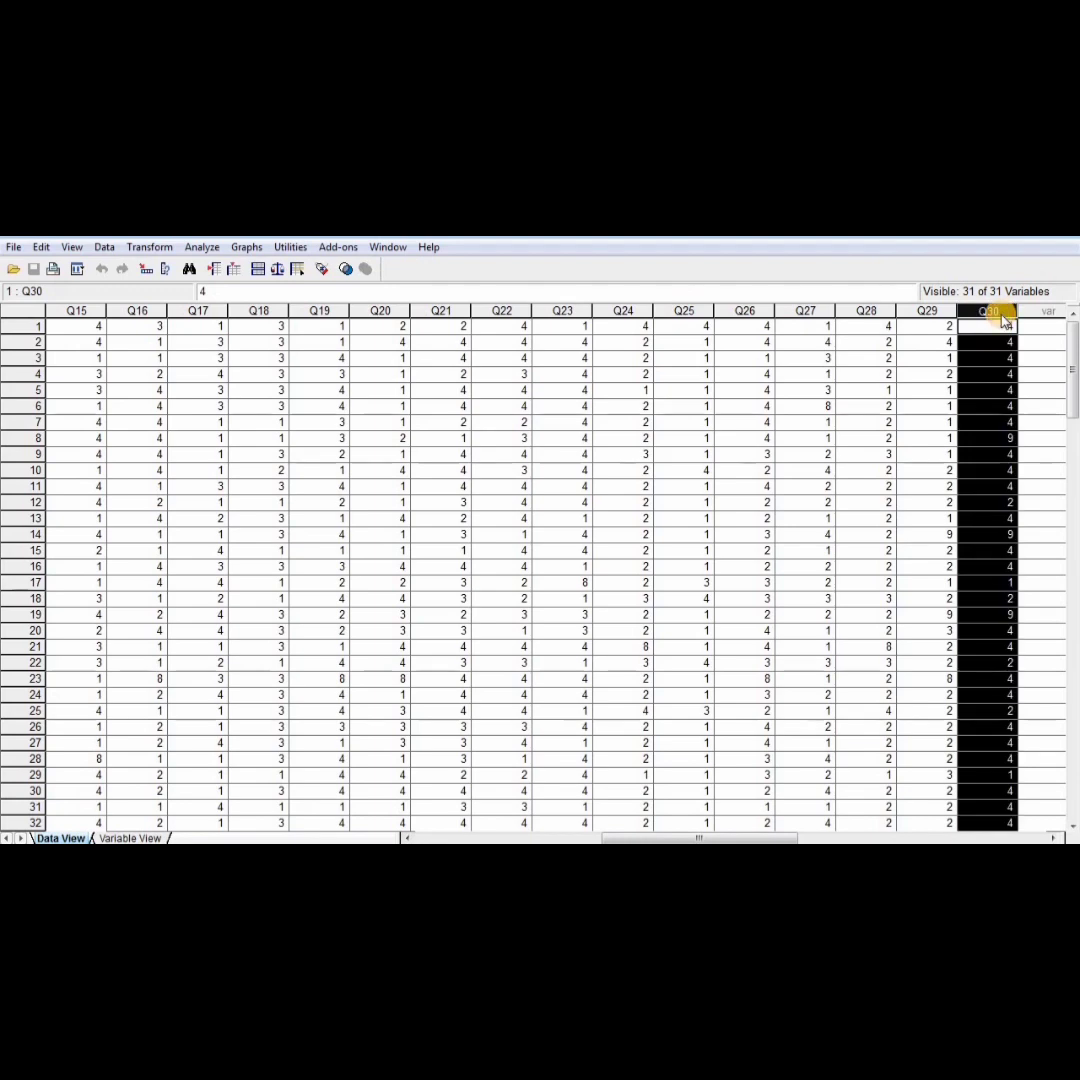
left_click(983, 336)
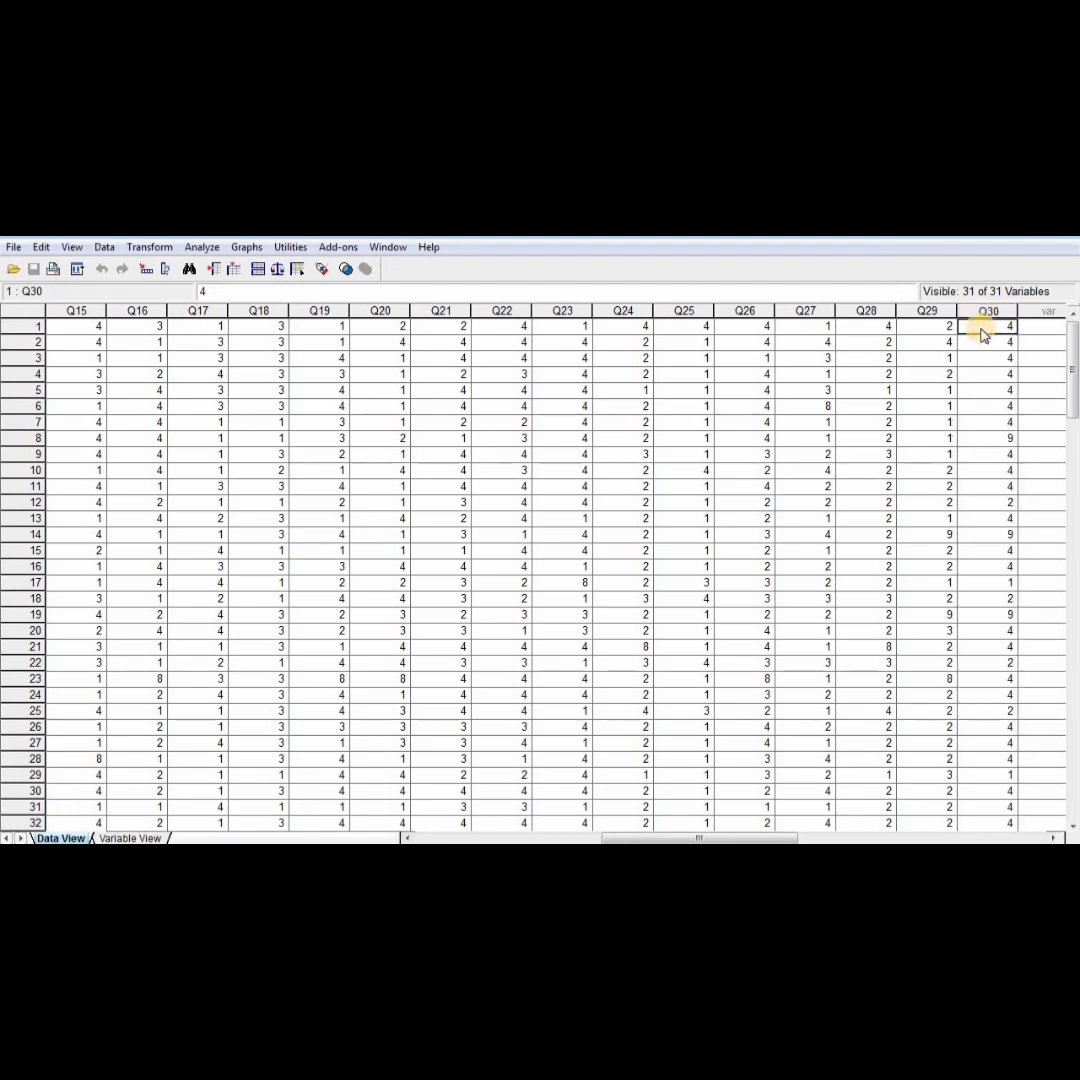
key("ctrl+Left")
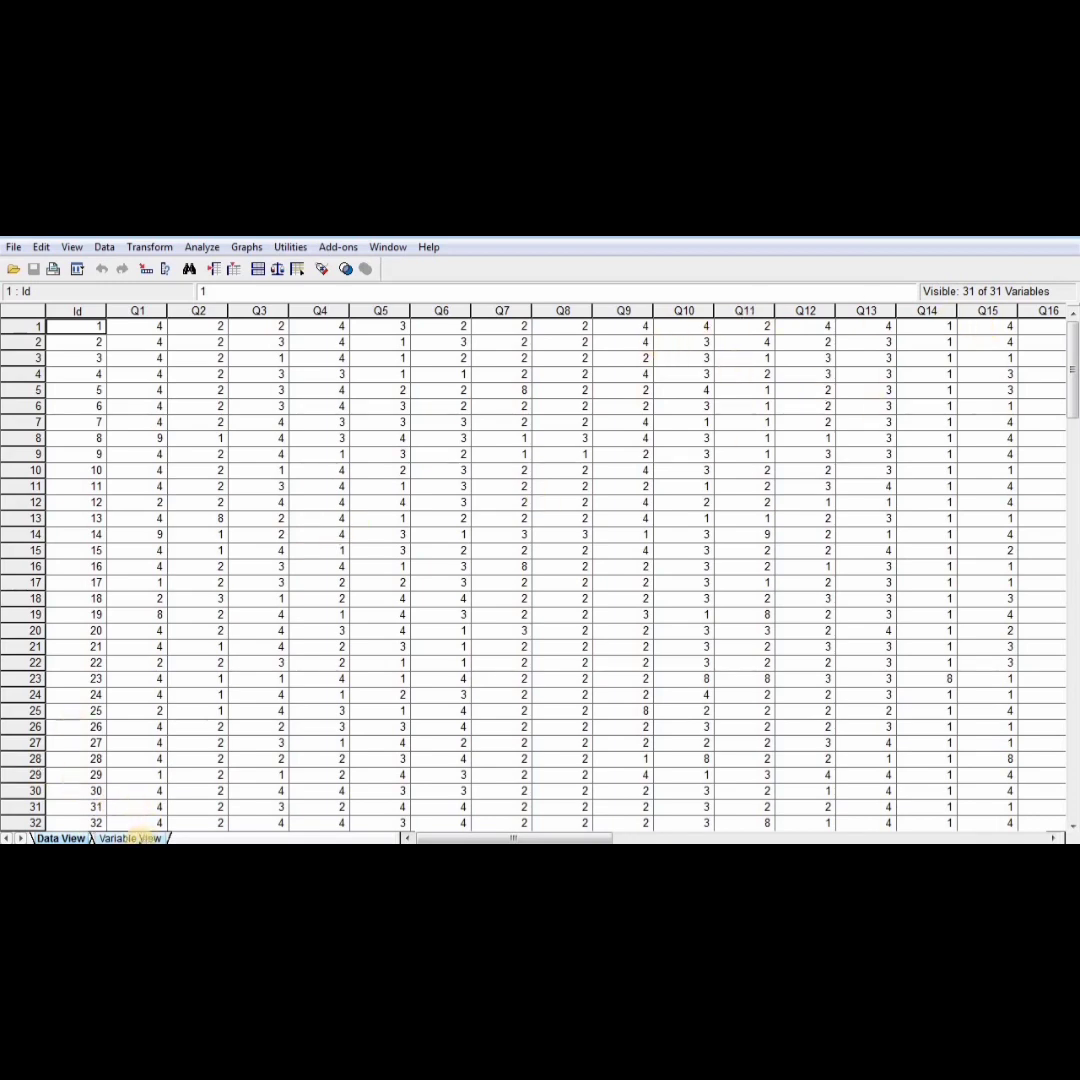
Set the Width of the Id variable to 3 in the variable definitions
left_click(130, 838)
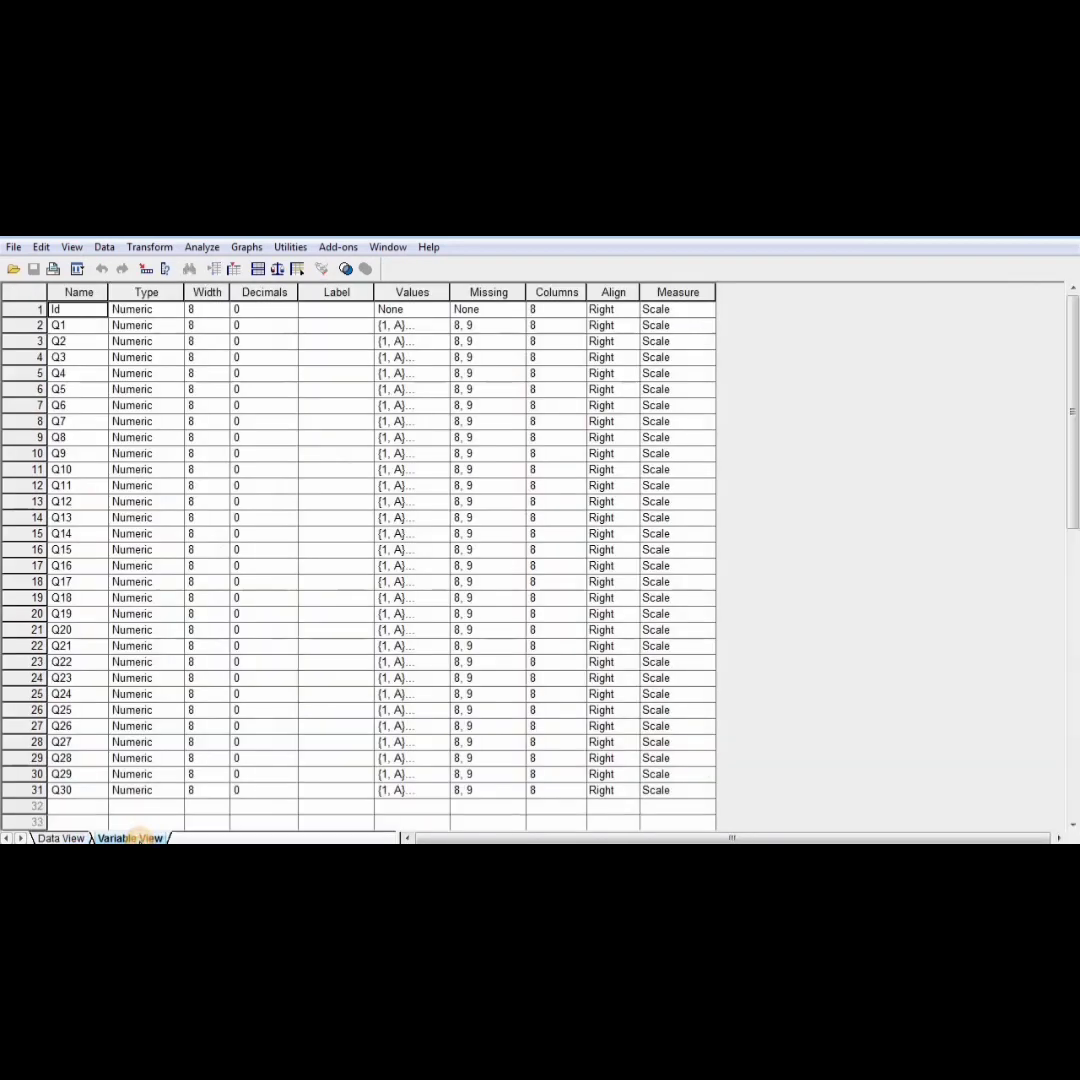
left_click(201, 316)
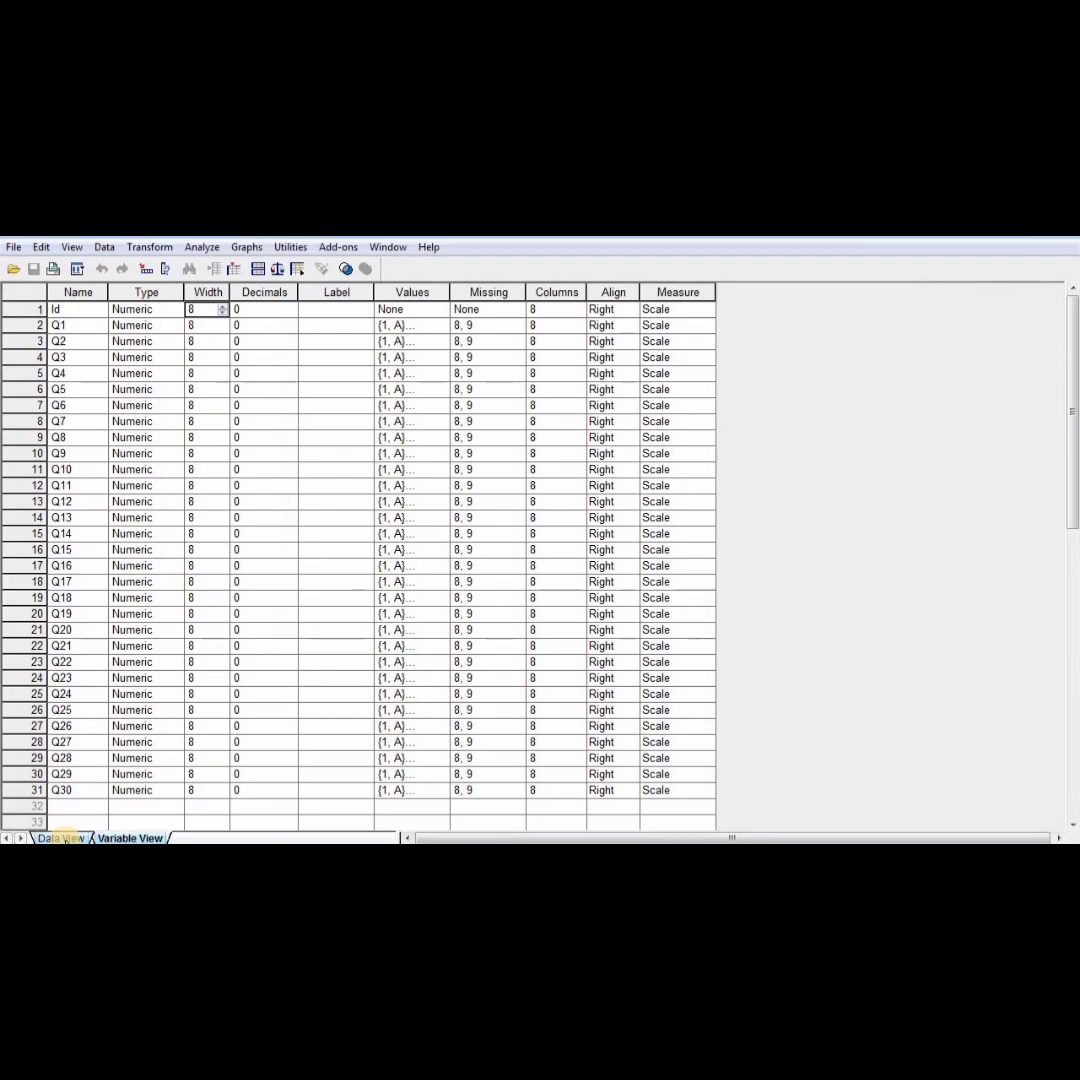
left_click(62, 838)
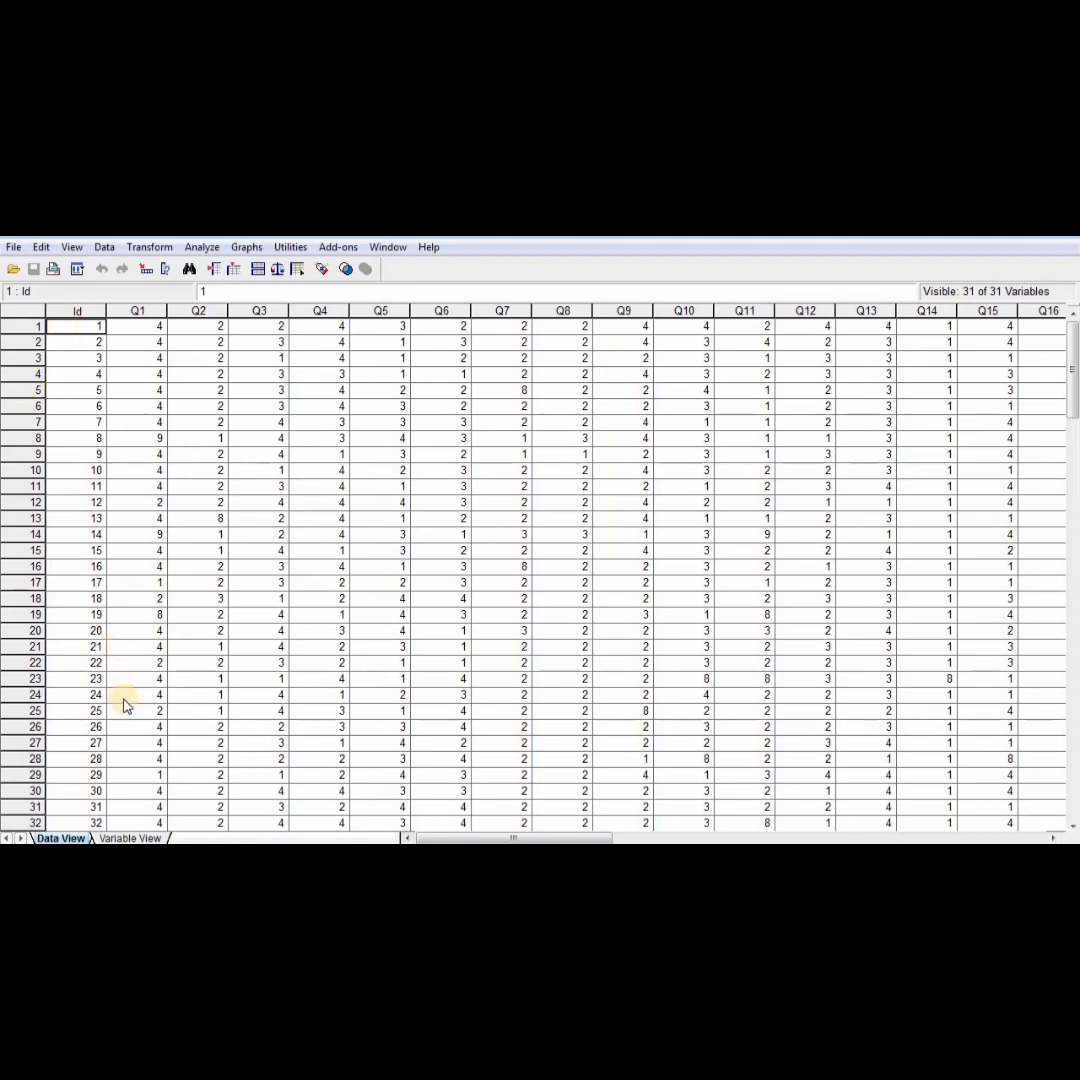
left_click(135, 838)
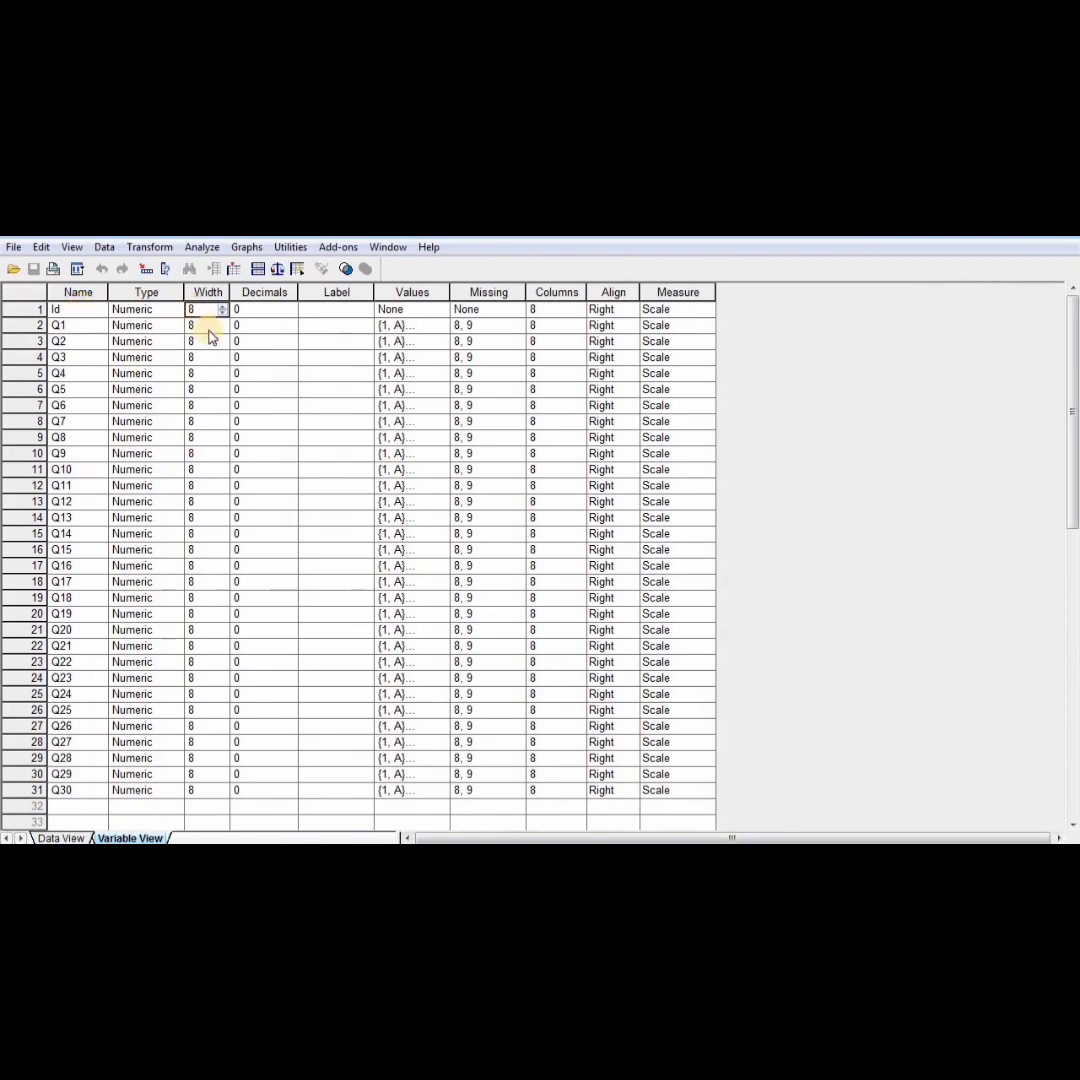
type("3")
left_click(212, 326)
Check the response codes in the data and set the Width of variable Q1 to 1
left_click(60, 838)
left_click(790, 518)
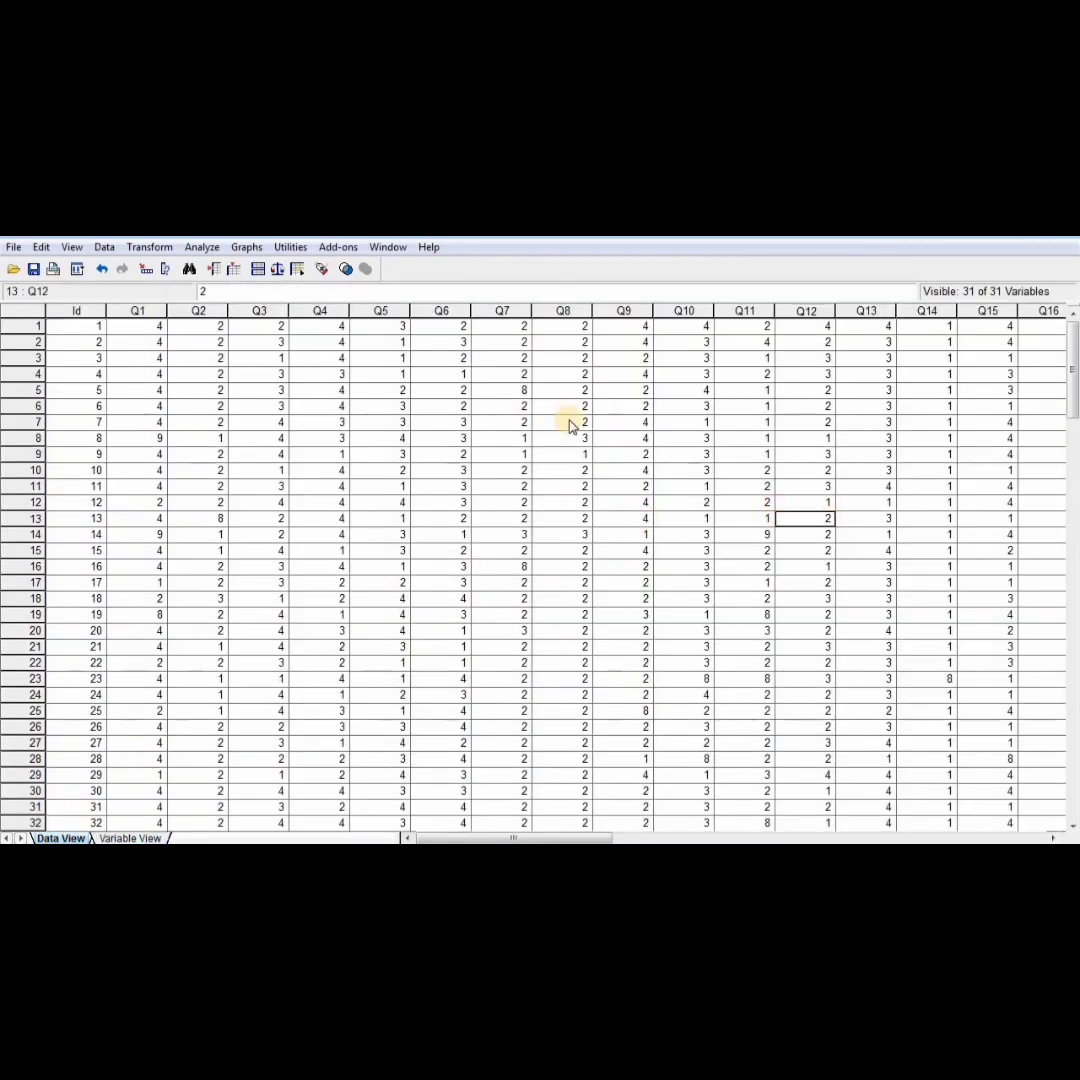
left_click(478, 680)
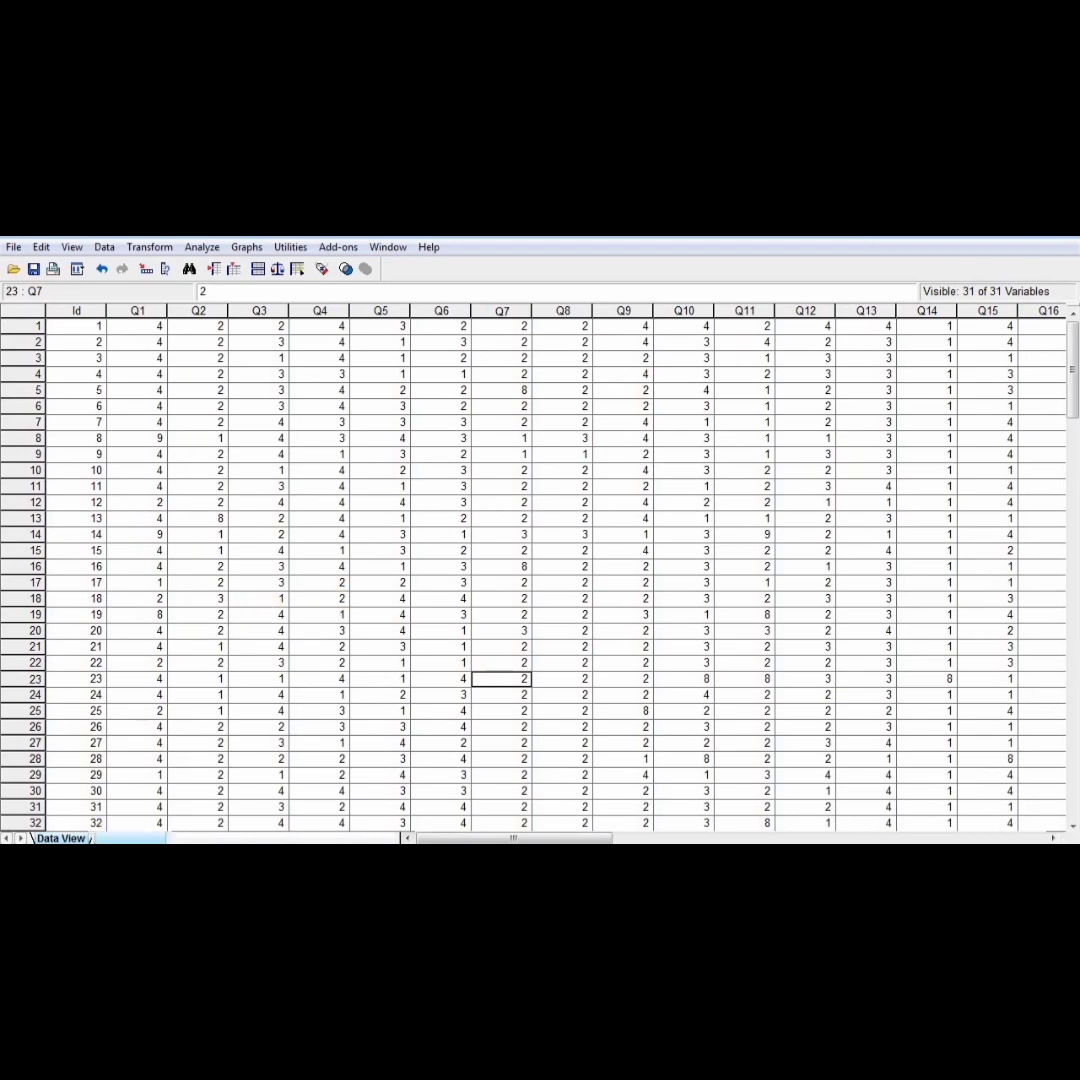
left_click(133, 838)
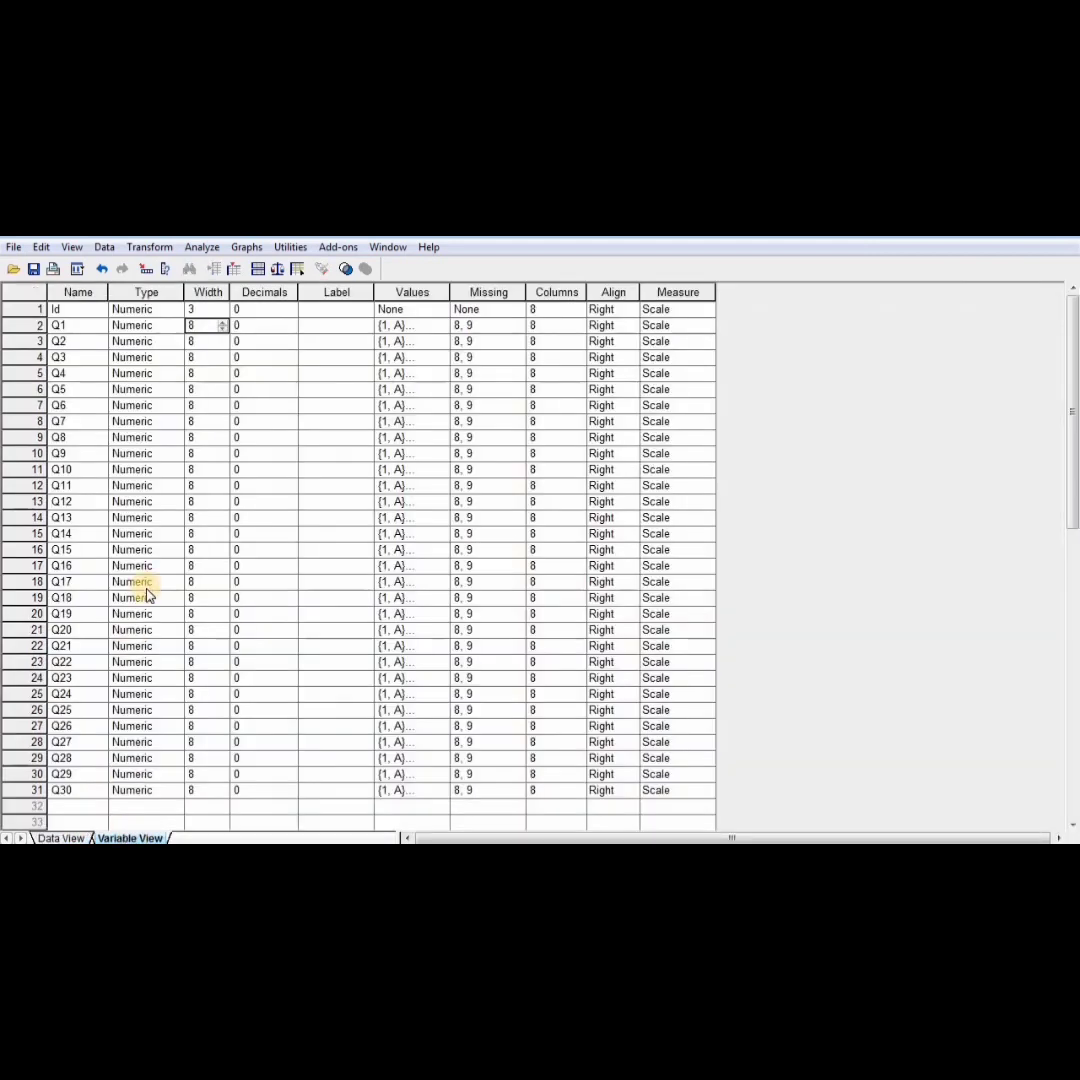
type("1")
Copy Q1's Width value of 1 to all variables from Q2 through Q30
right_click(207, 334)
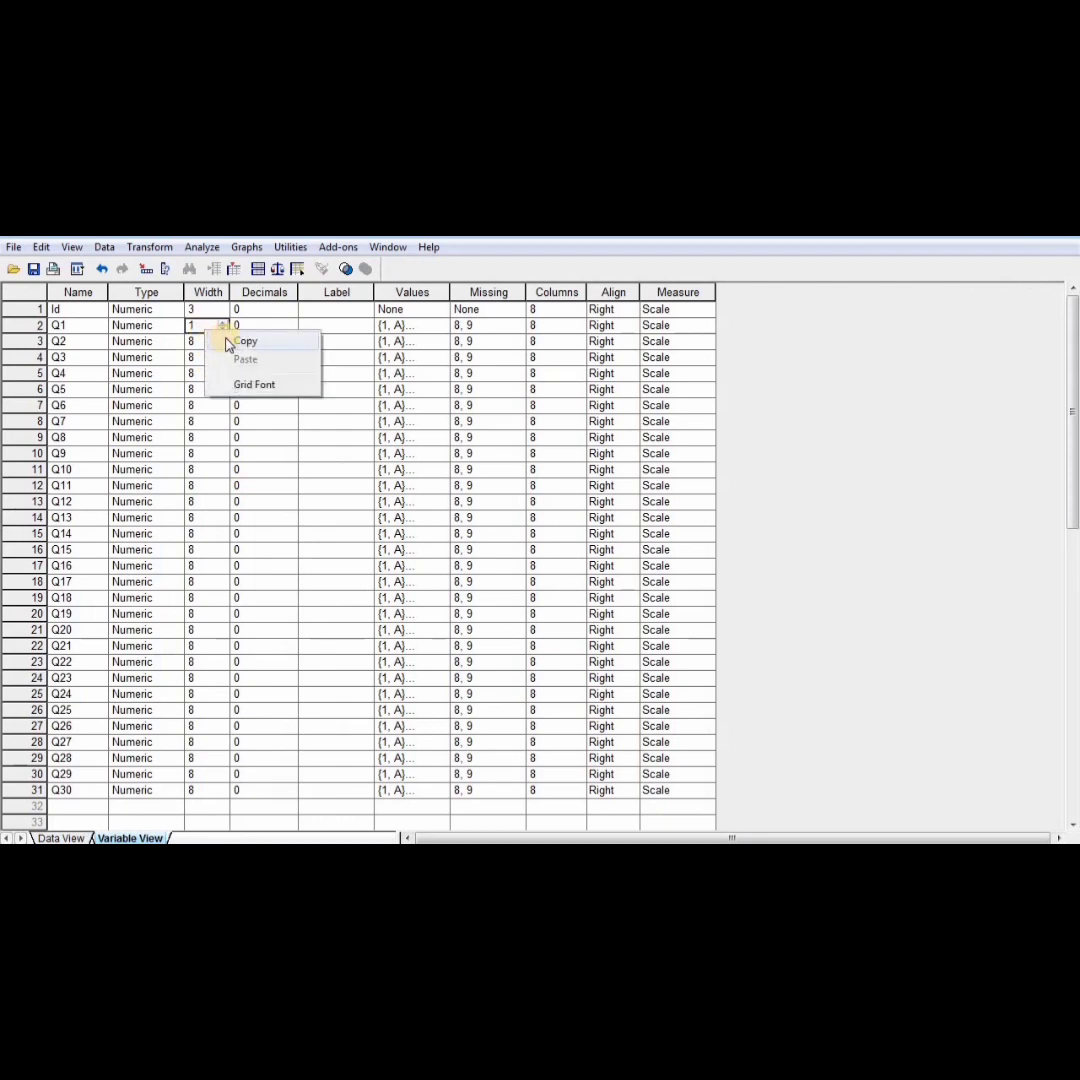
left_click(228, 341)
left_click(203, 344)
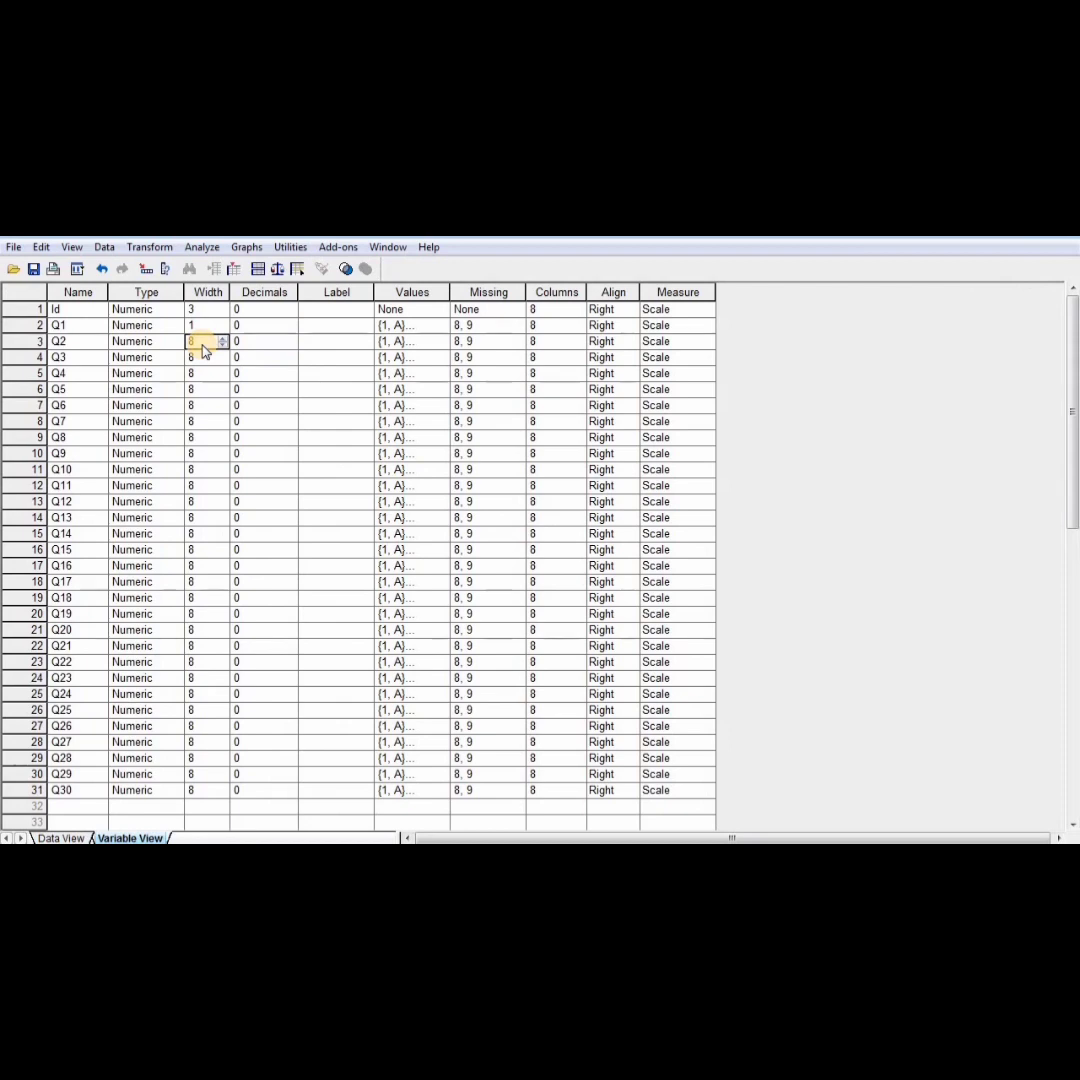
key("shift+Down")
key("shift+Down")
key("shift+Down")
key("shift+Down")
key("shift+Down")
key("shift+Down")
key("shift+Down")
key("shift+Down")
key("shift+Down")
key("shift+Down")
key("shift+Down")
key("shift+Down")
key("shift+Down")
key("shift+Down")
key("shift+Down")
key("shift+Down")
key("shift+Down")
key("shift+Down")
key("shift+Down")
key("shift+Down")
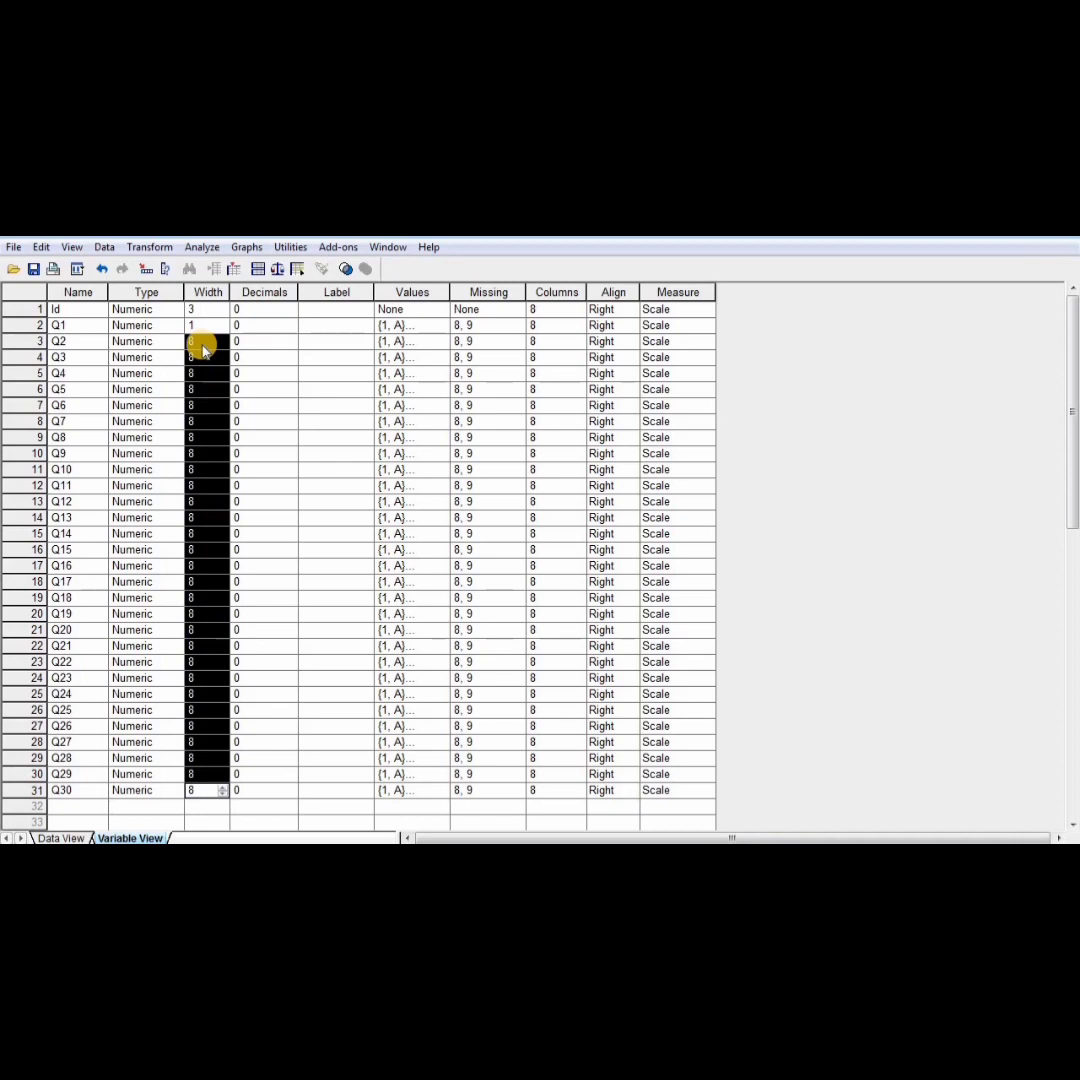
right_click(204, 401)
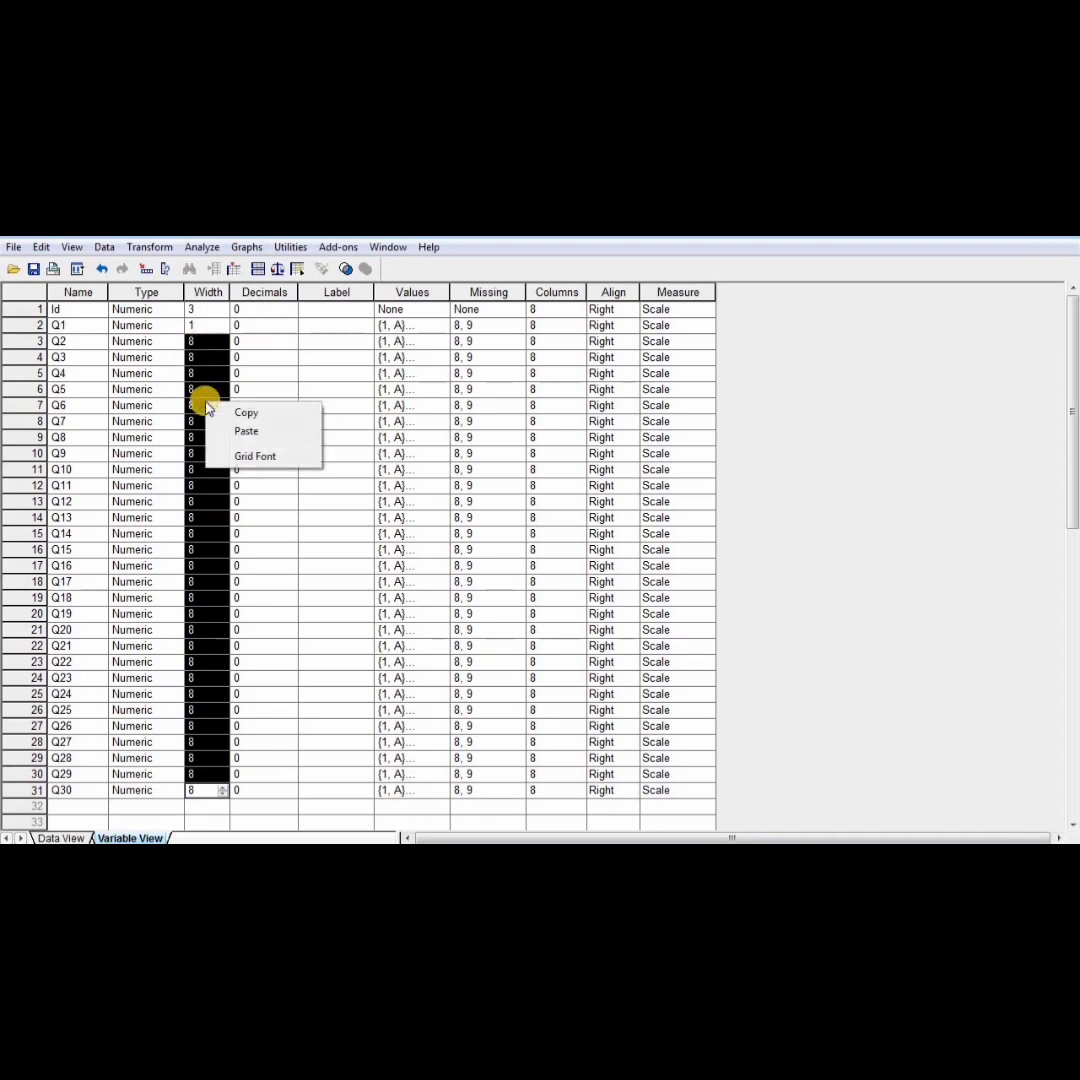
left_click(246, 431)
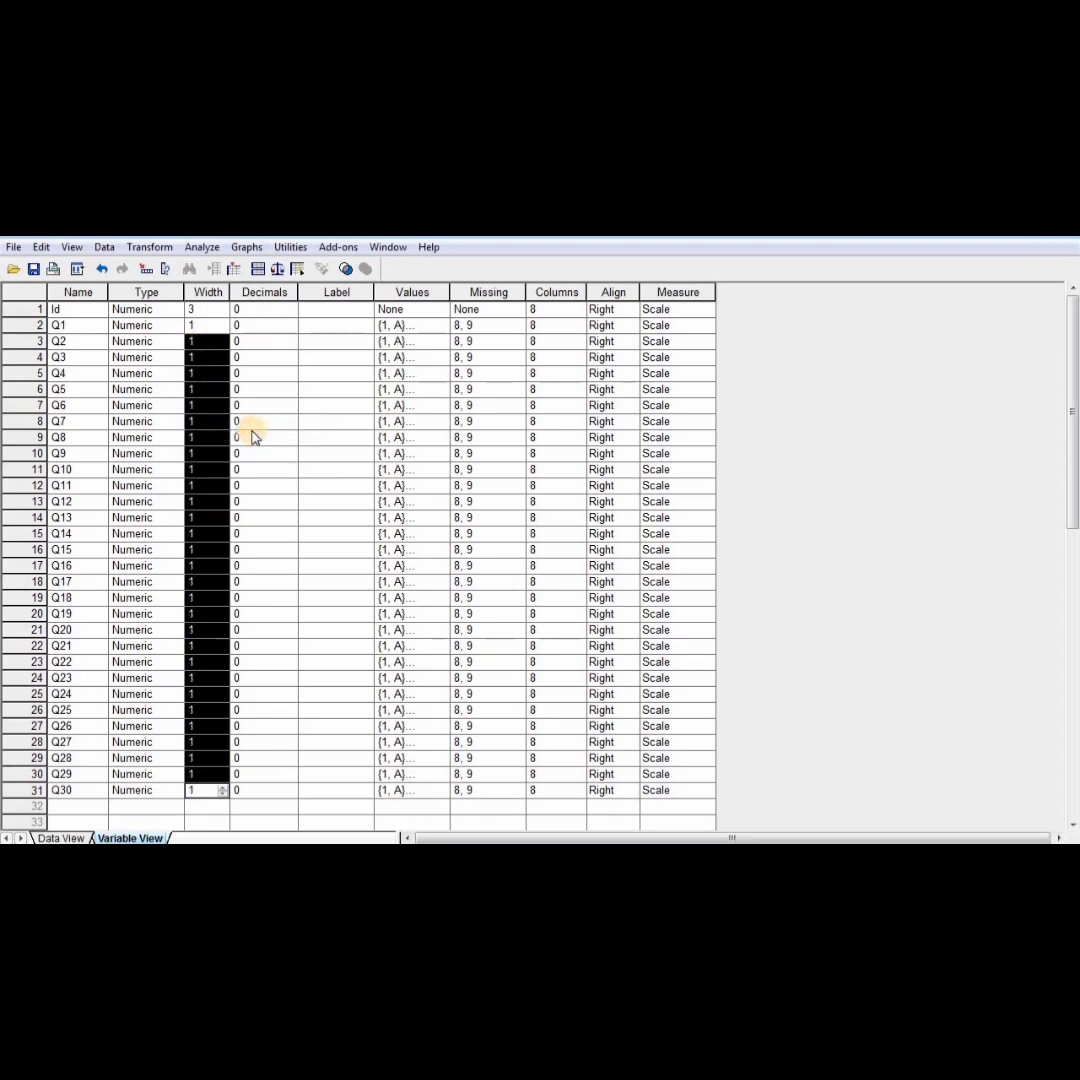
left_click(284, 437)
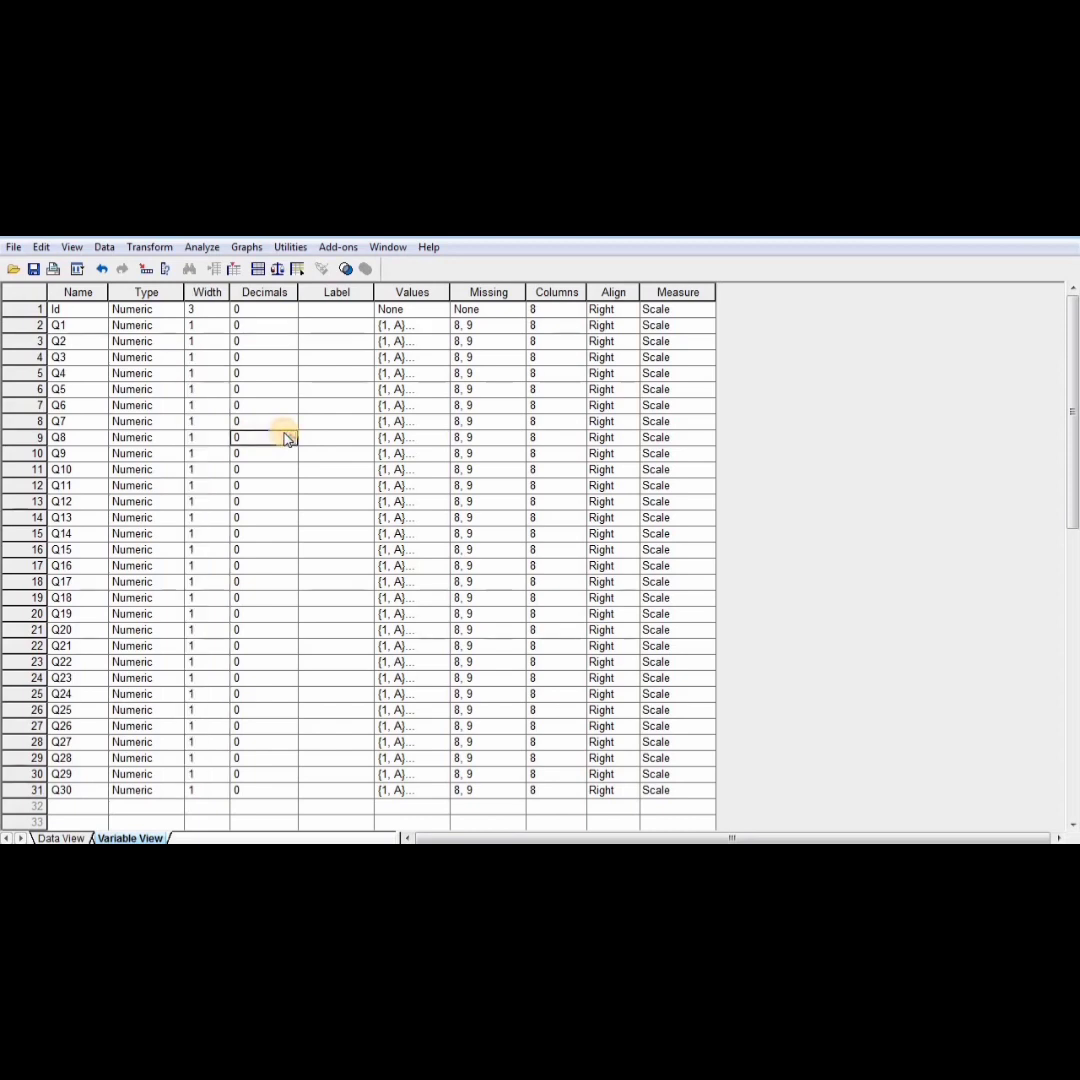
Set the Columns value to 3 for the Id variable and to 1 for Q1
left_click(550, 315)
type("3")
left_click(553, 328)
type("1")
left_click(550, 345)
Paste the copied value 1 into the Columns setting of variables Q1 through Q30
left_click(548, 327)
key("shift+Down")
key("shift+Down")
key("shift+Down")
key("shift+Down")
key("shift+Down")
key("shift+Down")
key("shift+Down")
key("shift+Down")
key("shift+Down")
key("shift+Down")
key("shift+Down")
key("shift+Down")
key("shift+Down")
key("shift+Down")
key("shift+Down")
key("shift+Down")
key("shift+Down")
key("shift+Down")
key("shift+Down")
key("shift+Down")
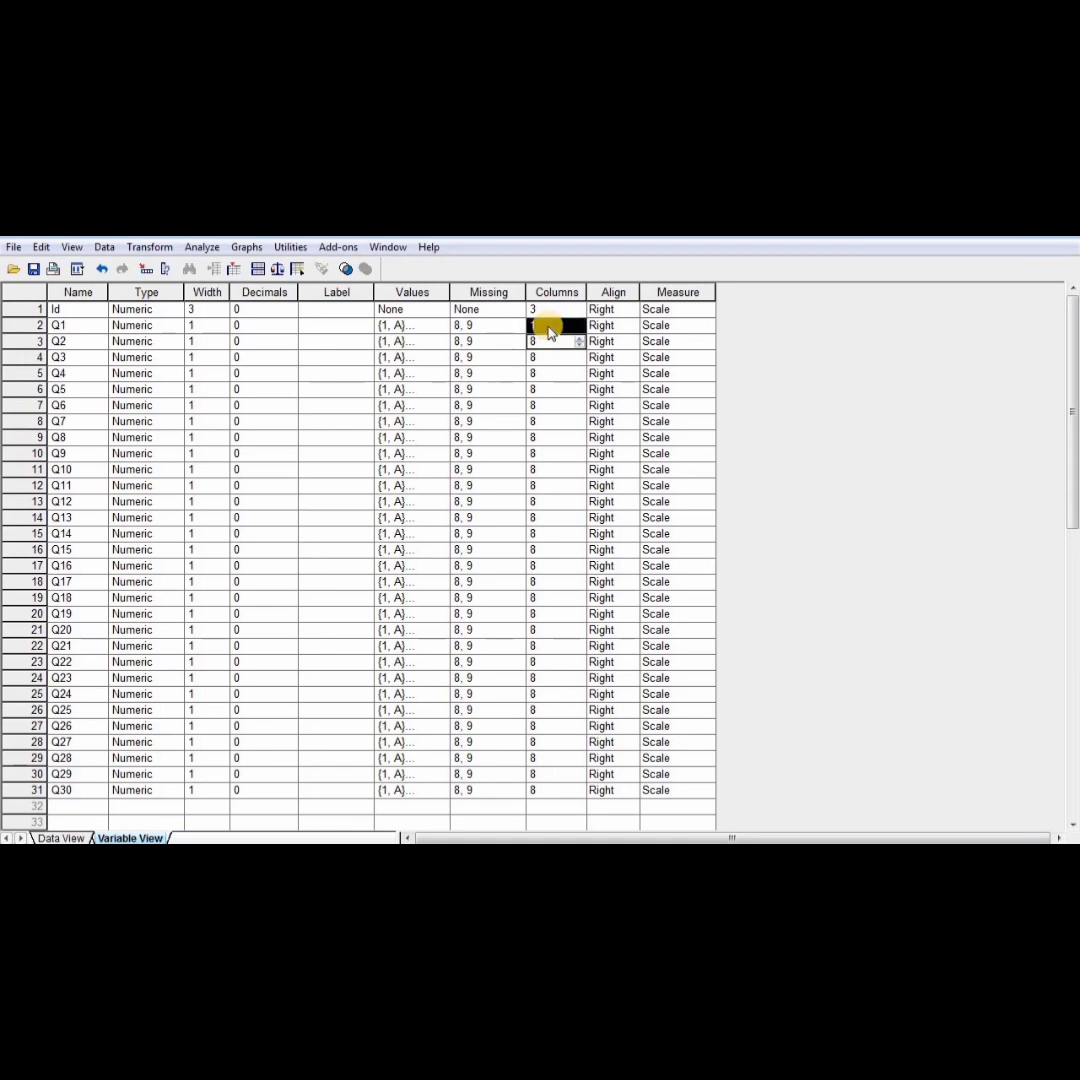
key("shift+Down")
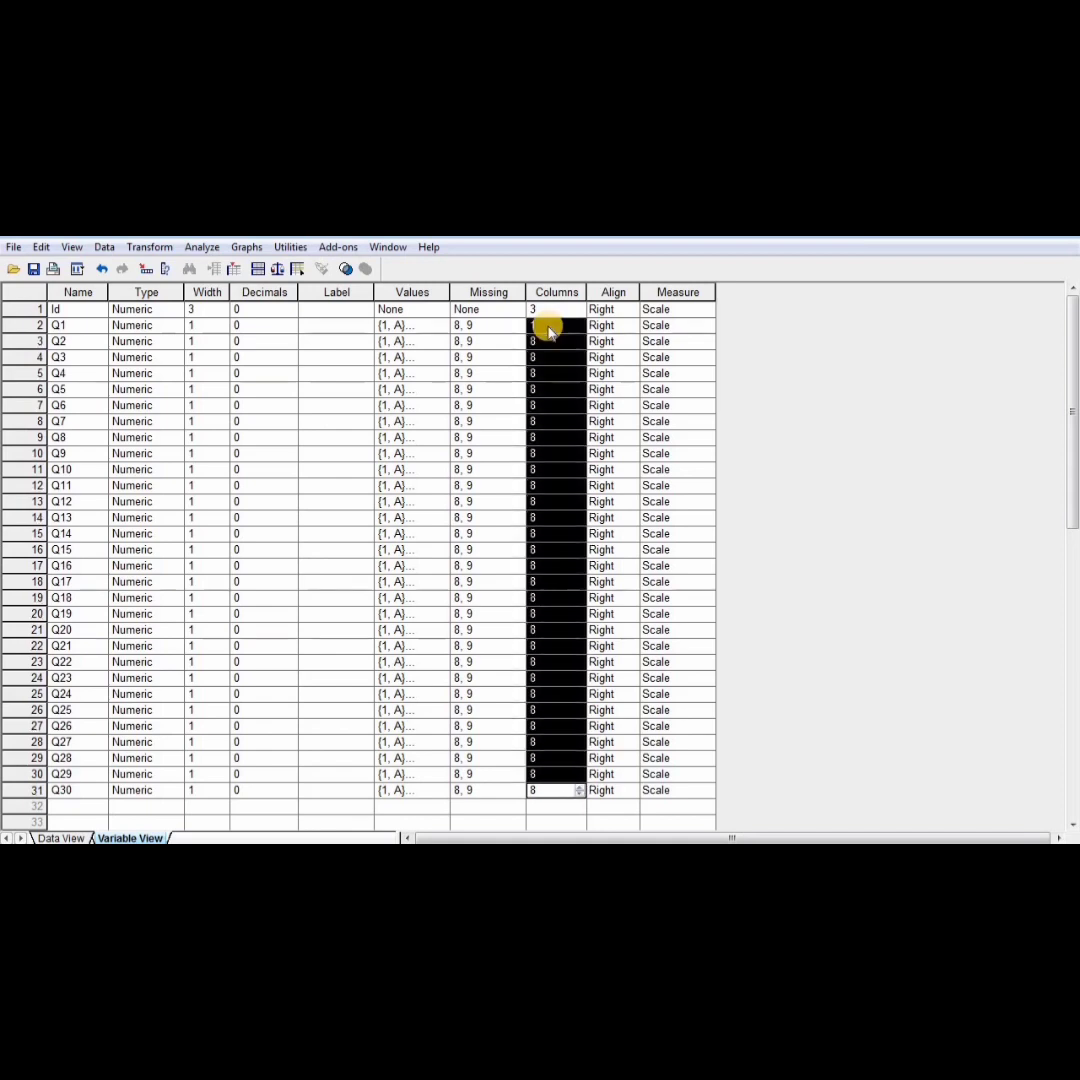
right_click(557, 394)
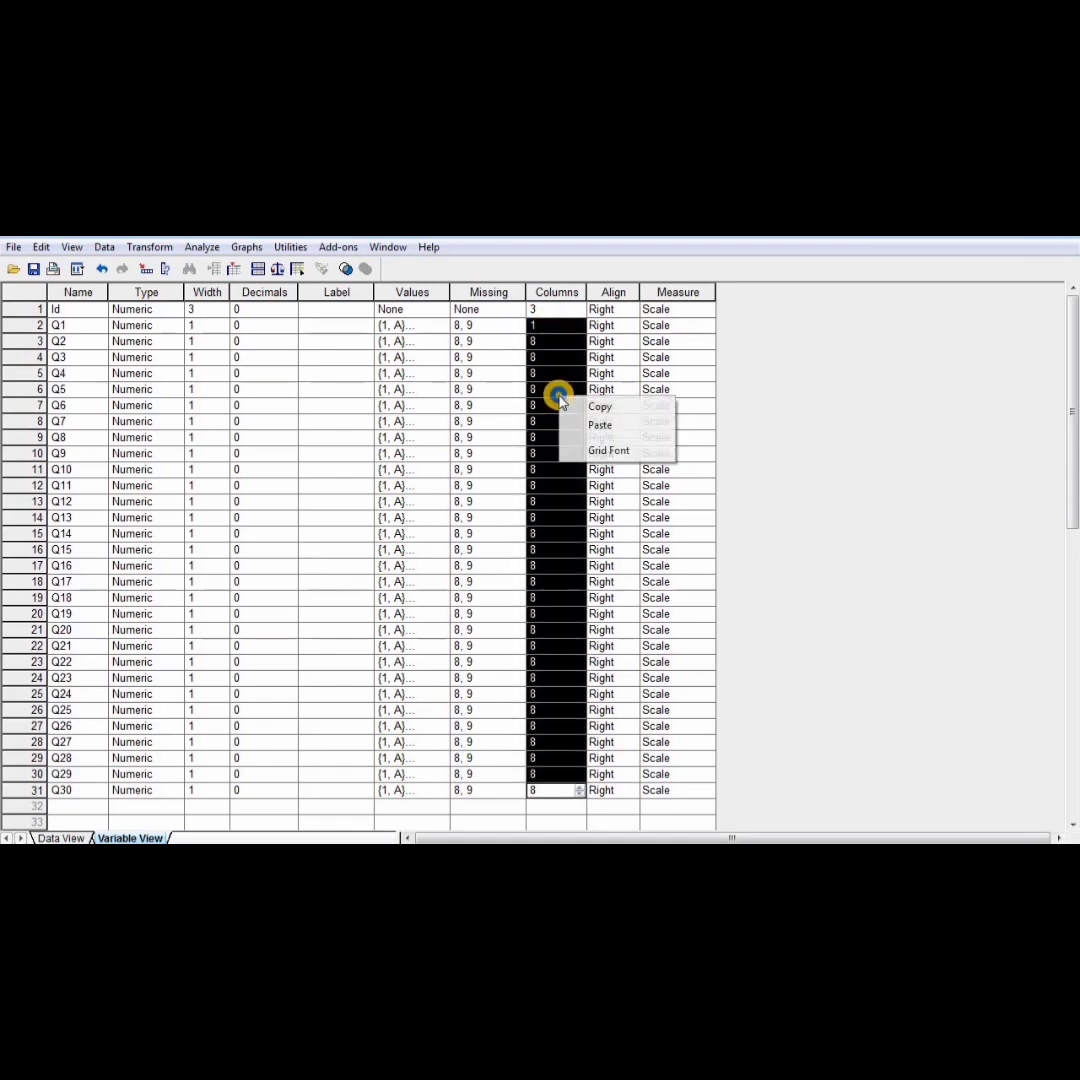
left_click(592, 427)
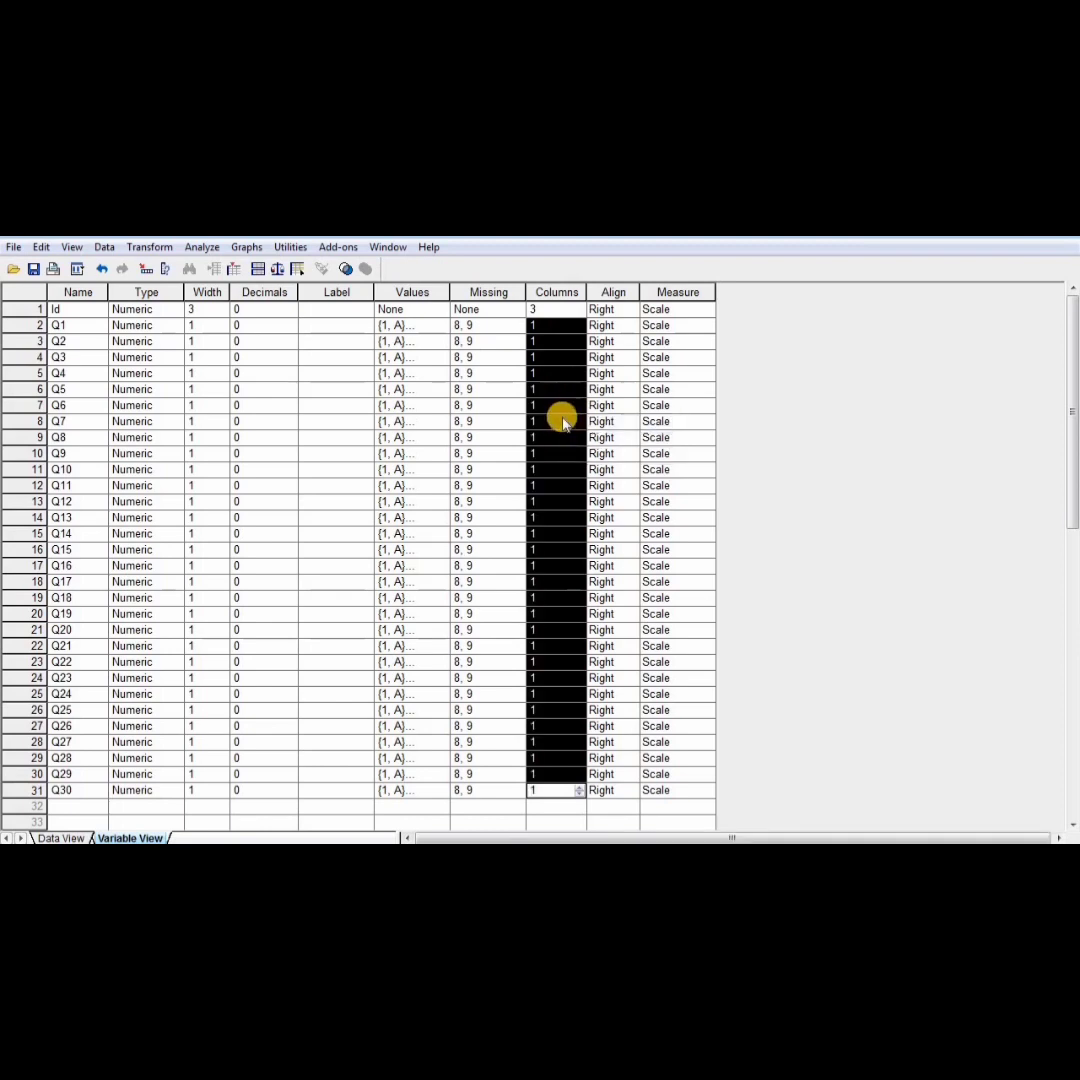
left_click(563, 420)
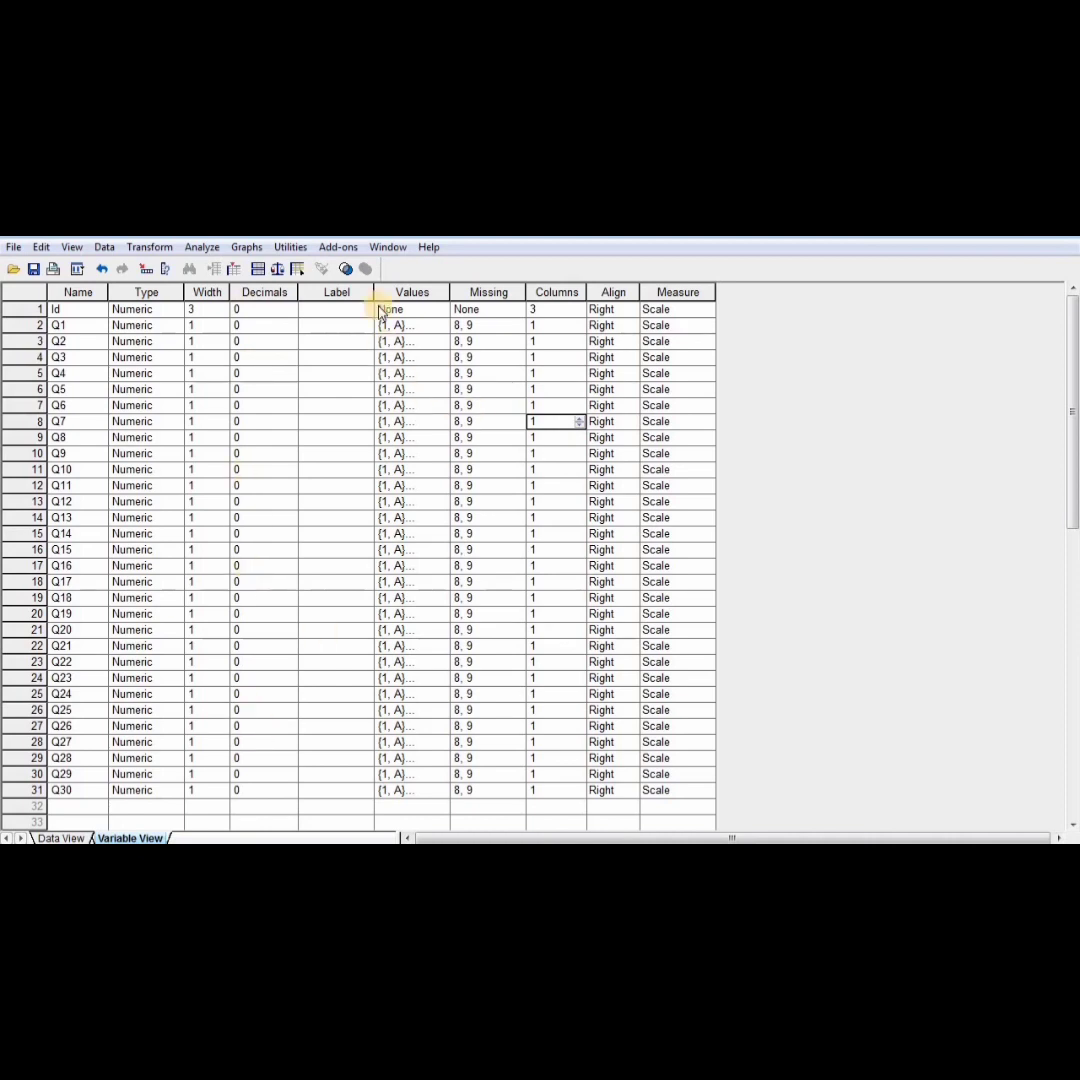
left_click(346, 314)
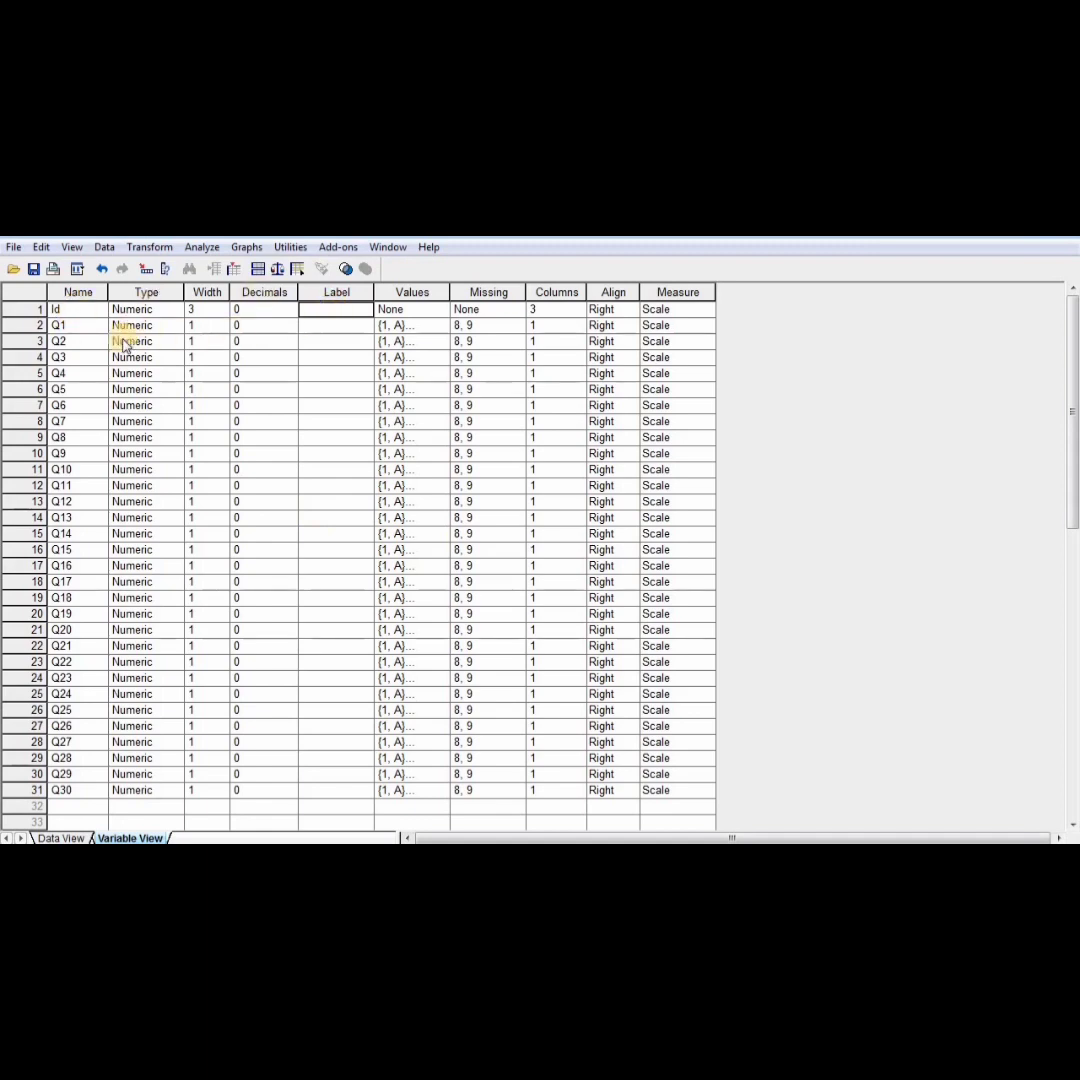
left_click(98, 325)
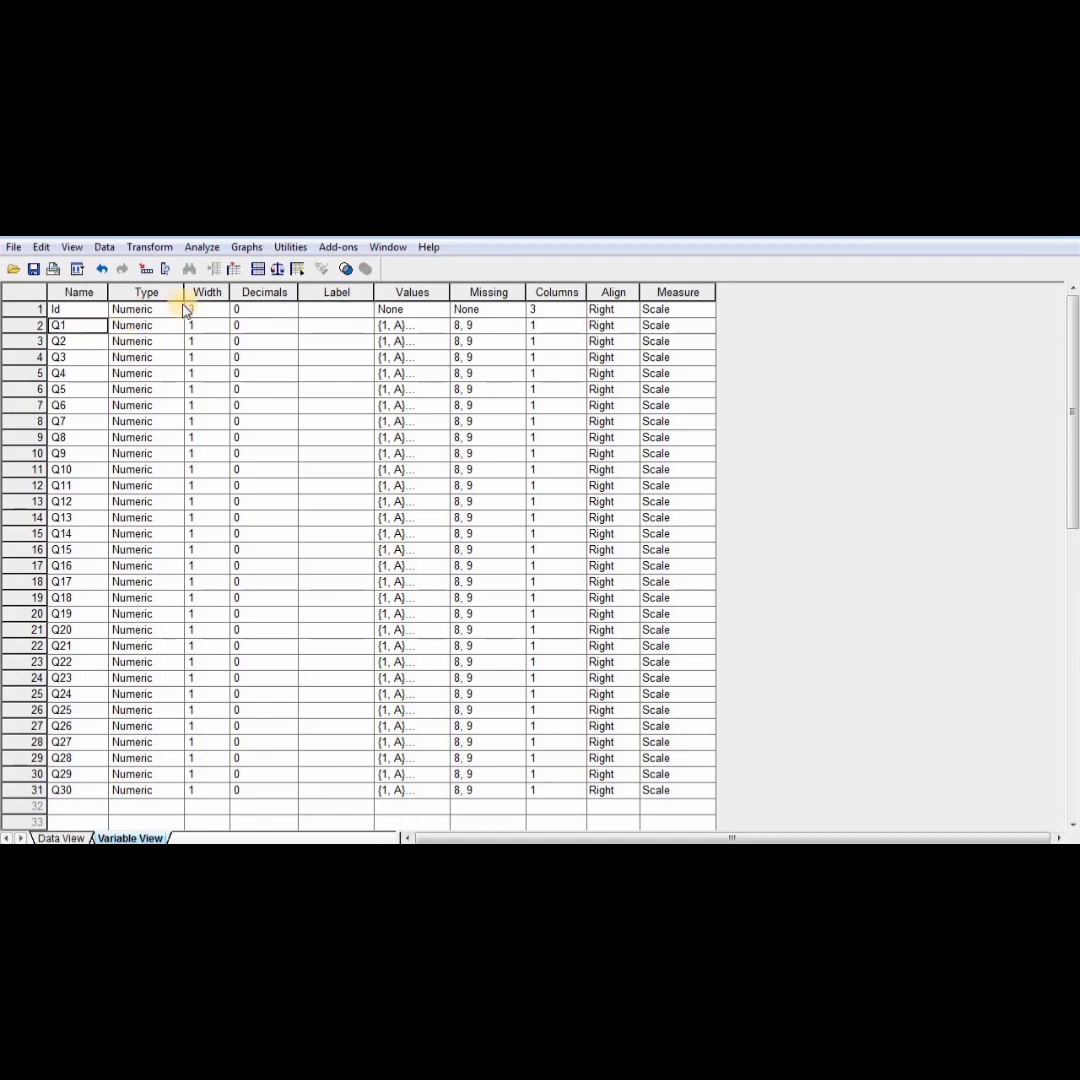
left_click(337, 331)
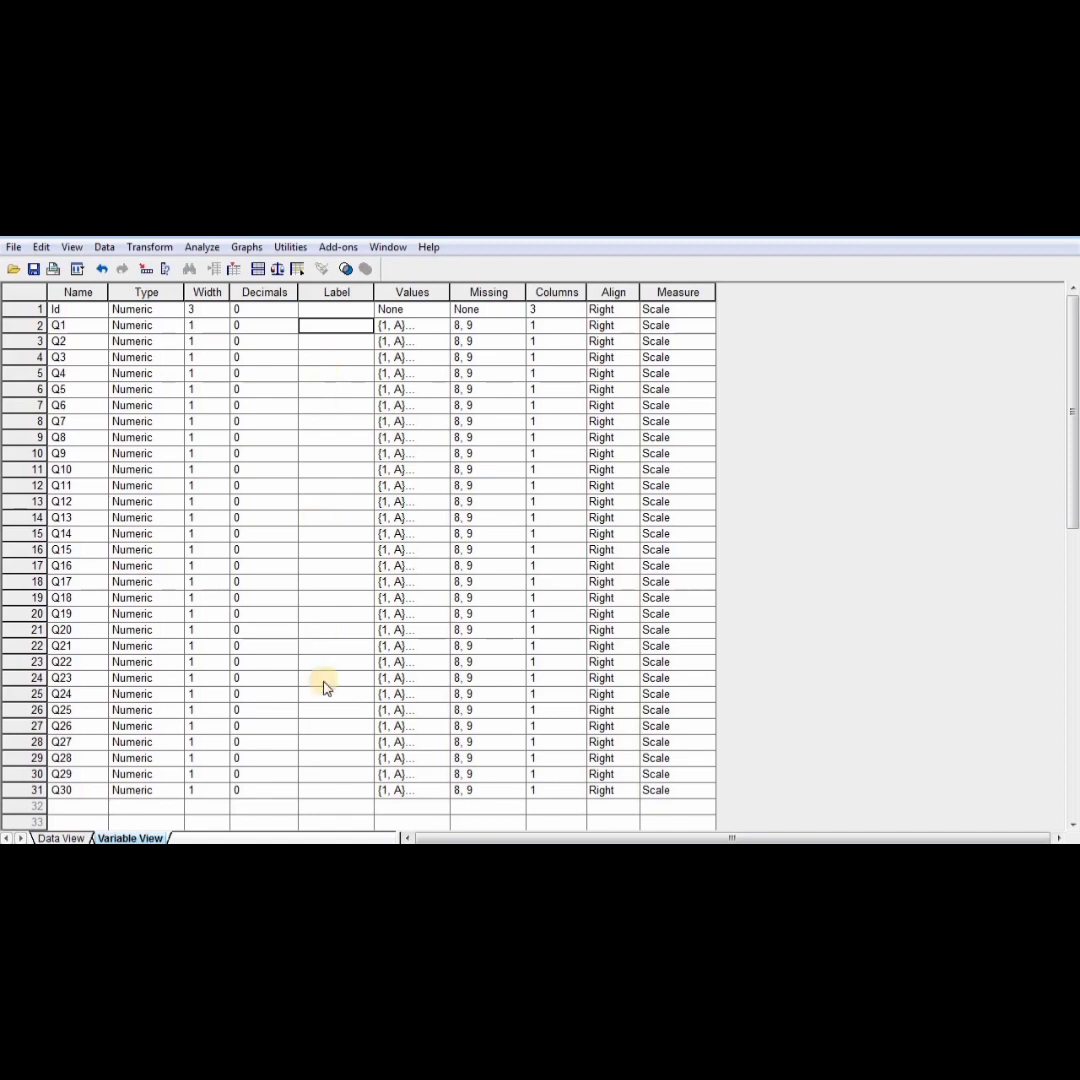
Remove the value label 5 = "Null" from variable Q1's value labels and apply the change
left_click(318, 791)
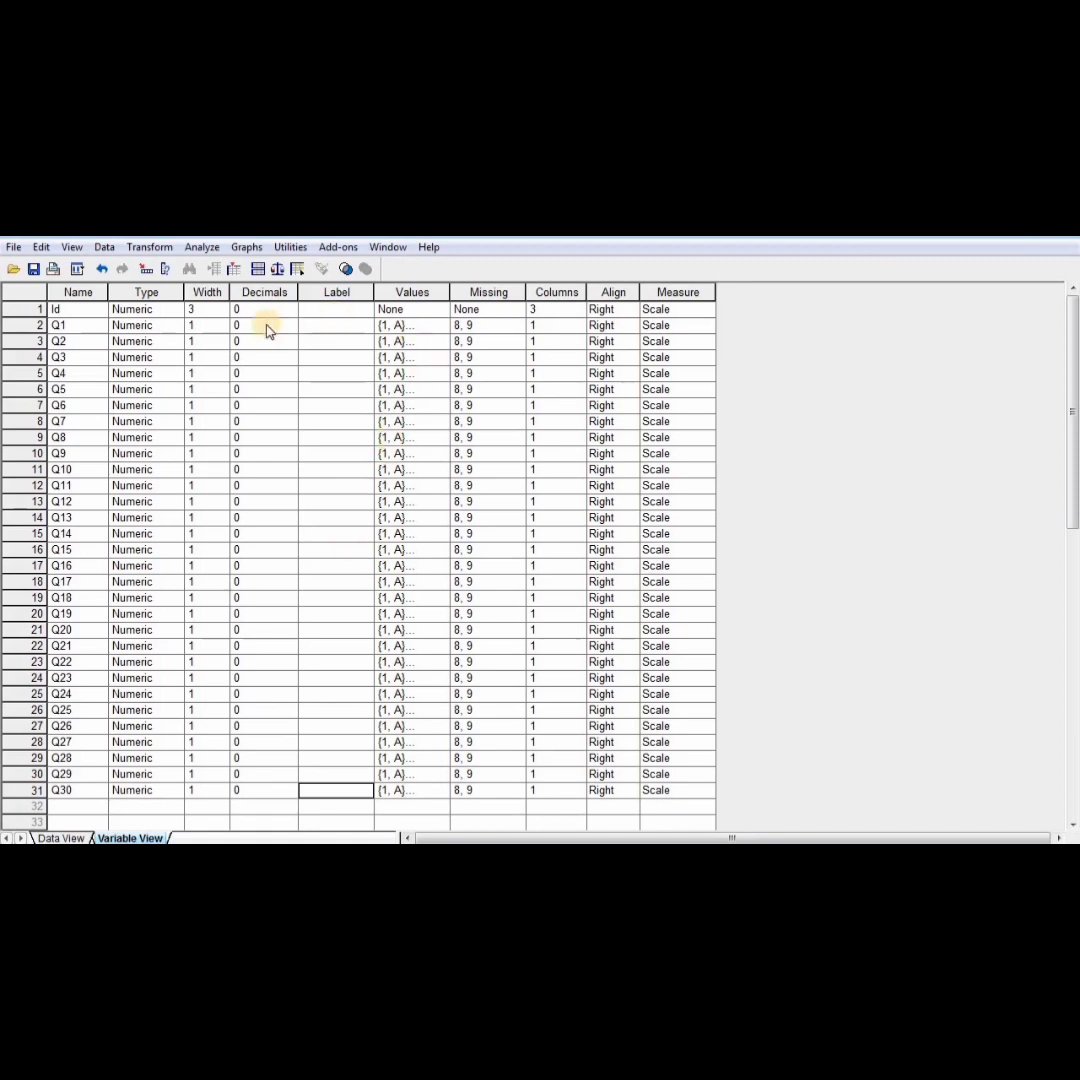
left_click(447, 330)
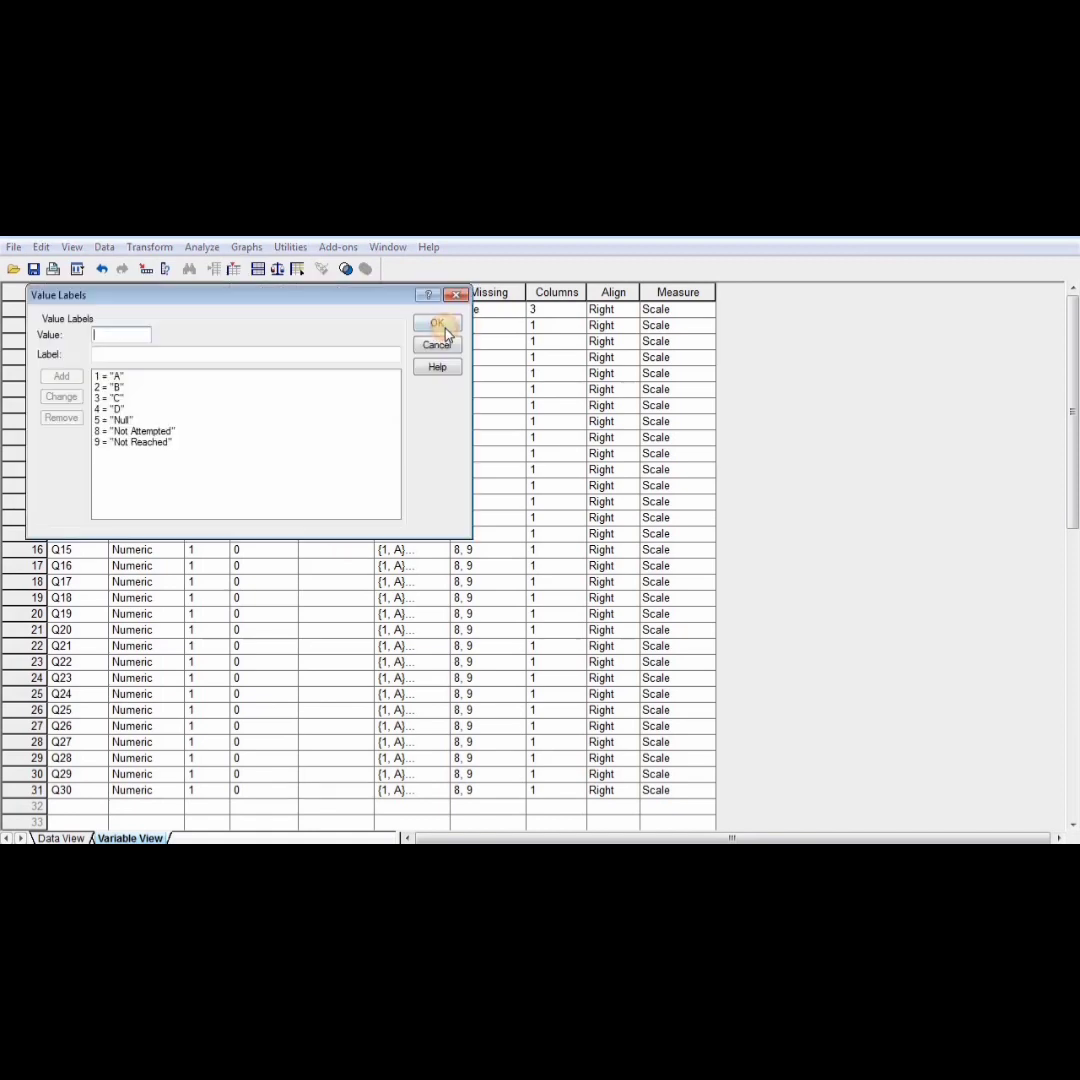
left_click(127, 421)
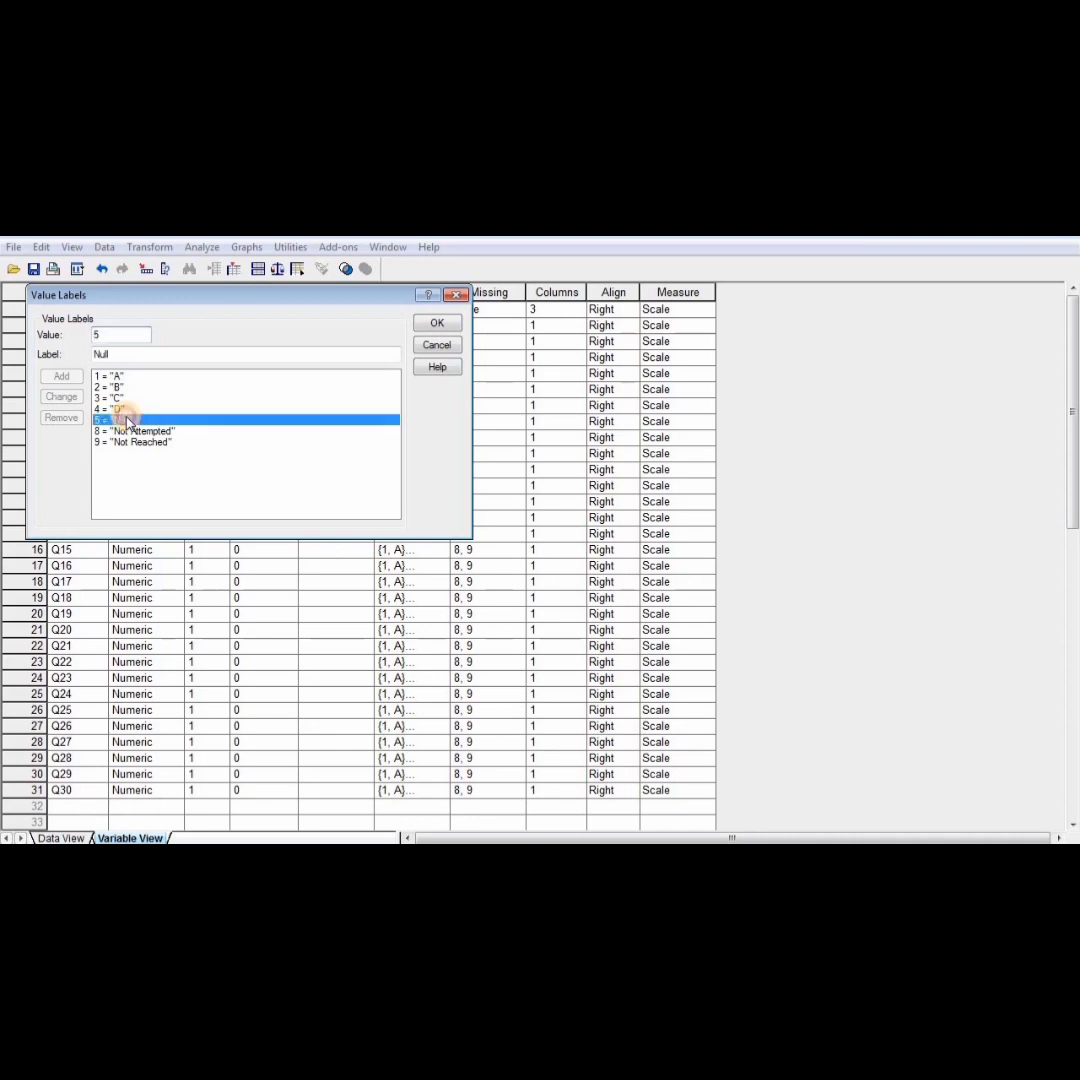
left_click(61, 419)
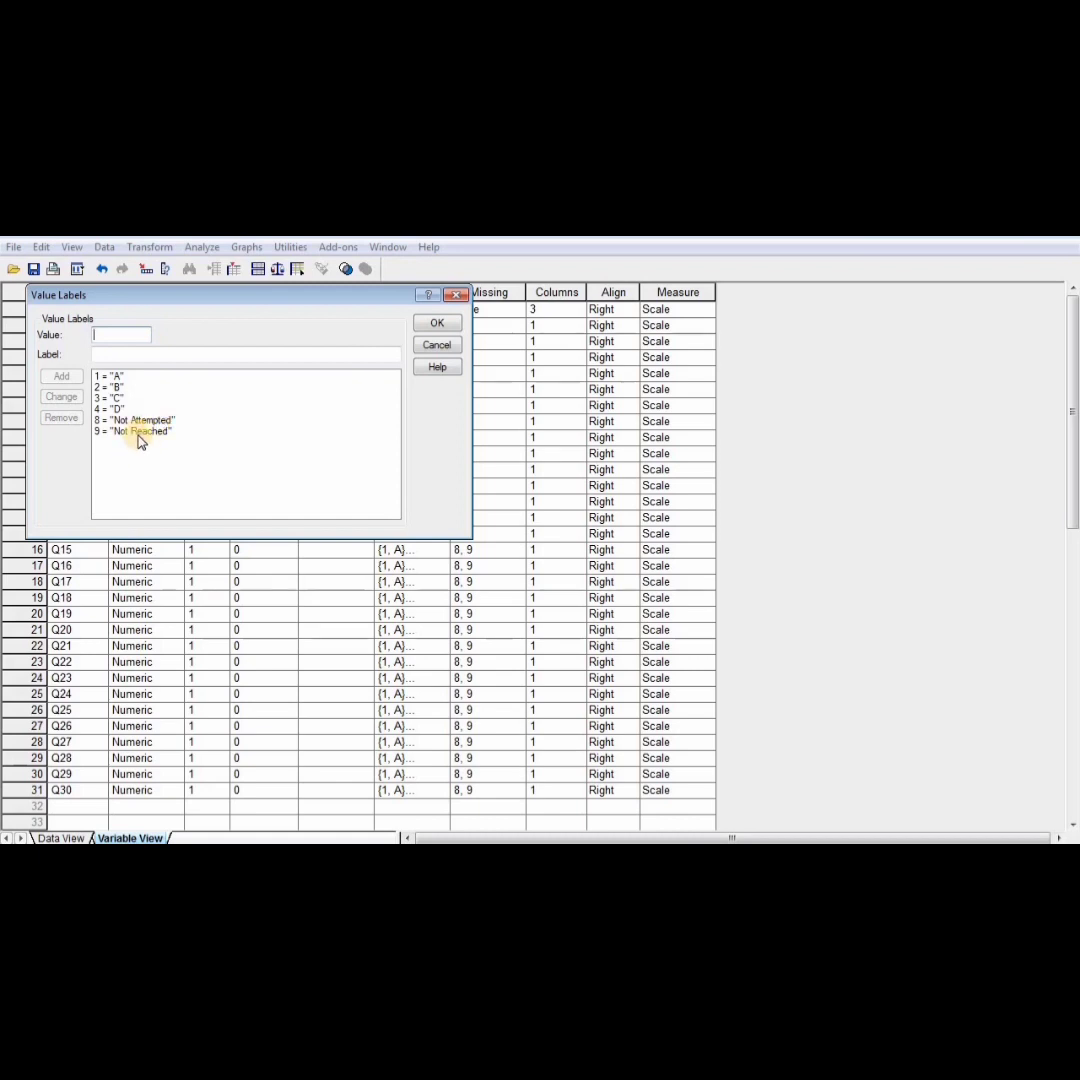
left_click(139, 436)
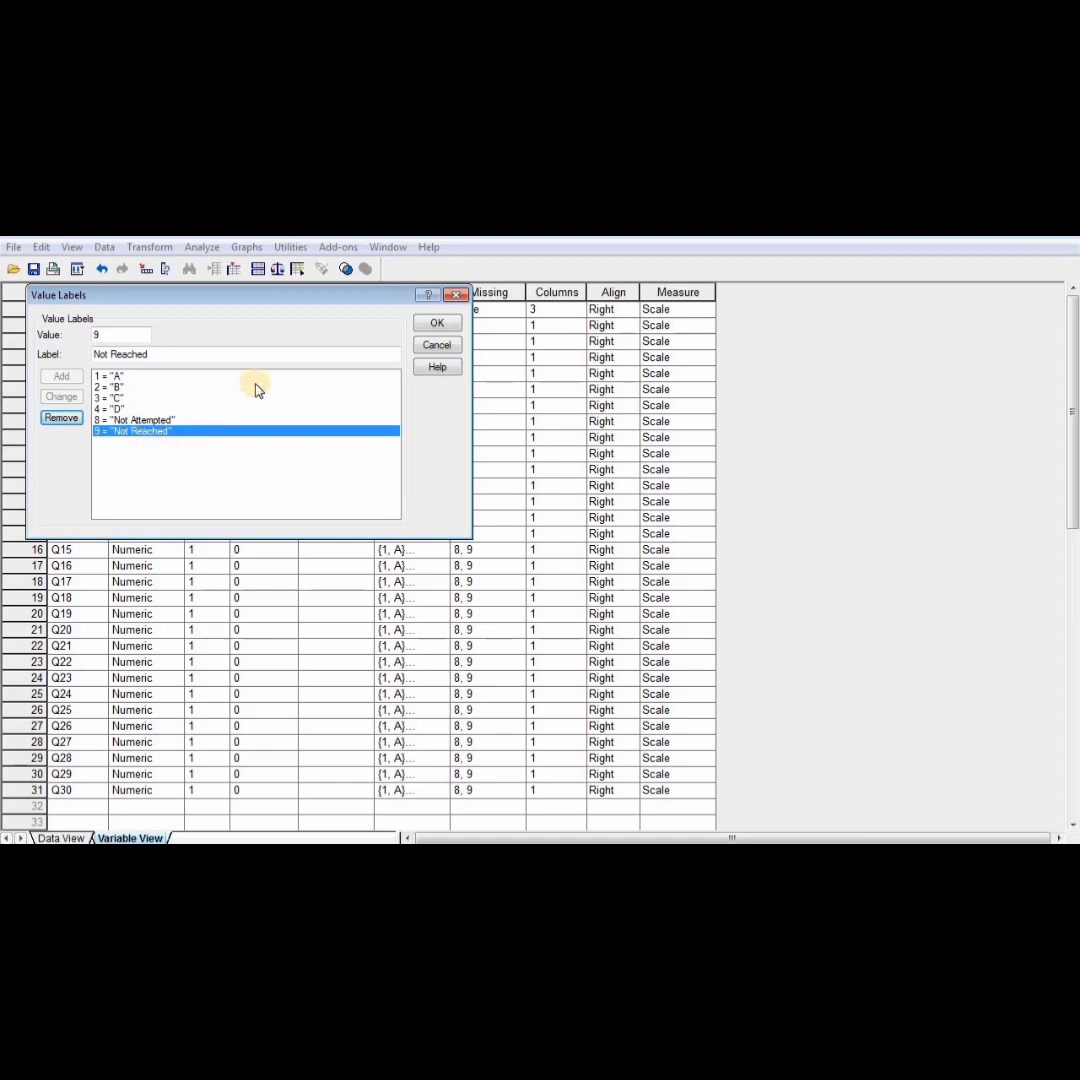
left_click(441, 329)
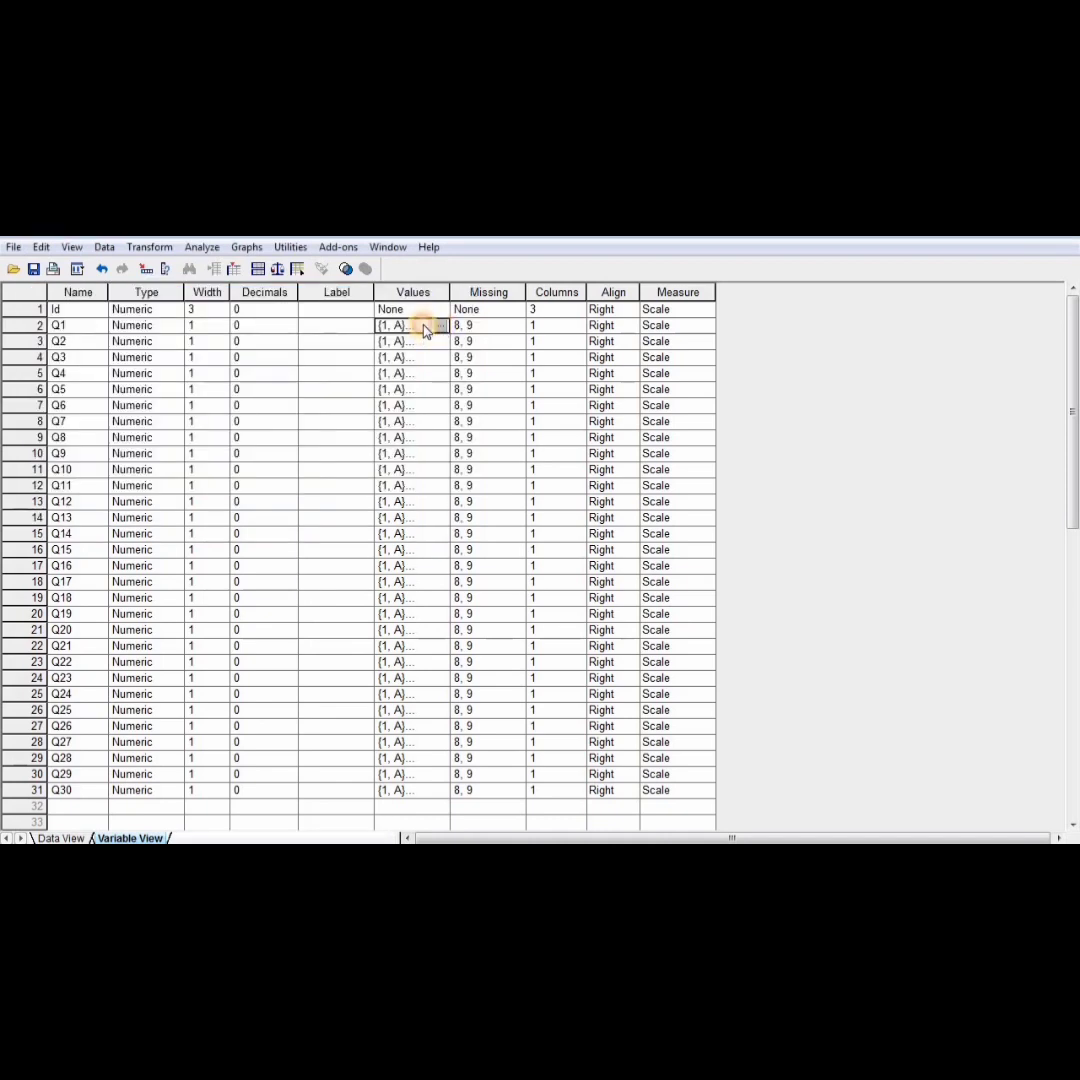
Copy Q1's value labels to the Values setting of variables Q2 through Q30
right_click(424, 331)
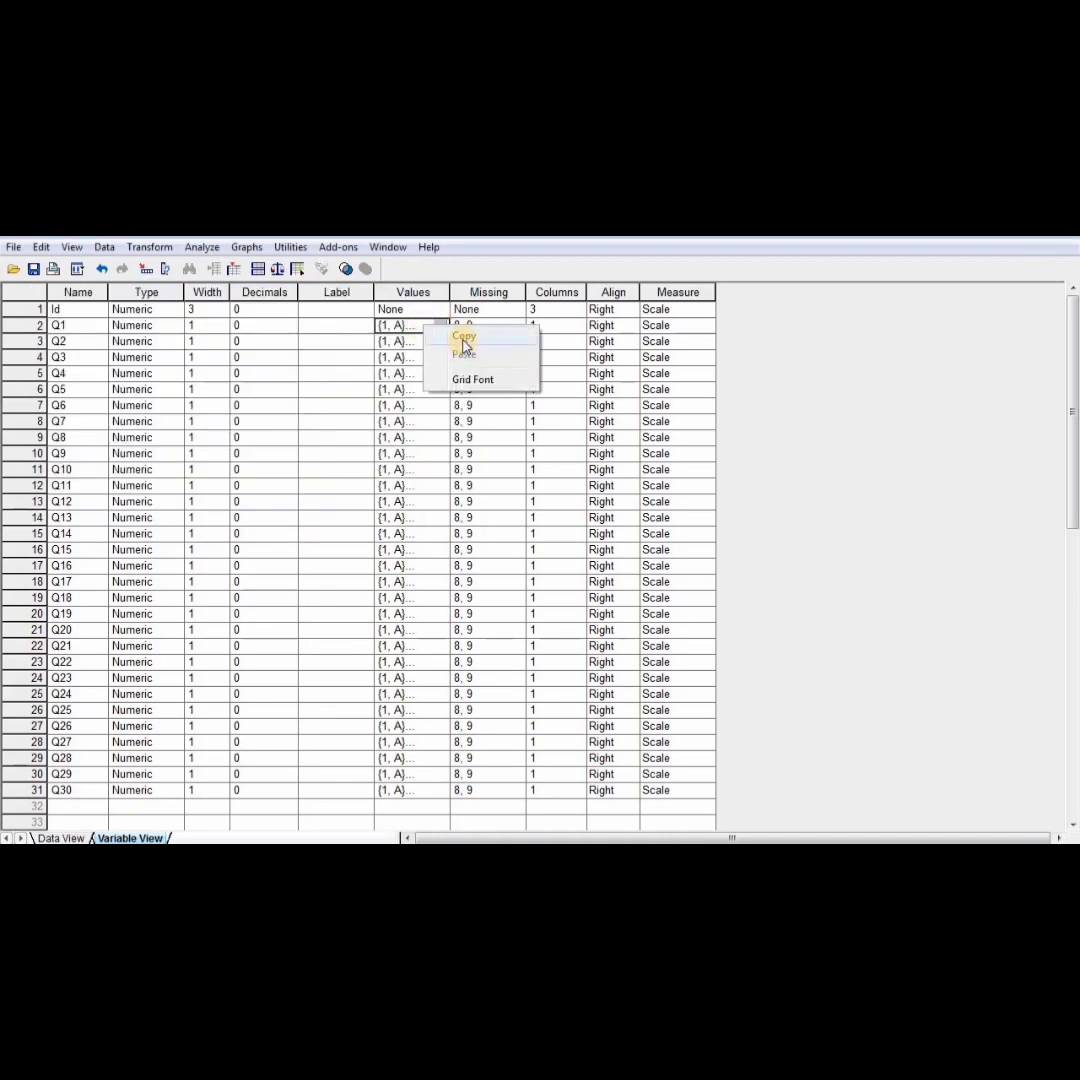
left_click(463, 341)
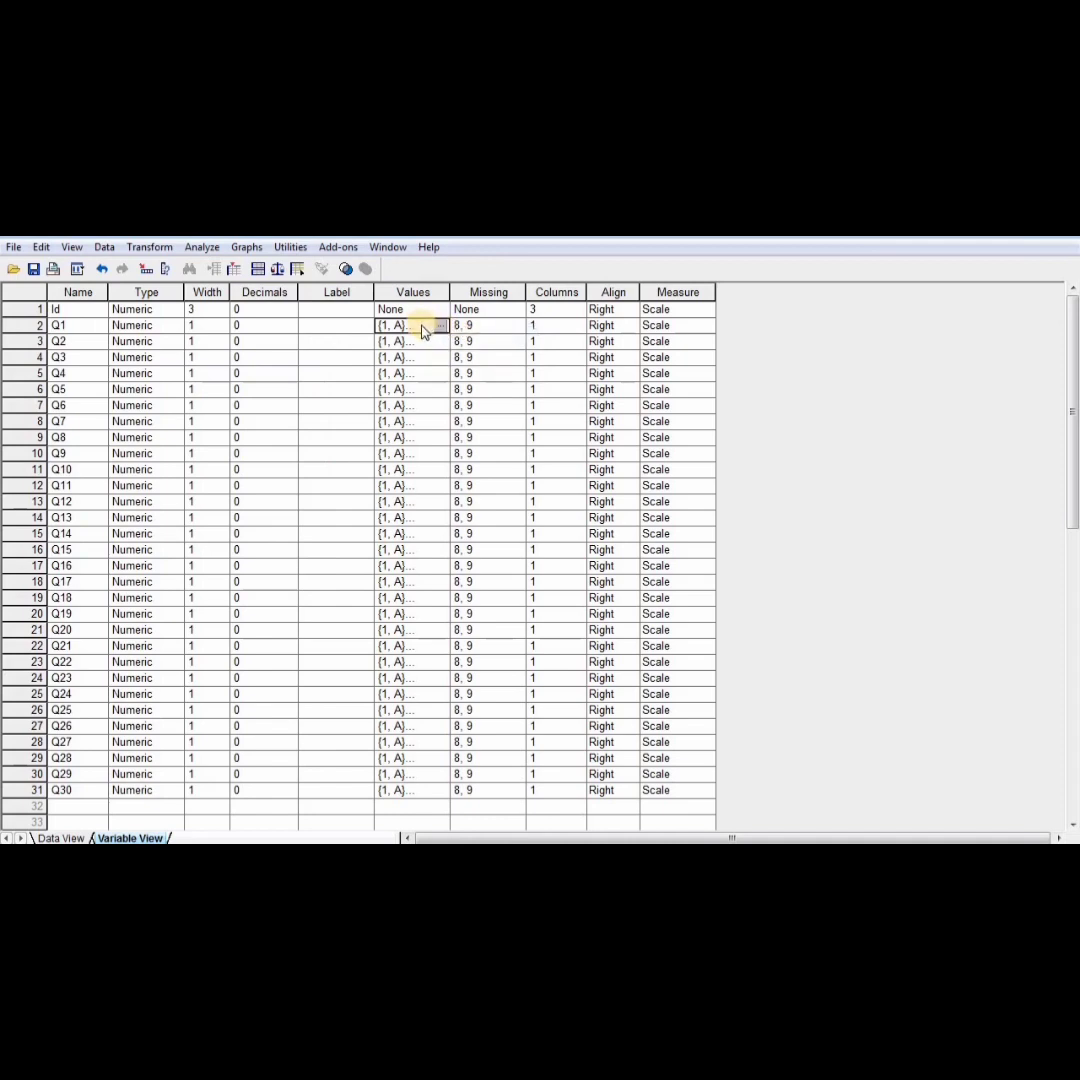
scroll(424, 331, "down", 2)
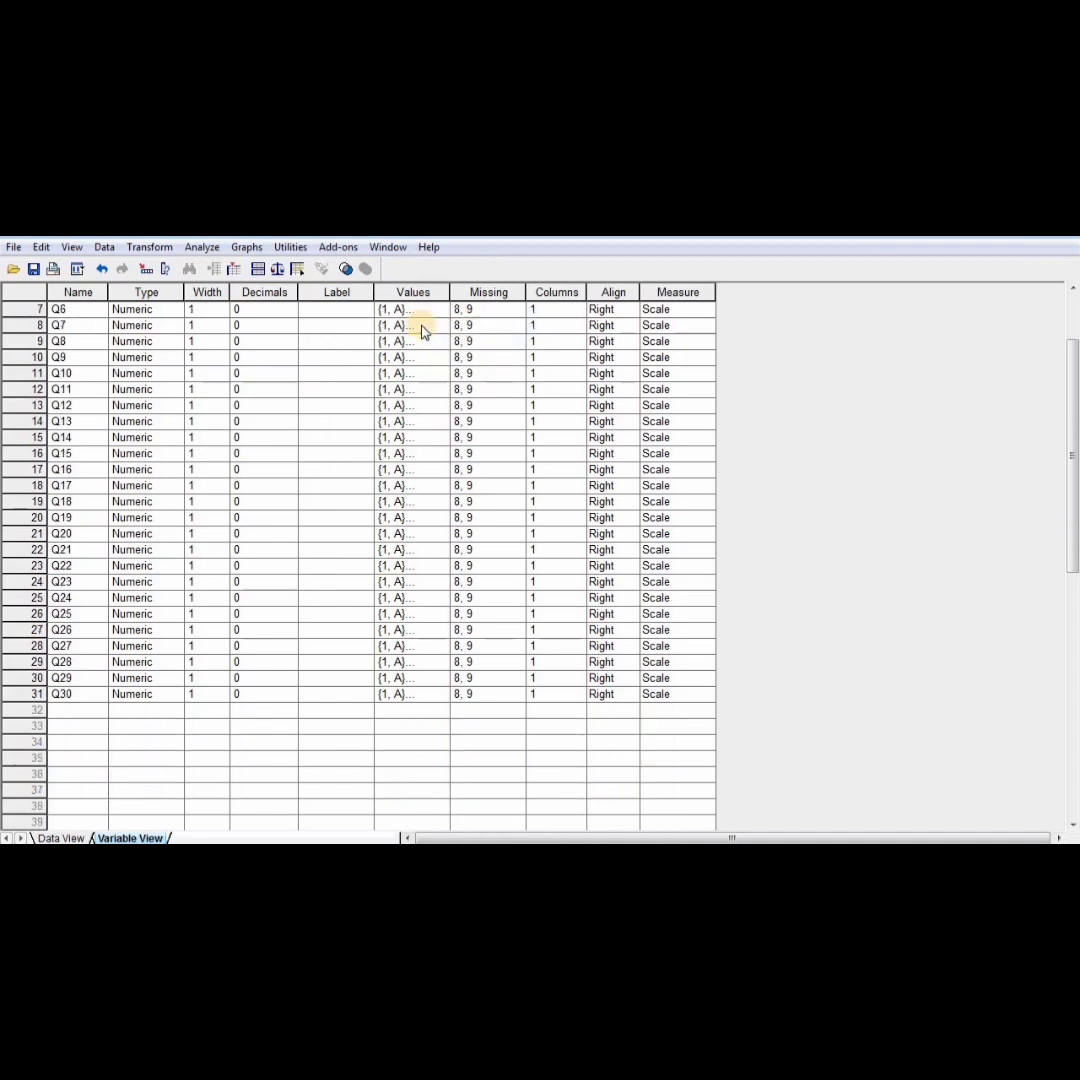
scroll(424, 331, "up", 2)
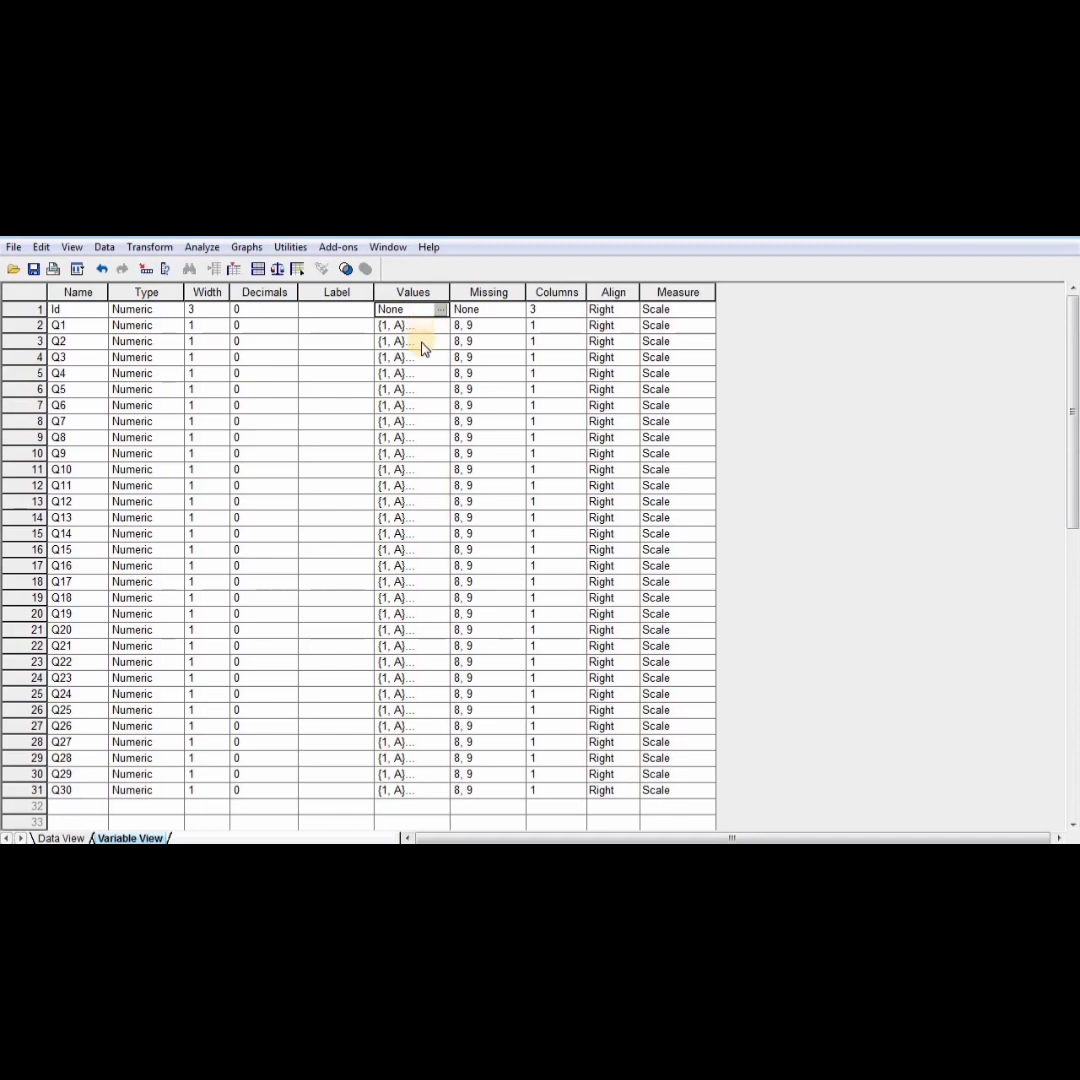
left_click(422, 344)
key("shift+Down")
key("shift+Down")
key("shift+Down")
key("shift+Down")
key("shift+Down")
key("shift+Down")
key("shift+Down")
key("shift+Down")
key("shift+Down")
key("shift+Down")
key("shift+Down")
key("shift+Down")
key("shift+Down")
key("shift+Down")
key("shift+Down")
key("shift+Down")
key("shift+Down")
key("shift+Down")
key("shift+Down")
key("shift+Down")
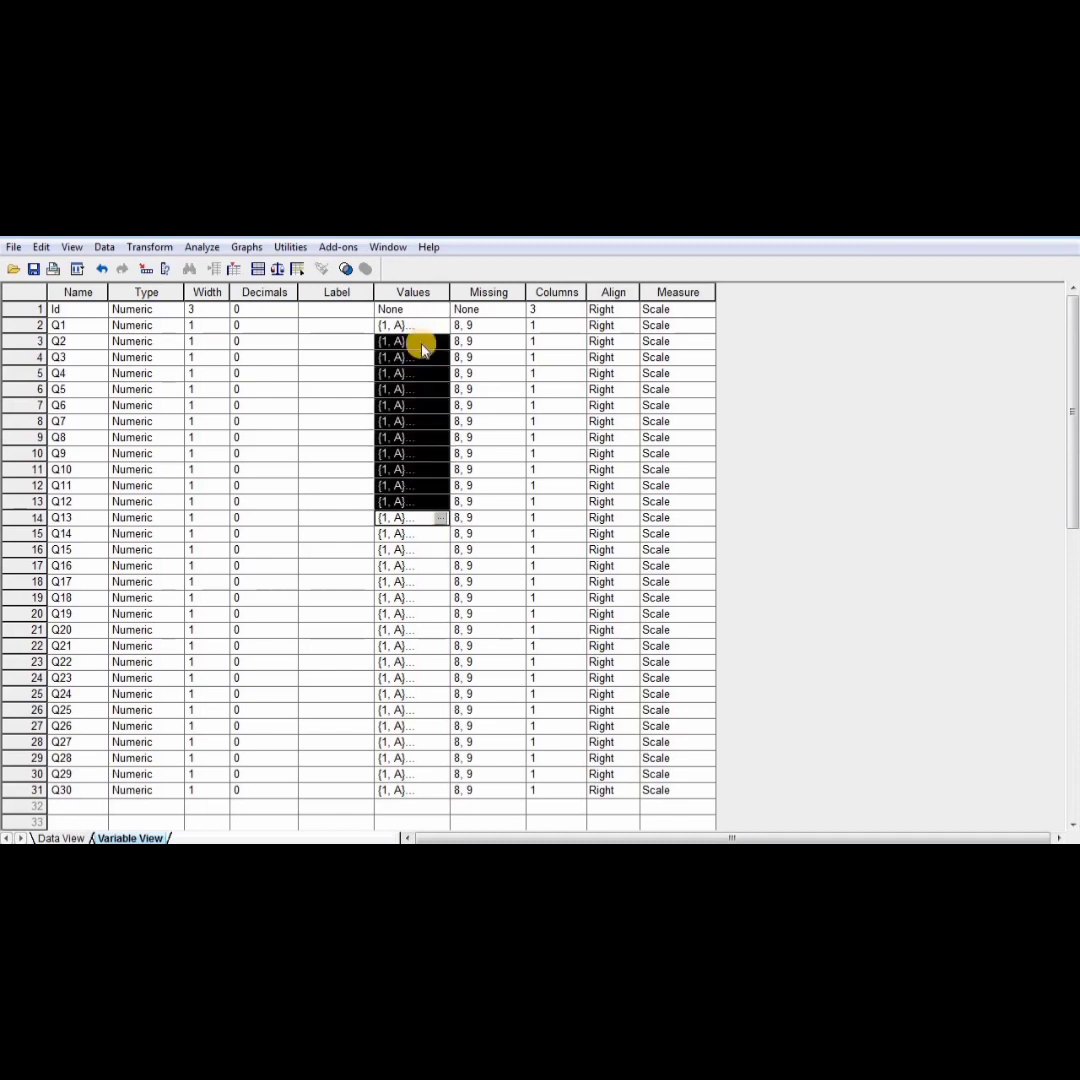
key("shift+Down")
key("shift+Down")
key("shift+Down")
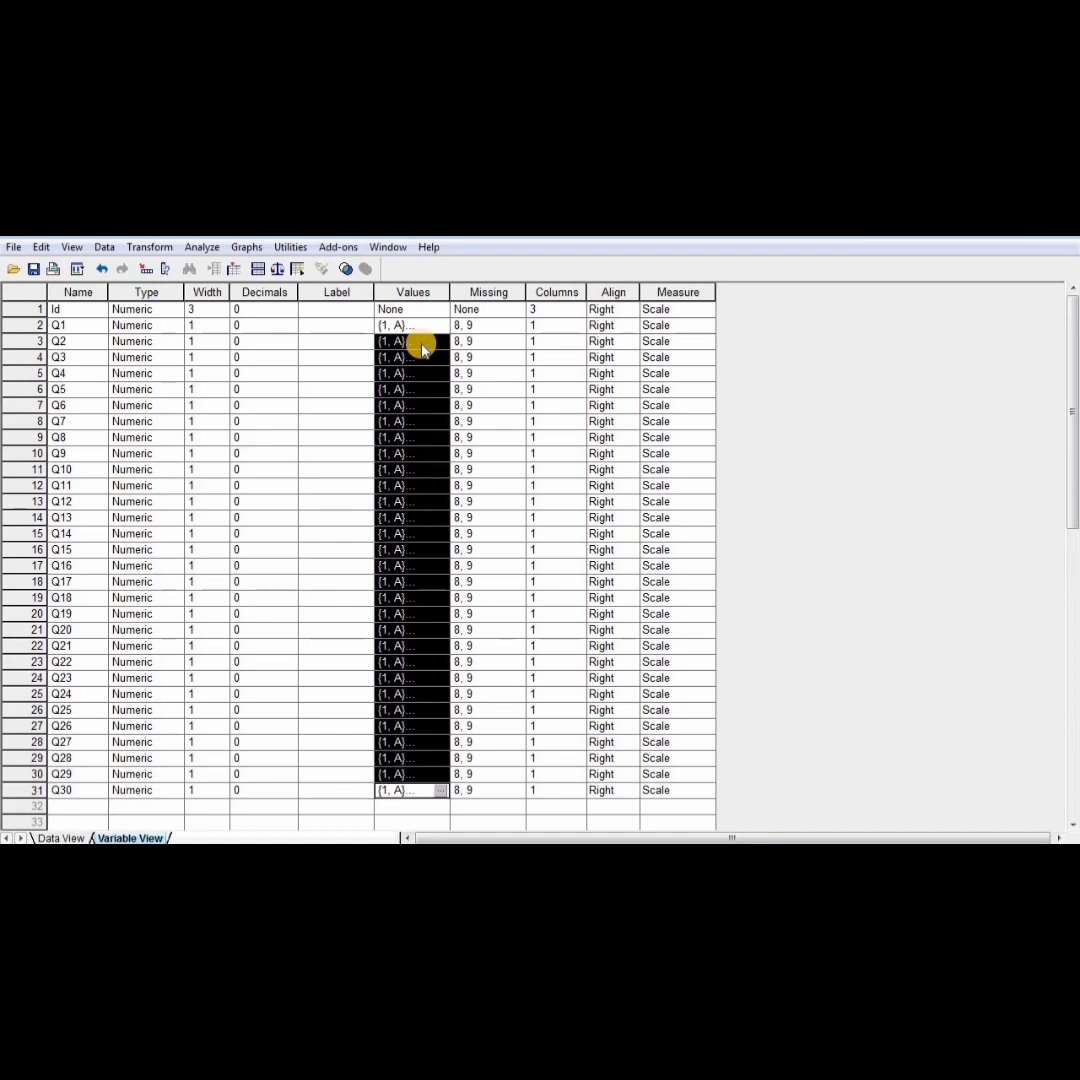
right_click(422, 348)
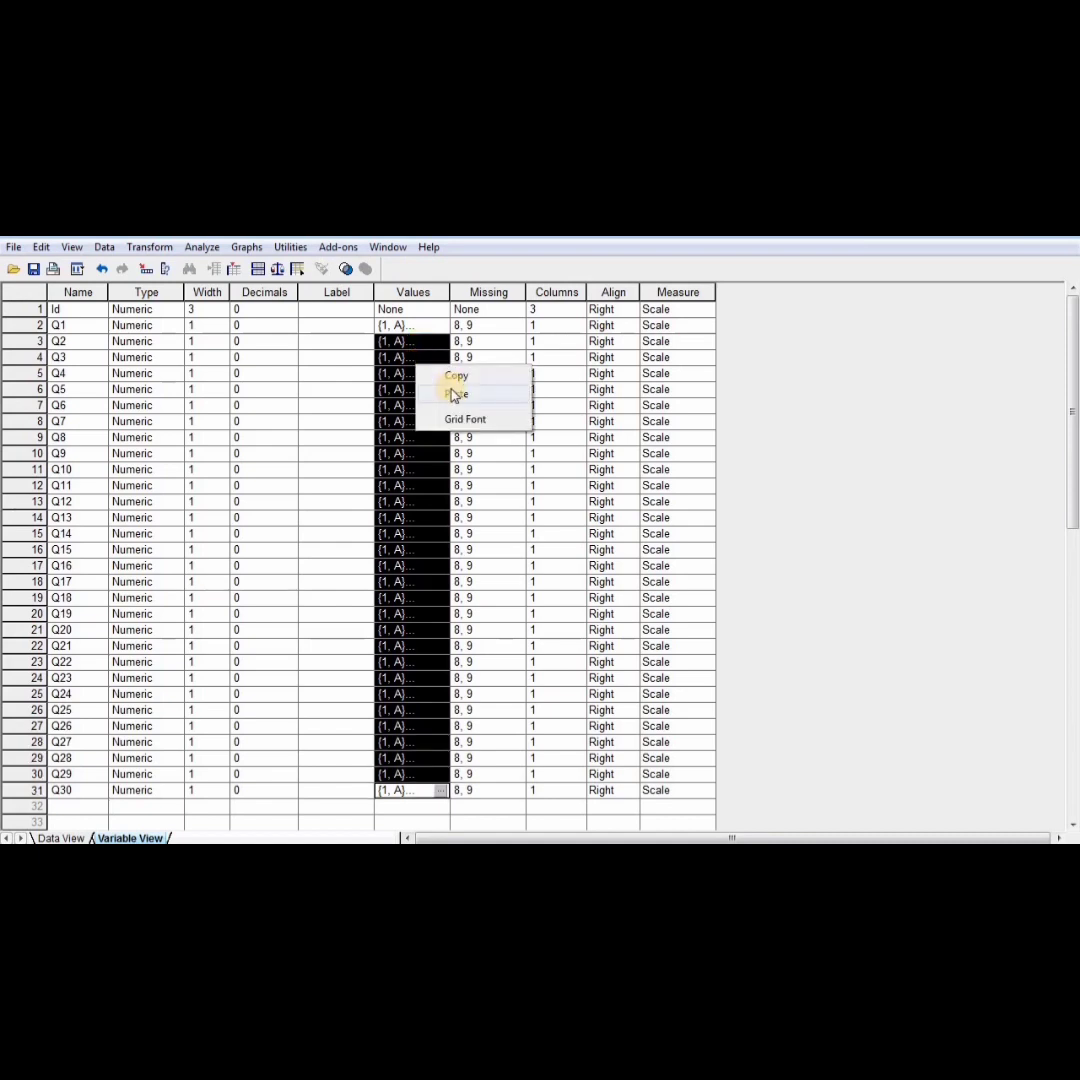
left_click(455, 393)
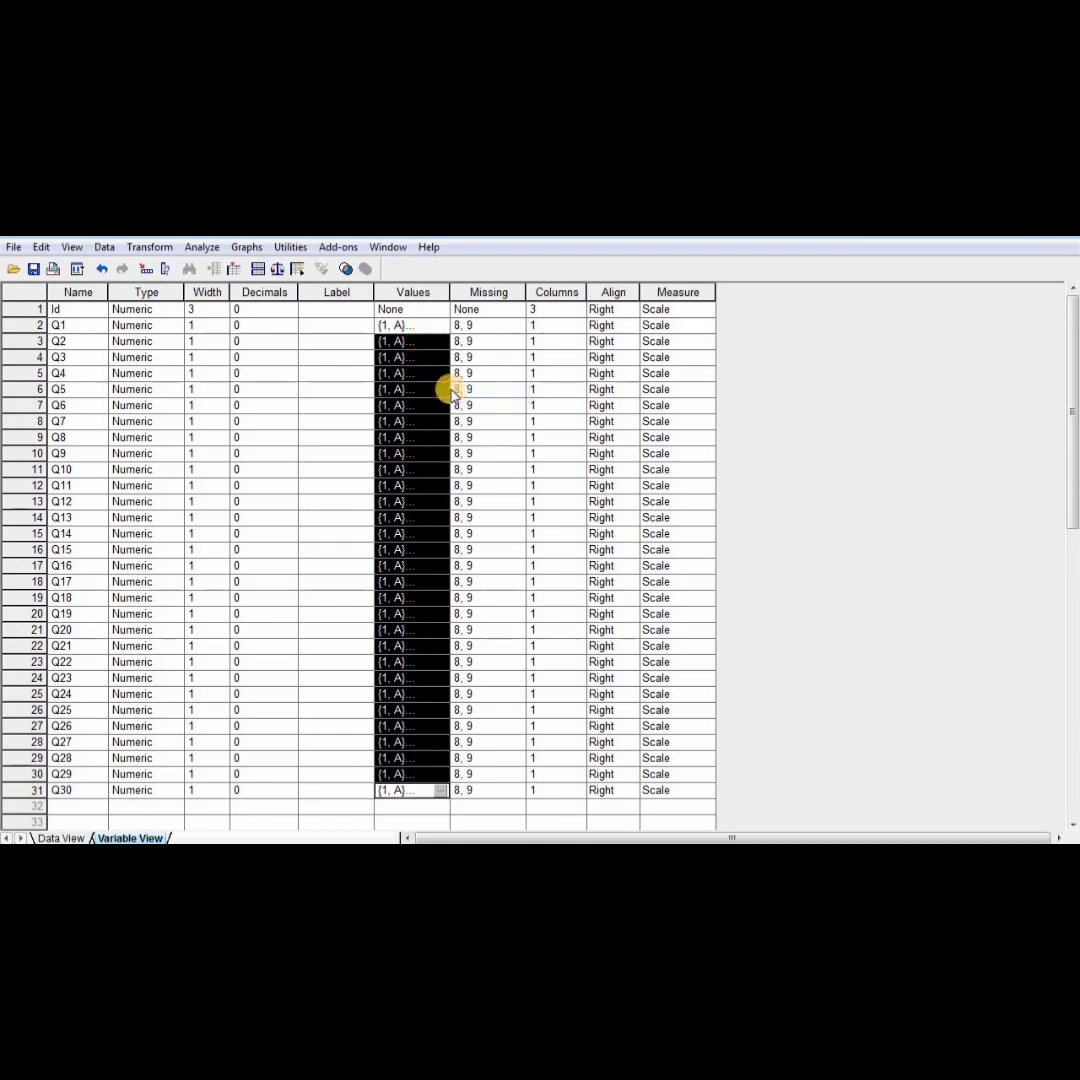
Save the dataset under its existing file name
left_click(34, 269)
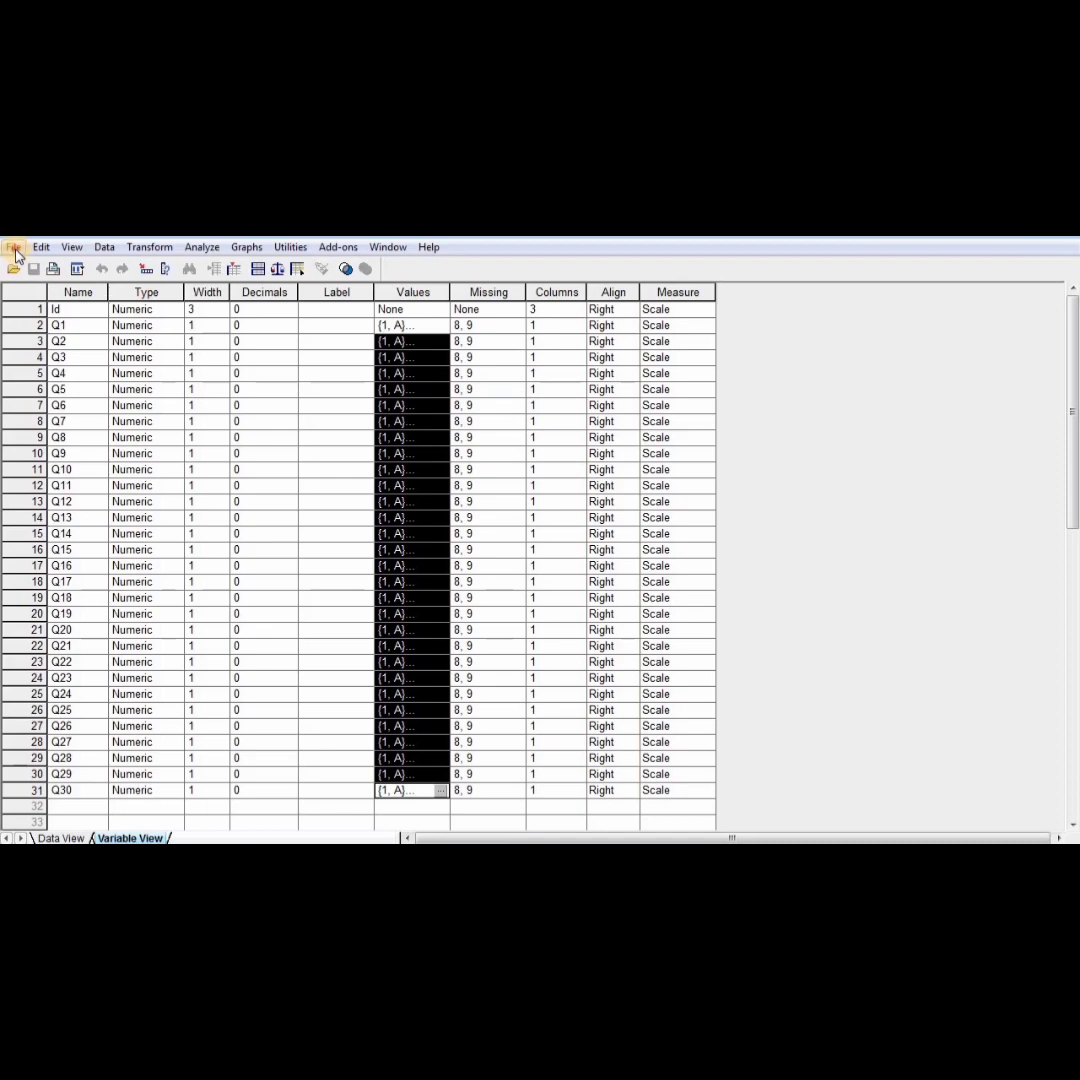
left_click(14, 249)
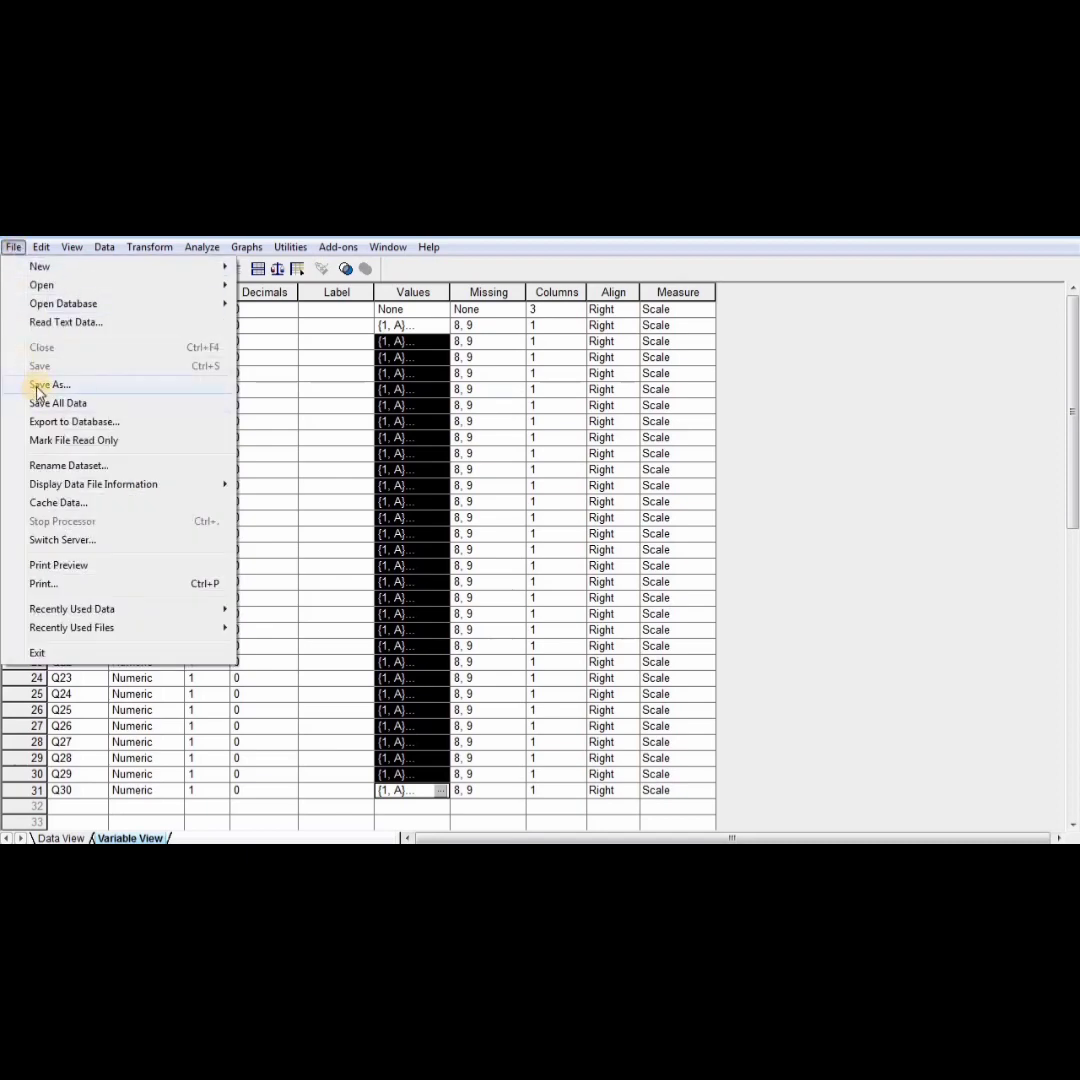
left_click(405, 470)
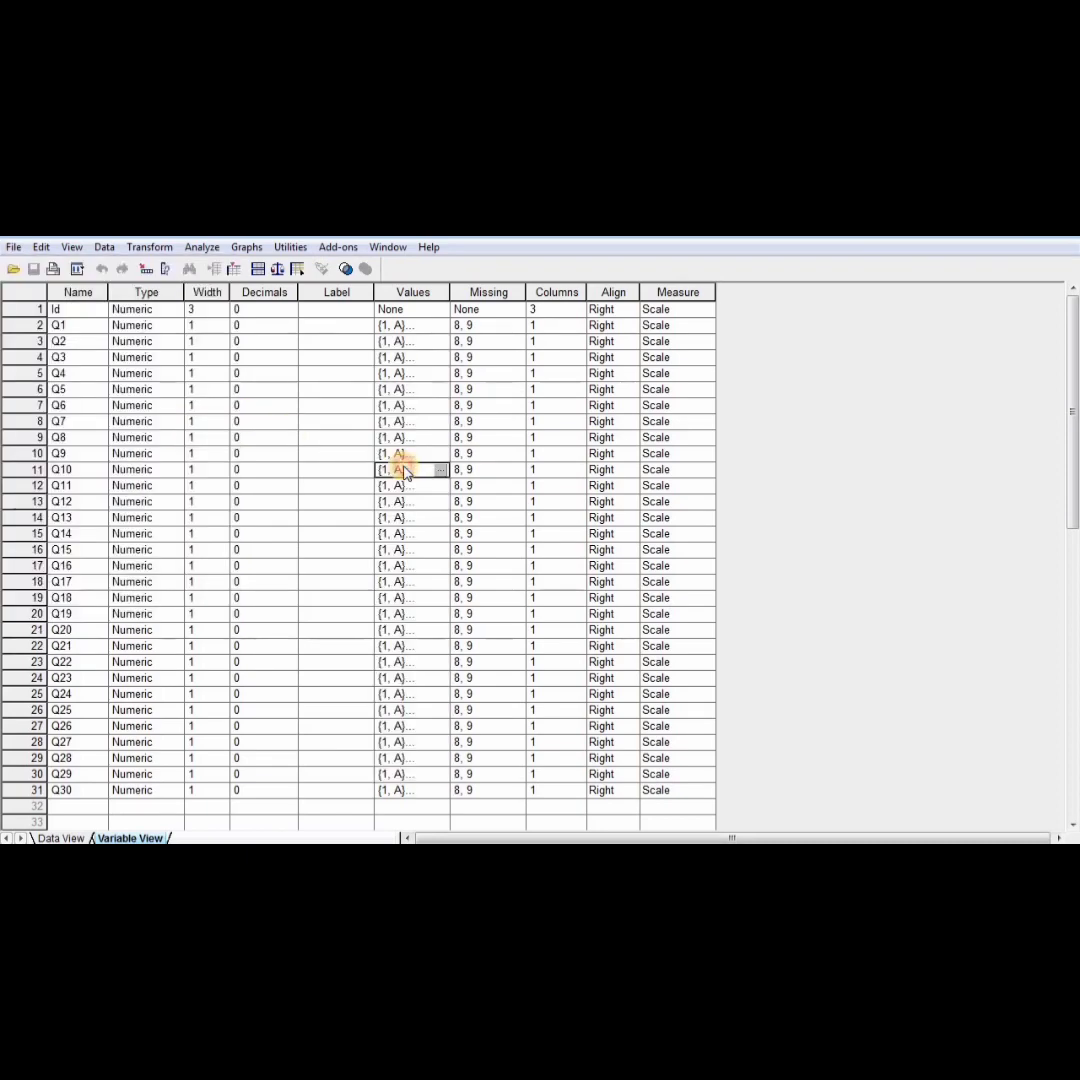
Define 8 and 9 as discrete missing values for variable Q1 and apply the setting
left_click(495, 309)
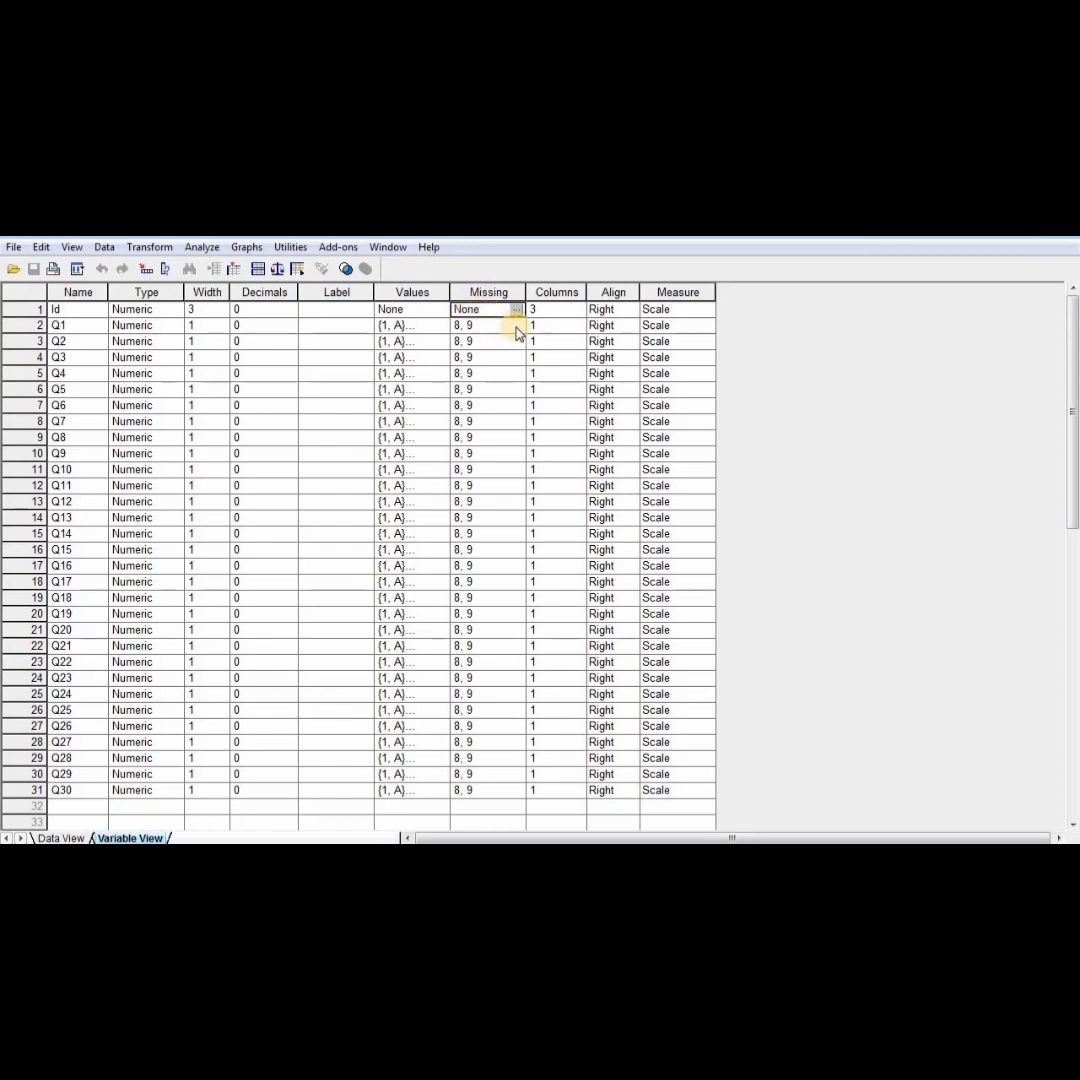
left_click(518, 332)
left_click(518, 332)
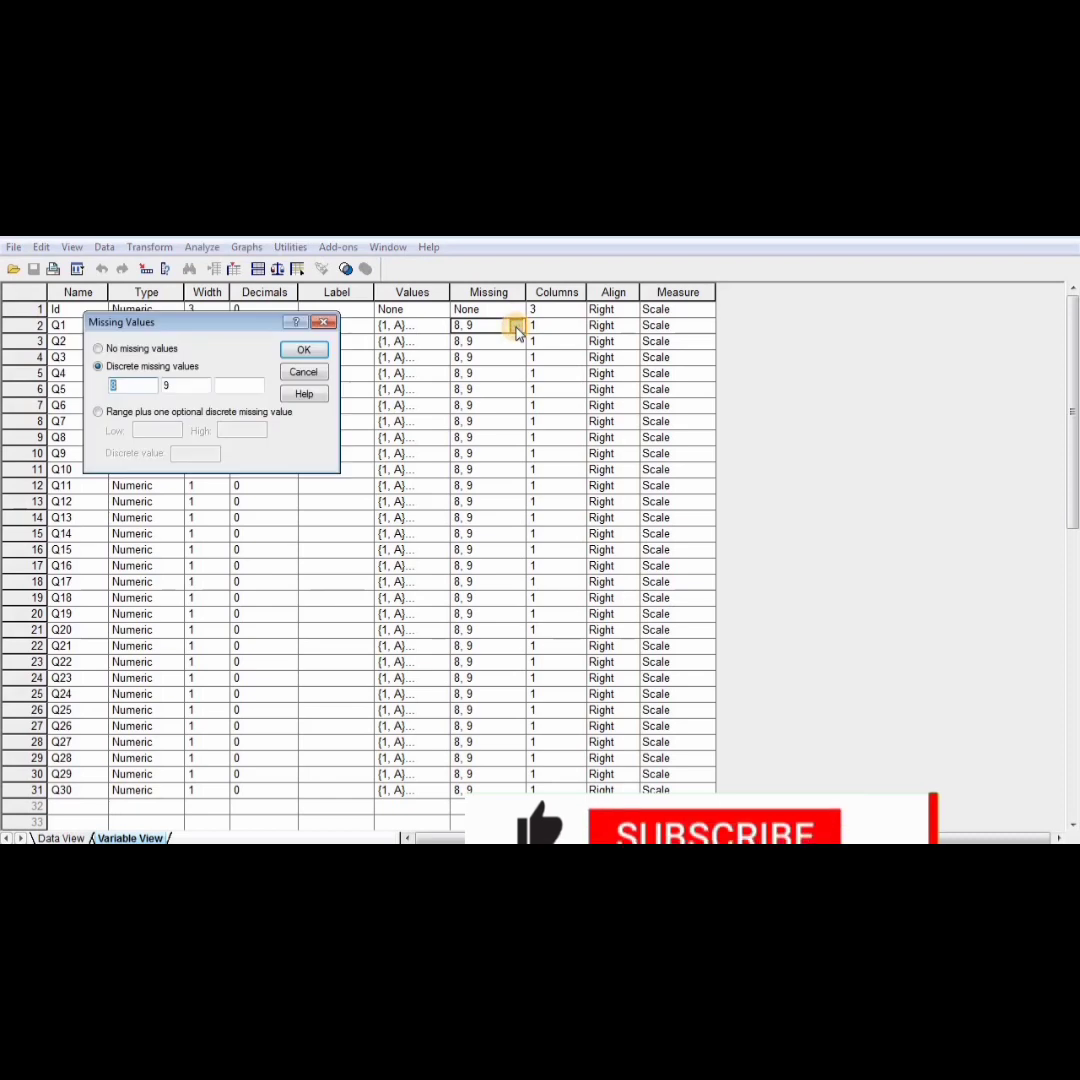
left_click(99, 349)
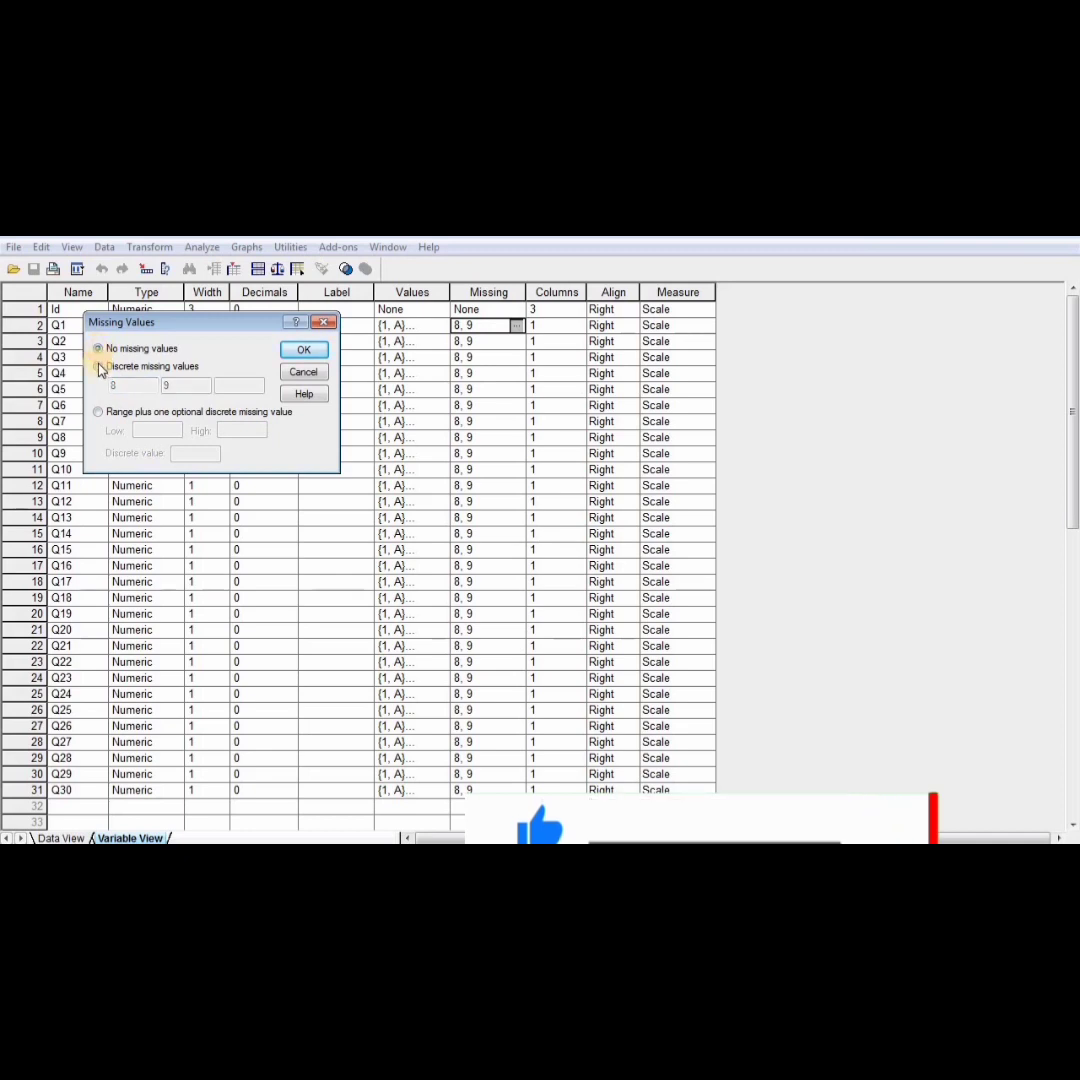
left_click(99, 367)
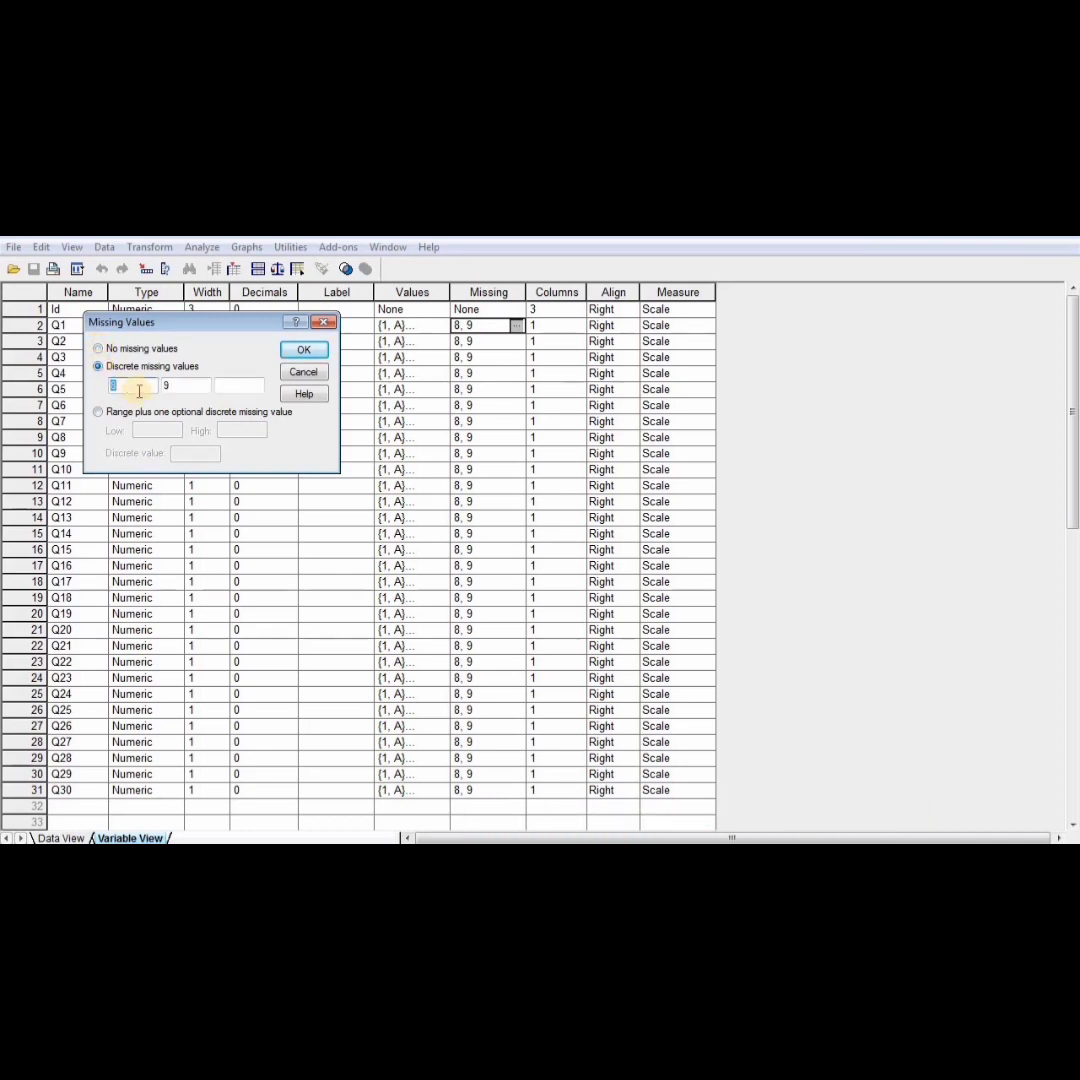
left_click(139, 389)
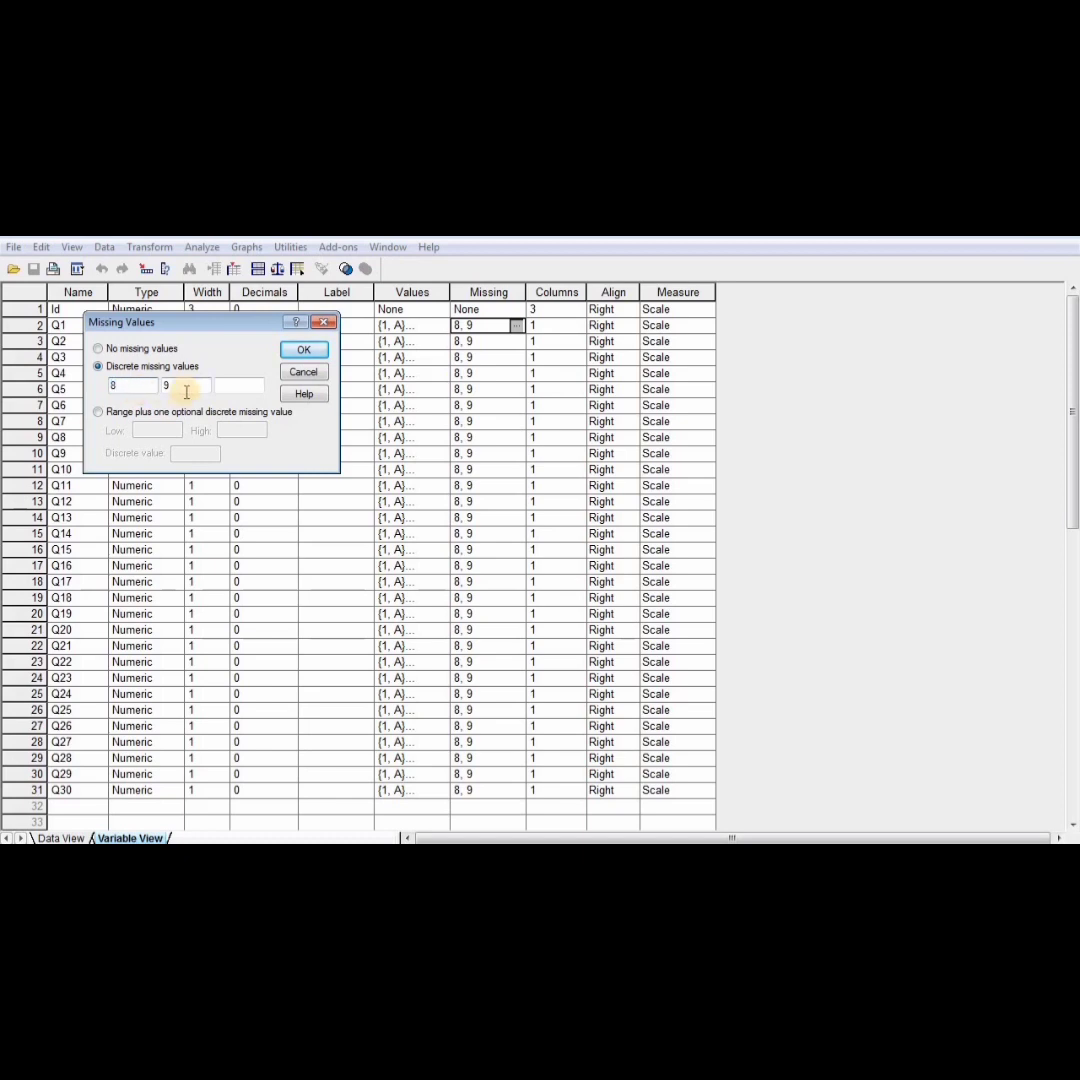
left_click(292, 355)
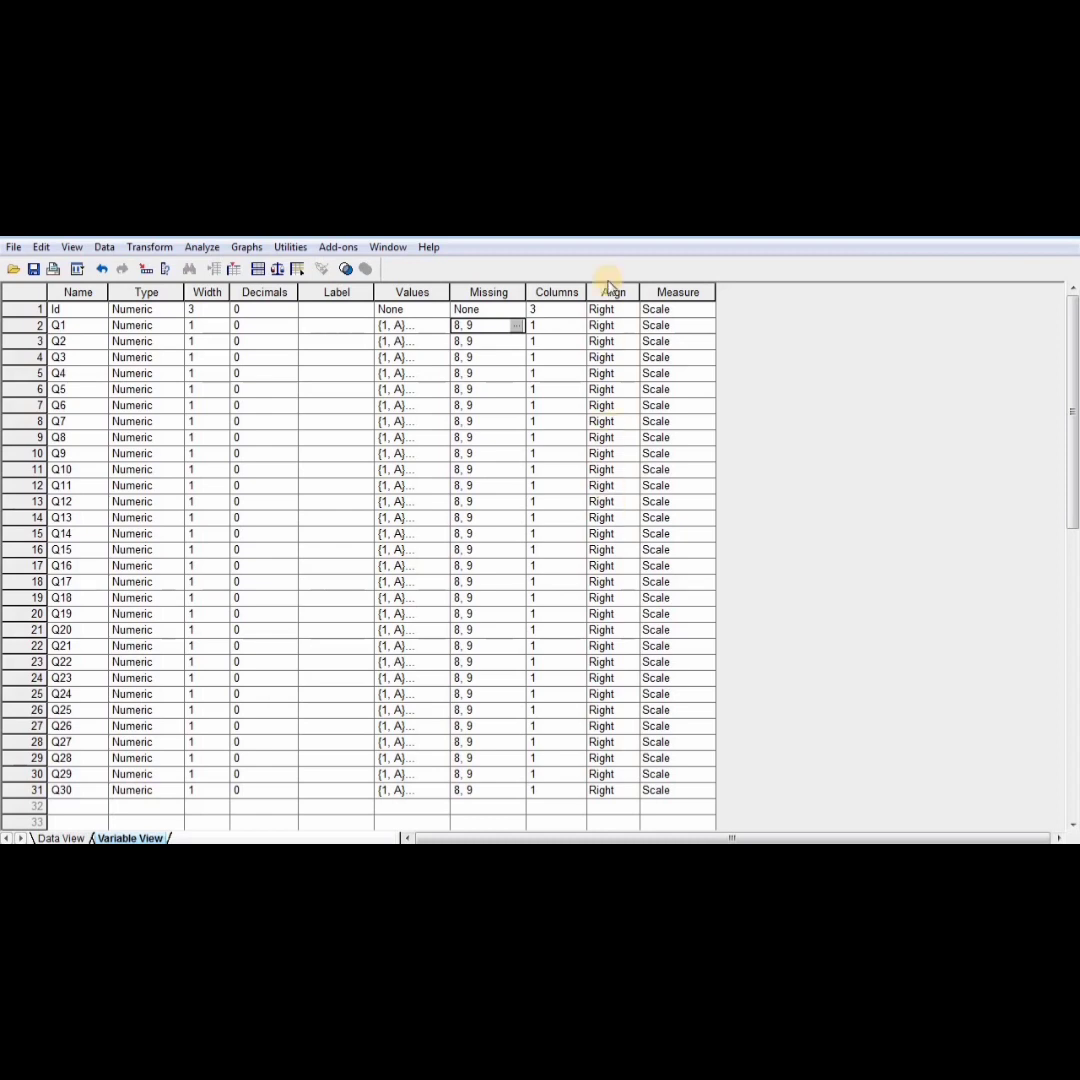
Check the alignment in the data, set the Id variable's Align to Center, and copy that setting
left_click(627, 311)
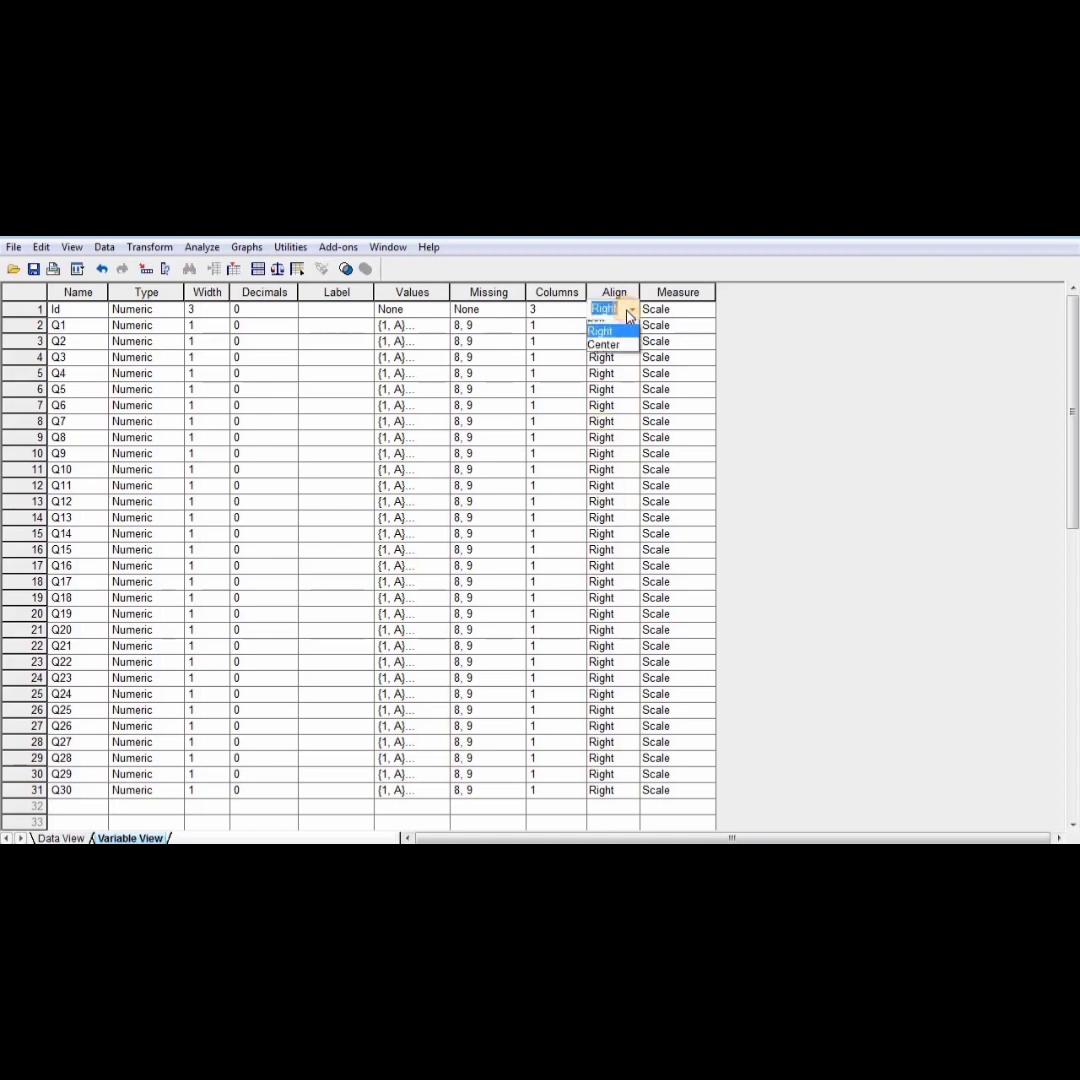
left_click(60, 838)
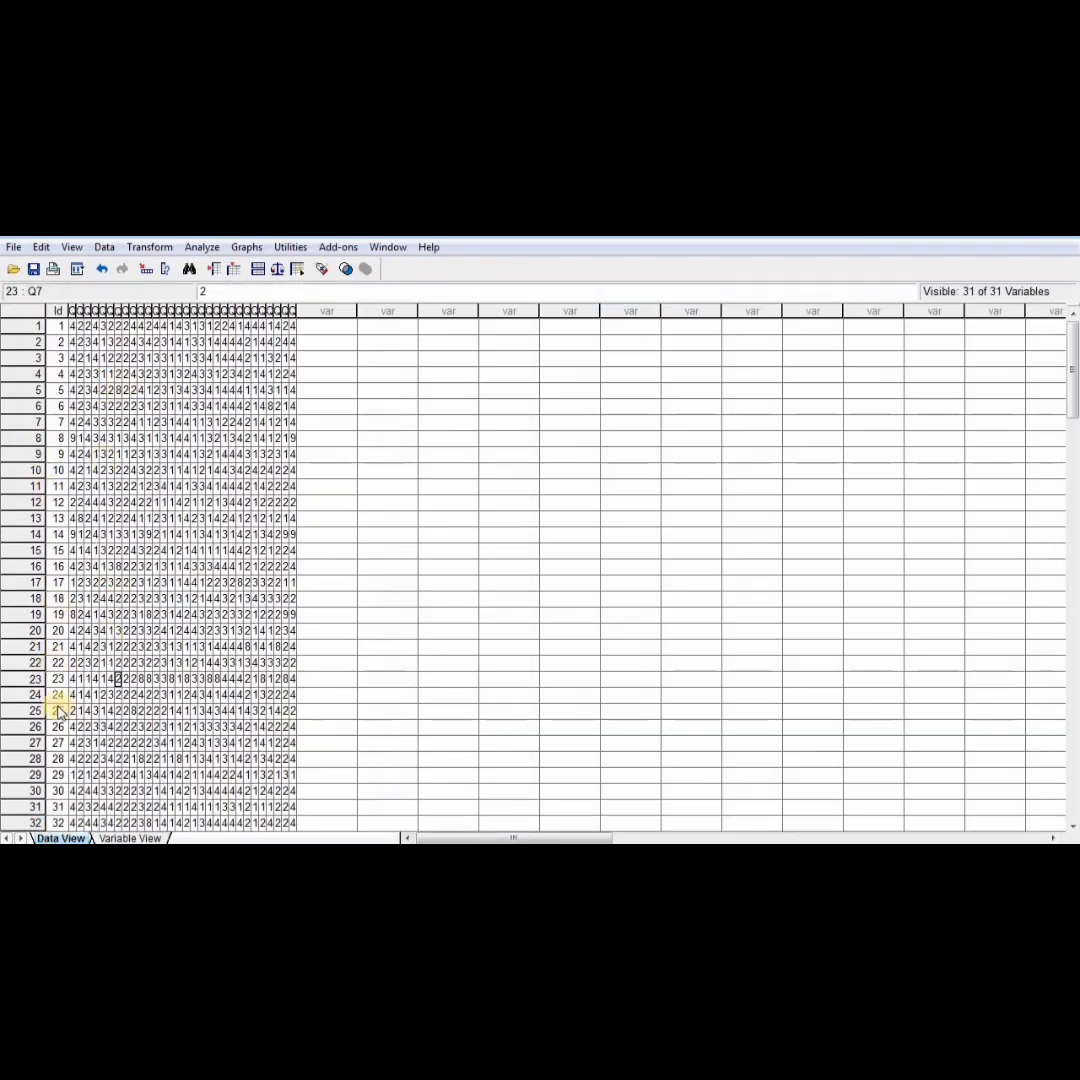
left_click(125, 838)
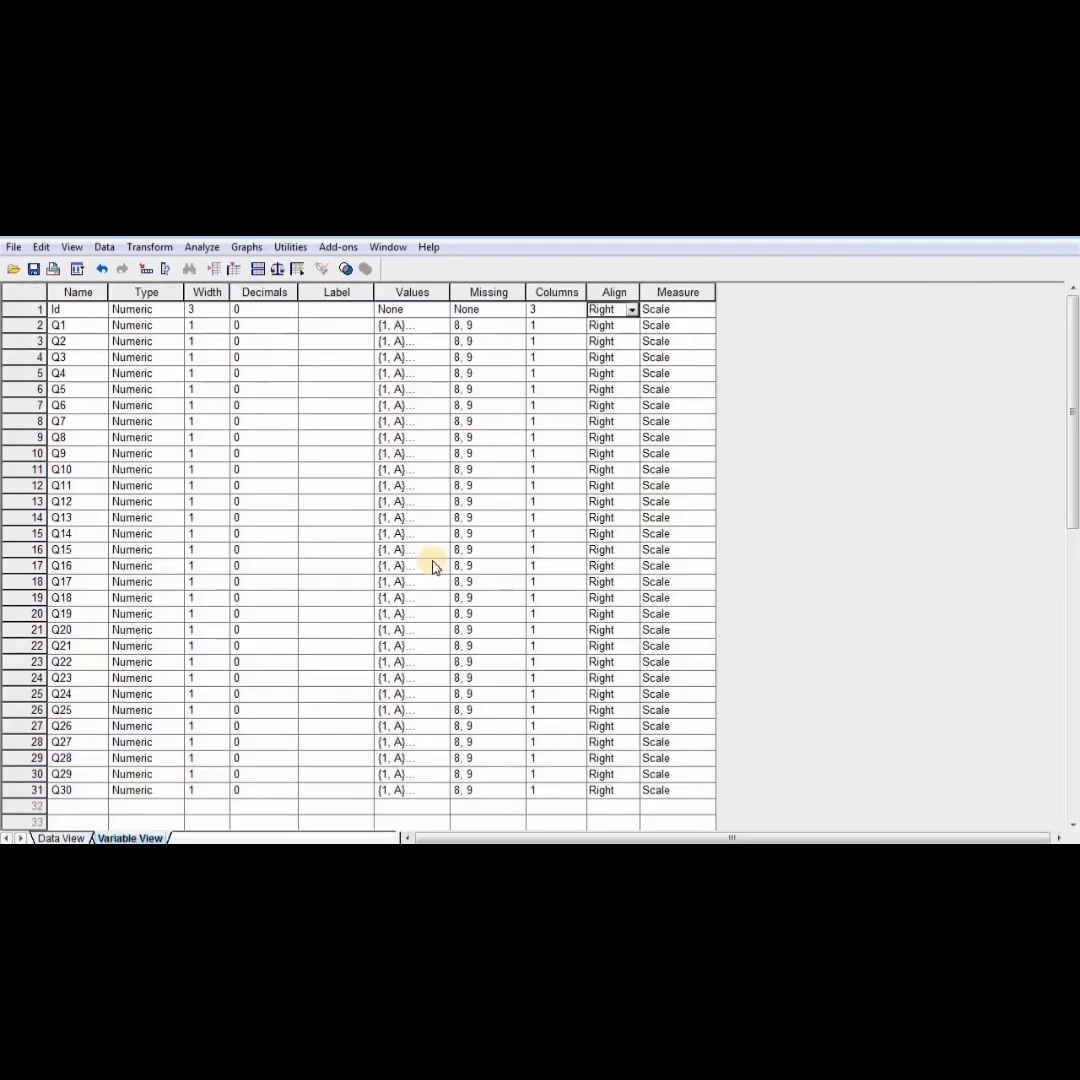
left_click(632, 314)
left_click(632, 310)
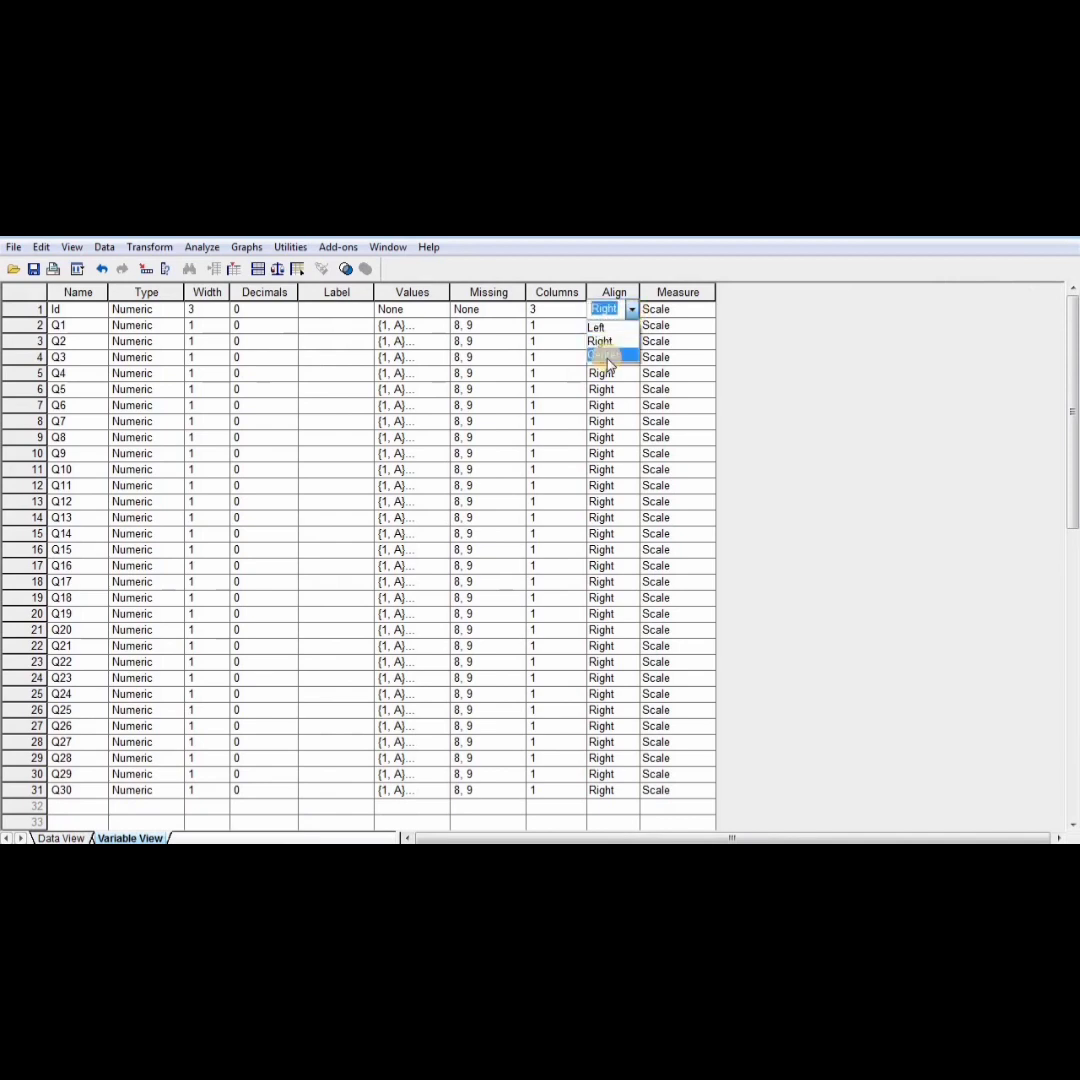
left_click(605, 357)
left_click(612, 330)
left_click(609, 312)
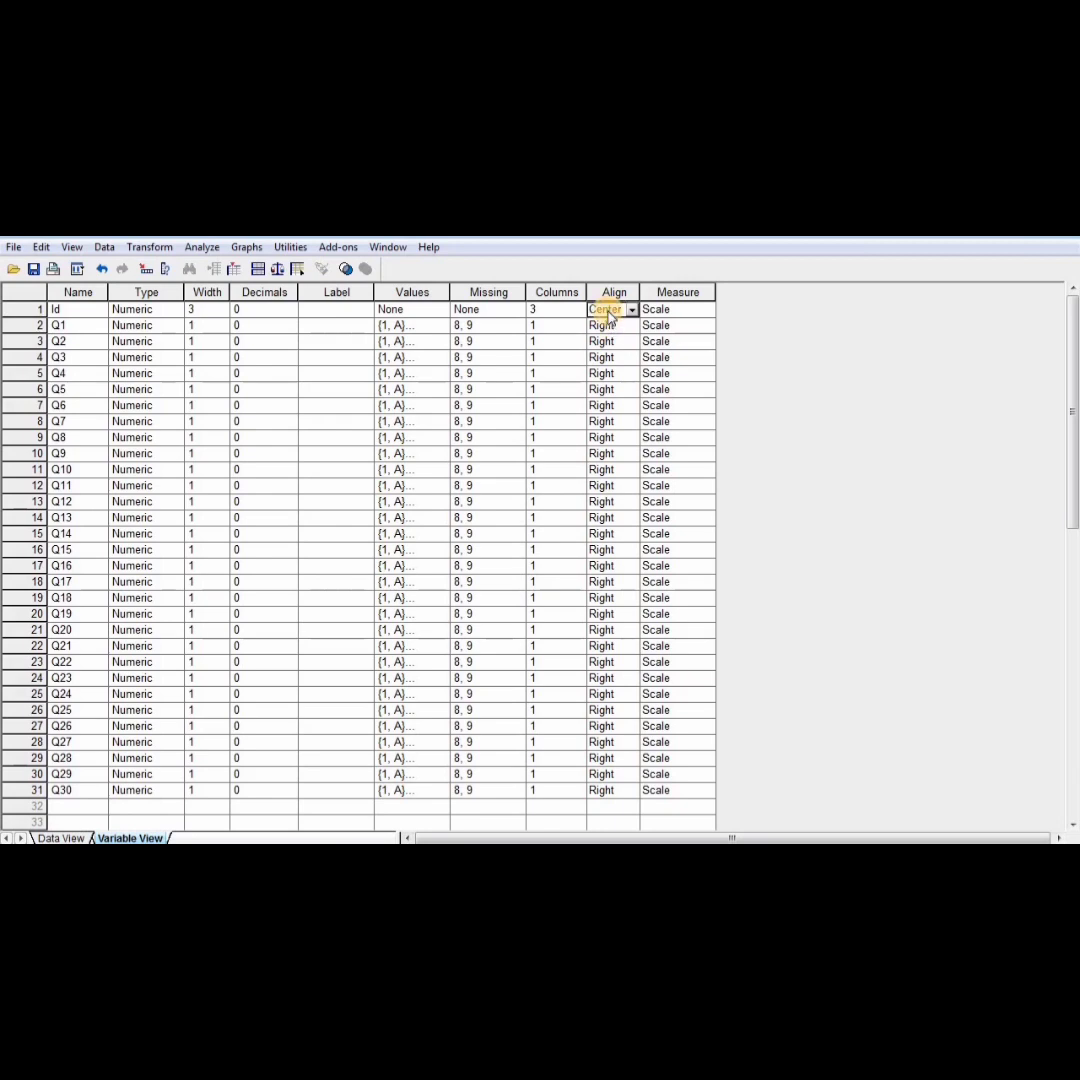
Paste the copied Center alignment into the Align setting of variables Q1 through Q30
left_click(614, 327)
key("shift+Down")
key("shift+Down")
key("shift+Down")
key("shift+Down")
key("shift+Down")
key("shift+Down")
key("shift+Down")
key("shift+Down")
key("shift+Down")
key("shift+Down")
key("shift+Down")
key("shift+Down")
key("shift+Down")
key("shift+Down")
key("shift+Down")
key("shift+Down")
key("shift+Down")
key("shift+Down")
key("shift+Down")
key("shift+Down")
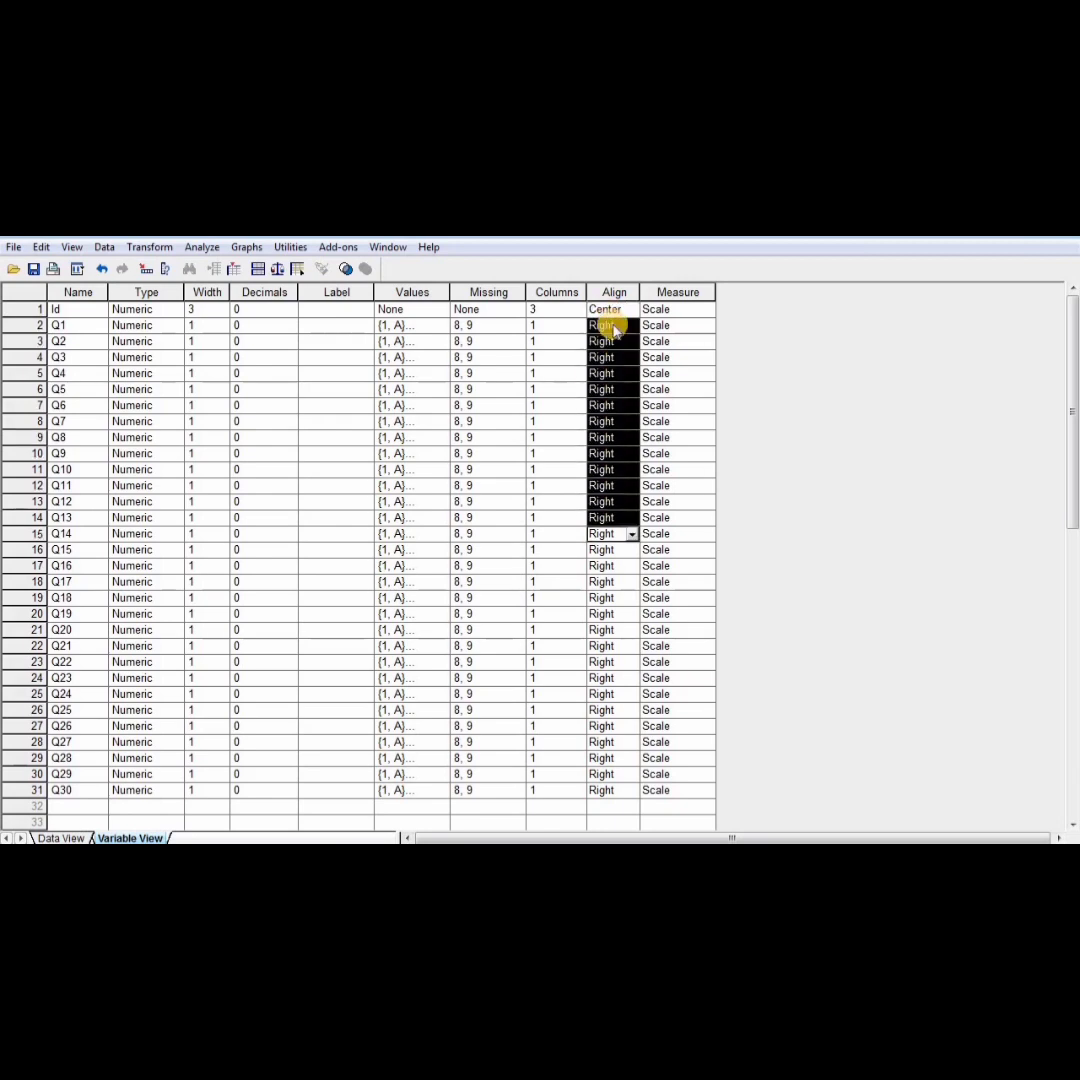
key("shift+Down")
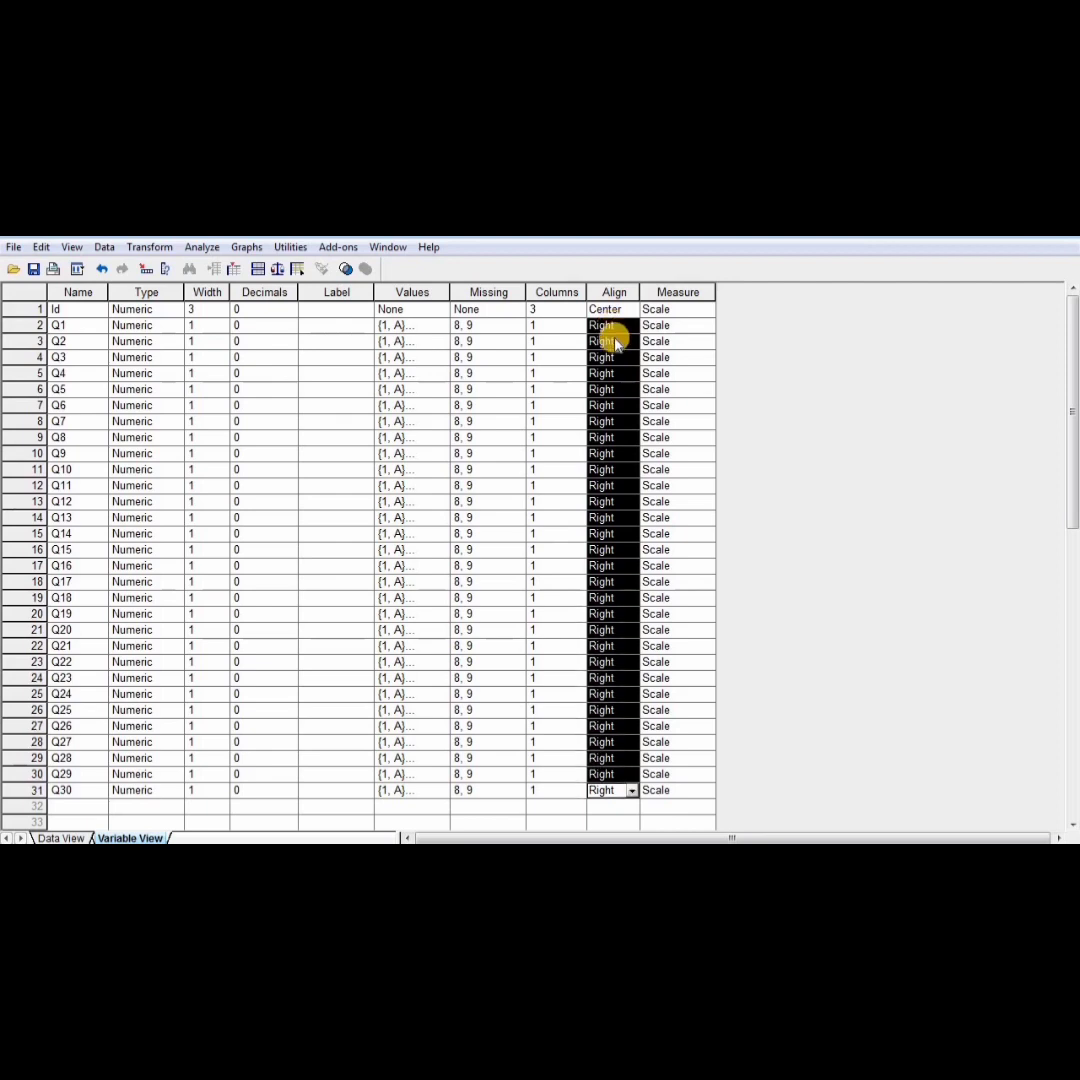
right_click(616, 348)
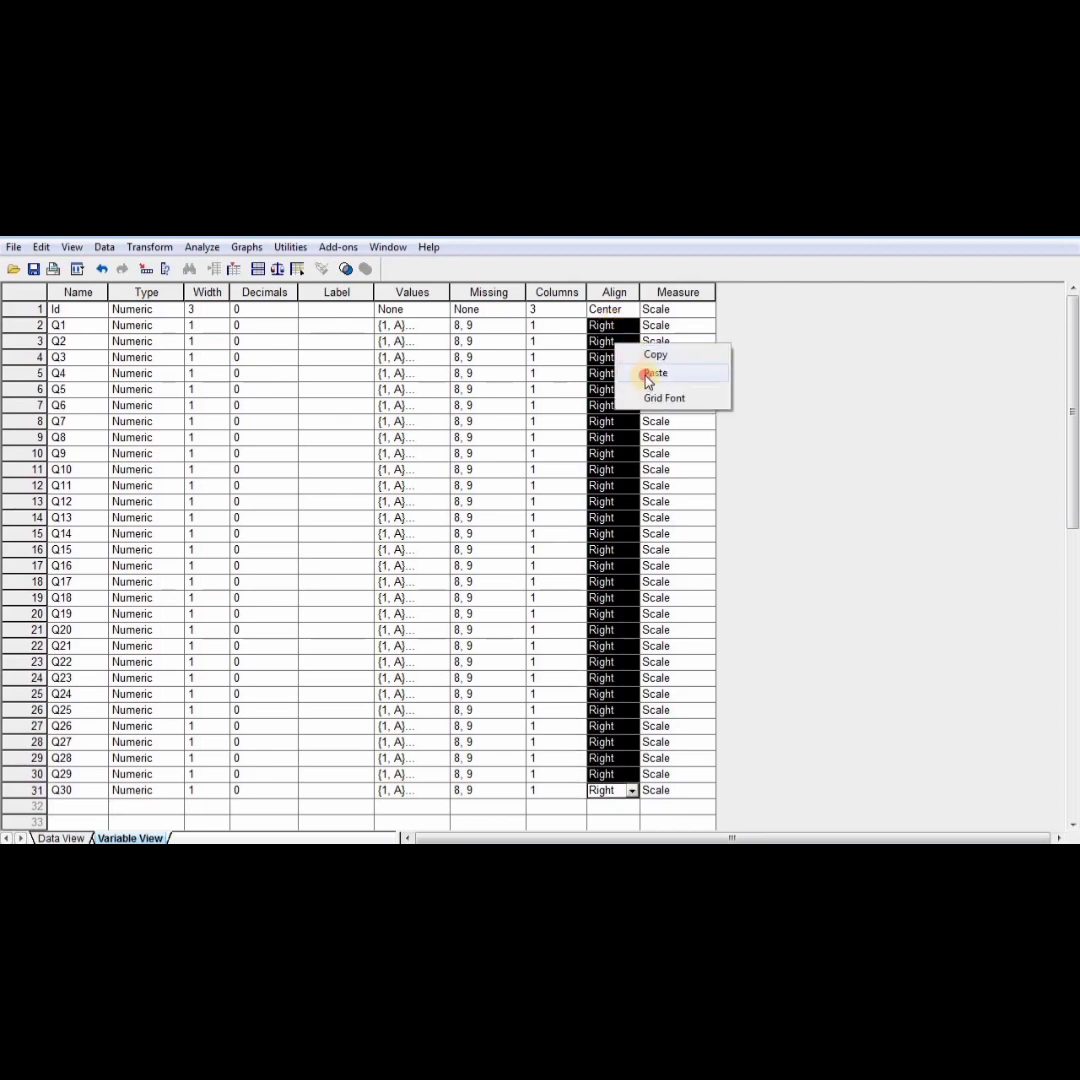
left_click(655, 372)
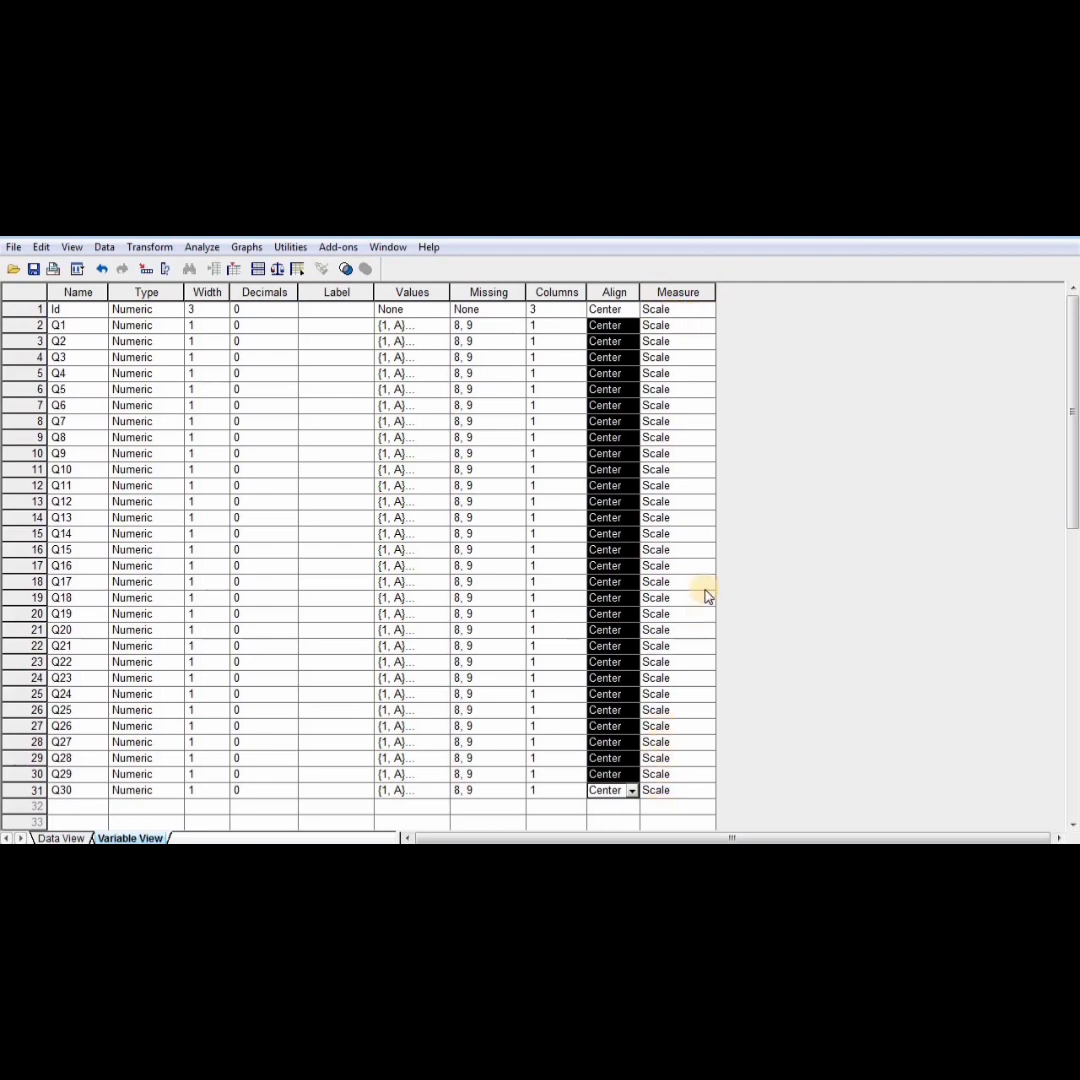
Check the Measure options for the Id variable, keep Scale, and save the dataset
left_click(700, 310)
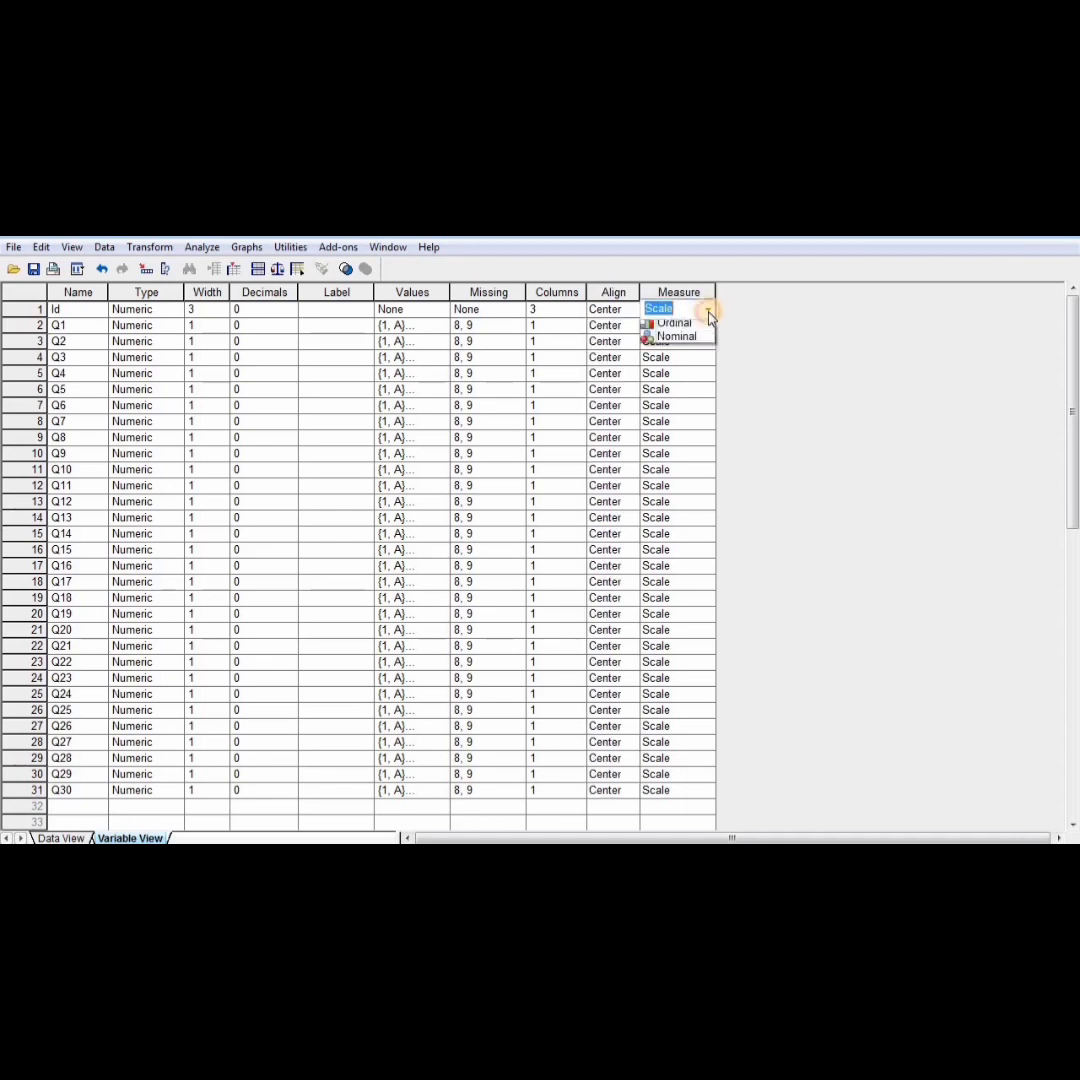
left_click(708, 312)
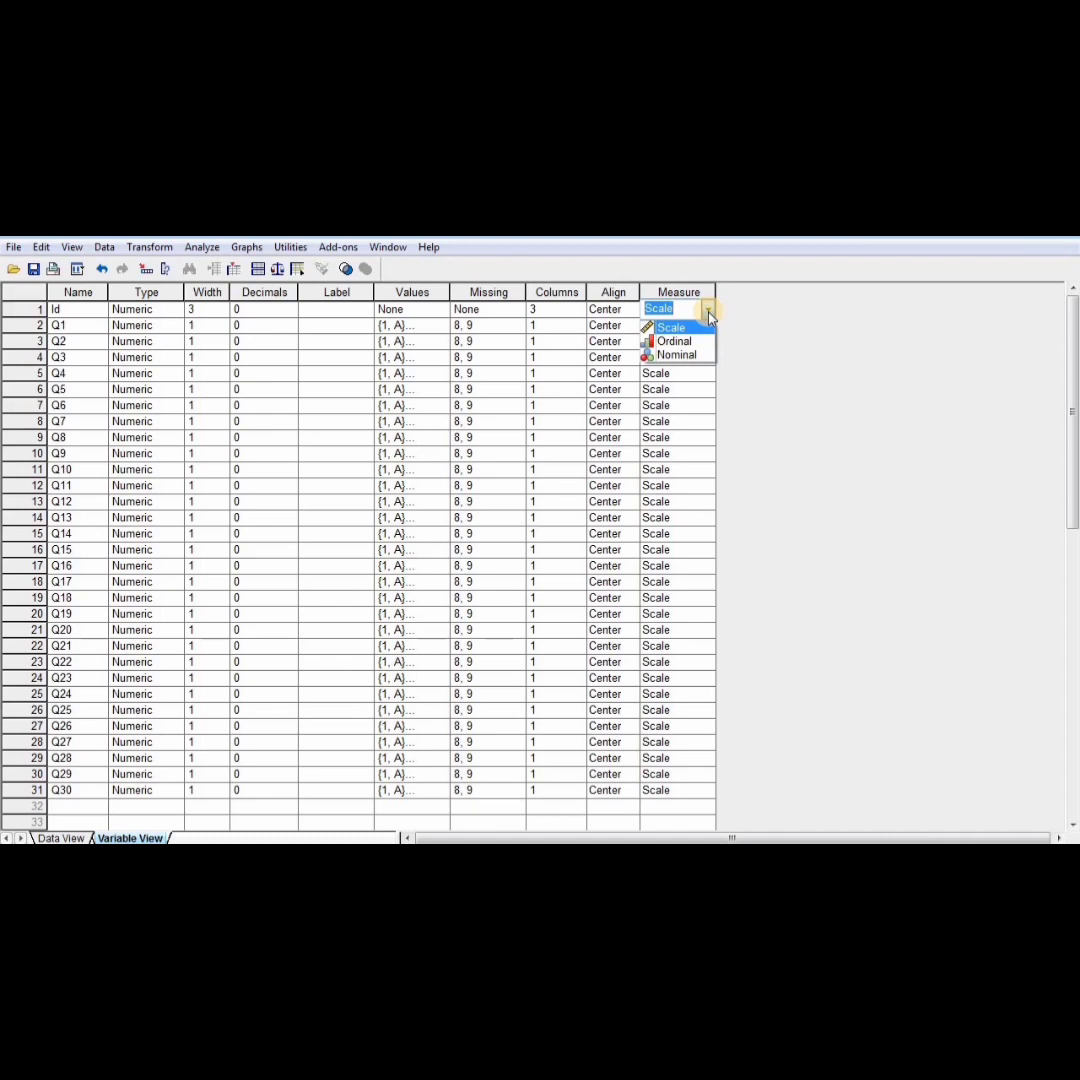
left_click(708, 316)
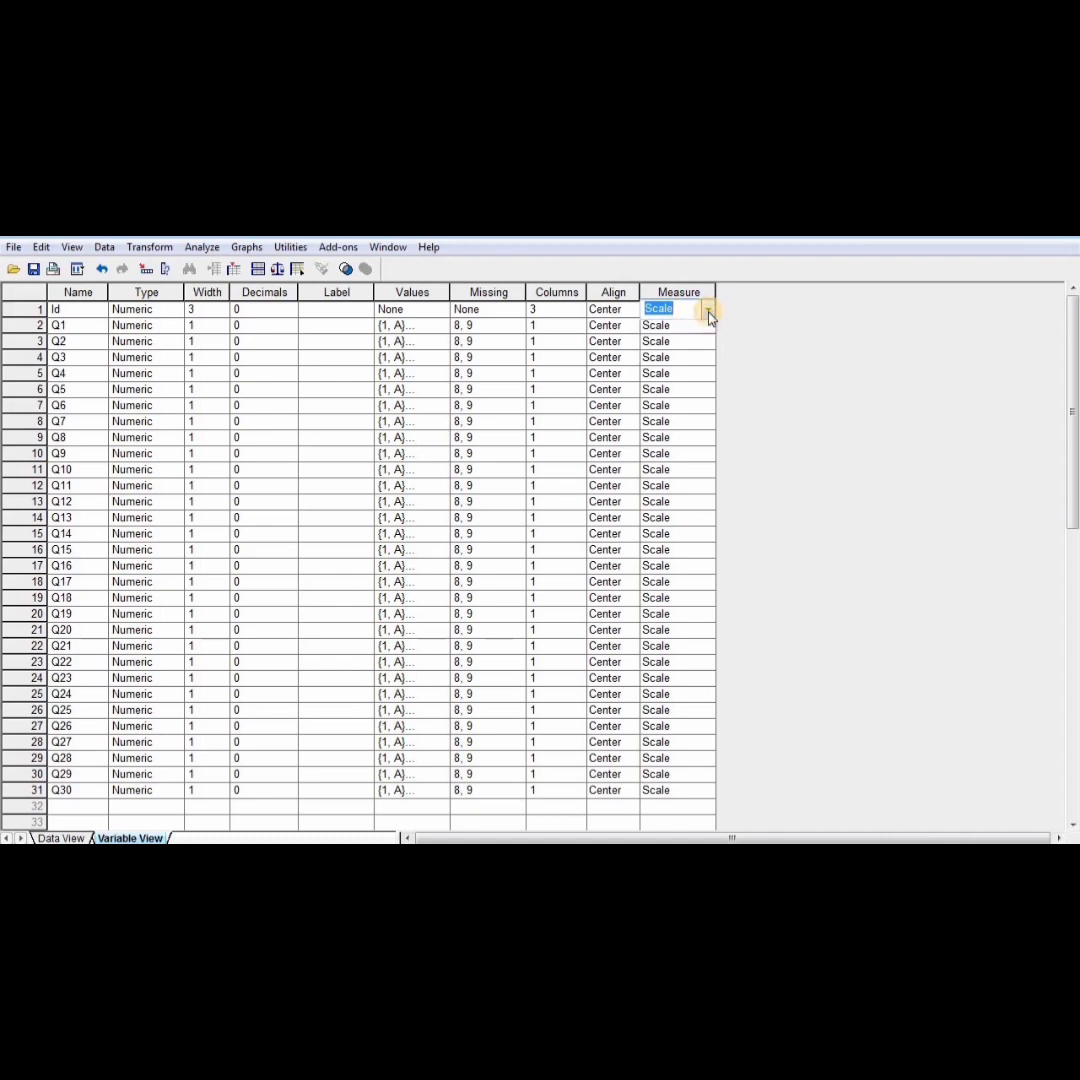
left_click(658, 405)
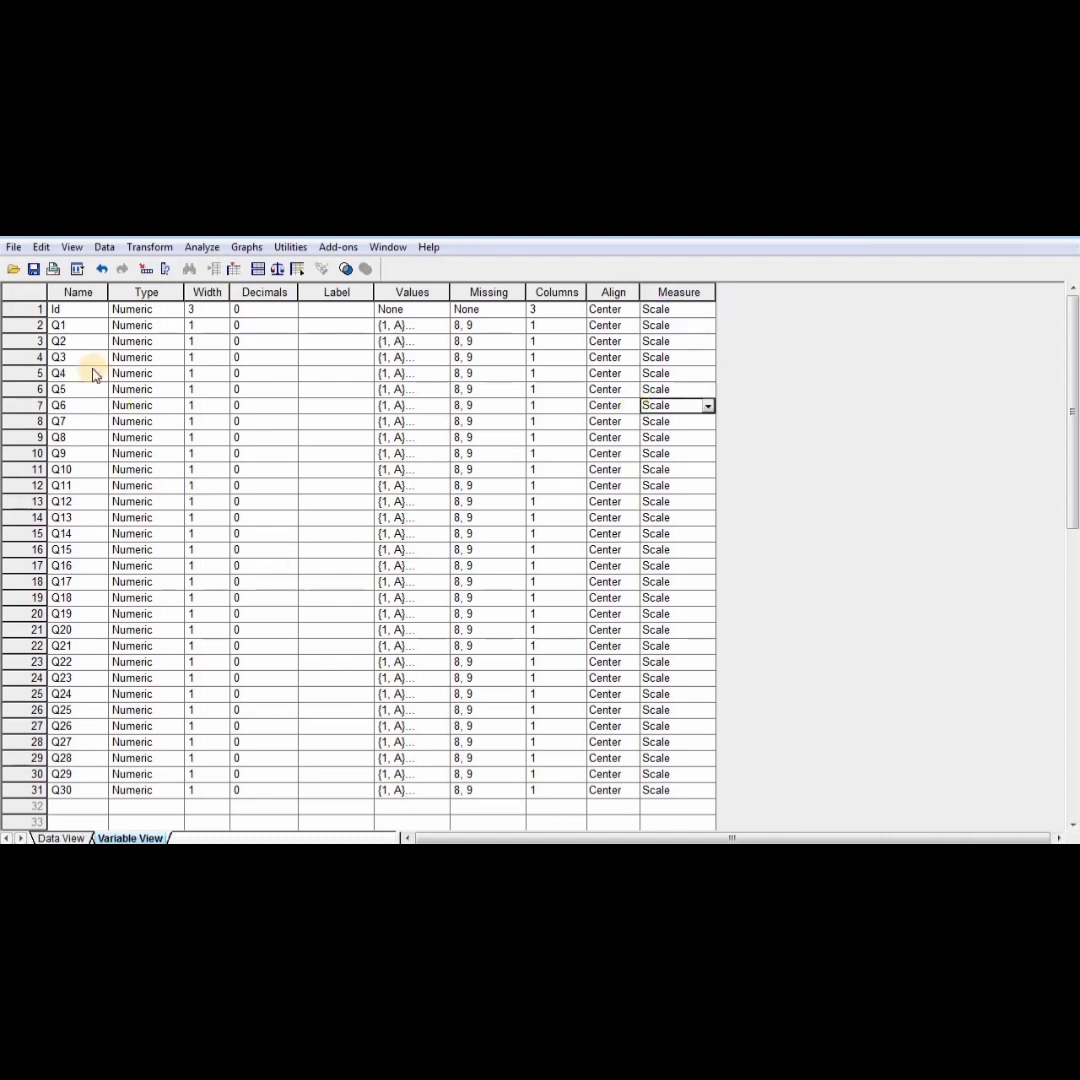
left_click(33, 269)
Return to the data and start saving a copy with Fixed ASCII (*.dat) as the file type
left_click(70, 838)
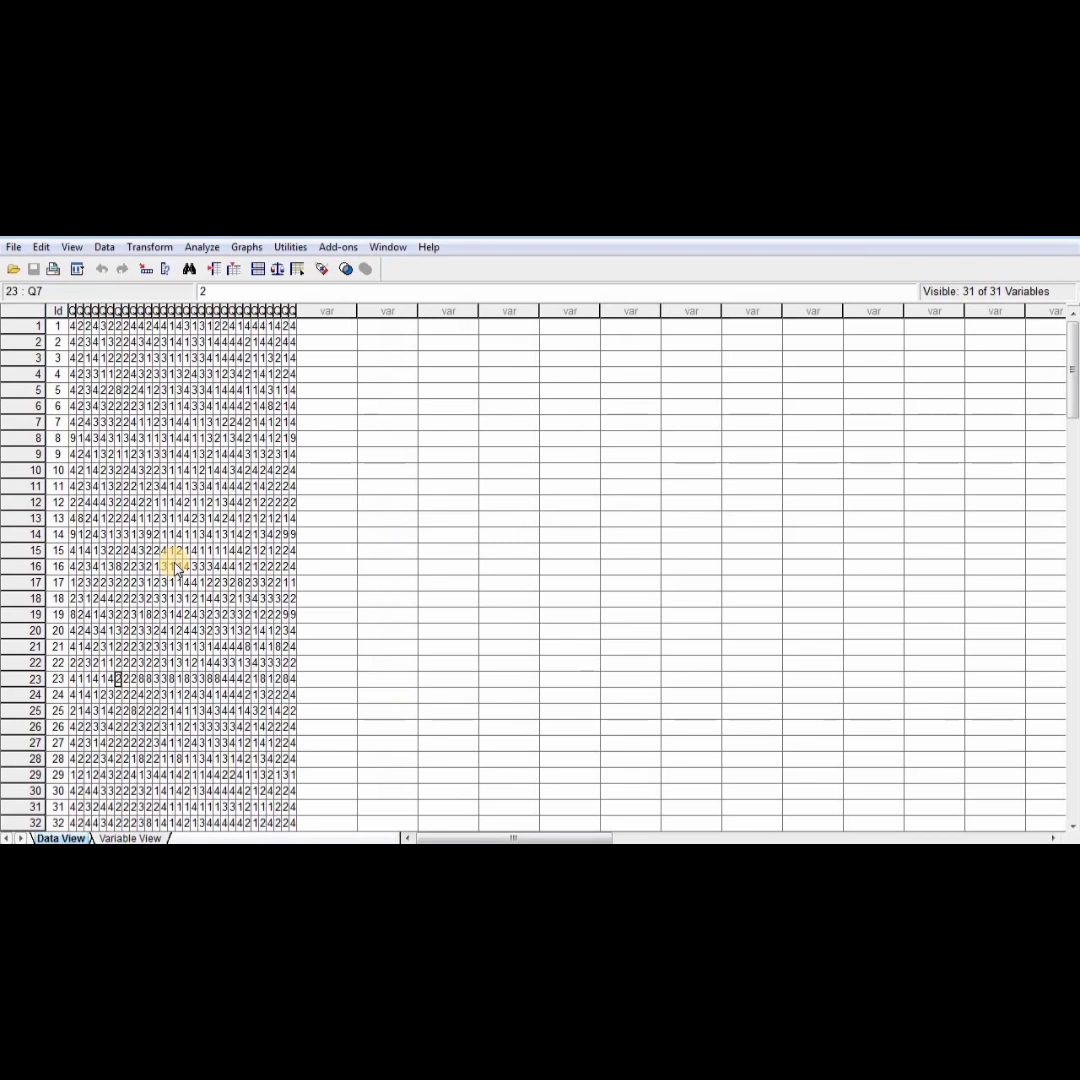
left_click(14, 248)
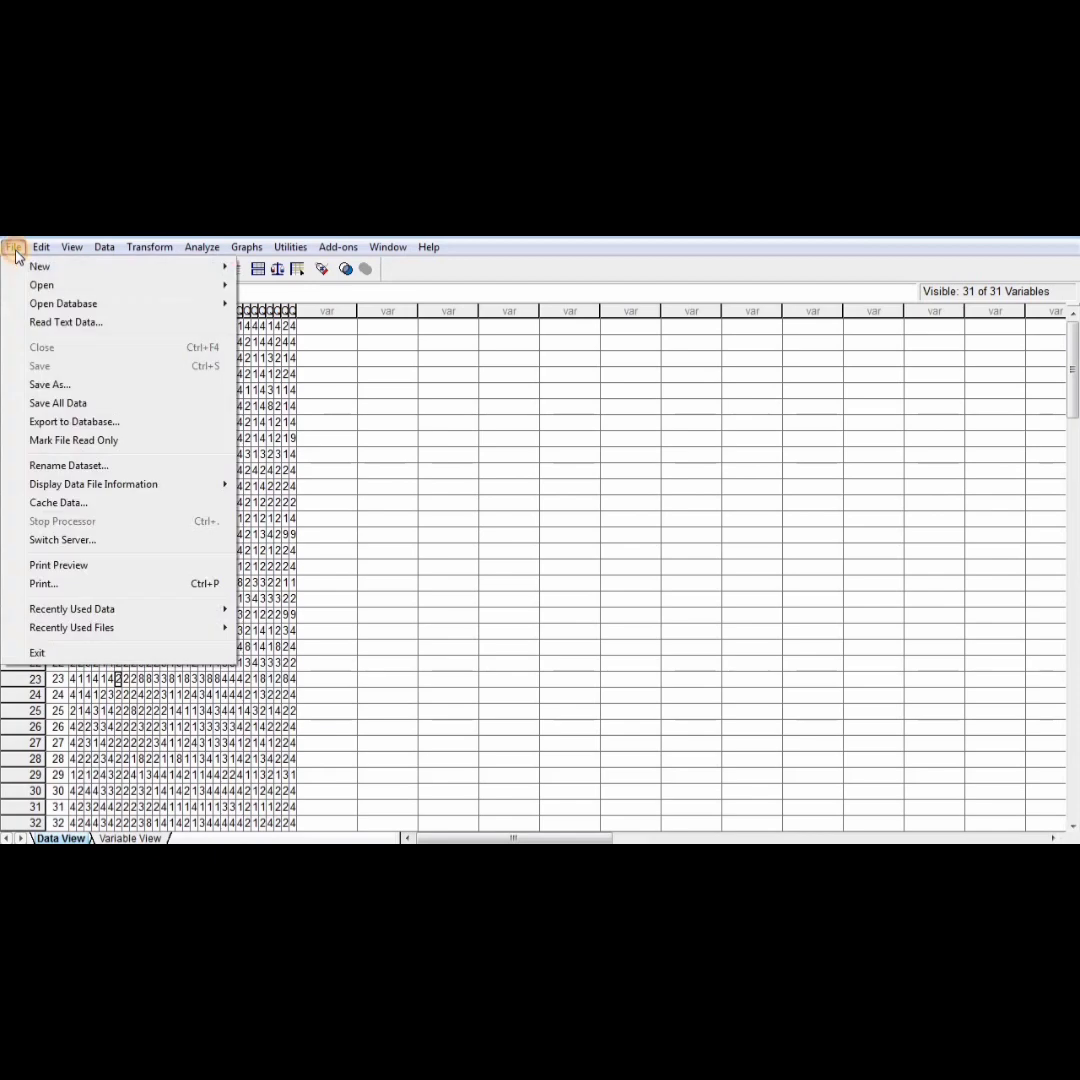
left_click(50, 385)
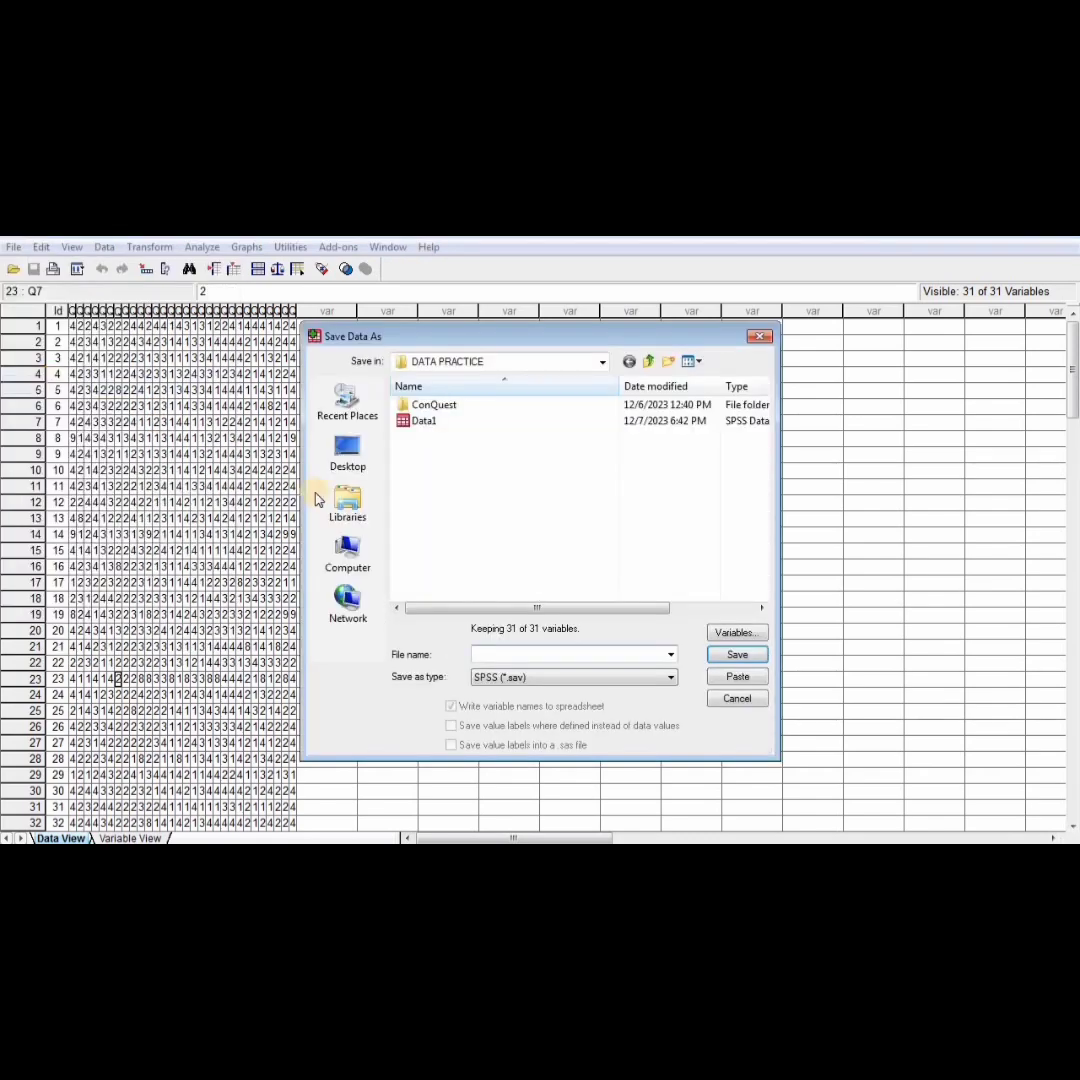
left_click(660, 680)
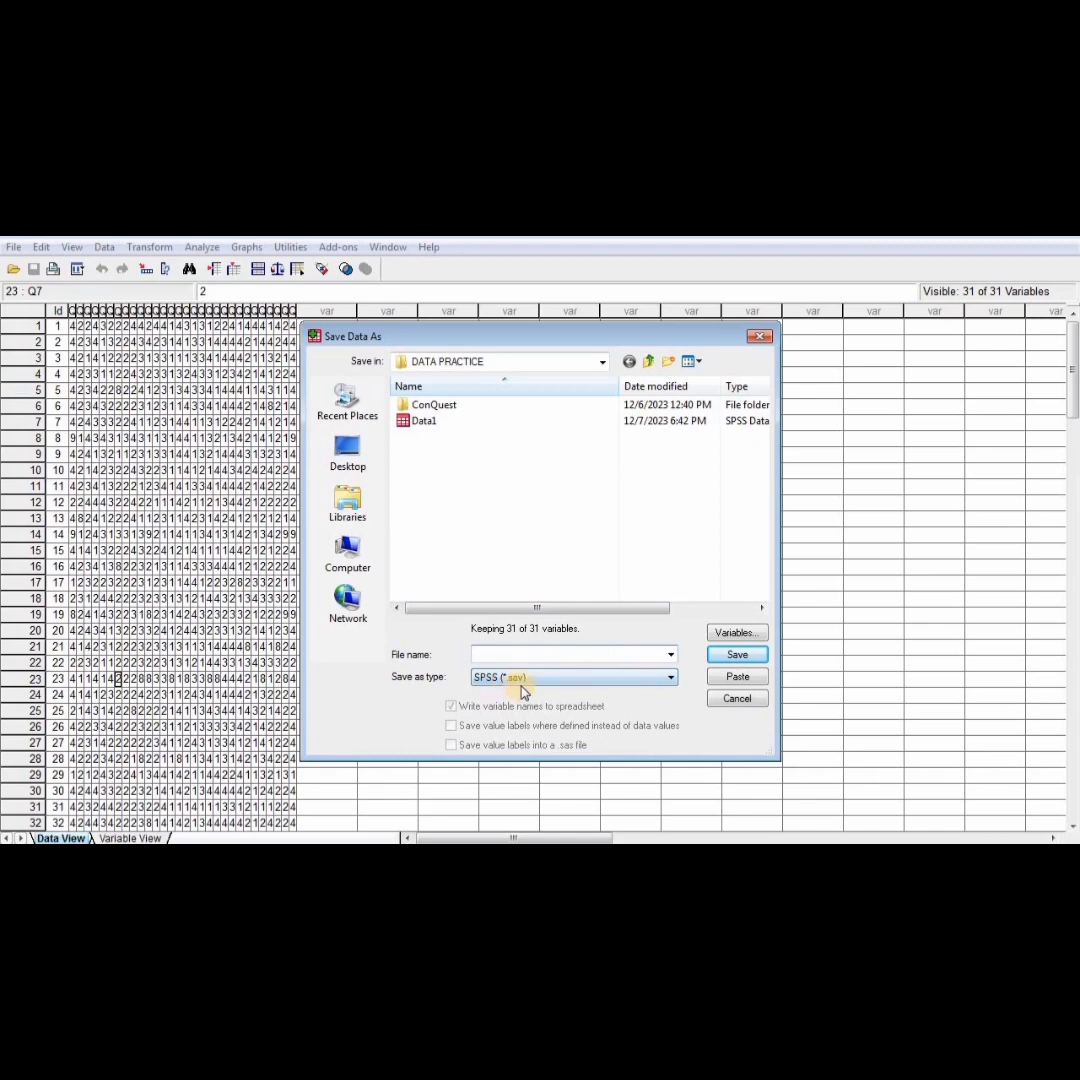
left_click(668, 680)
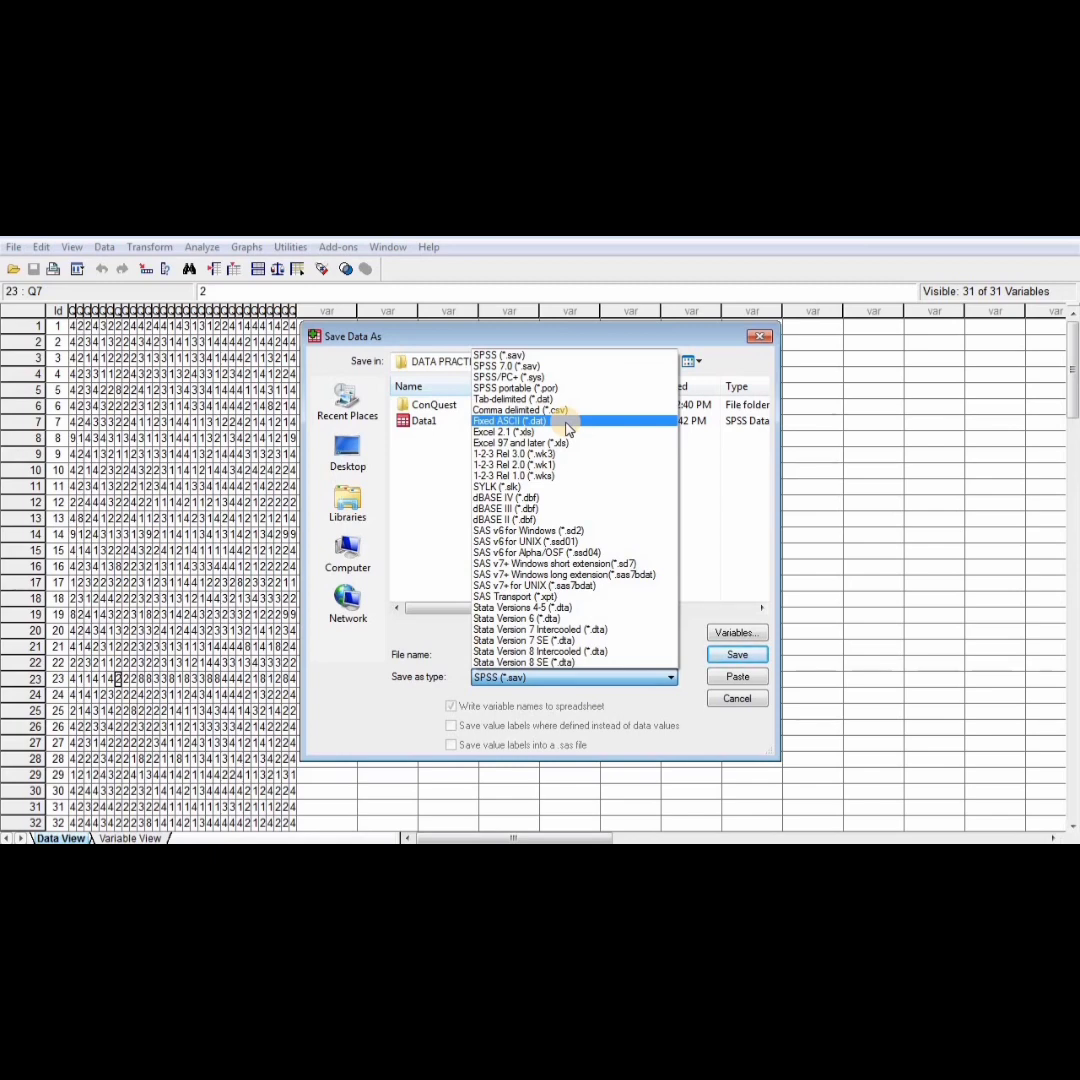
left_click(567, 425)
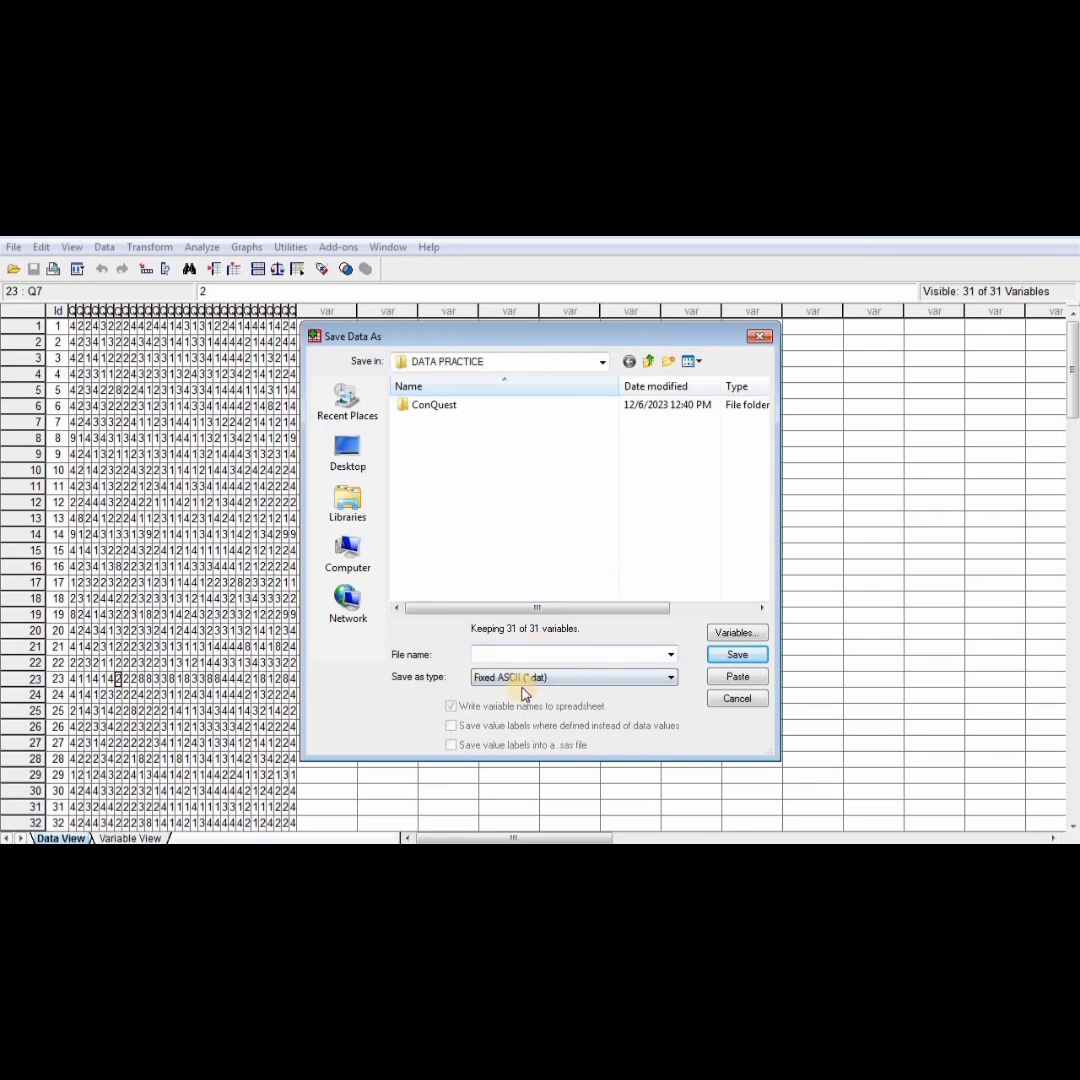
Name the Fixed ASCII copy Data1 and save it in the DATA PRACTICE folder
left_click(521, 654)
type("D")
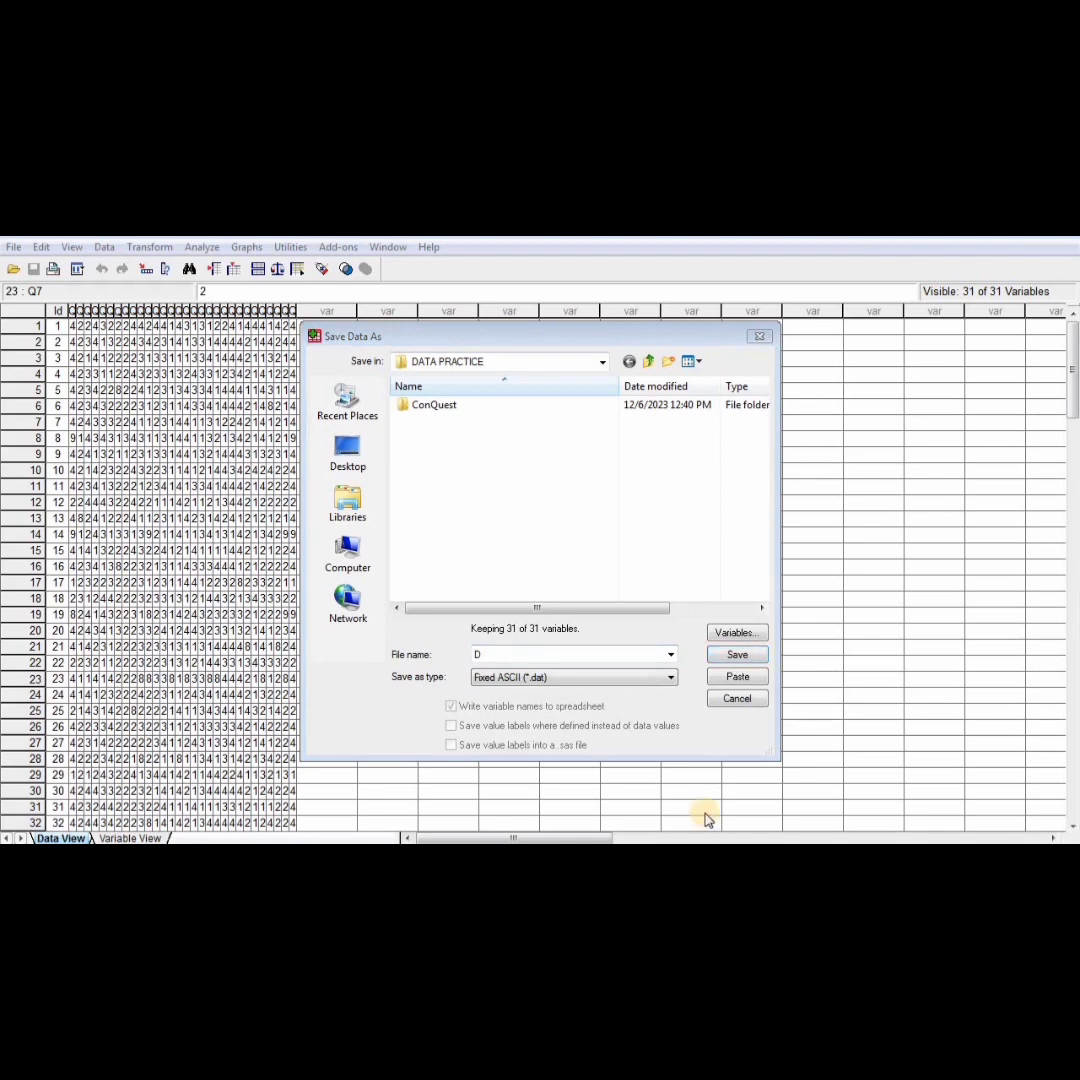
left_click(524, 654)
type("A")
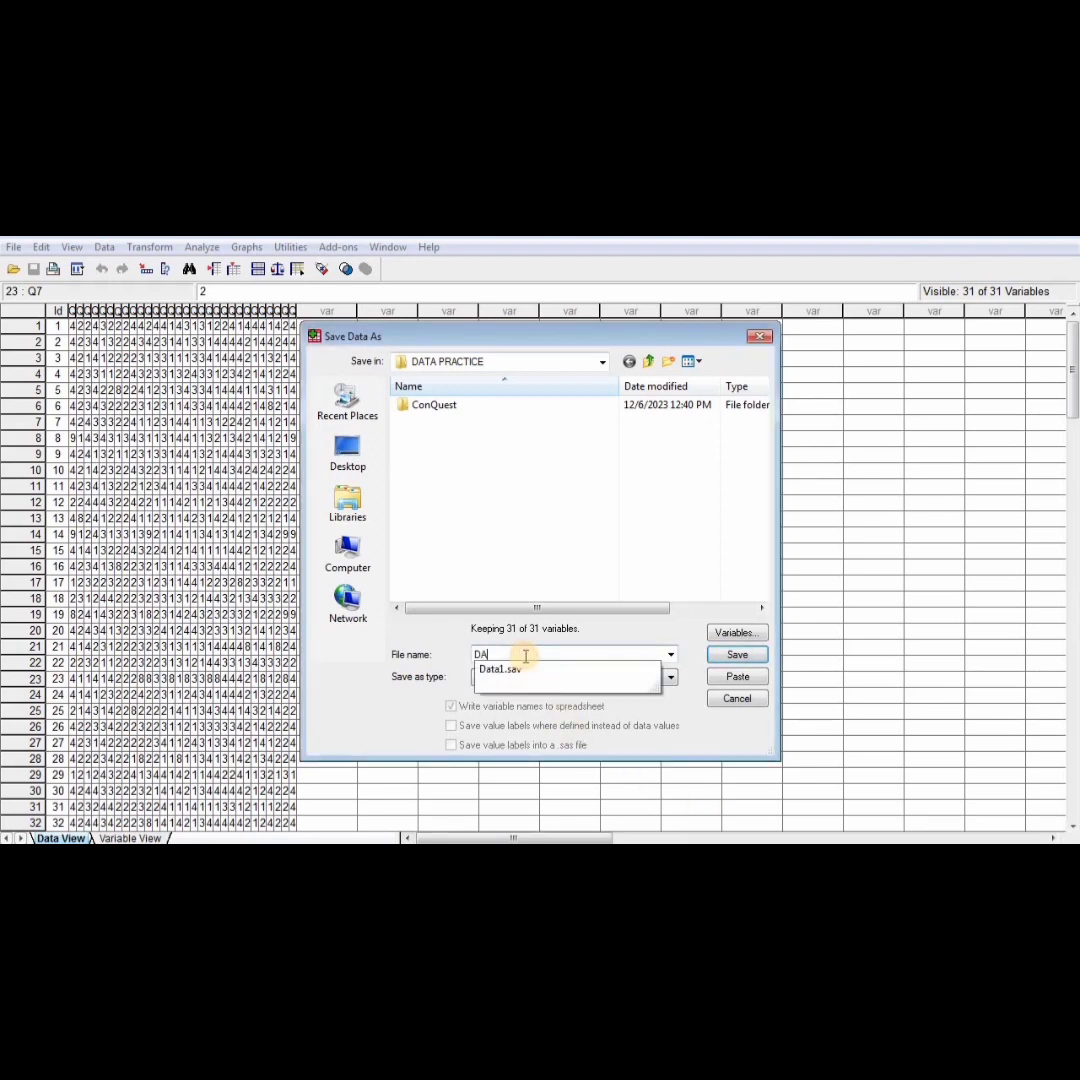
key("BackSpace")
type("ata1")
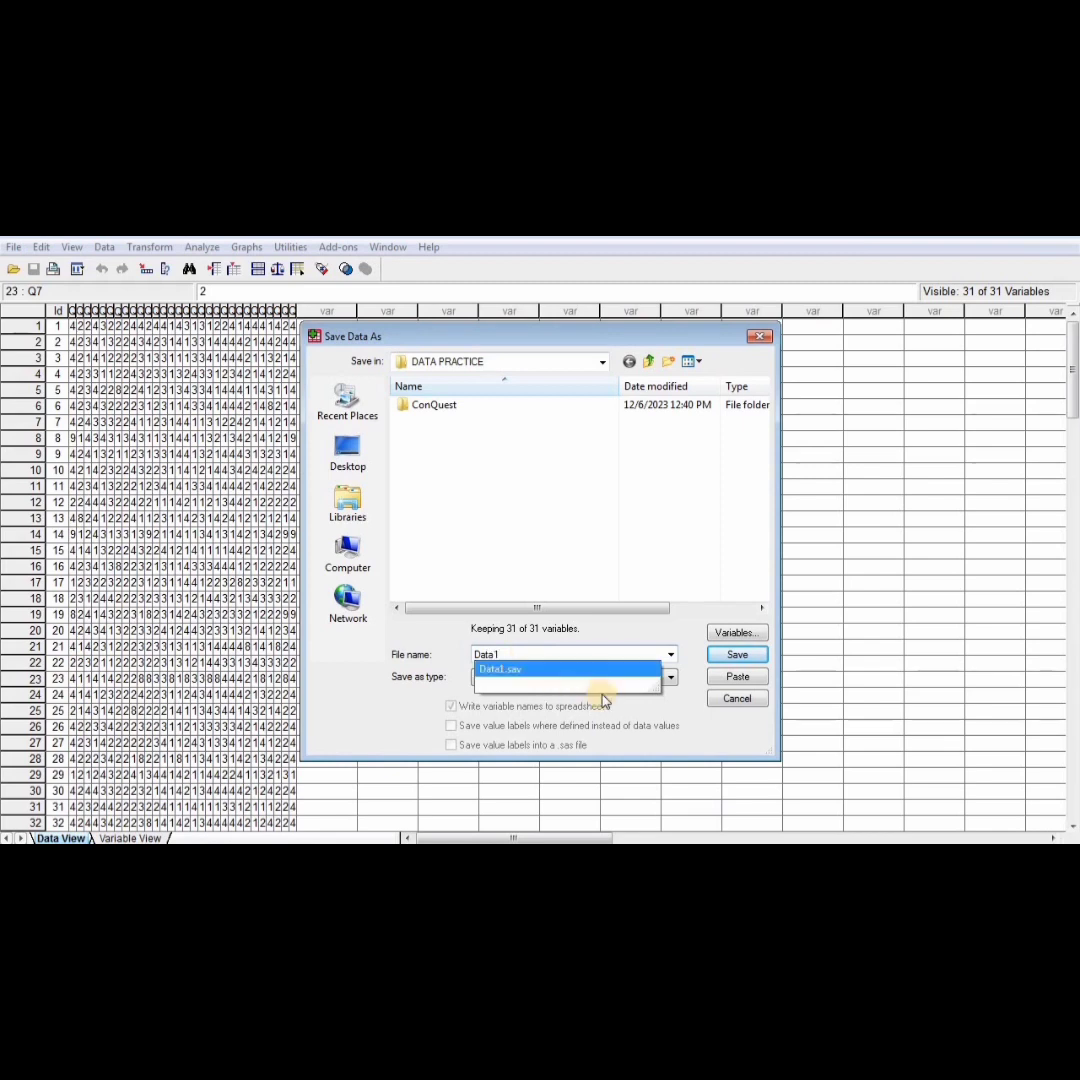
left_click(674, 642)
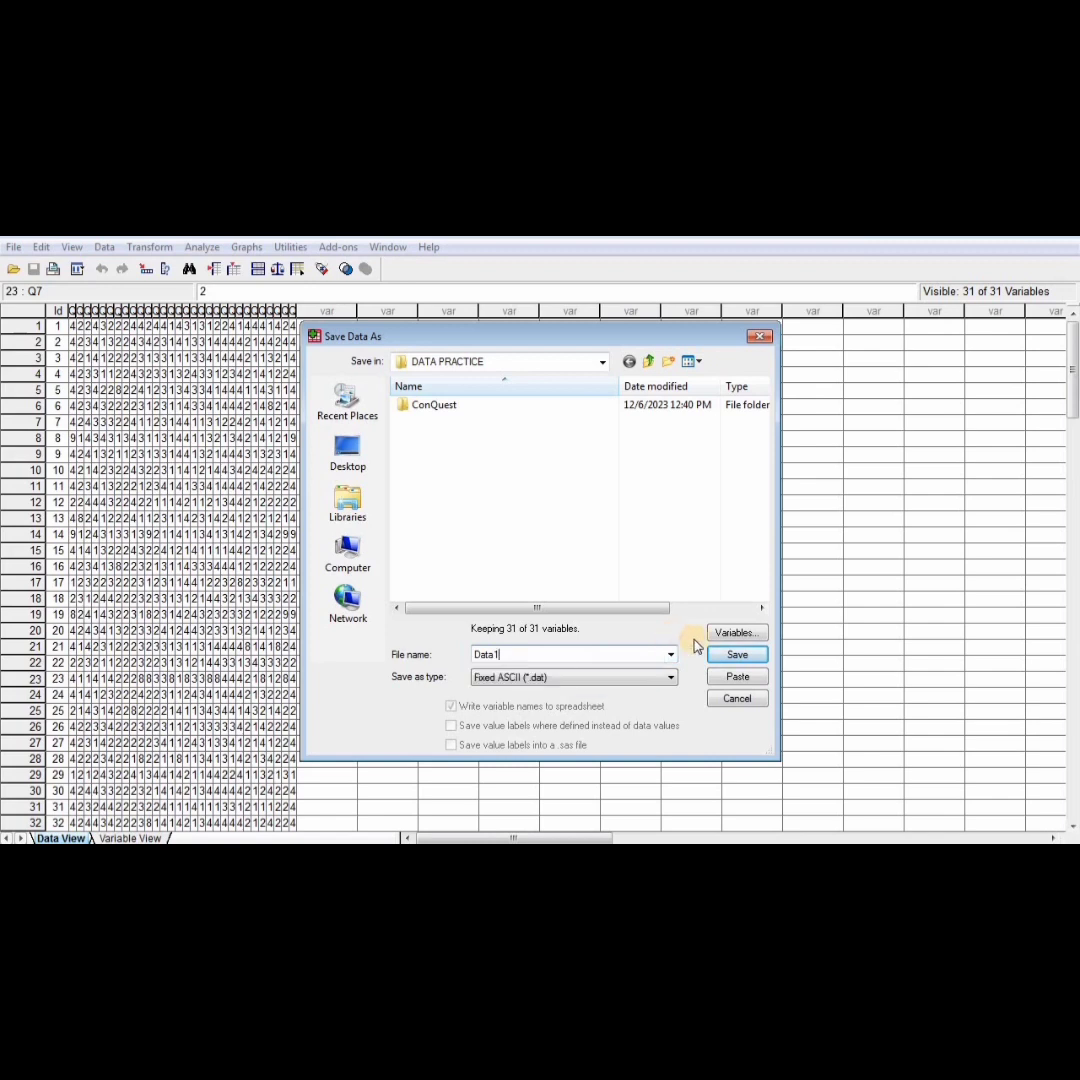
left_click(739, 659)
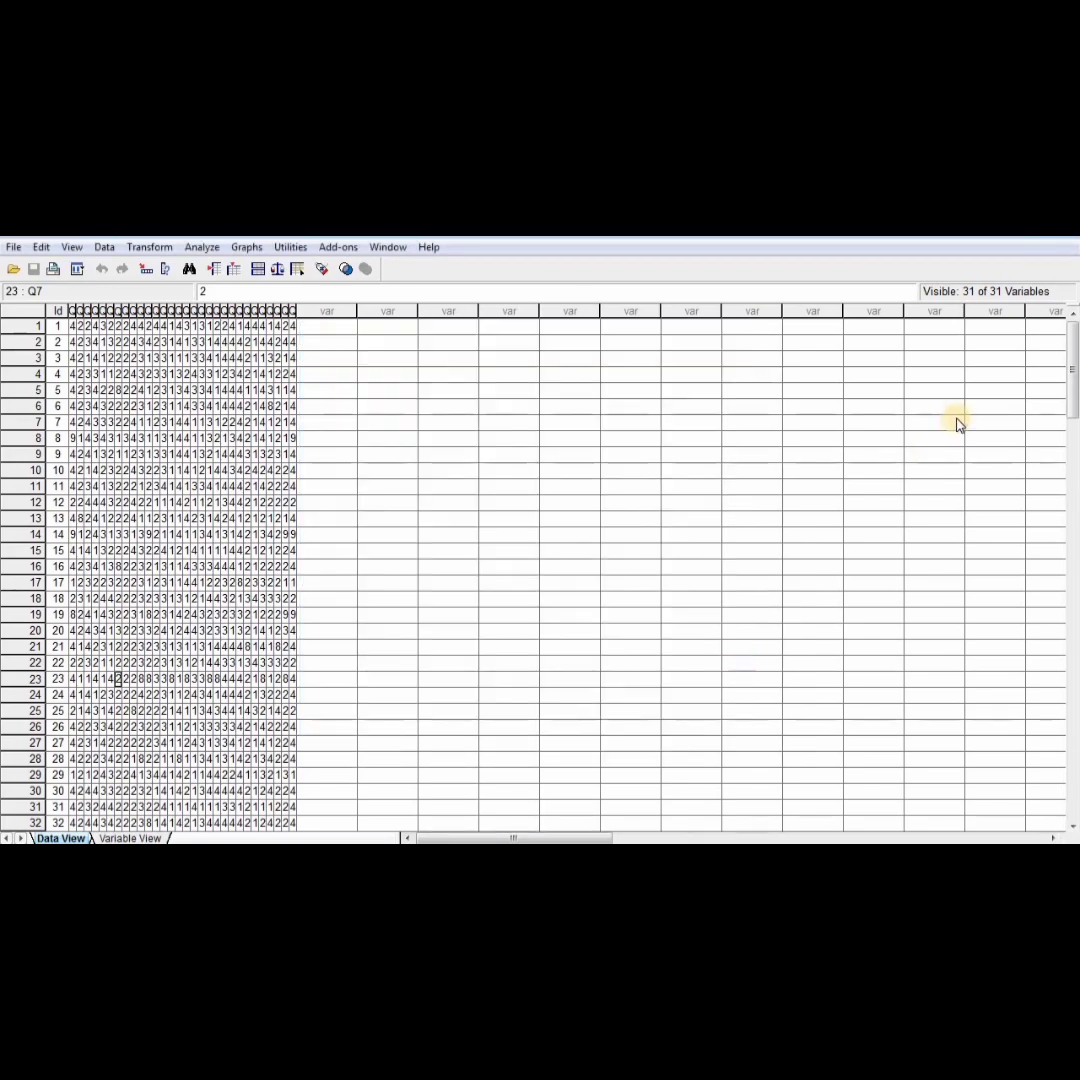
Switch to the DATA PRACTICE folder and open the exported Data1.dat file with Notepad
left_click(1020, 236)
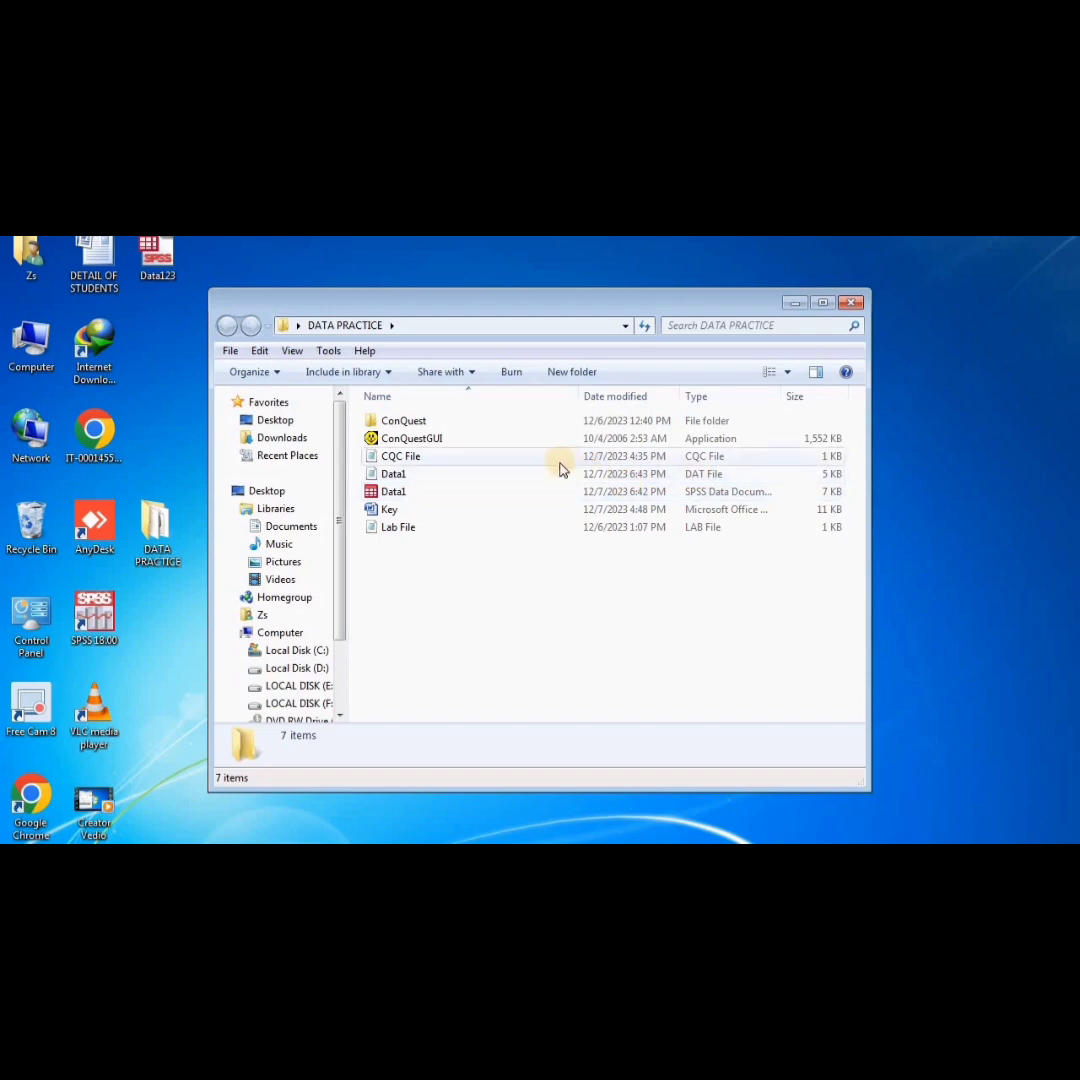
double_click(496, 474)
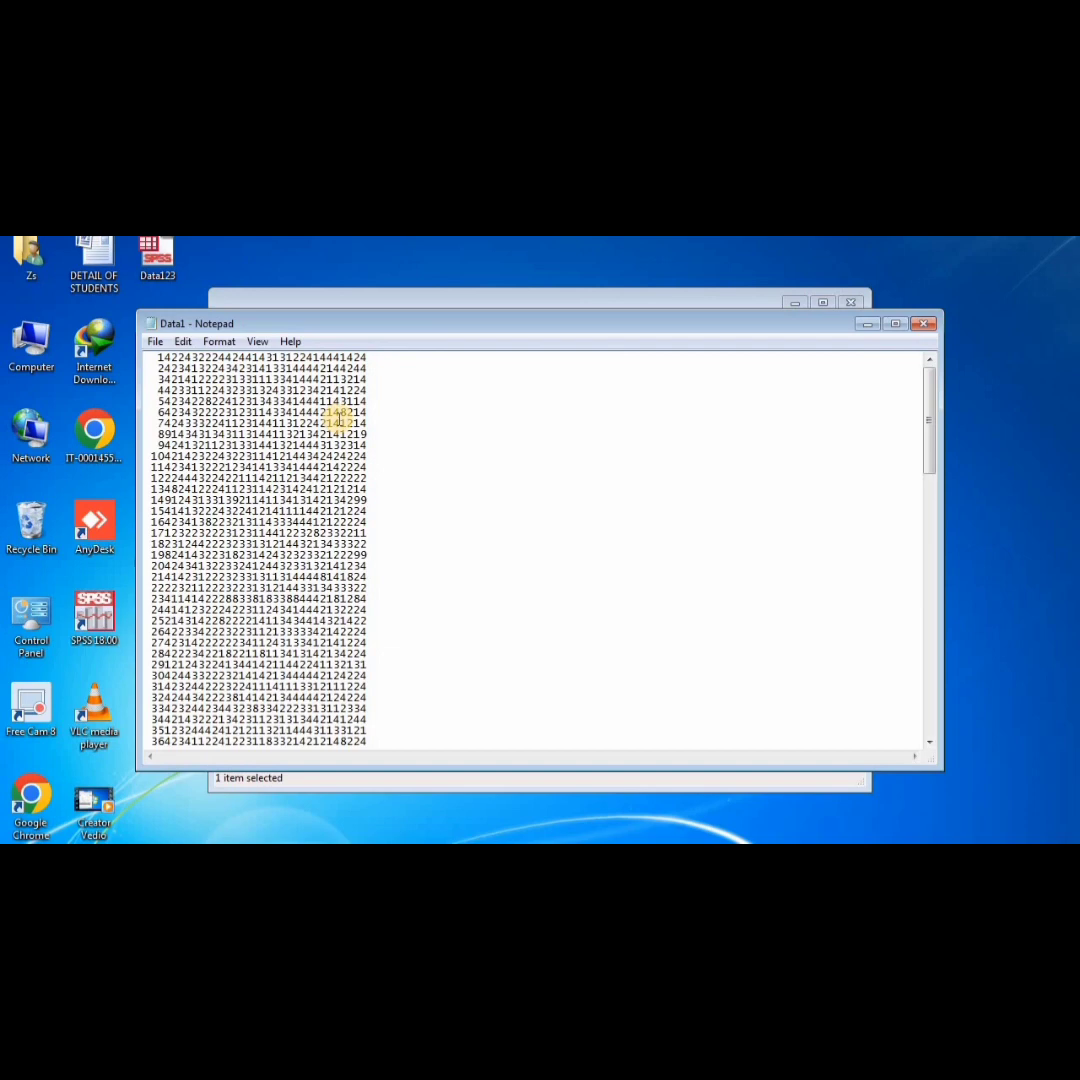
left_click(927, 324)
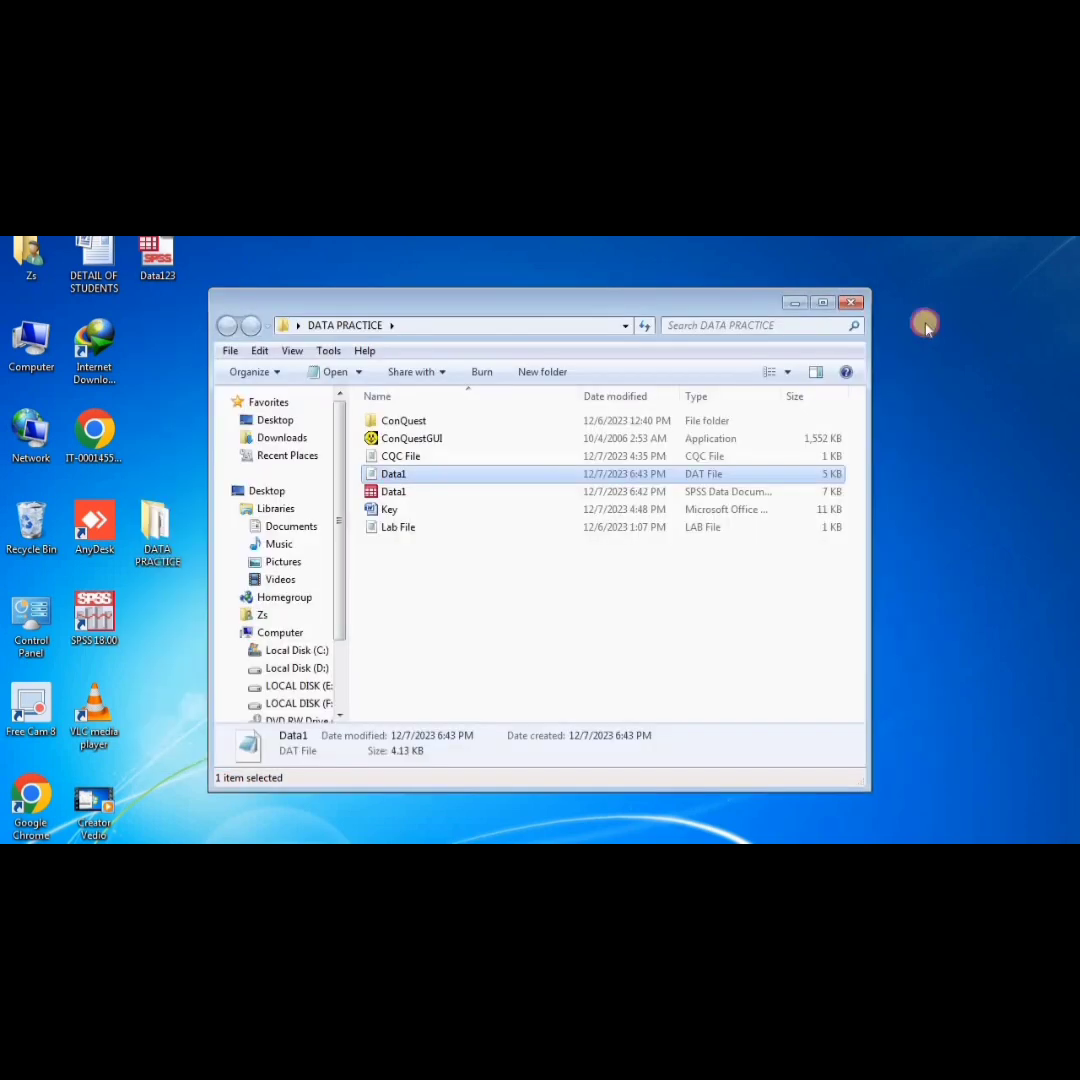
right_click(510, 474)
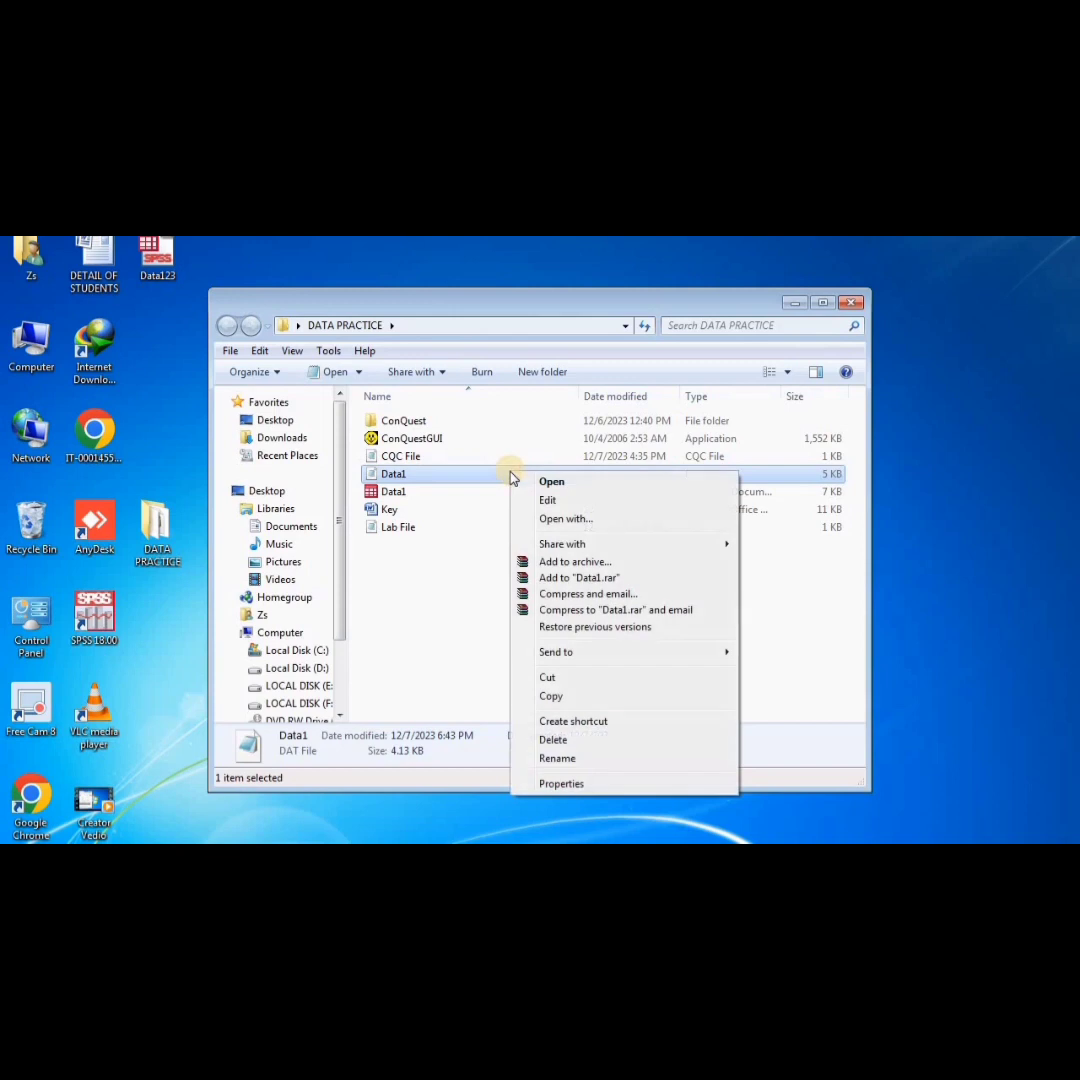
left_click(563, 521)
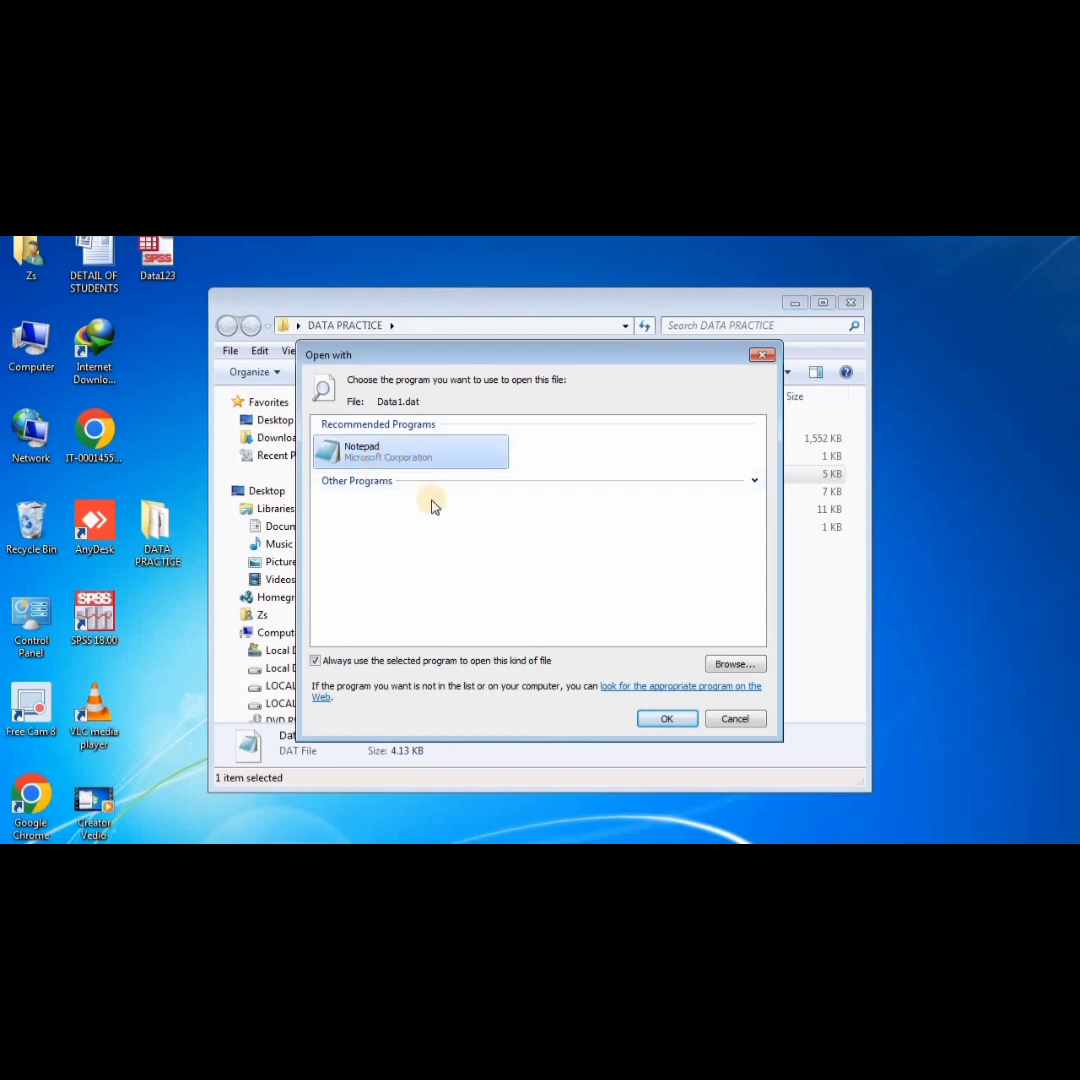
left_click(656, 717)
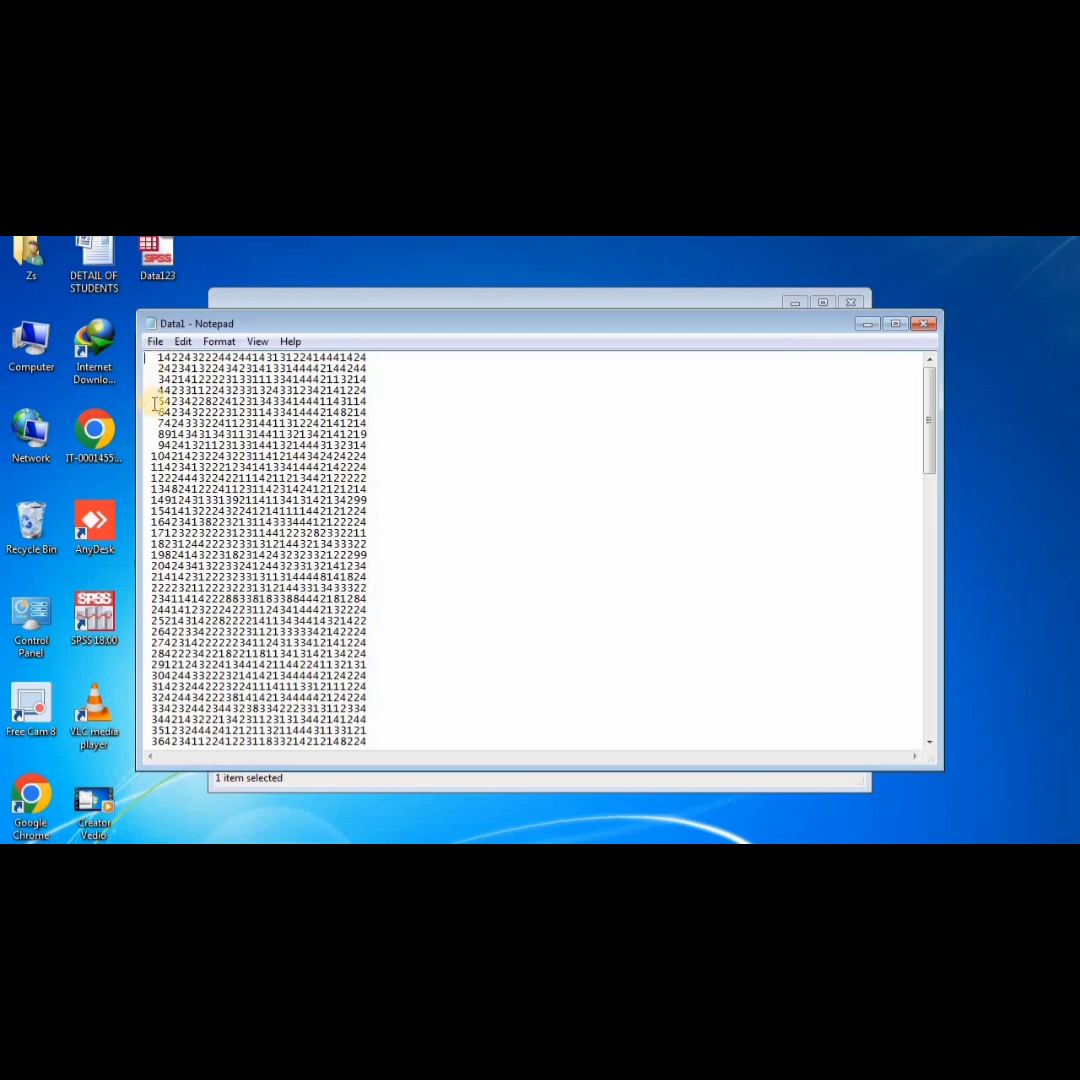
Examine the id and response character positions along the first record of Data1.dat, and close the file
key("Right")
key("Right")
key("Right")
key("Right")
key("Right")
key("Right")
key("Right")
key("Right")
key("Right")
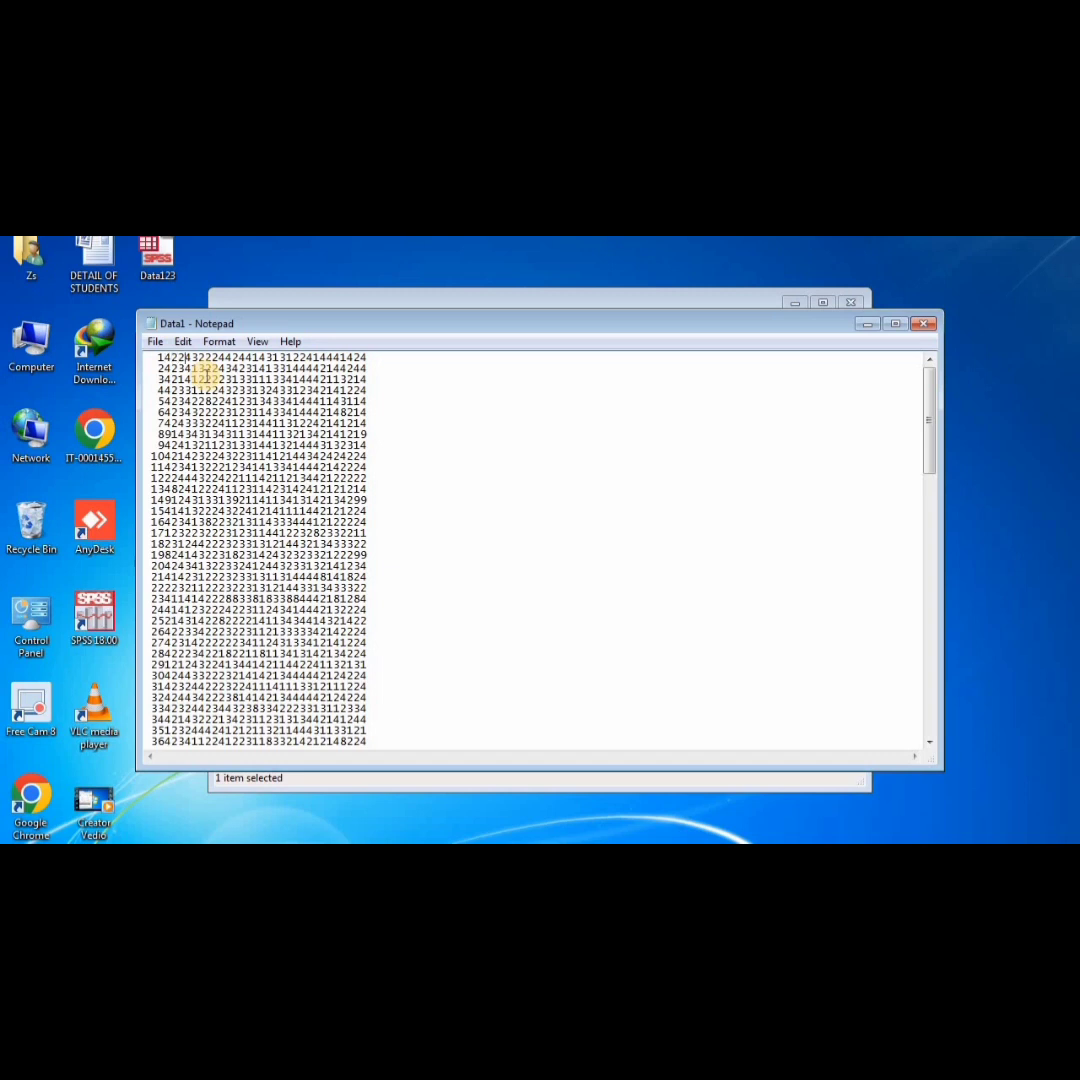
key("Right")
key("Right")
key("Right")
key("Right")
key("Right")
key("Right")
key("Right")
key("Right")
key("Right")
key("Right")
left_click(927, 324)
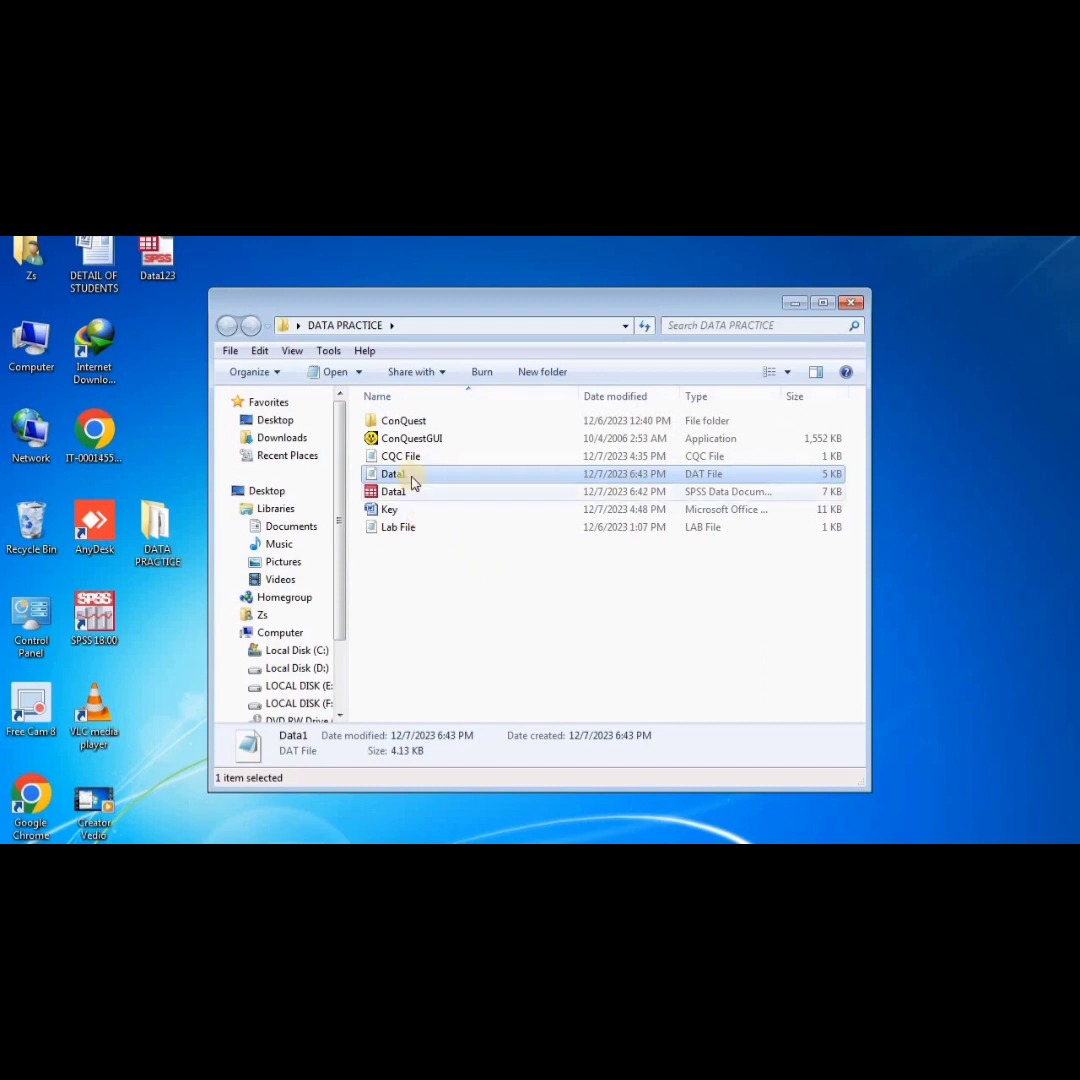
Open the CQC File from the DATA PRACTICE folder and change its Datafile entry to Data1.dat
left_click(418, 442)
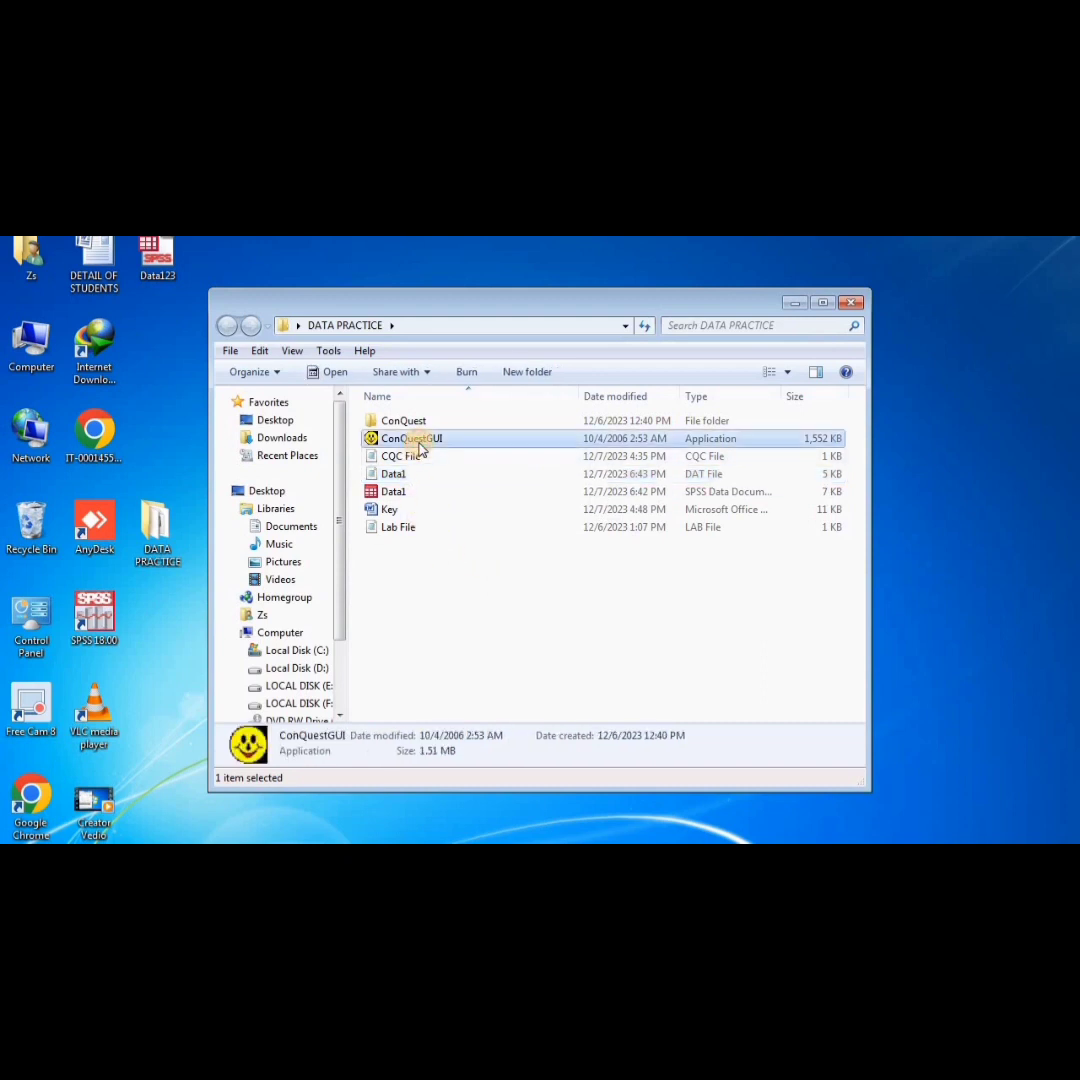
left_click(432, 616)
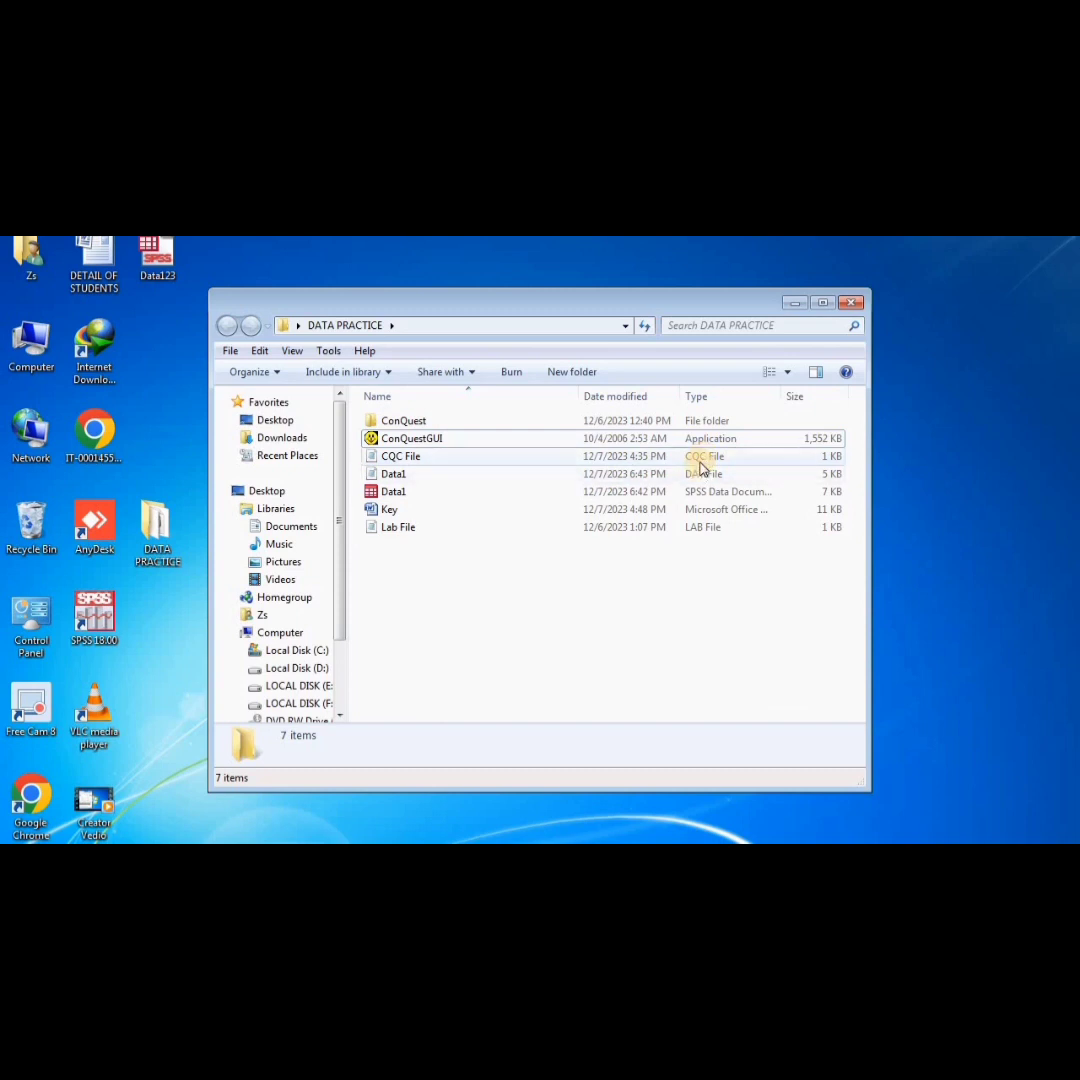
double_click(470, 456)
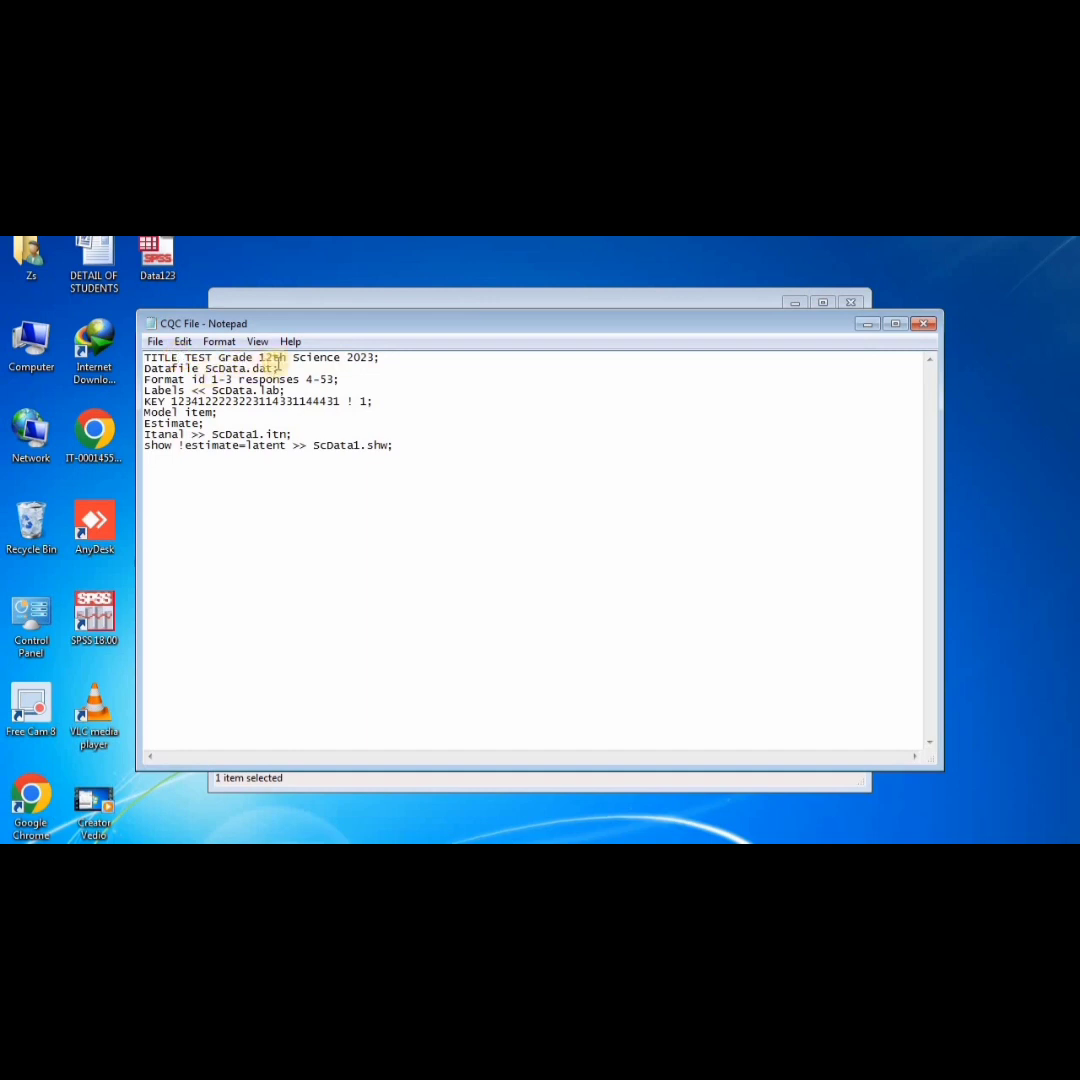
left_click(335, 366)
left_click(218, 369)
key("BackSpace")
key("BackSpace")
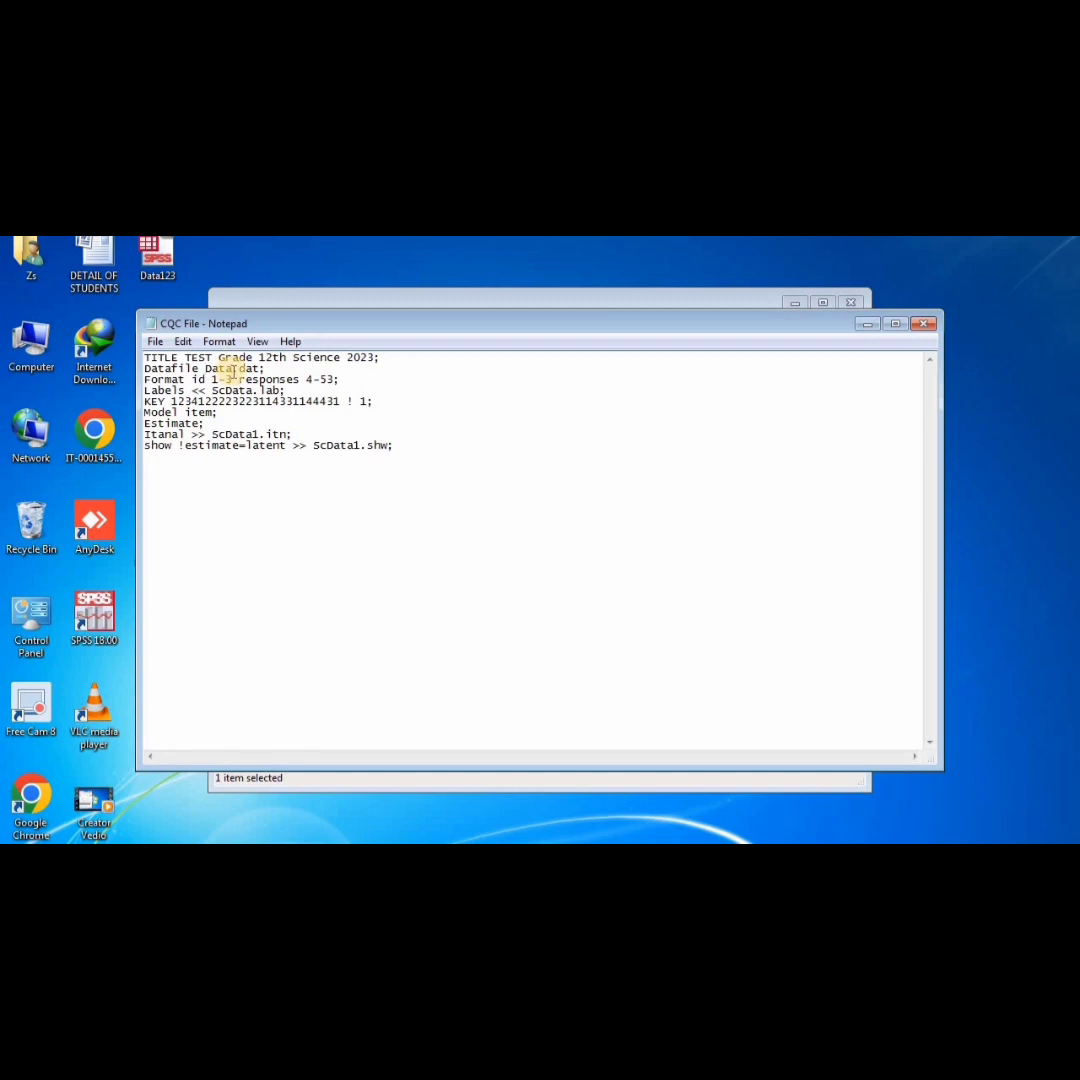
type("1")
left_click(260, 503)
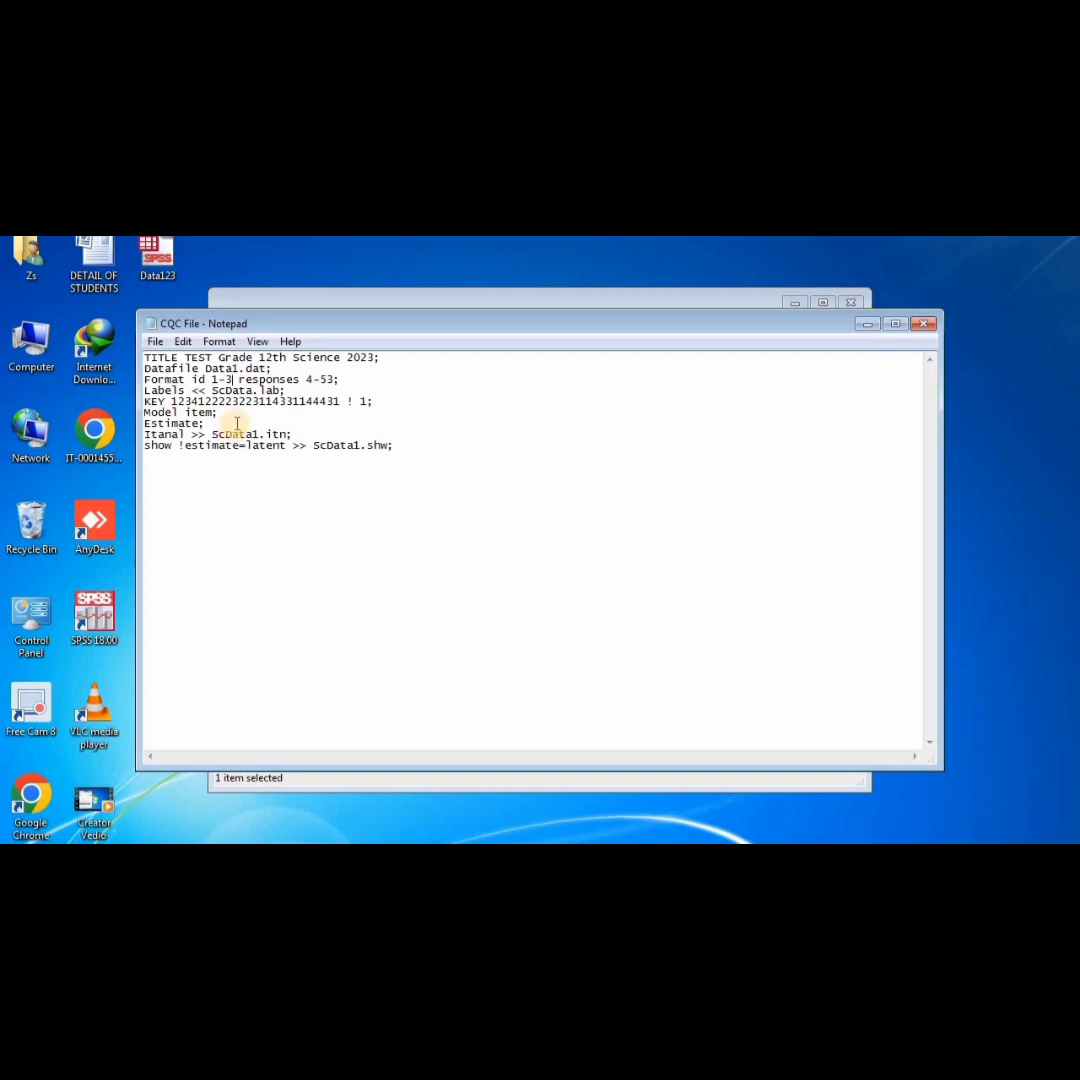
Set the responses range in the CQC file's Format line to 4-33 and save the file
left_click(233, 380)
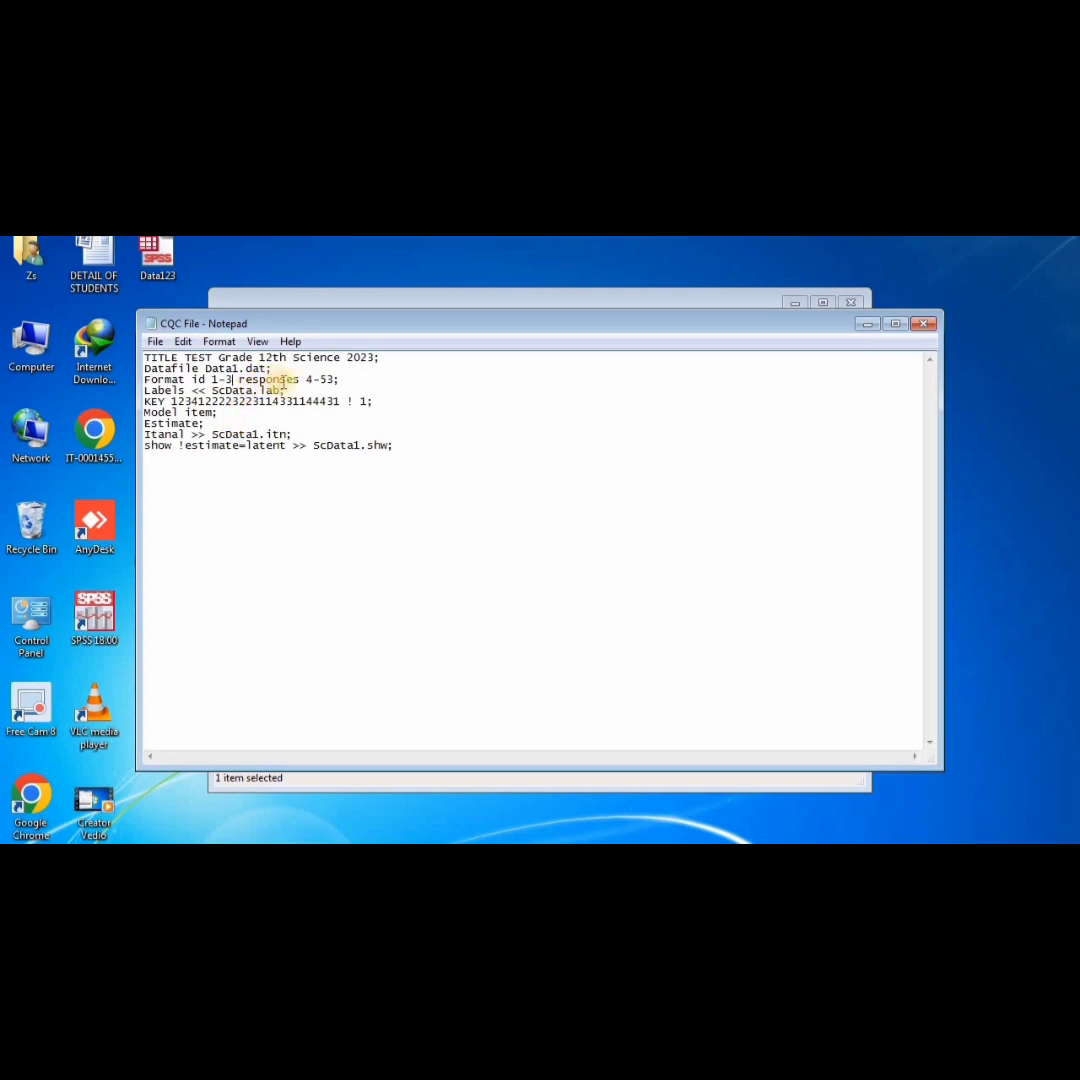
left_click(337, 380)
key("BackSpace")
key("BackSpace")
type("33")
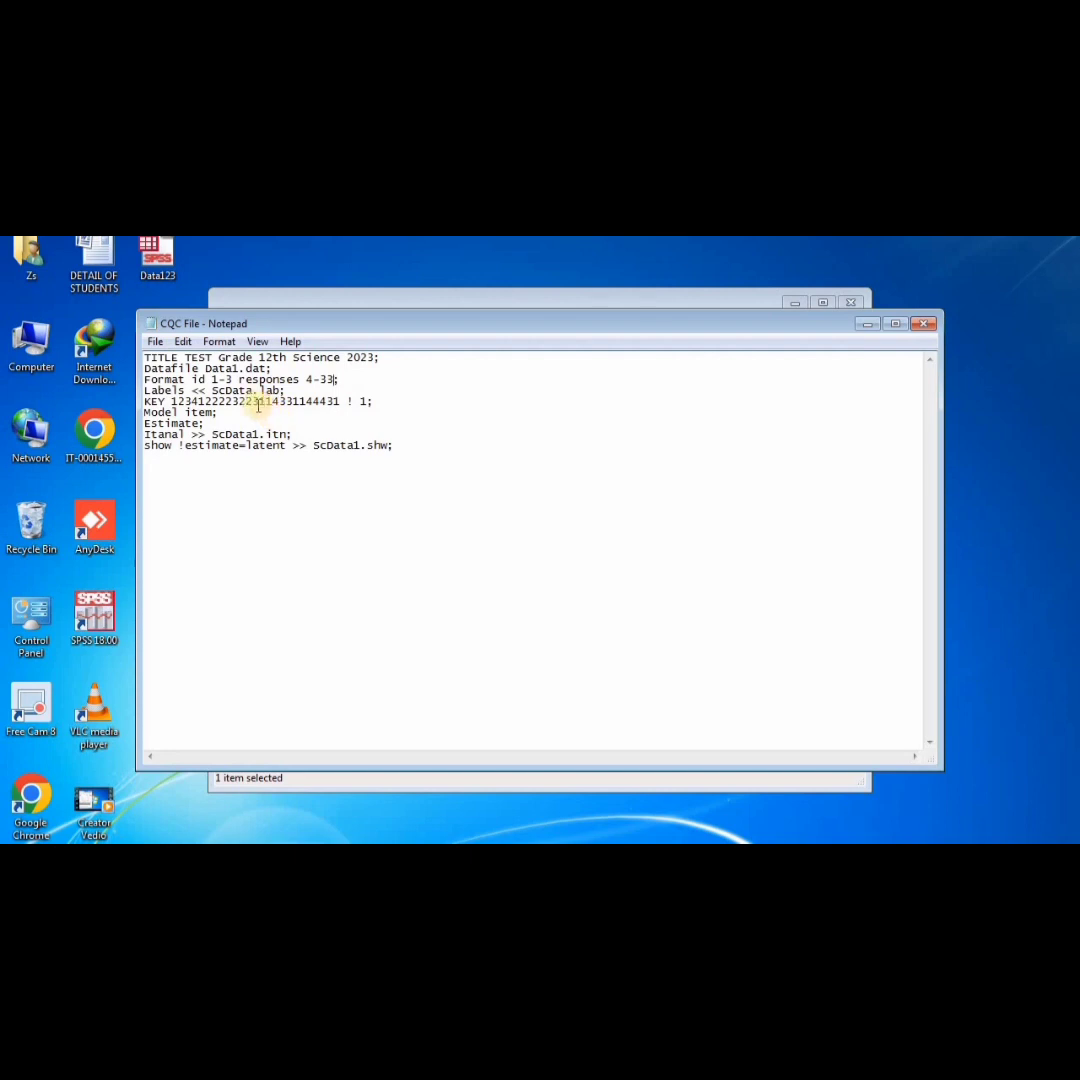
left_click(155, 341)
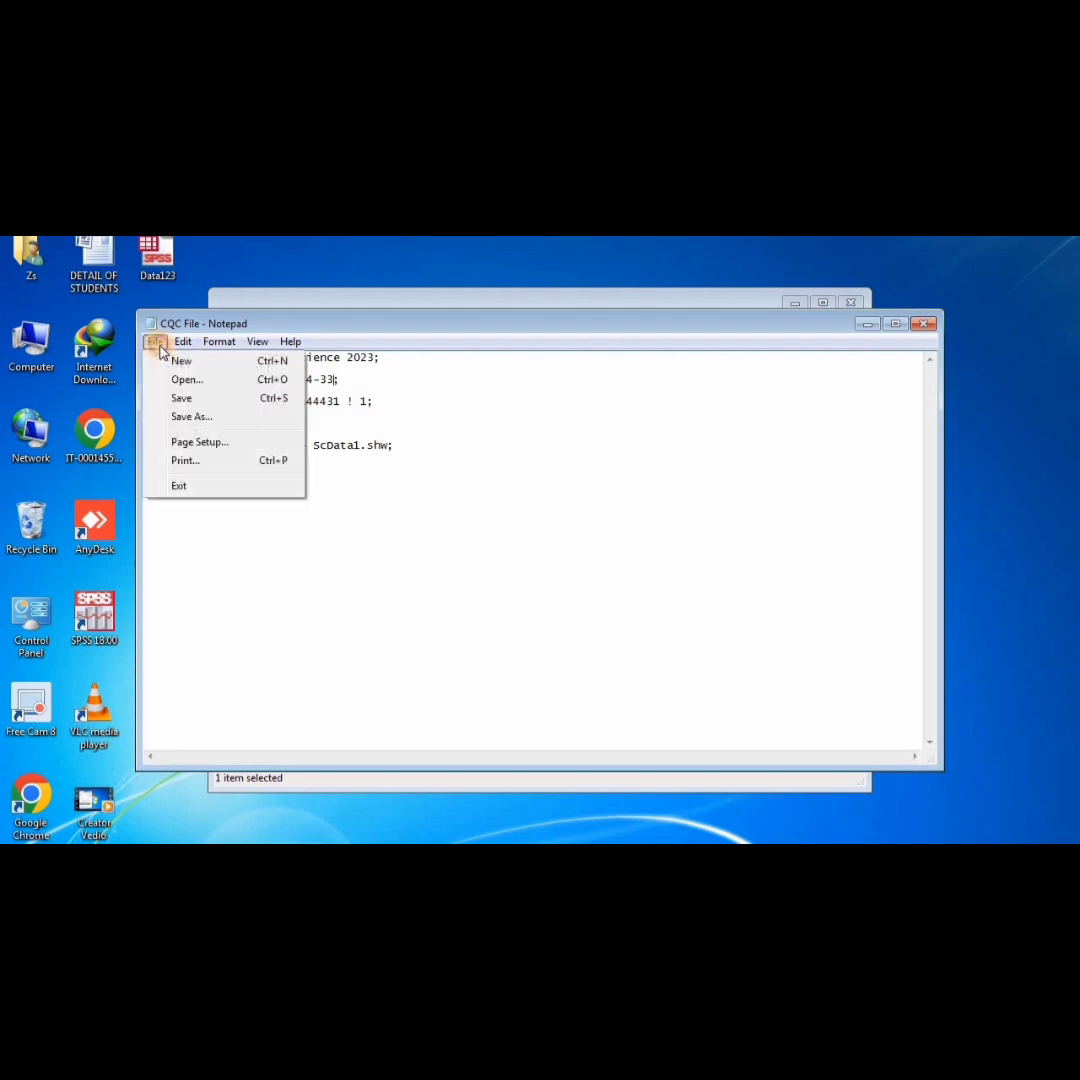
left_click(181, 401)
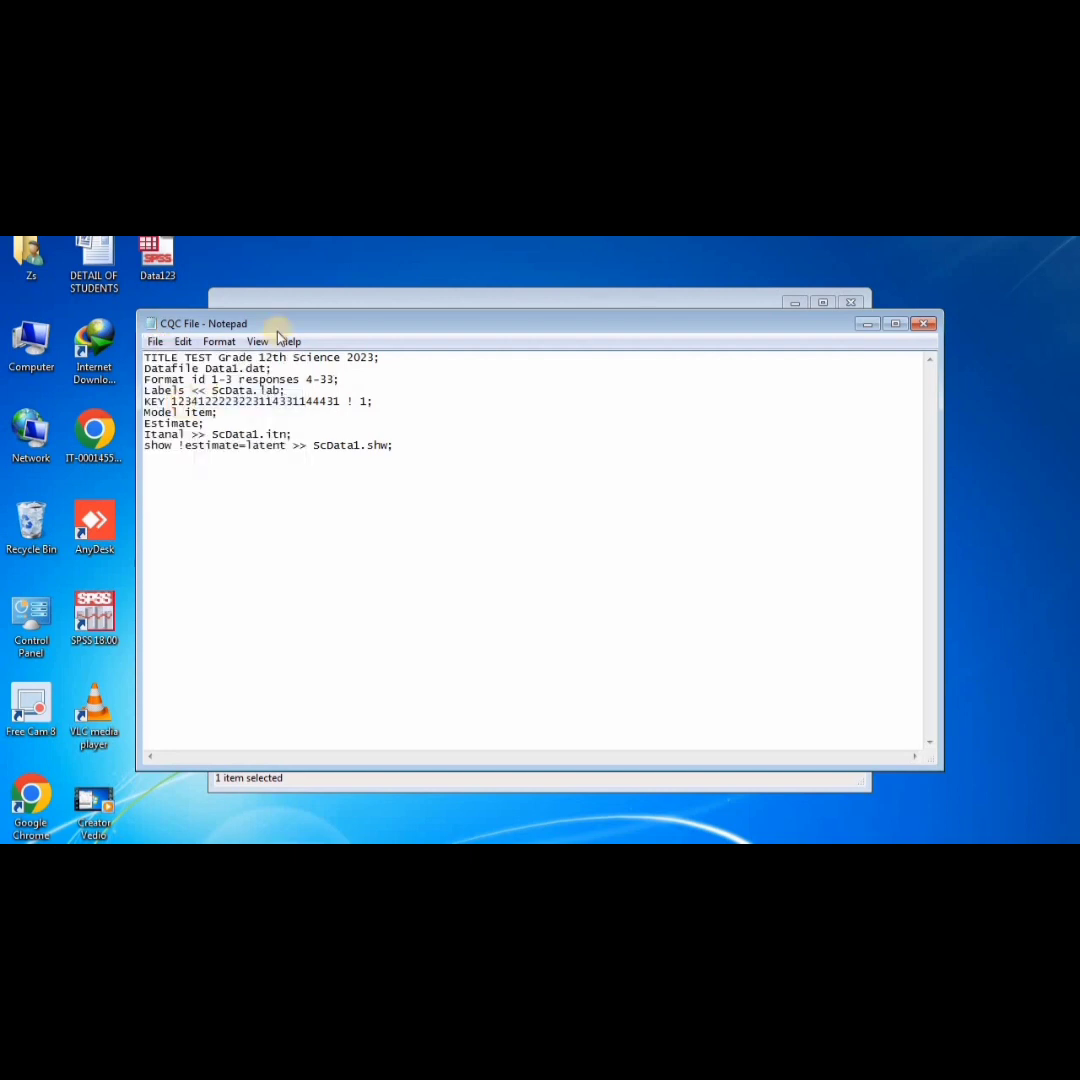
Open the Lab File from the DATA PRACTICE folder and examine its item label list
left_click(313, 304)
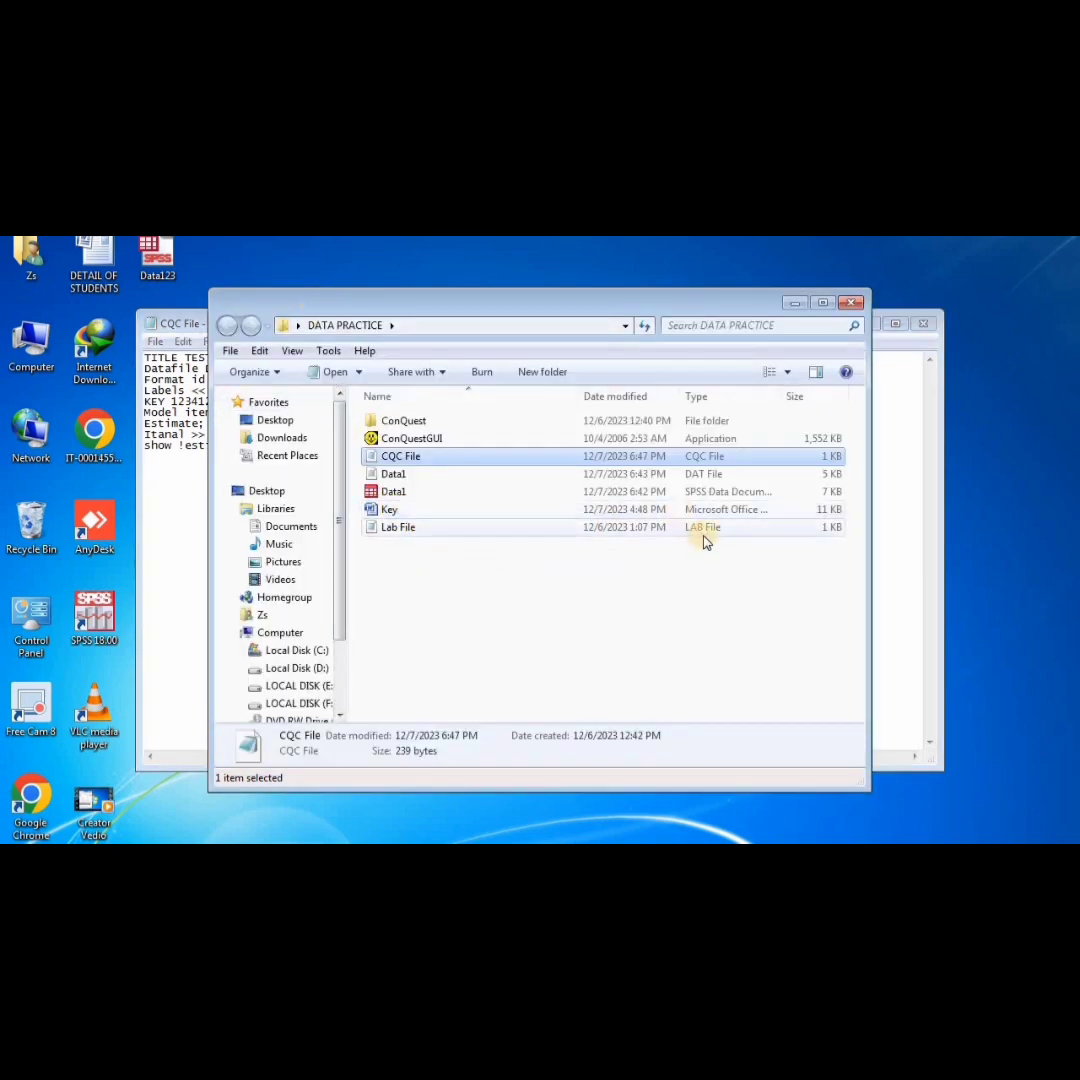
double_click(500, 527)
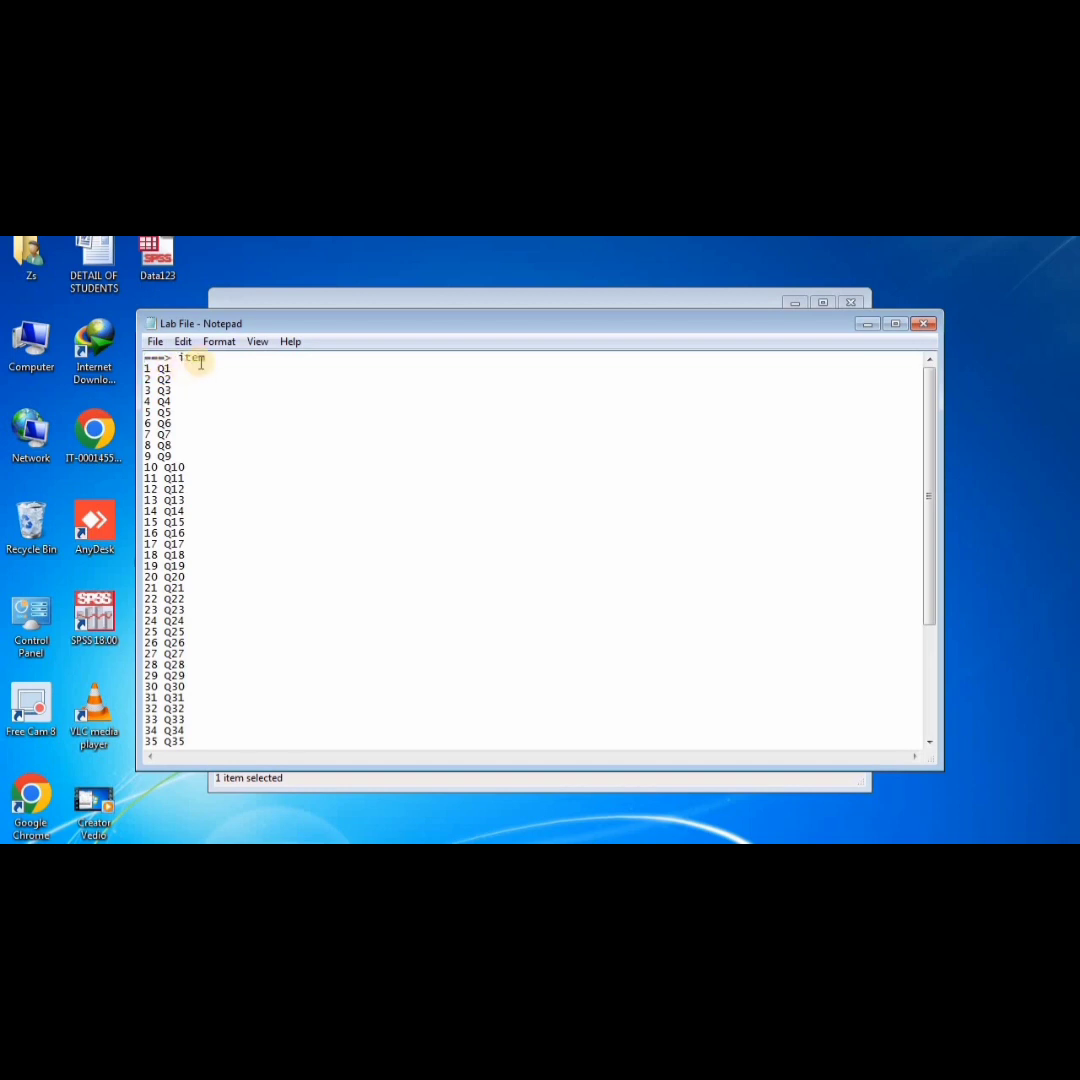
left_click(148, 369)
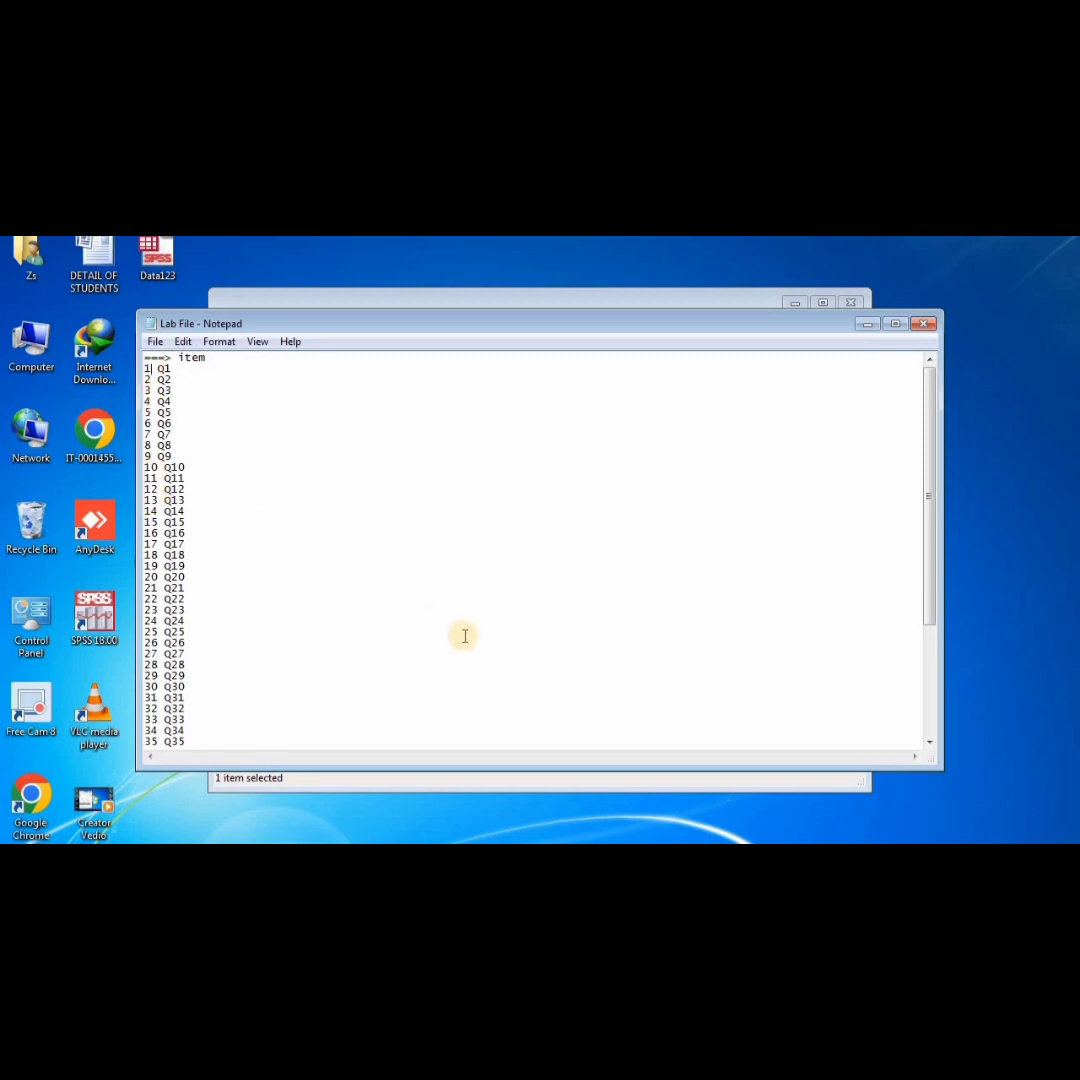
Delete the entries for items 31 to 50 from the Lab File's label list, including the leftover blank line after Q30
left_click_drag(932, 592, 912, 735)
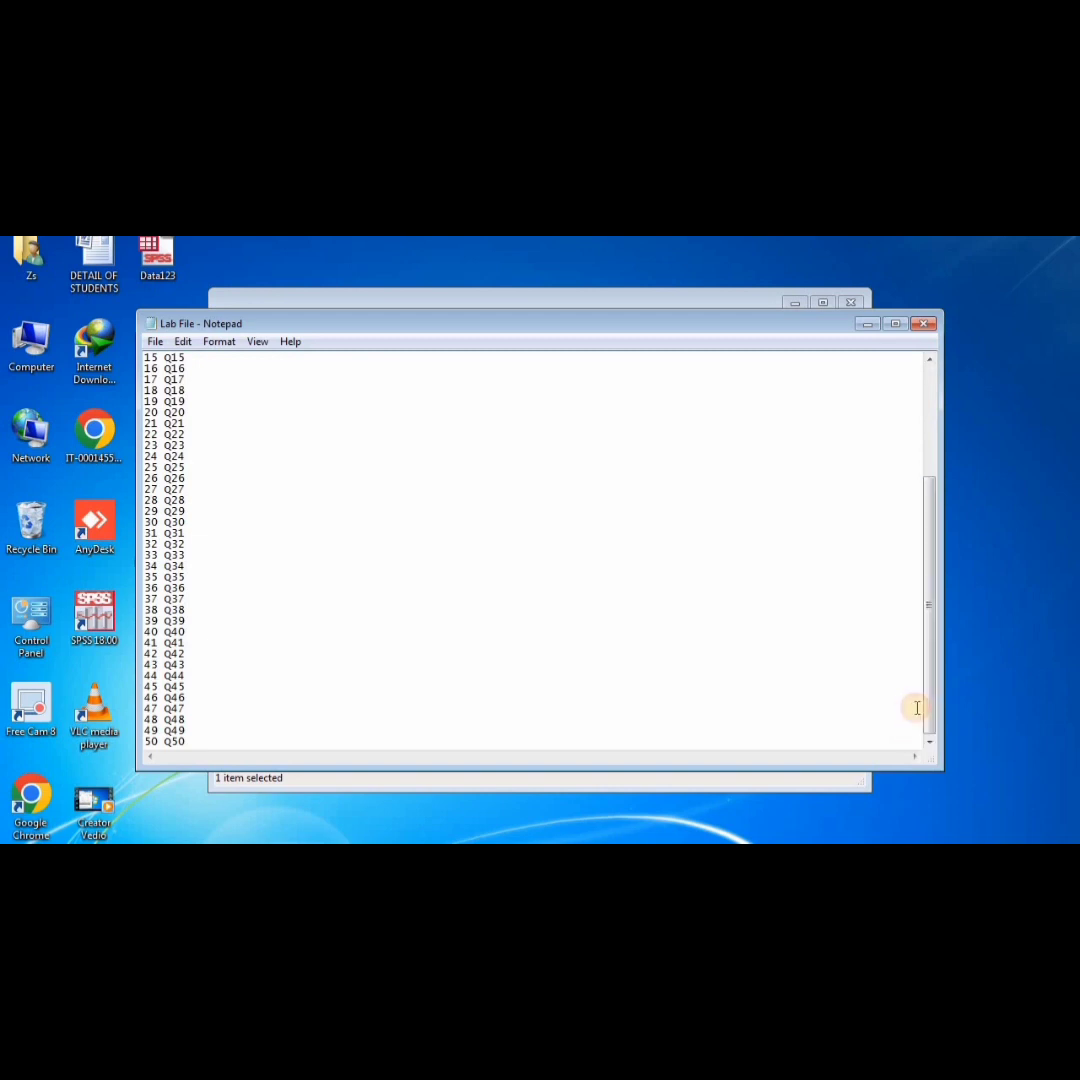
left_click_drag(926, 706, 898, 532)
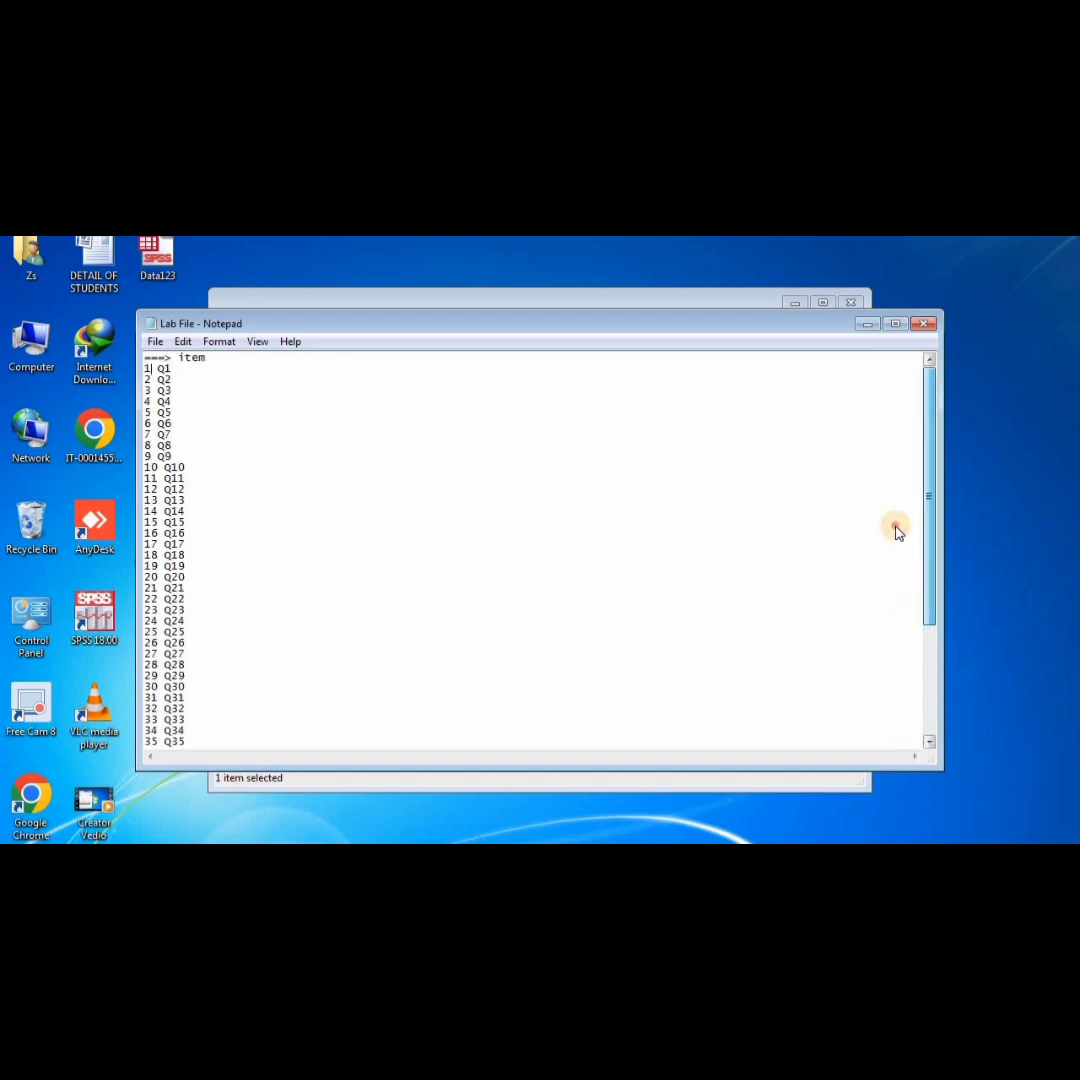
scroll(899, 600, "down", 1)
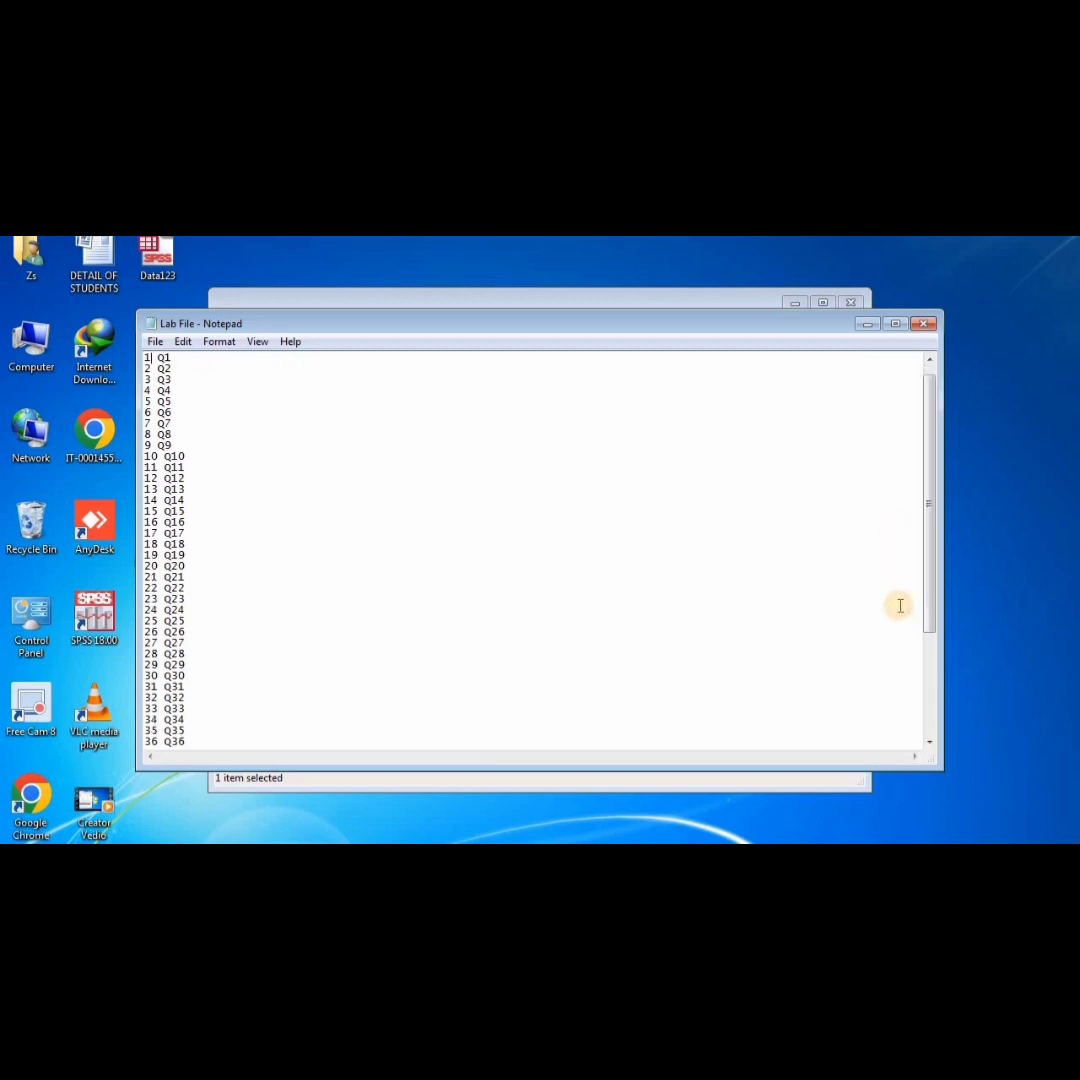
left_click_drag(928, 615, 918, 724)
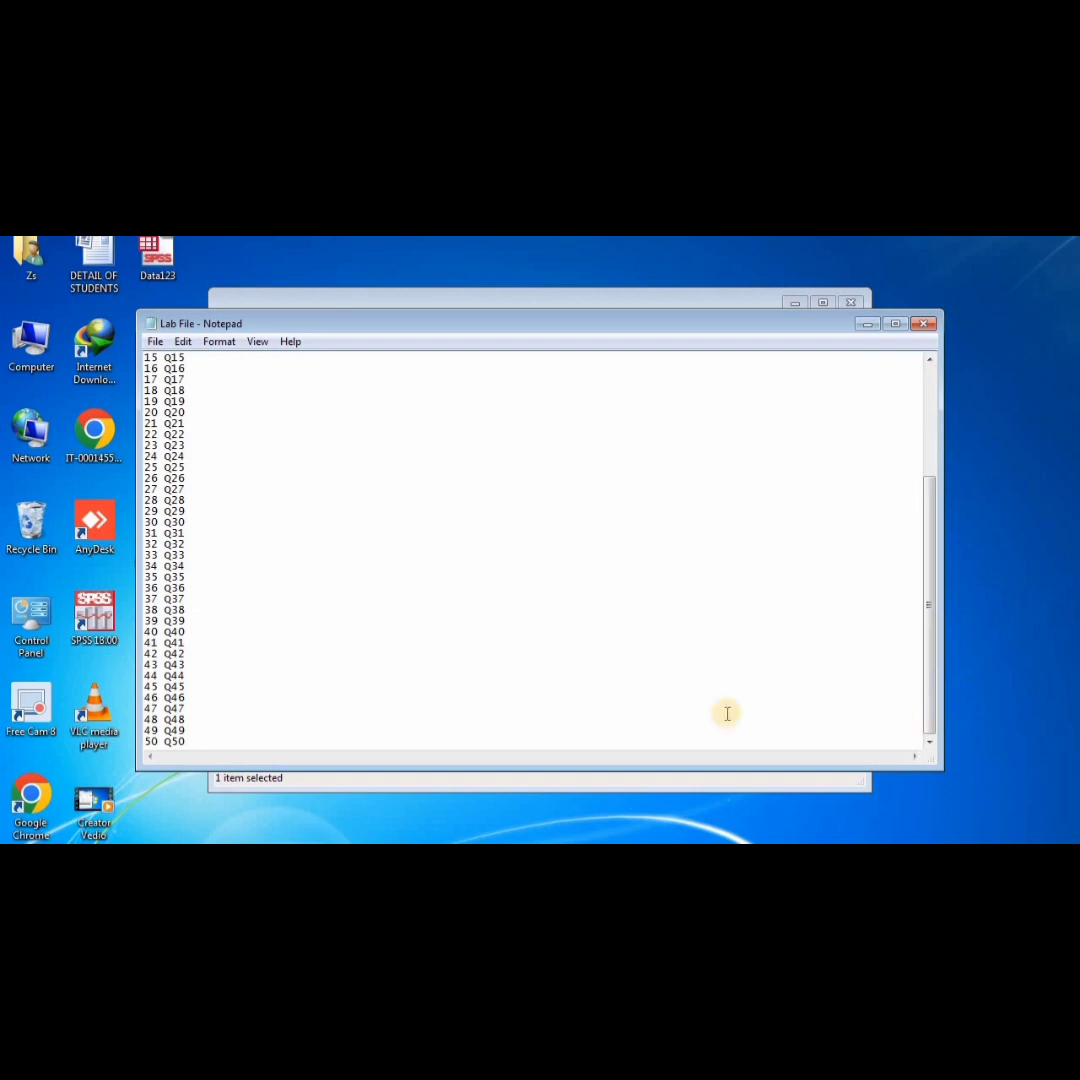
left_click(200, 740)
key("shift+Home")
key("shift+Up")
key("shift+Up")
key("shift+Up")
key("shift+Up")
key("shift+Up")
key("shift+Up")
key("shift+Up")
key("shift+Up")
key("shift+Up")
key("shift+Up")
key("shift+Up")
key("shift+Up")
key("shift+Up")
key("shift+Up")
key("shift+Up")
key("shift+Up")
key("shift+Up")
key("shift+Up")
key("shift+Up")
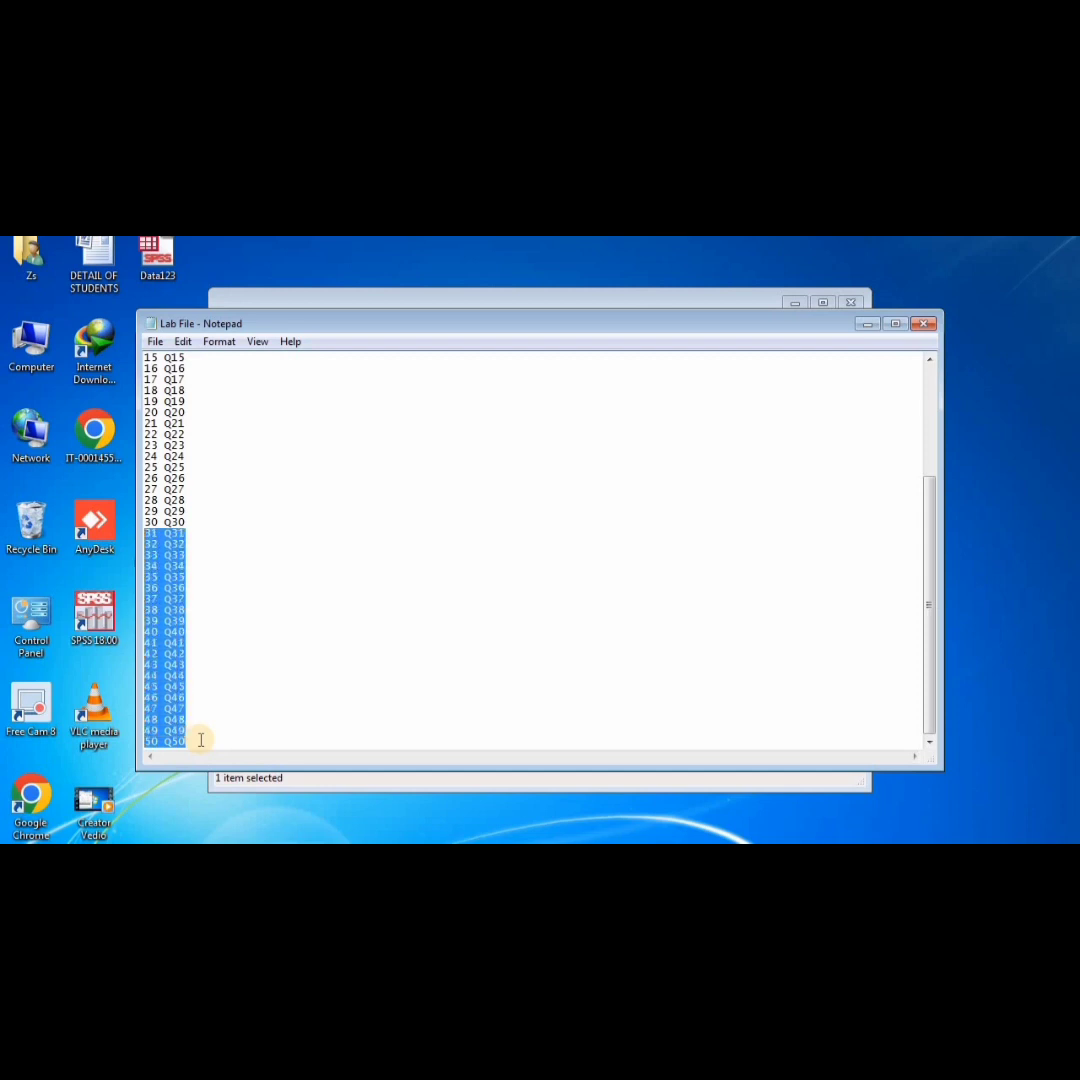
key("Delete")
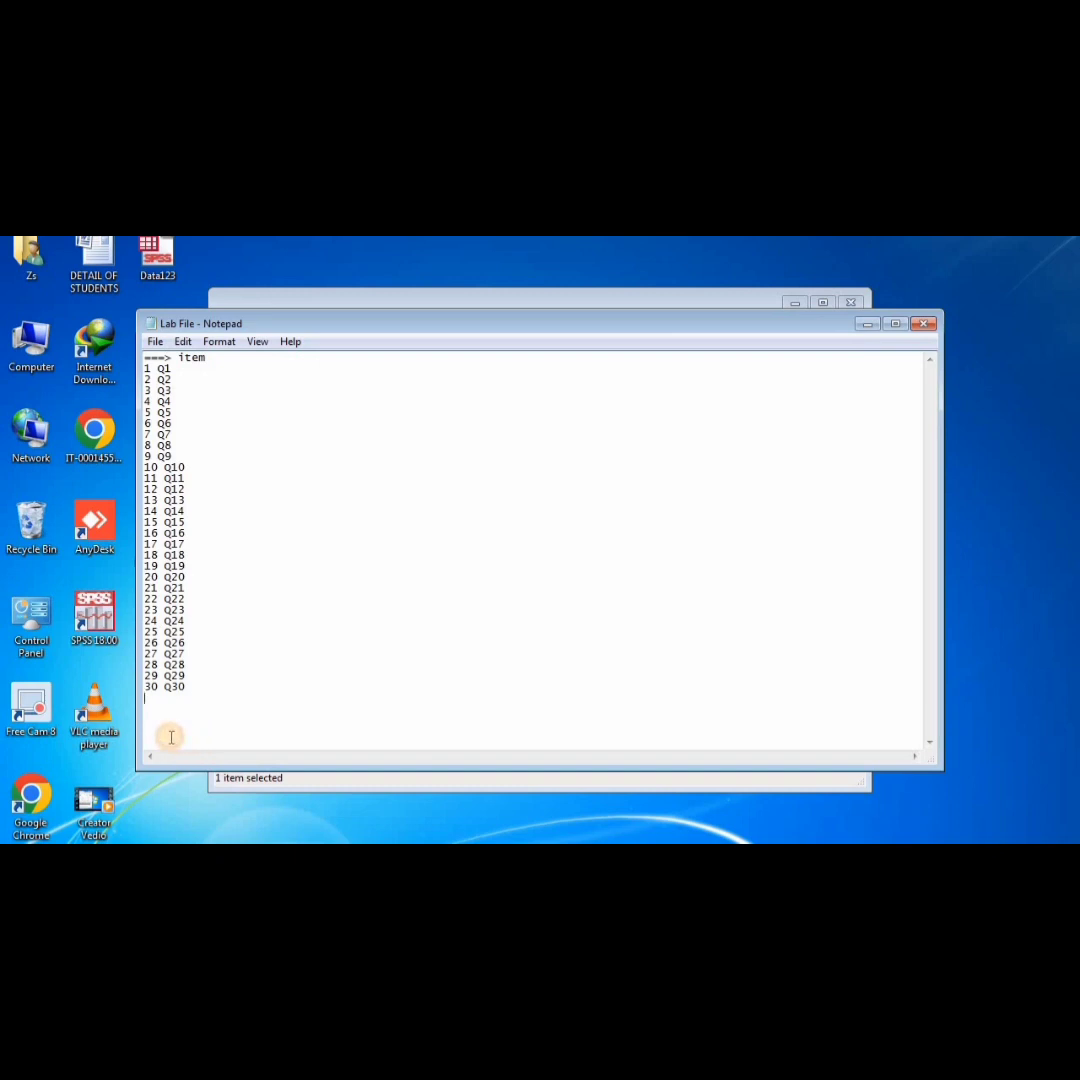
key("BackSpace")
Save the shortened Lab File and close it
left_click(155, 342)
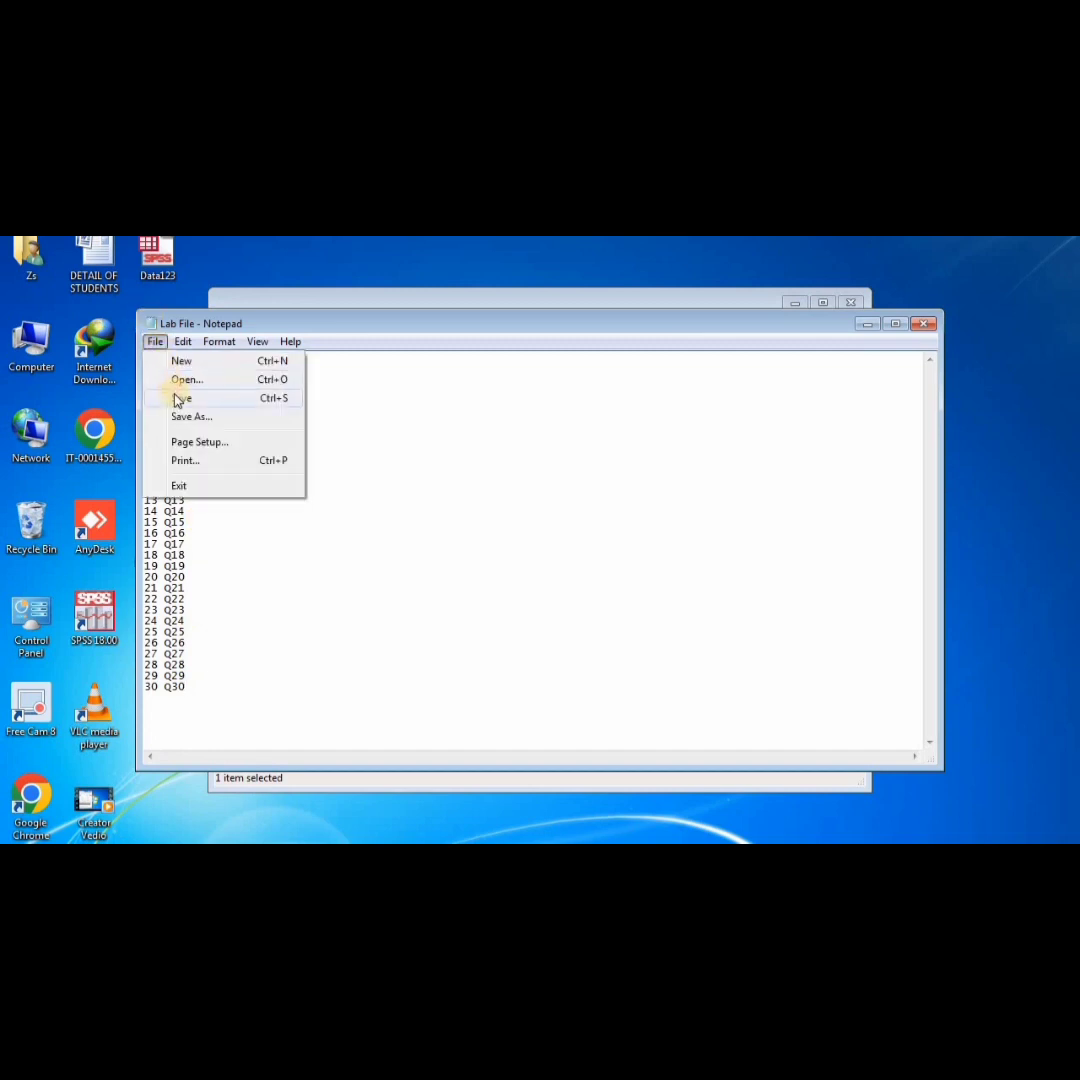
left_click(178, 399)
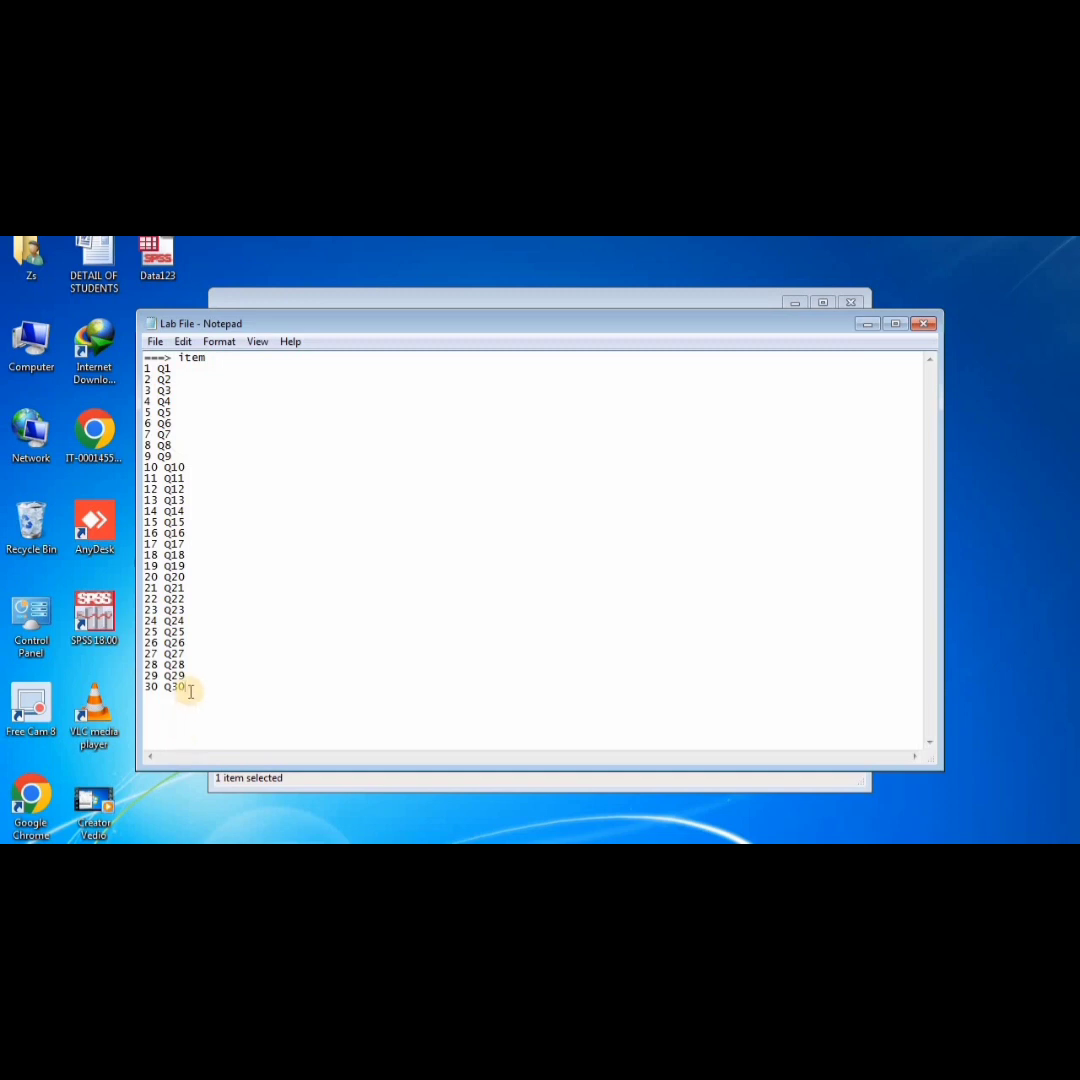
left_click(155, 344)
left_click(190, 402)
left_click(150, 368)
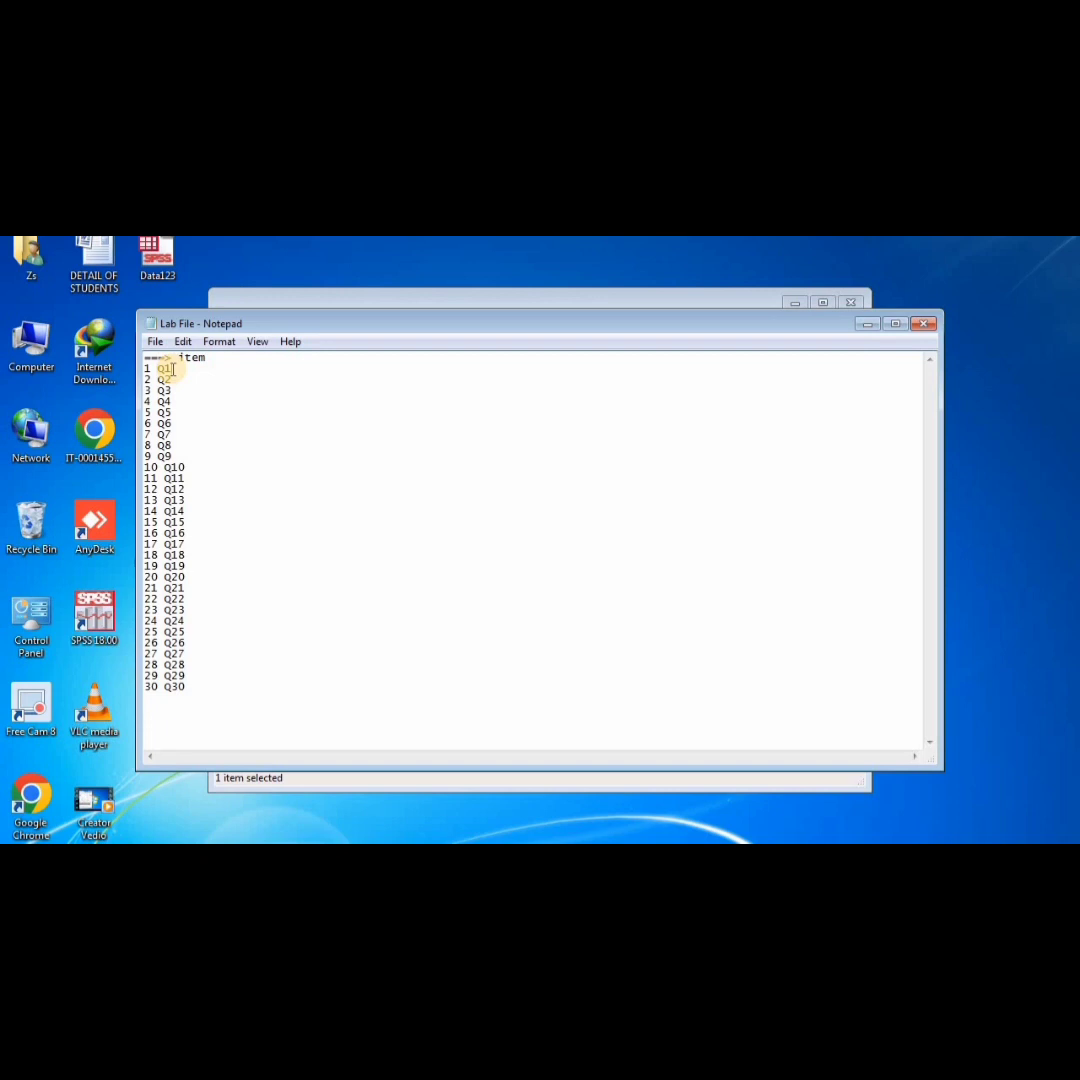
left_click(926, 326)
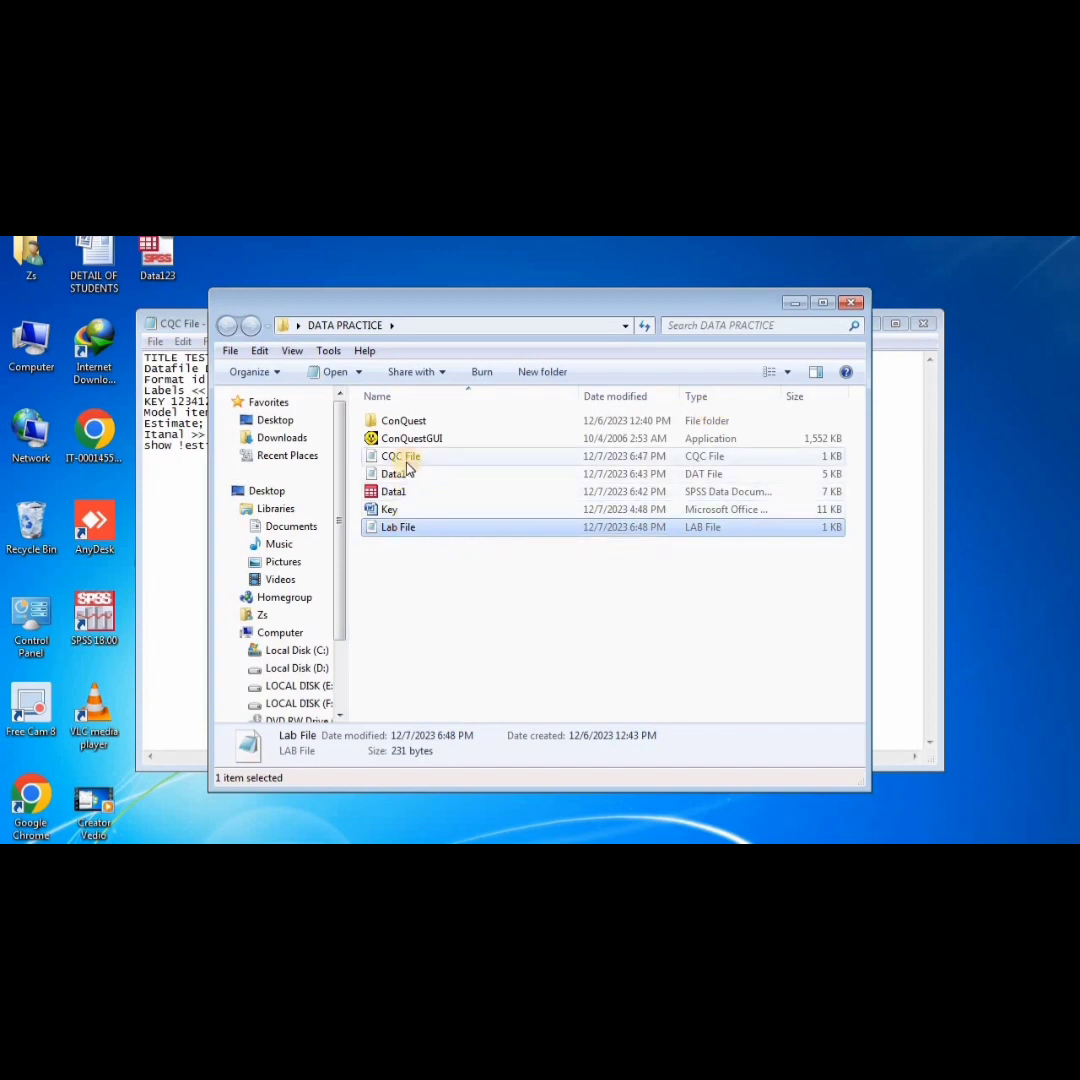
Change the Labels entry in the CQC File to Data1.lab and save the file
left_click(178, 484)
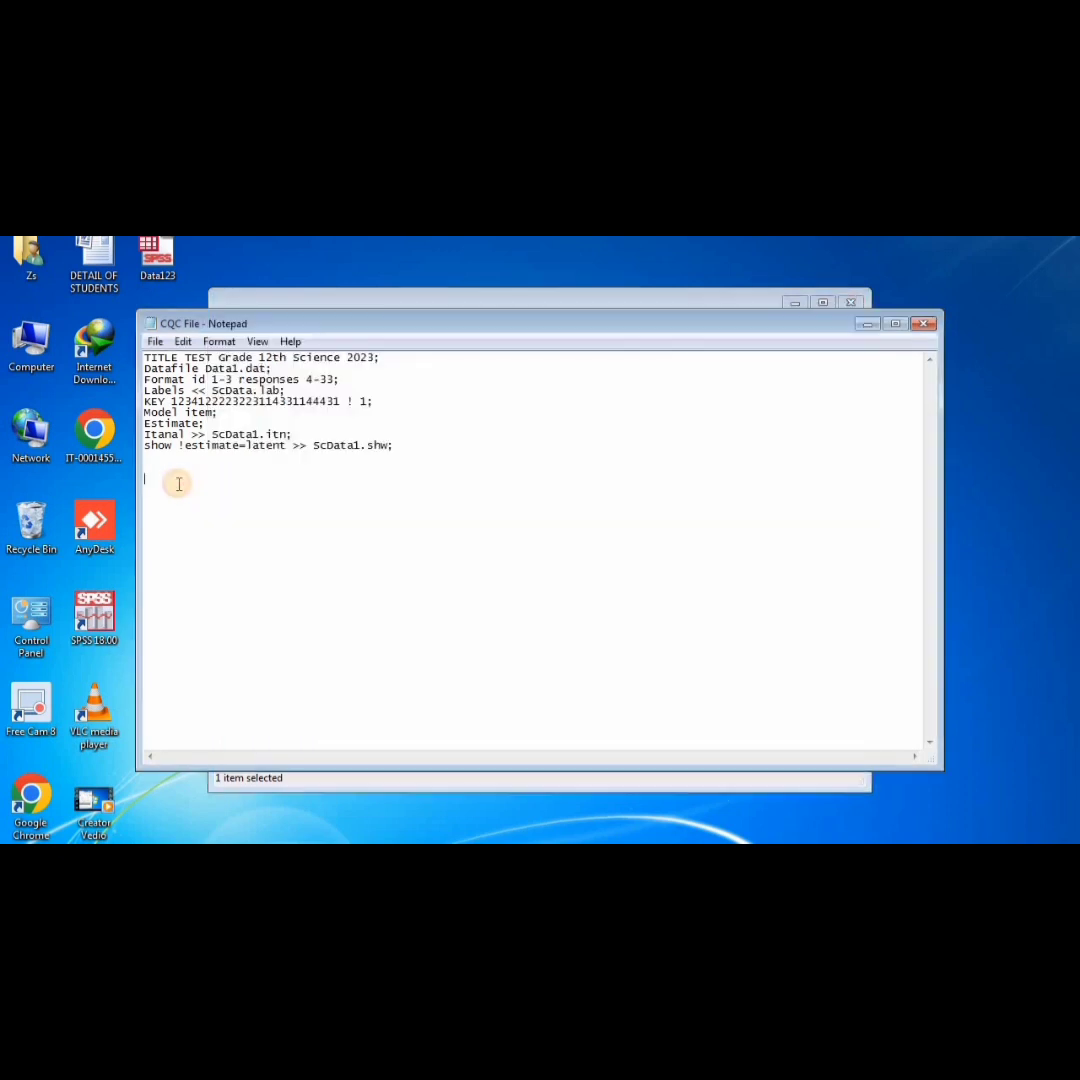
left_click(224, 391)
key("BackSpace")
key("BackSpace")
left_click(270, 300)
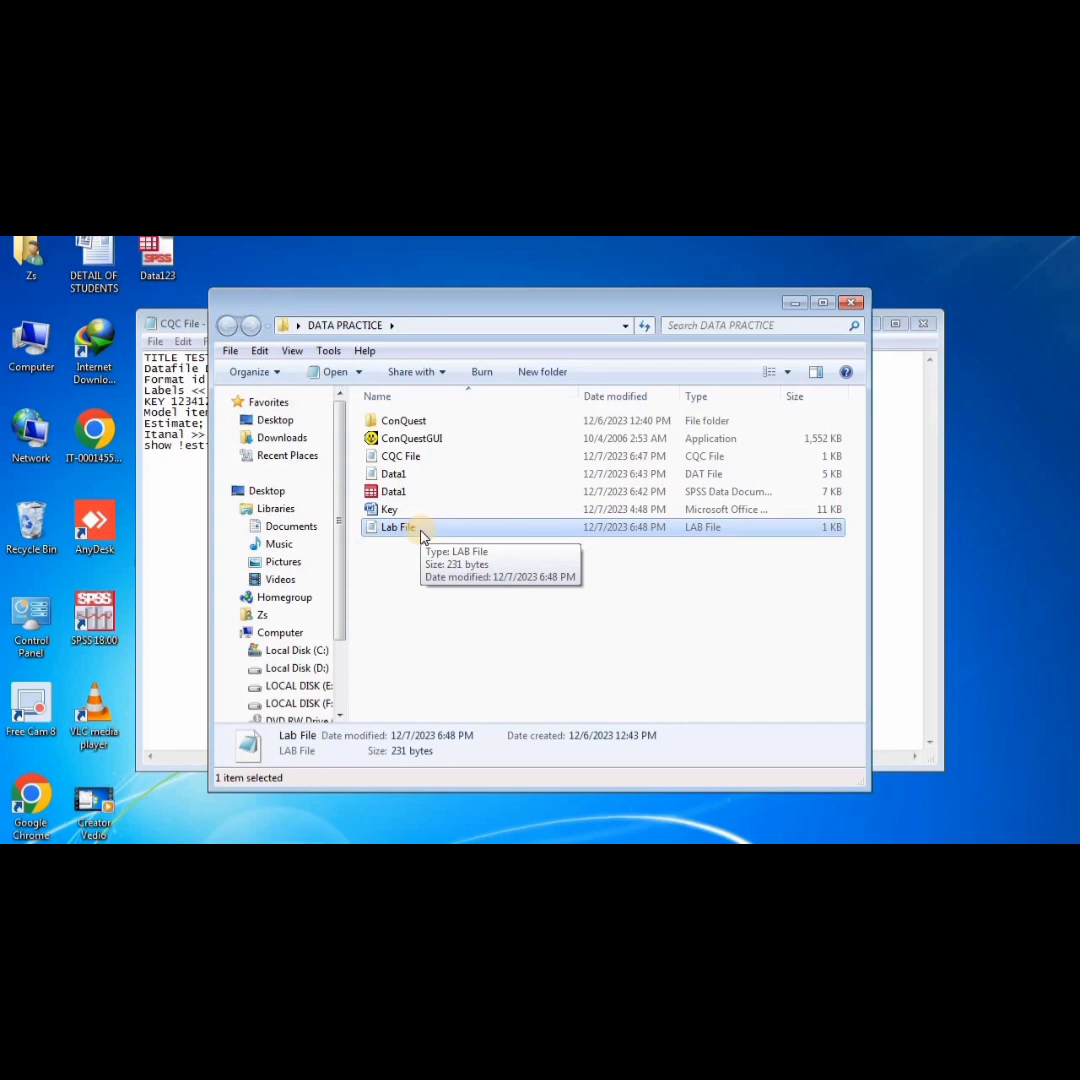
left_click(190, 323)
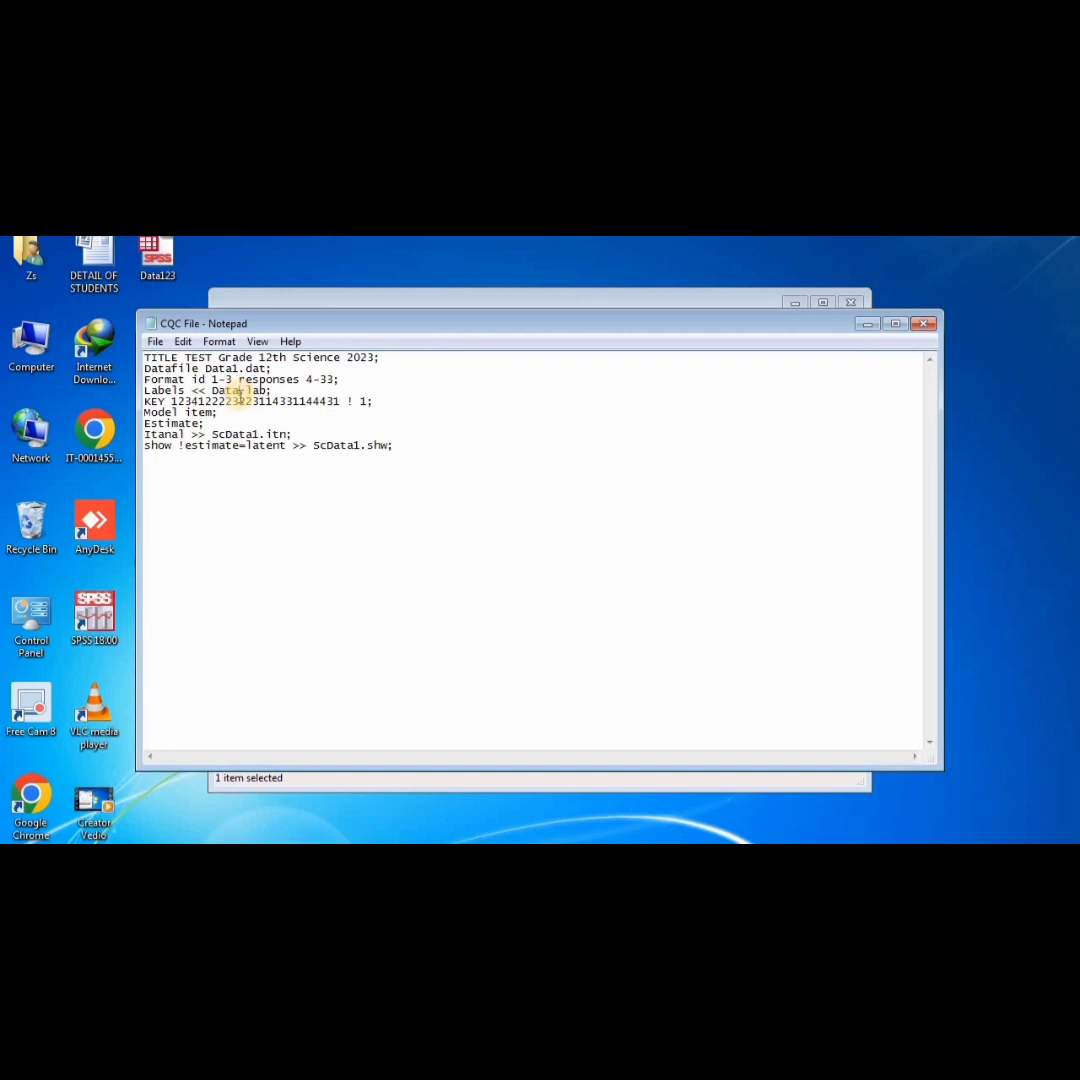
type("1")
left_click(155, 341)
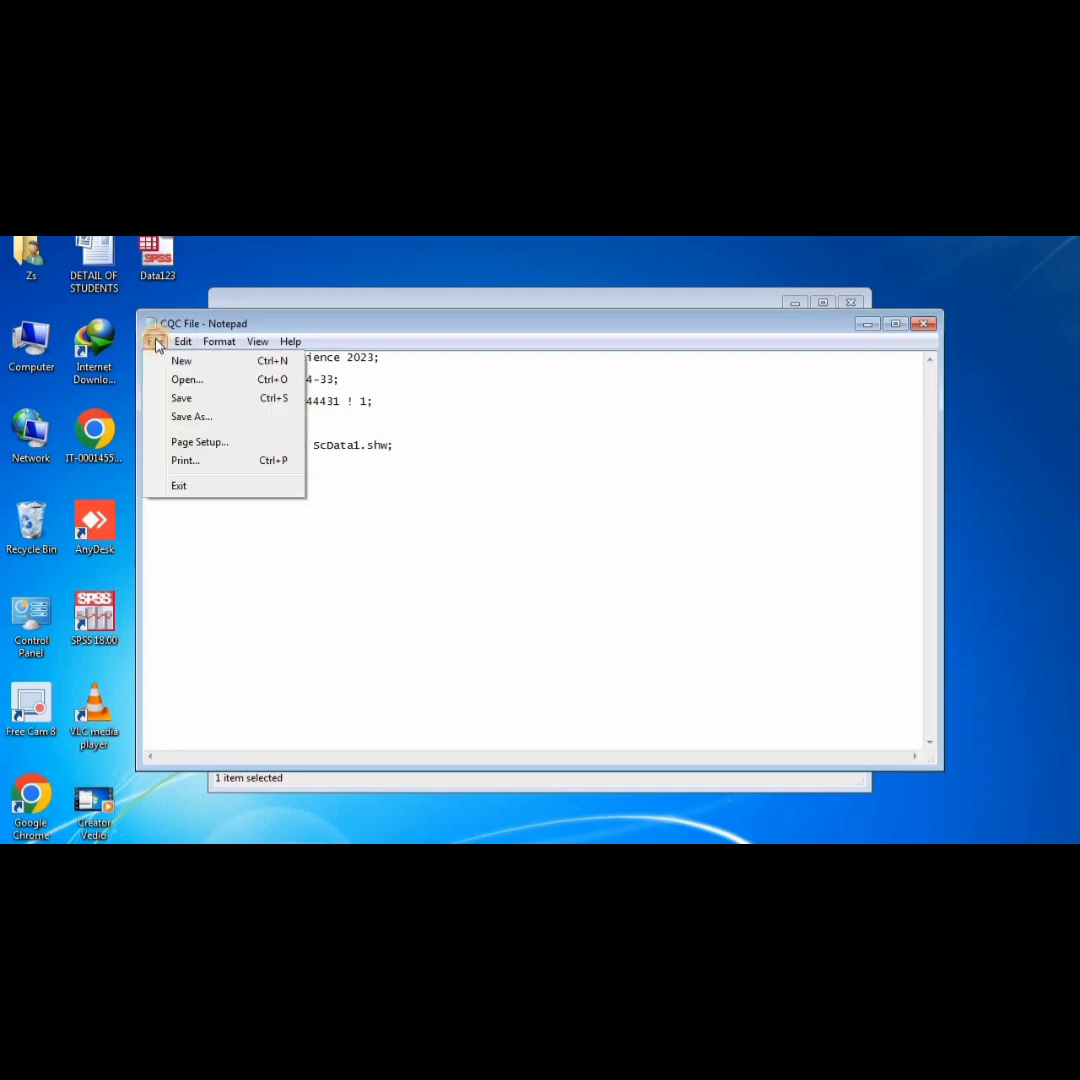
left_click(176, 398)
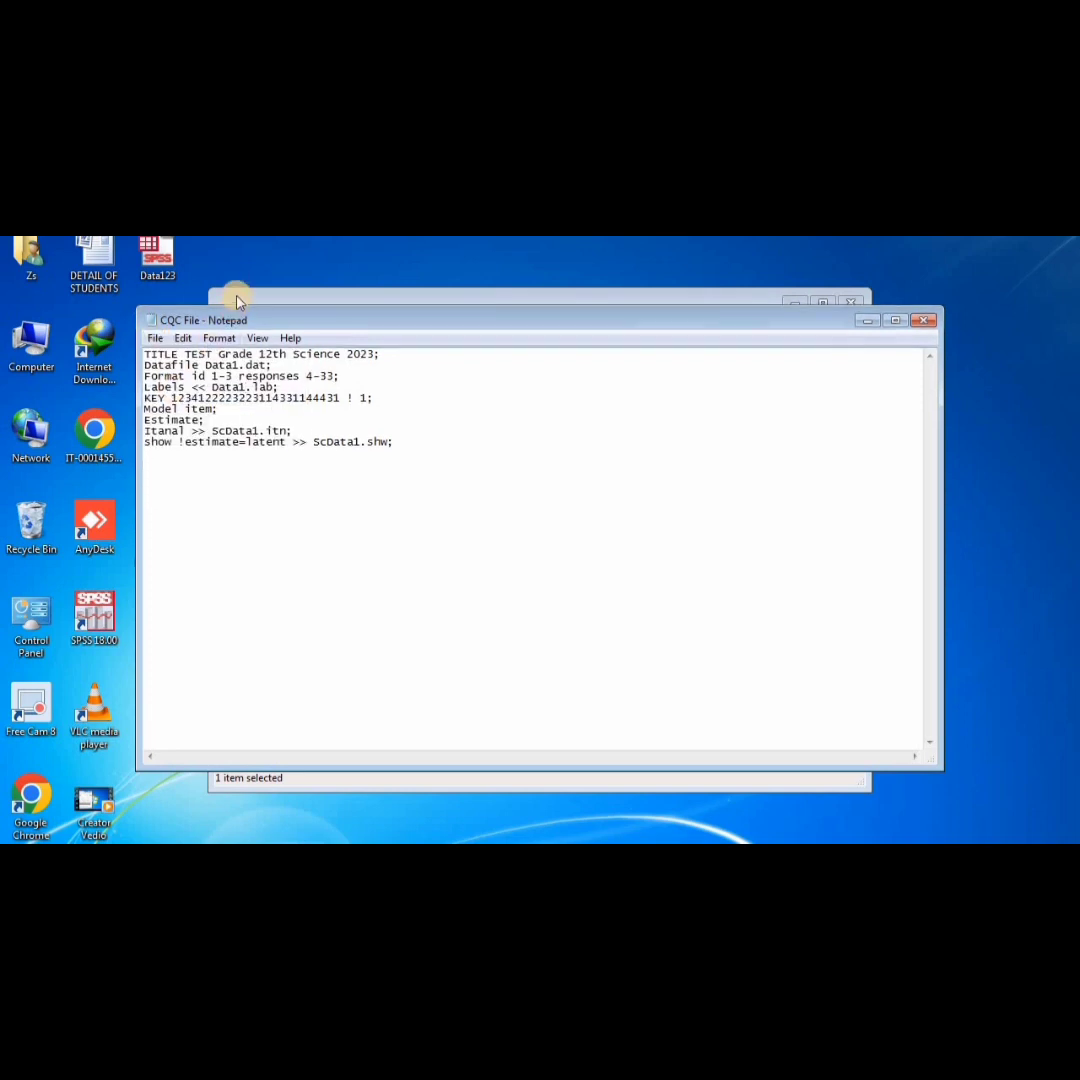
Rename the Lab File in the DATA PRACTICE folder as Data1
left_click(234, 297)
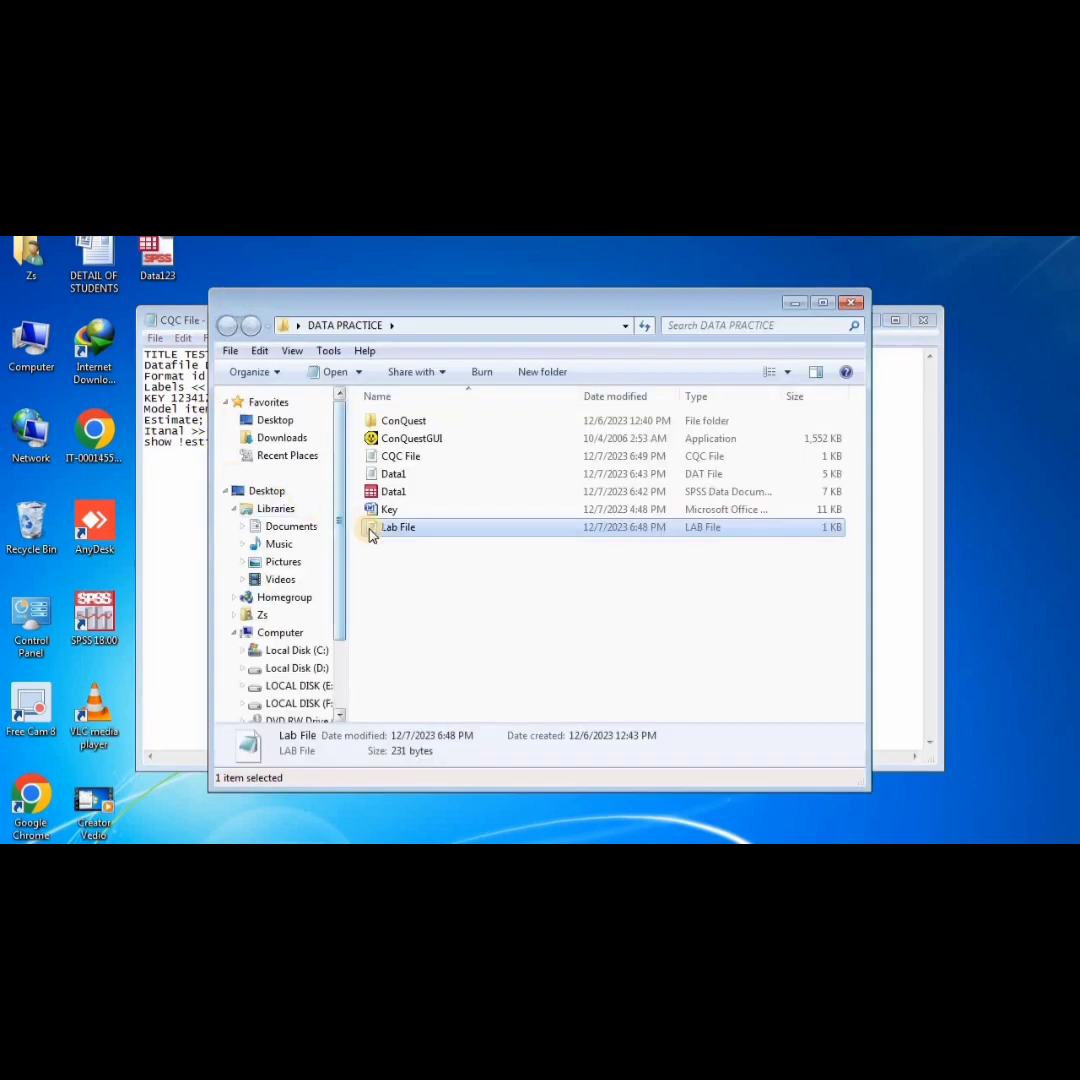
right_click(371, 534)
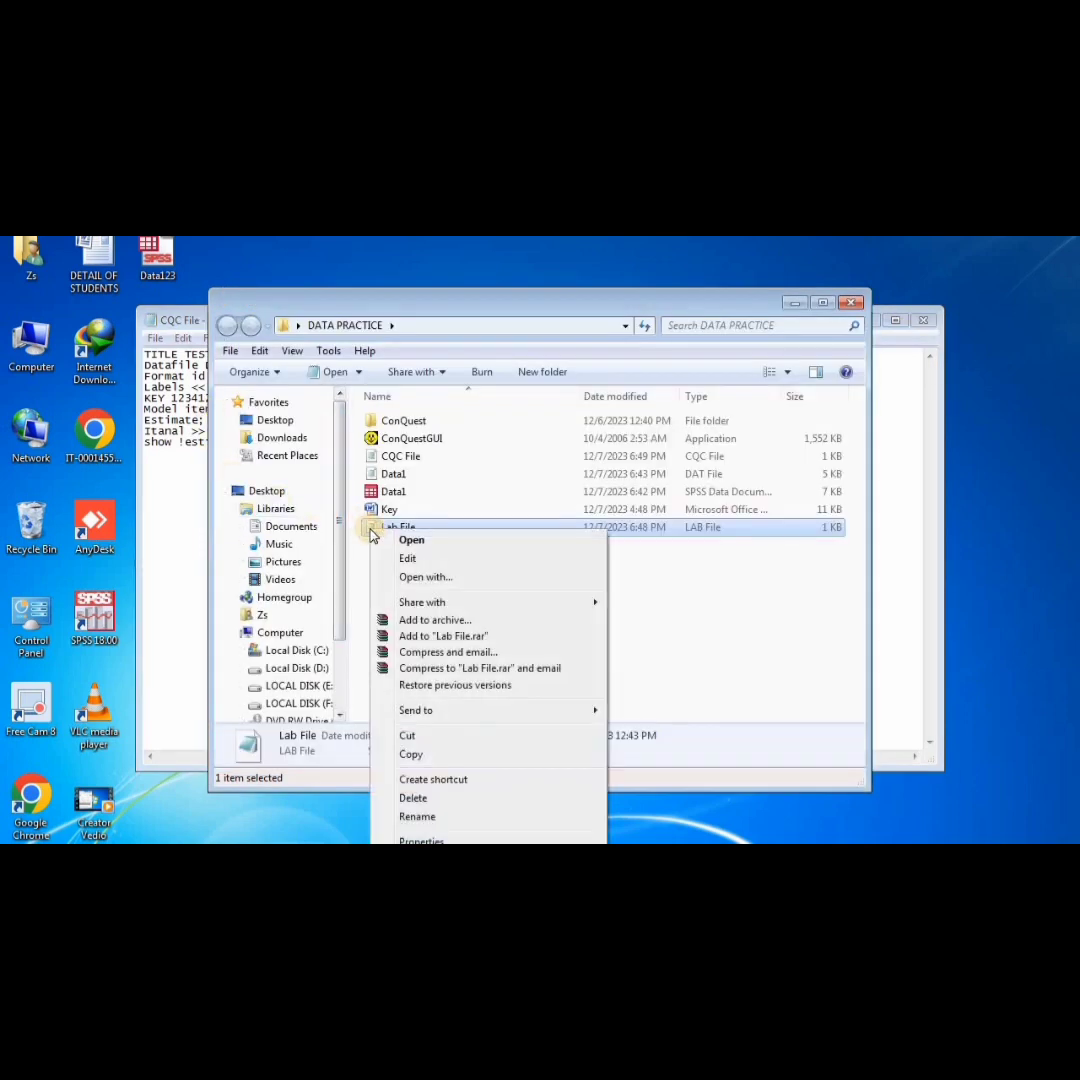
left_click(426, 822)
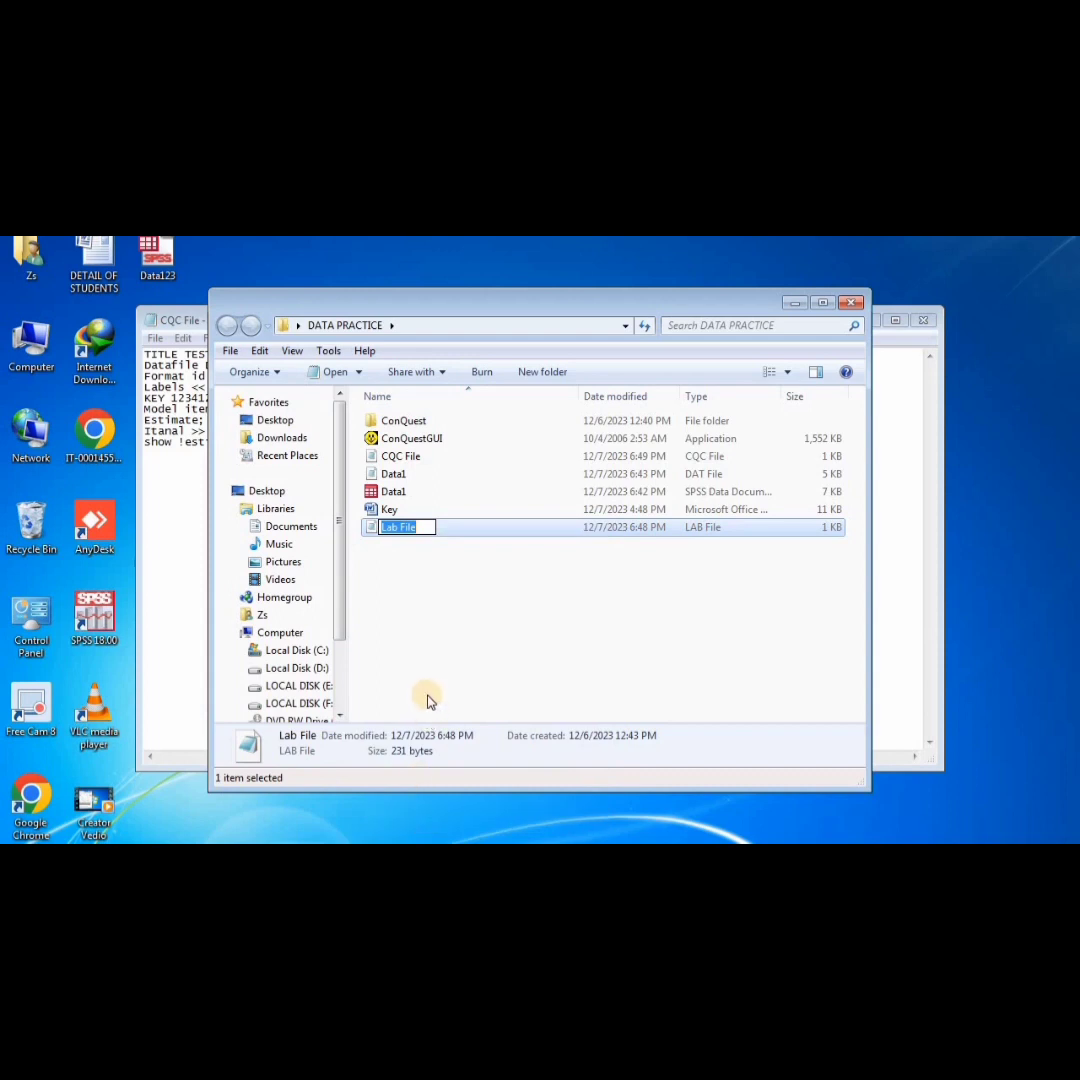
type("Data1")
left_click(444, 683)
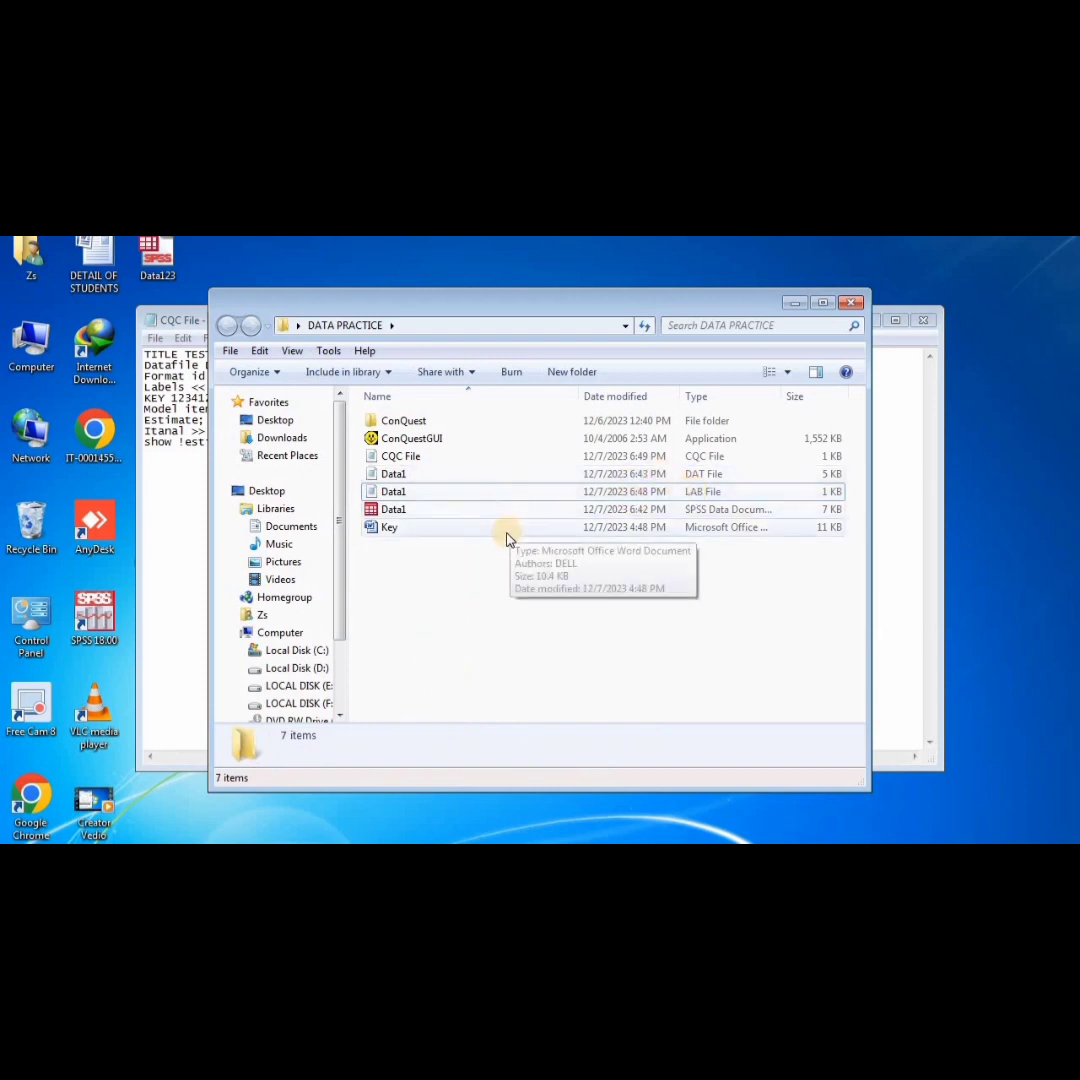
left_click(172, 321)
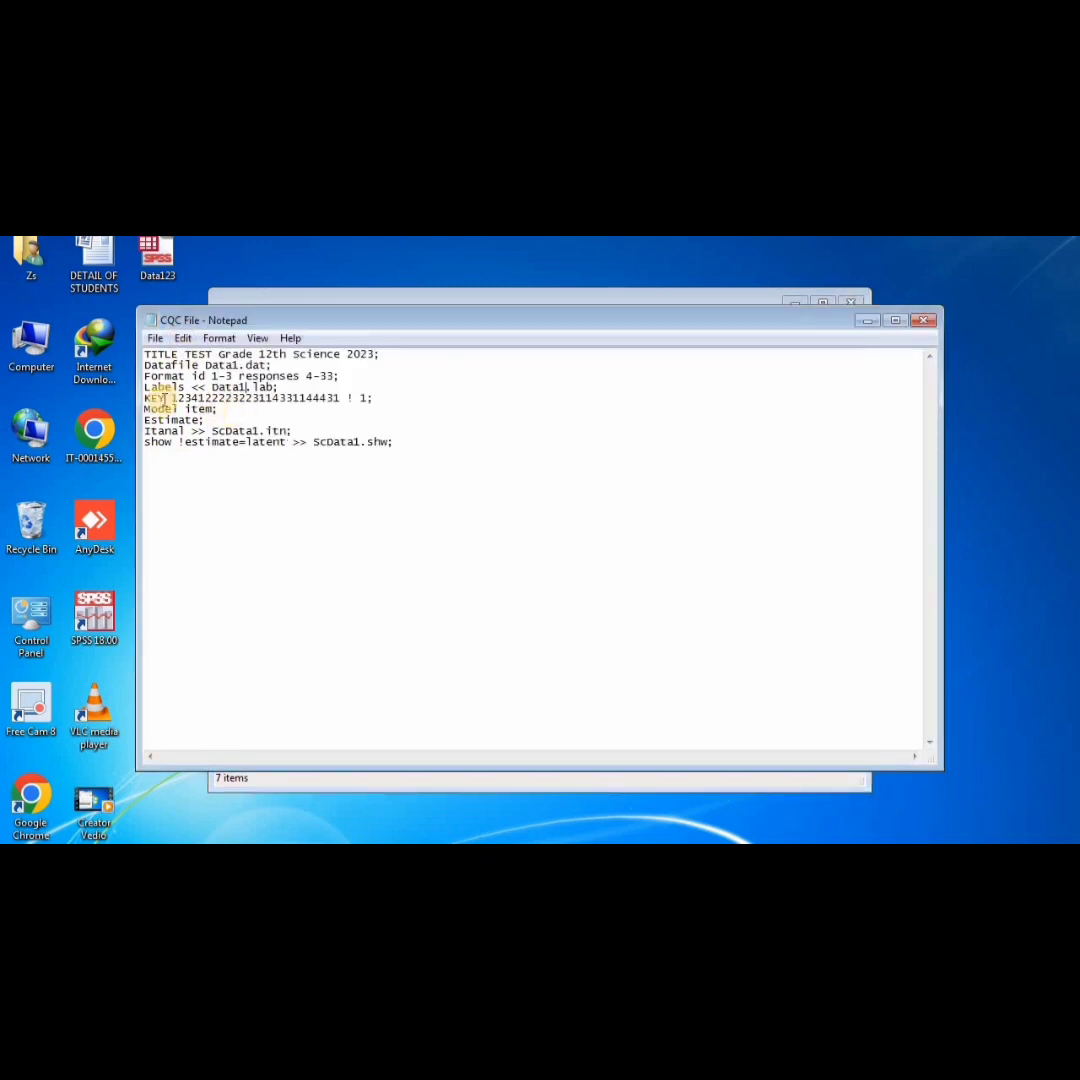
left_click_drag(171, 398, 340, 398)
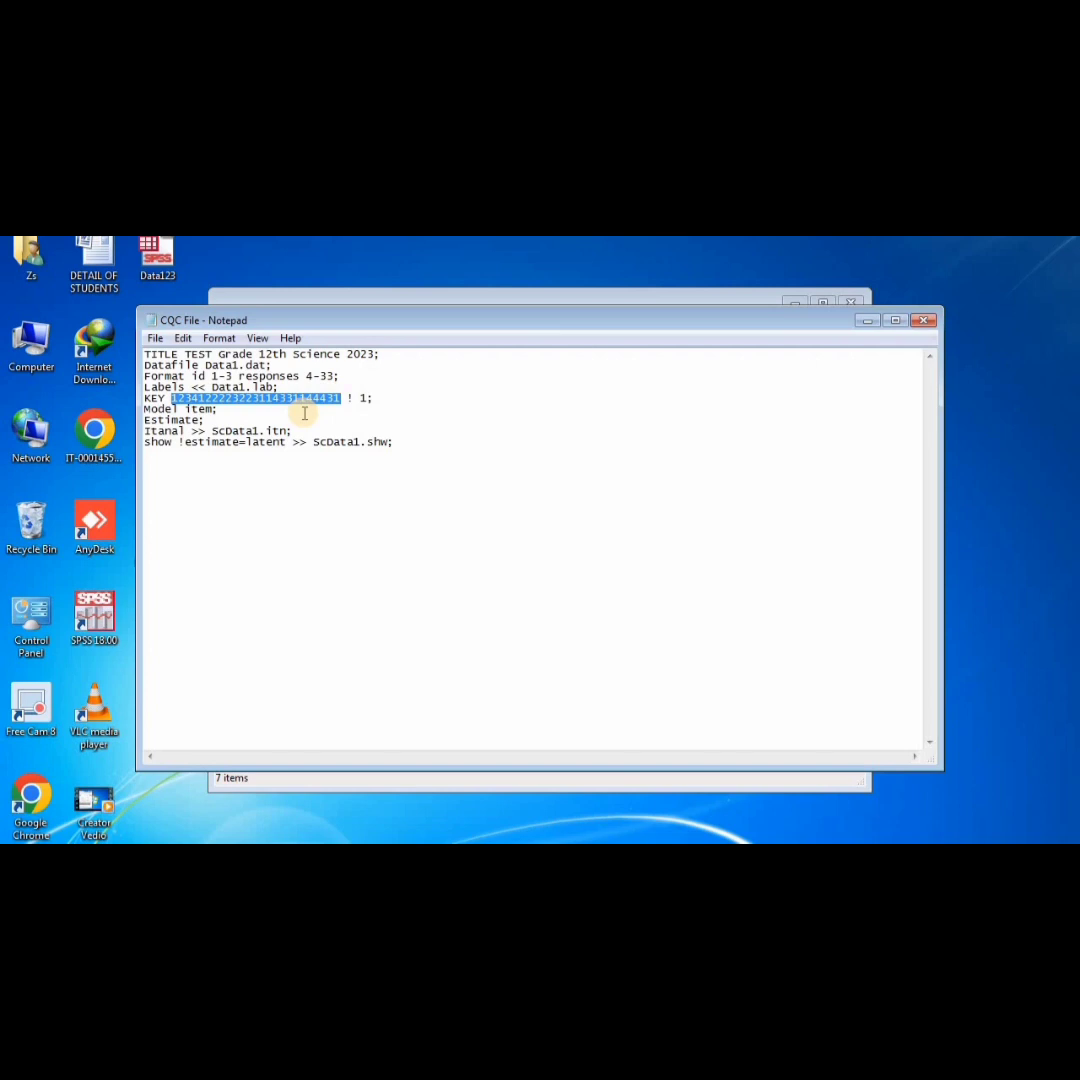
left_click(292, 298)
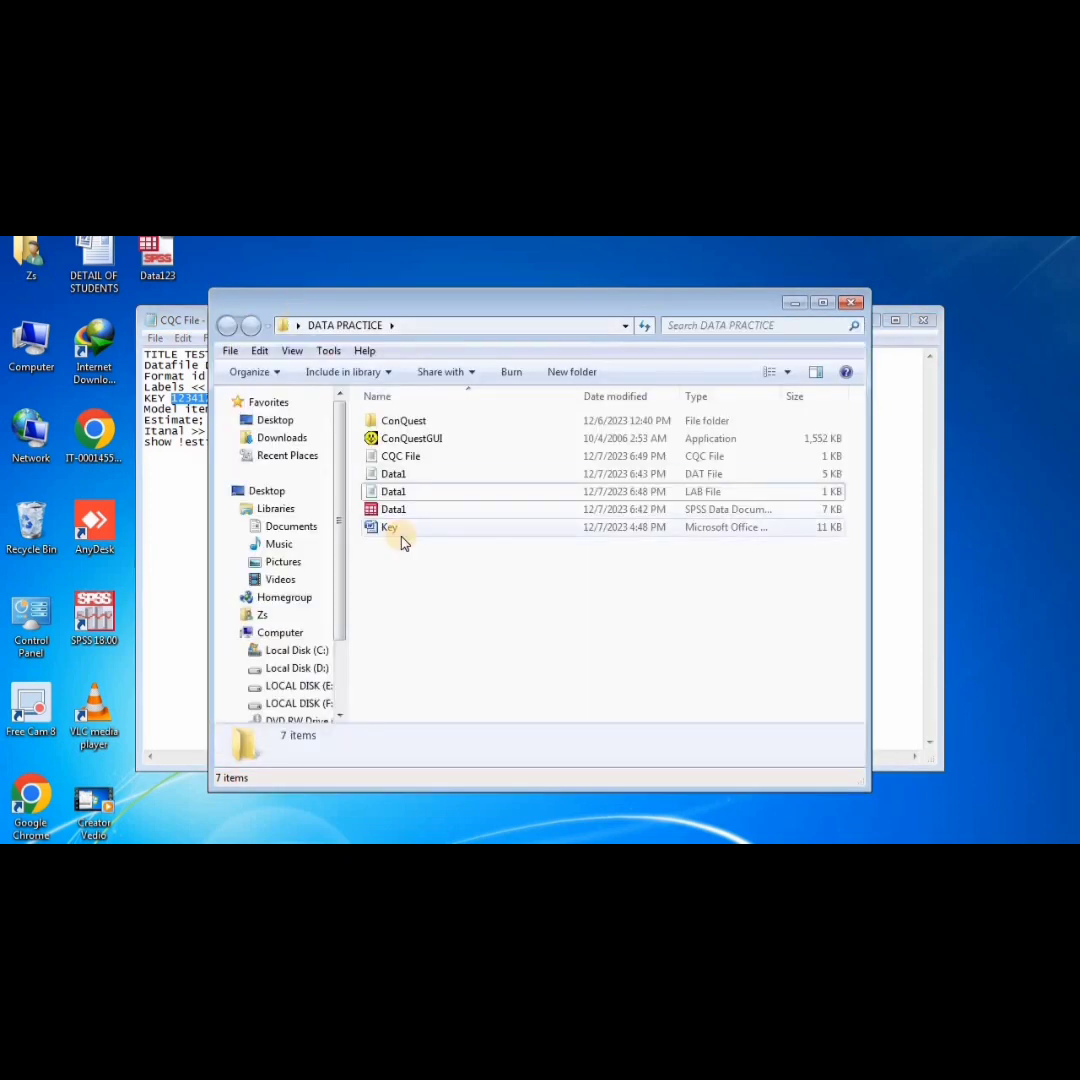
double_click(401, 534)
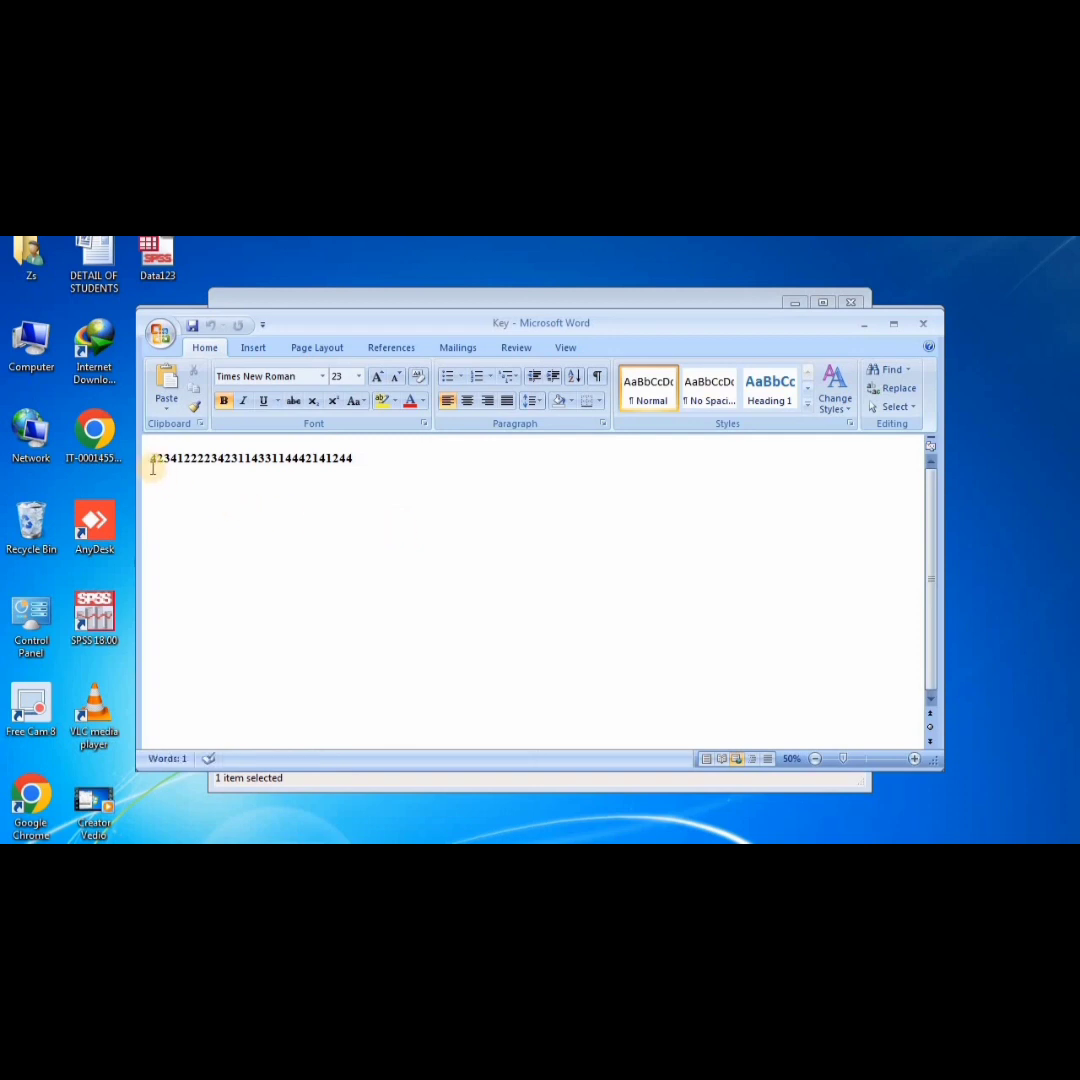
left_click_drag(151, 458, 359, 492)
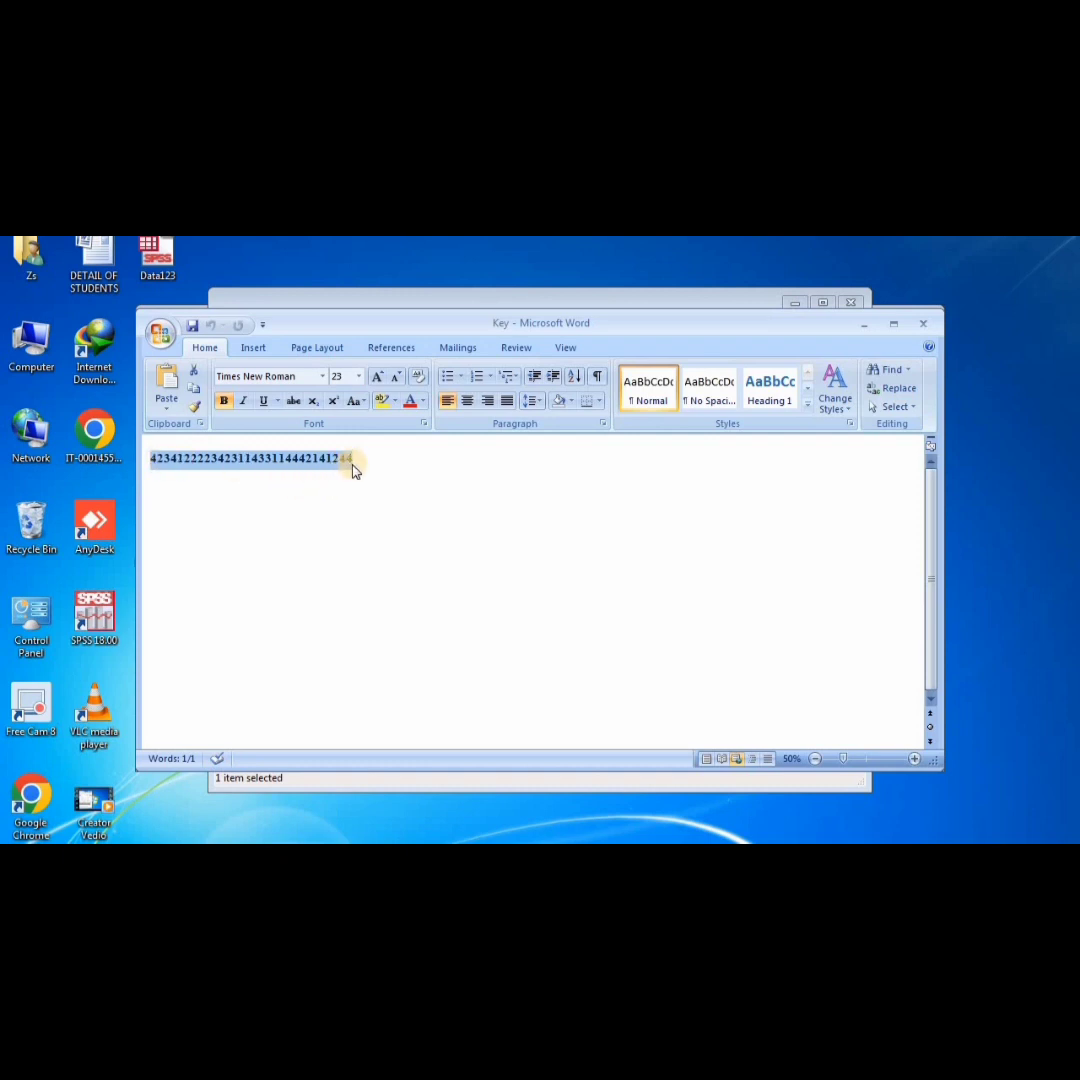
left_click(321, 304)
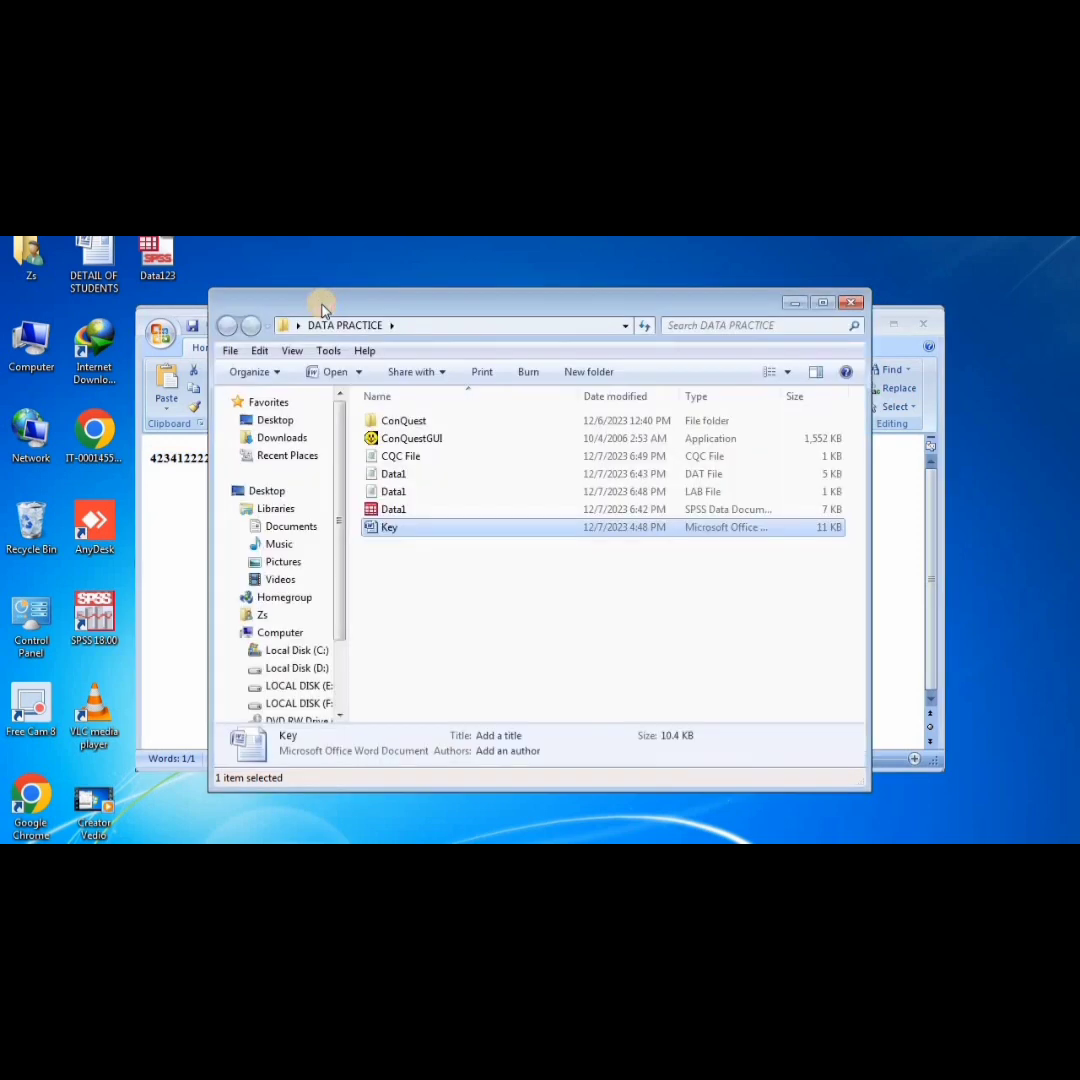
left_click(200, 470)
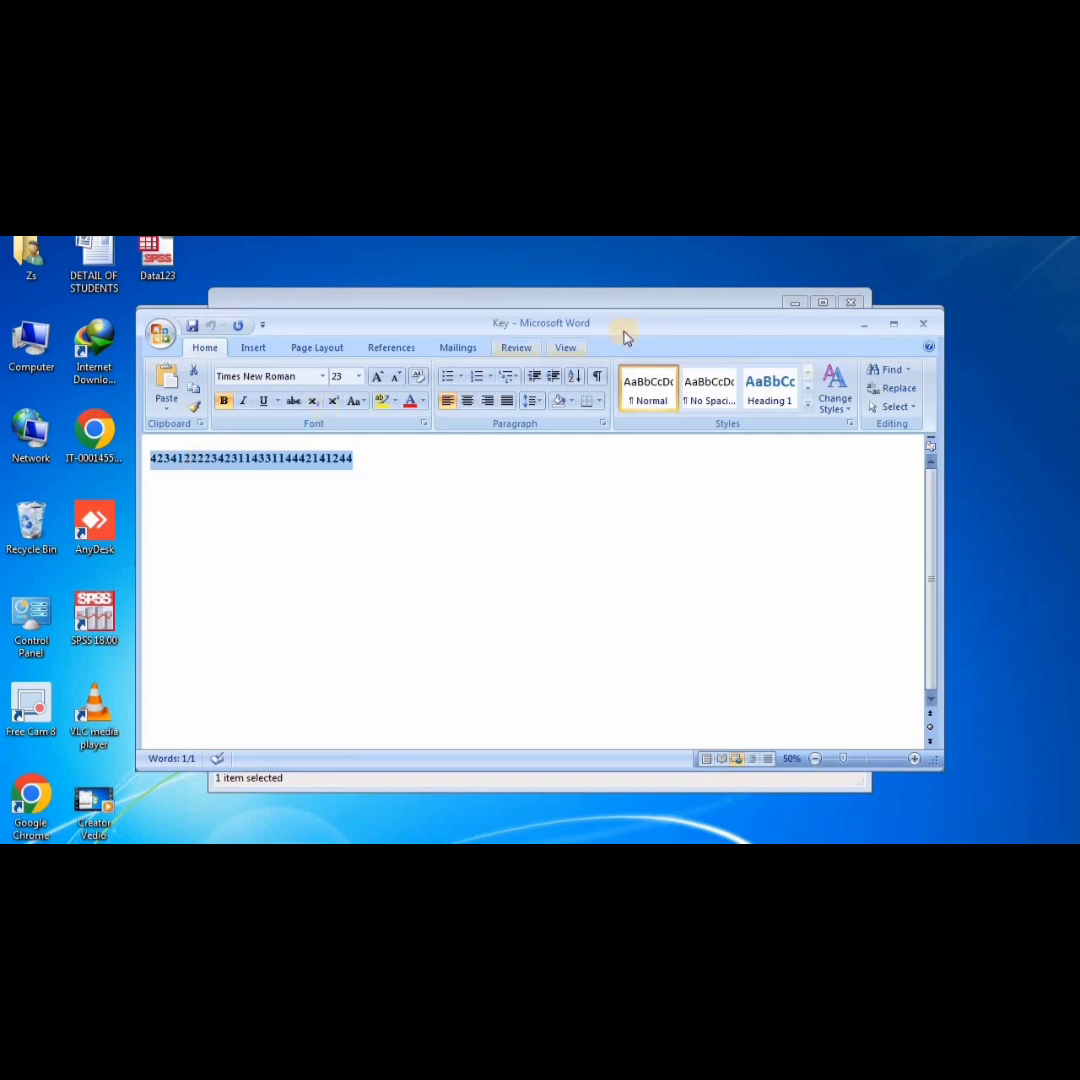
left_click(866, 325)
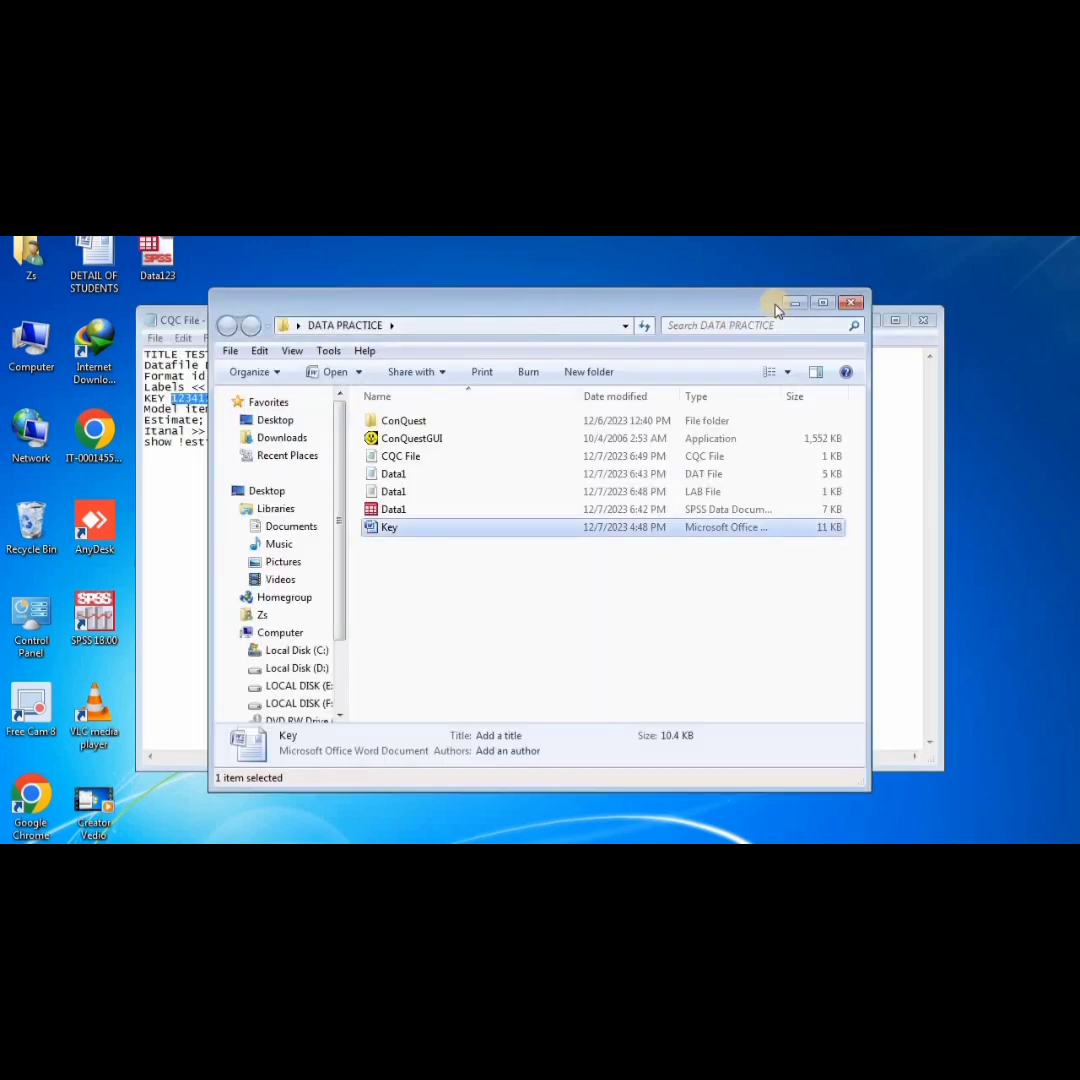
left_click(173, 318)
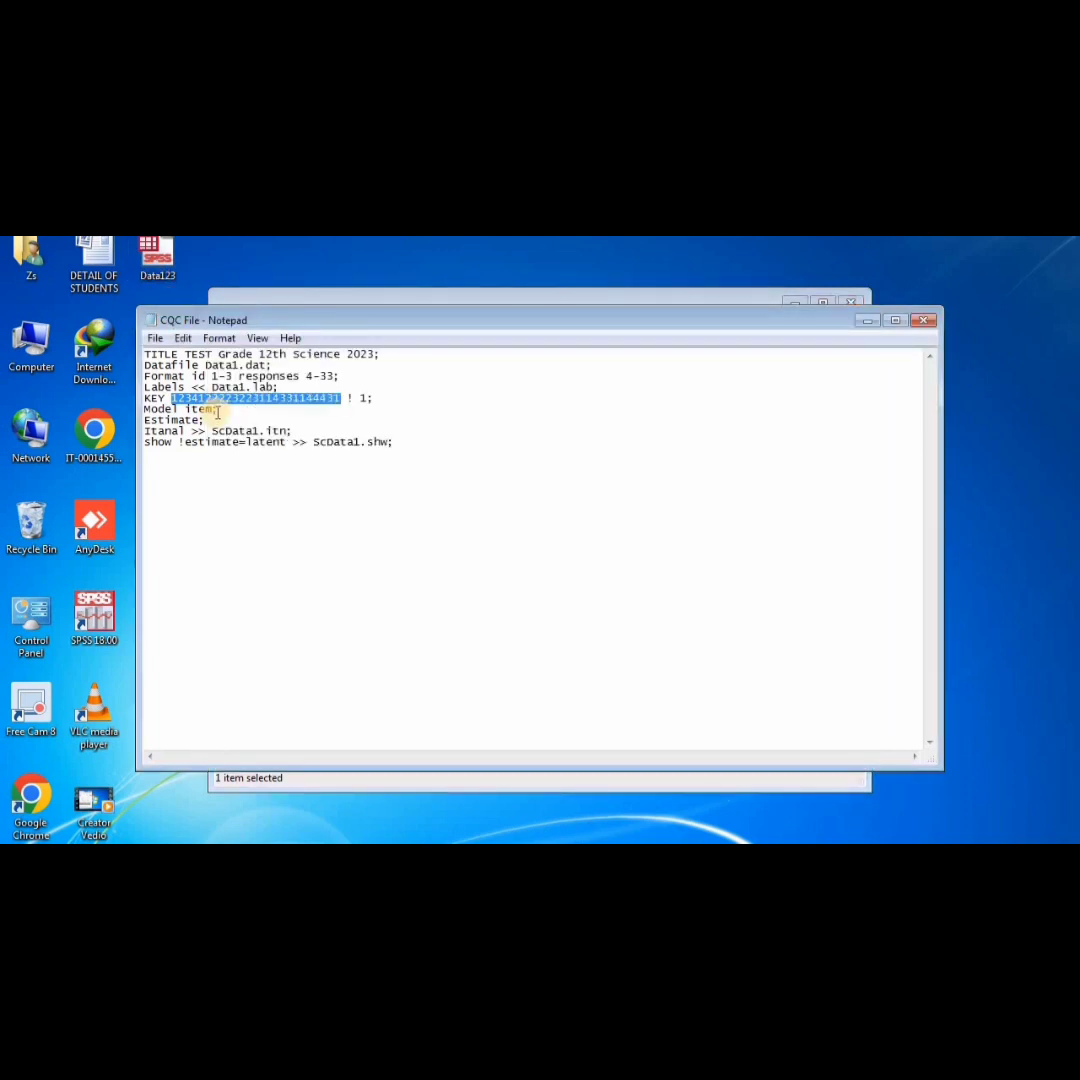
key("ctrl+v")
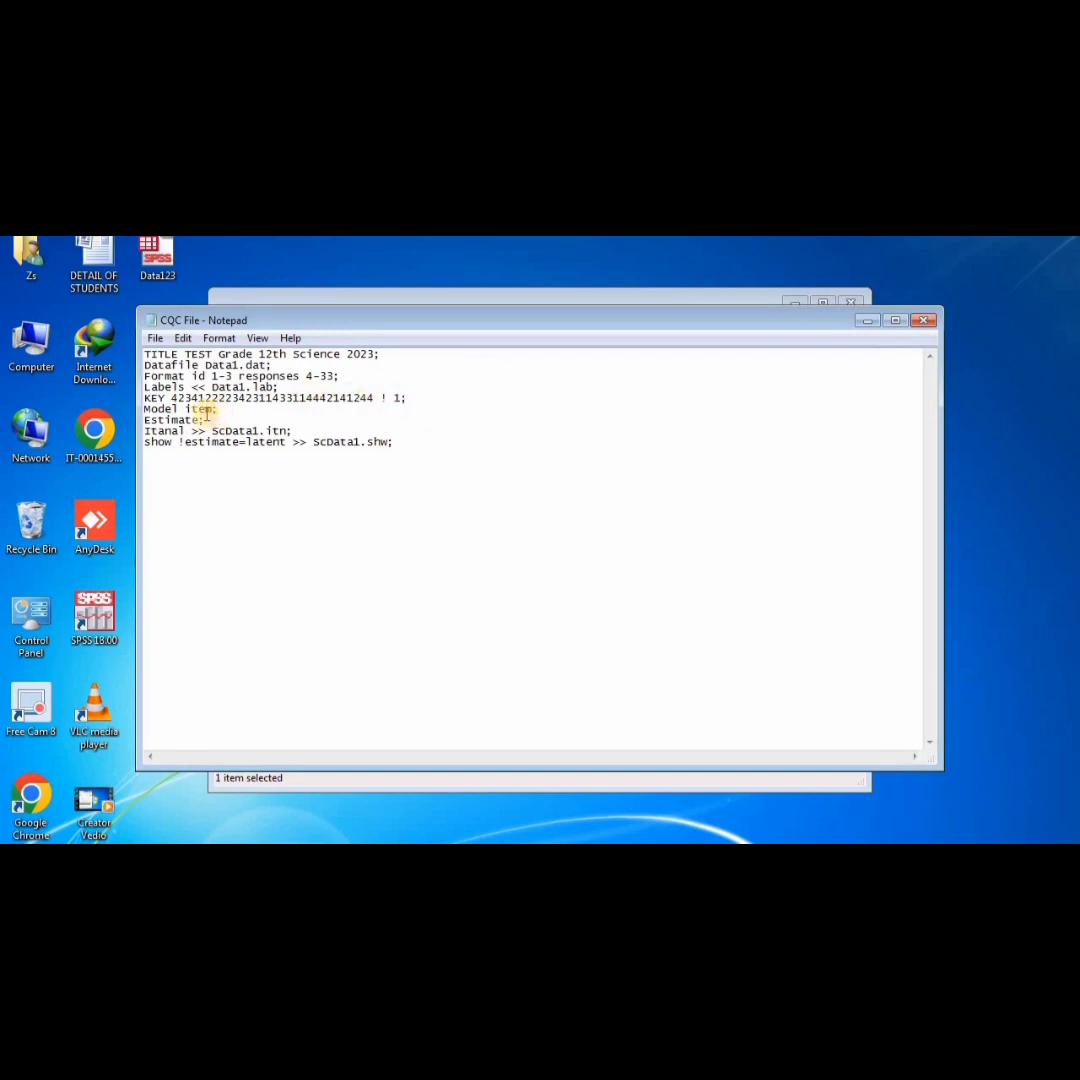
Change the Itanal output file name in the CQC File to Data2.itn
left_click(207, 420)
left_click(225, 430)
key("BackSpace")
key("BackSpace")
left_click(243, 430)
key("BackSpace")
type("2")
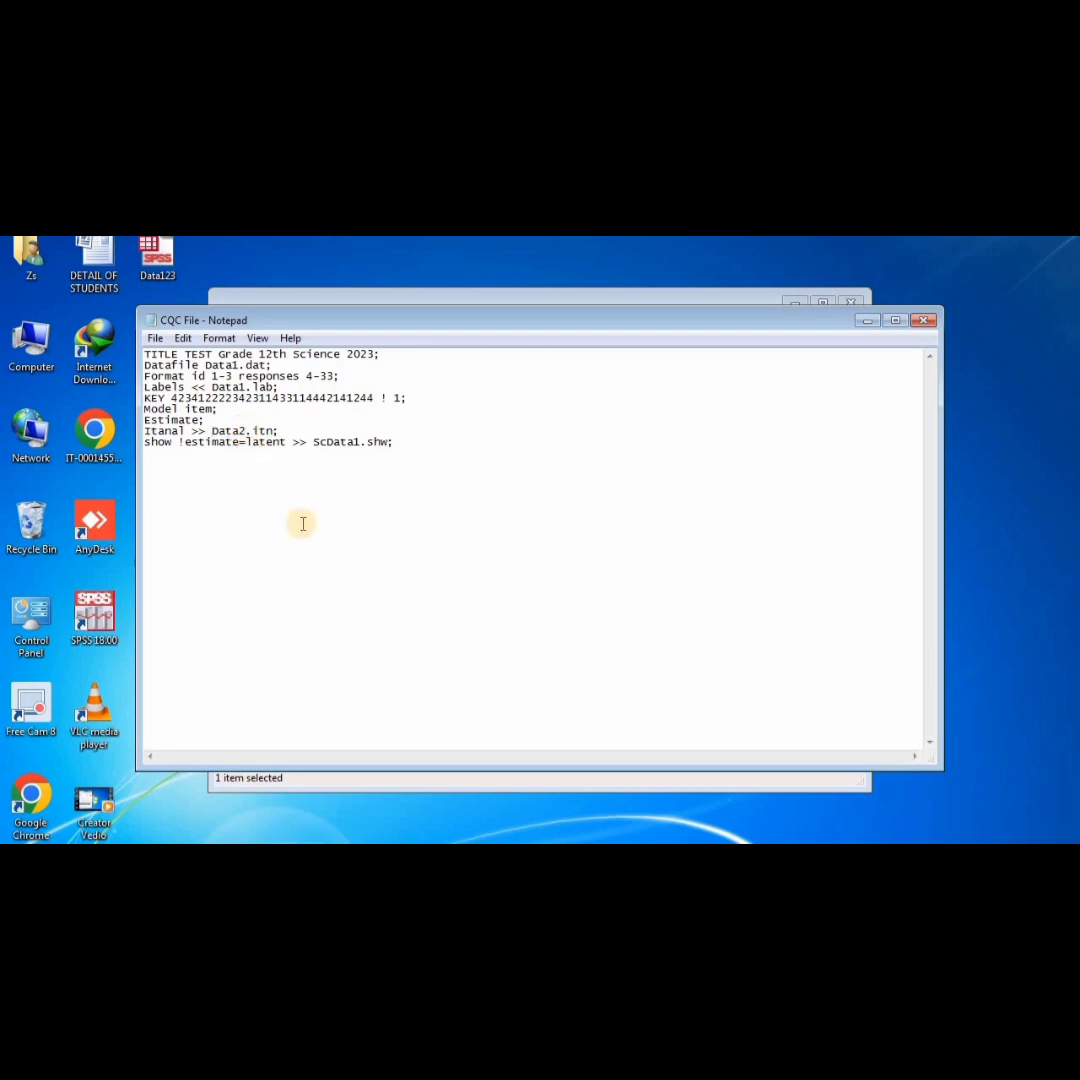
Change the show command's output file name to Data3.shw, then save and close the CQC File
left_click(328, 447)
key("BackSpace")
key("BackSpace")
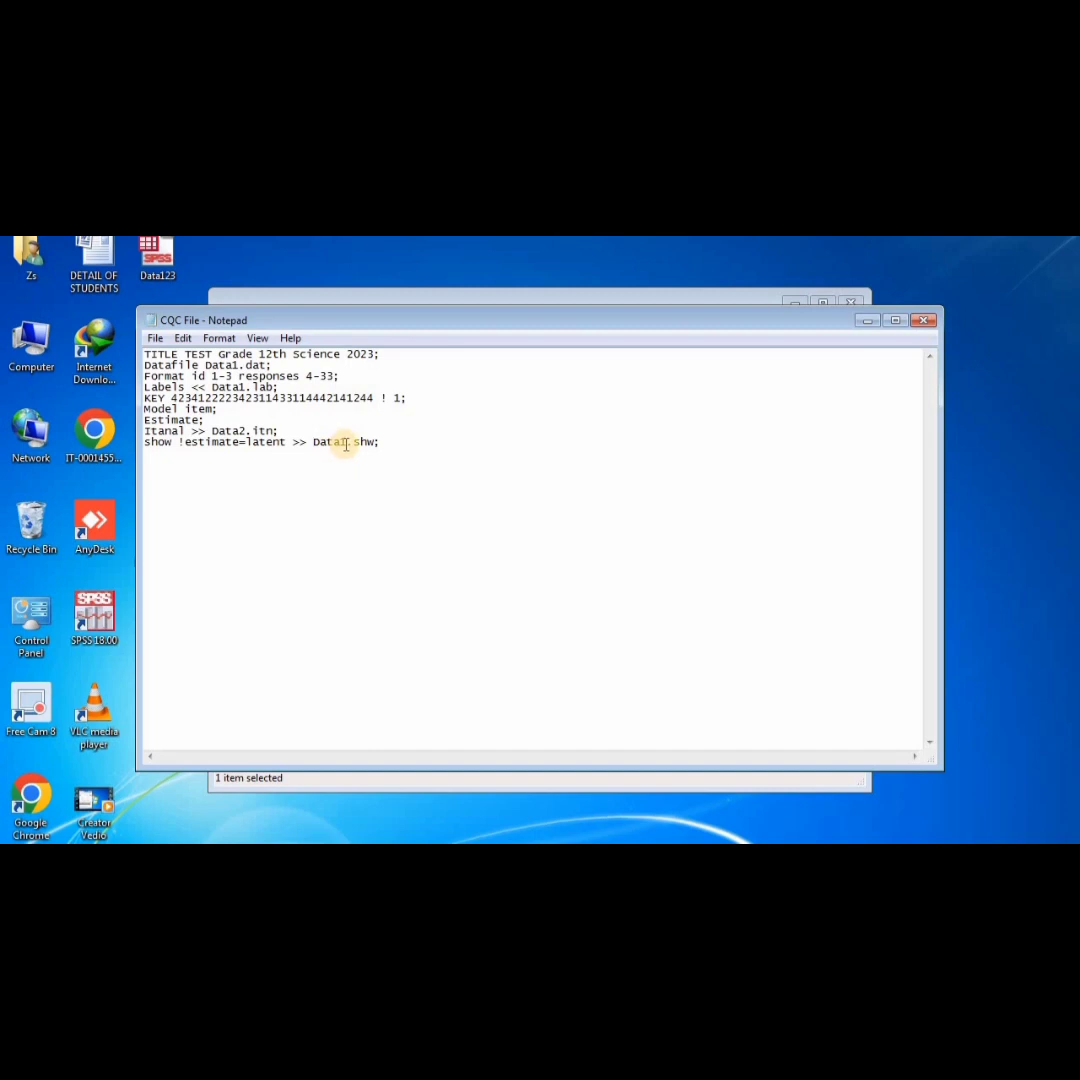
key("BackSpace")
type("3")
left_click(155, 338)
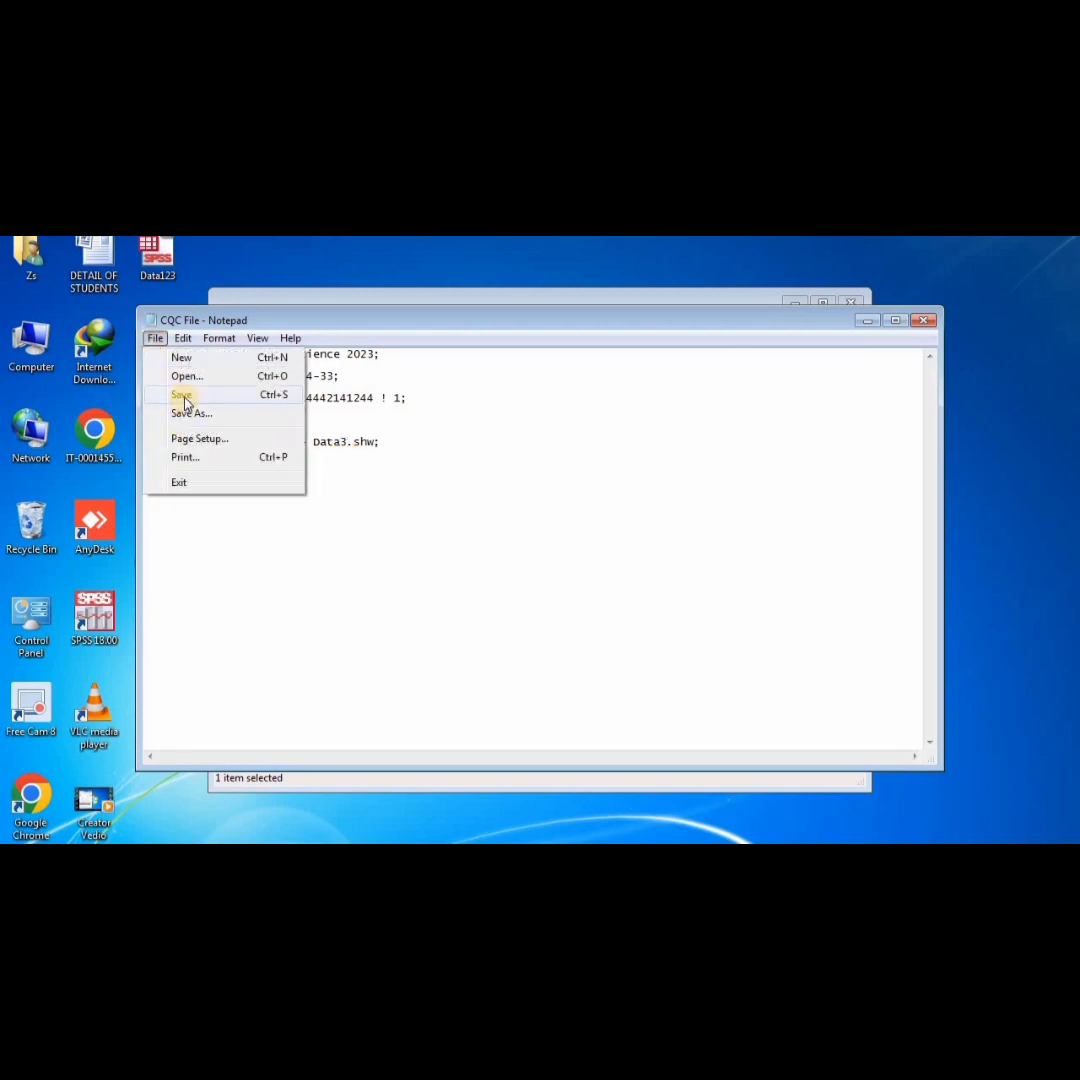
left_click(184, 398)
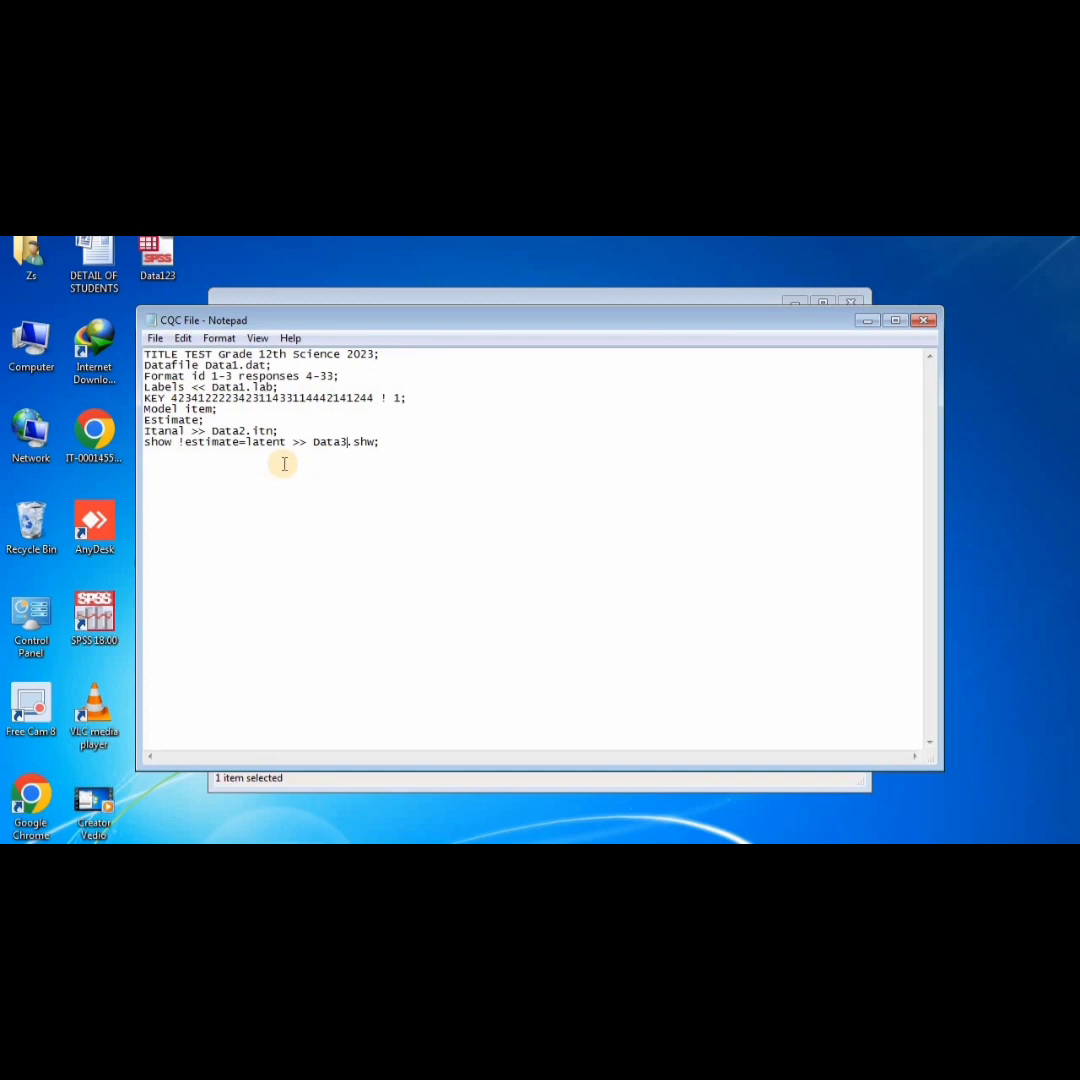
left_click(354, 377)
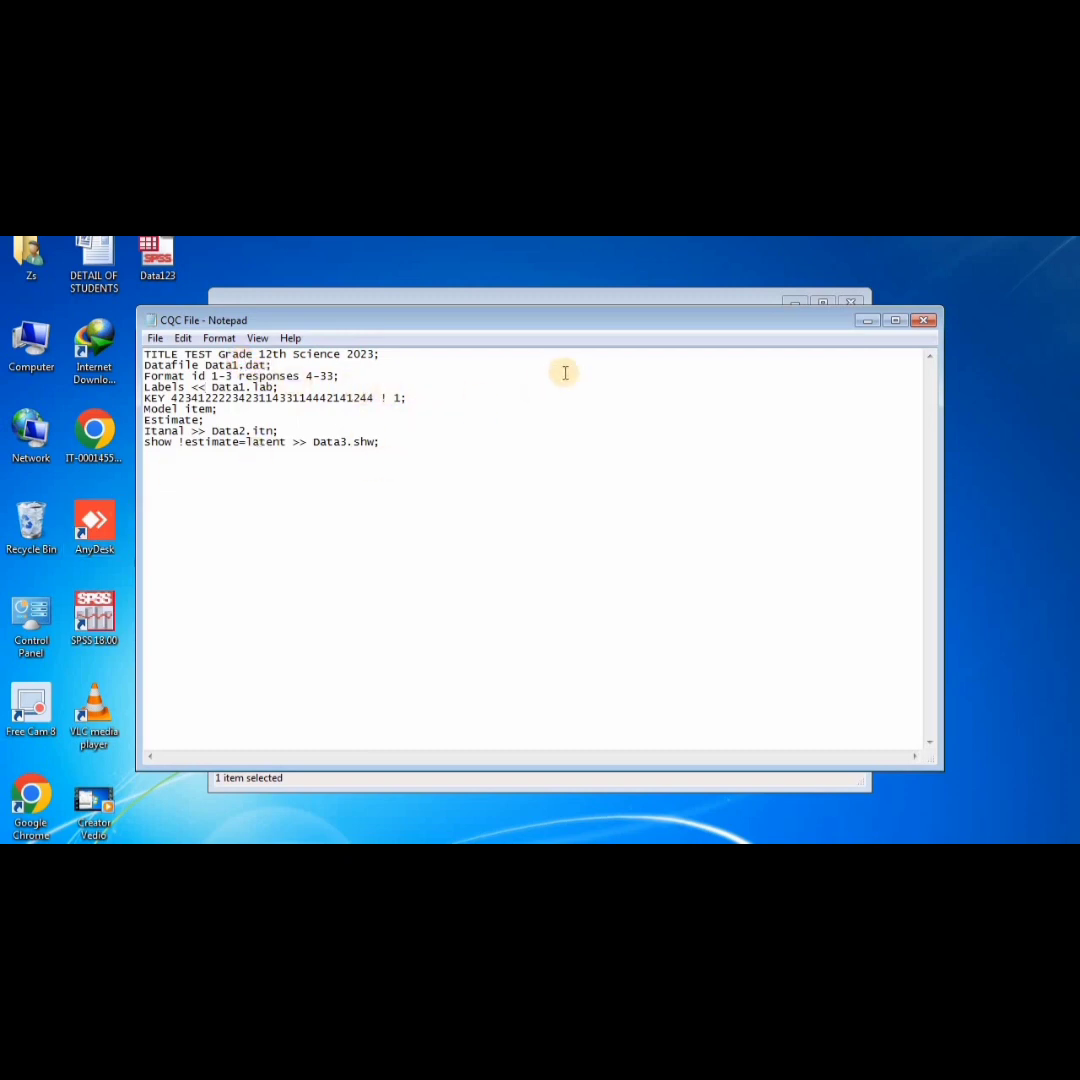
left_click(923, 321)
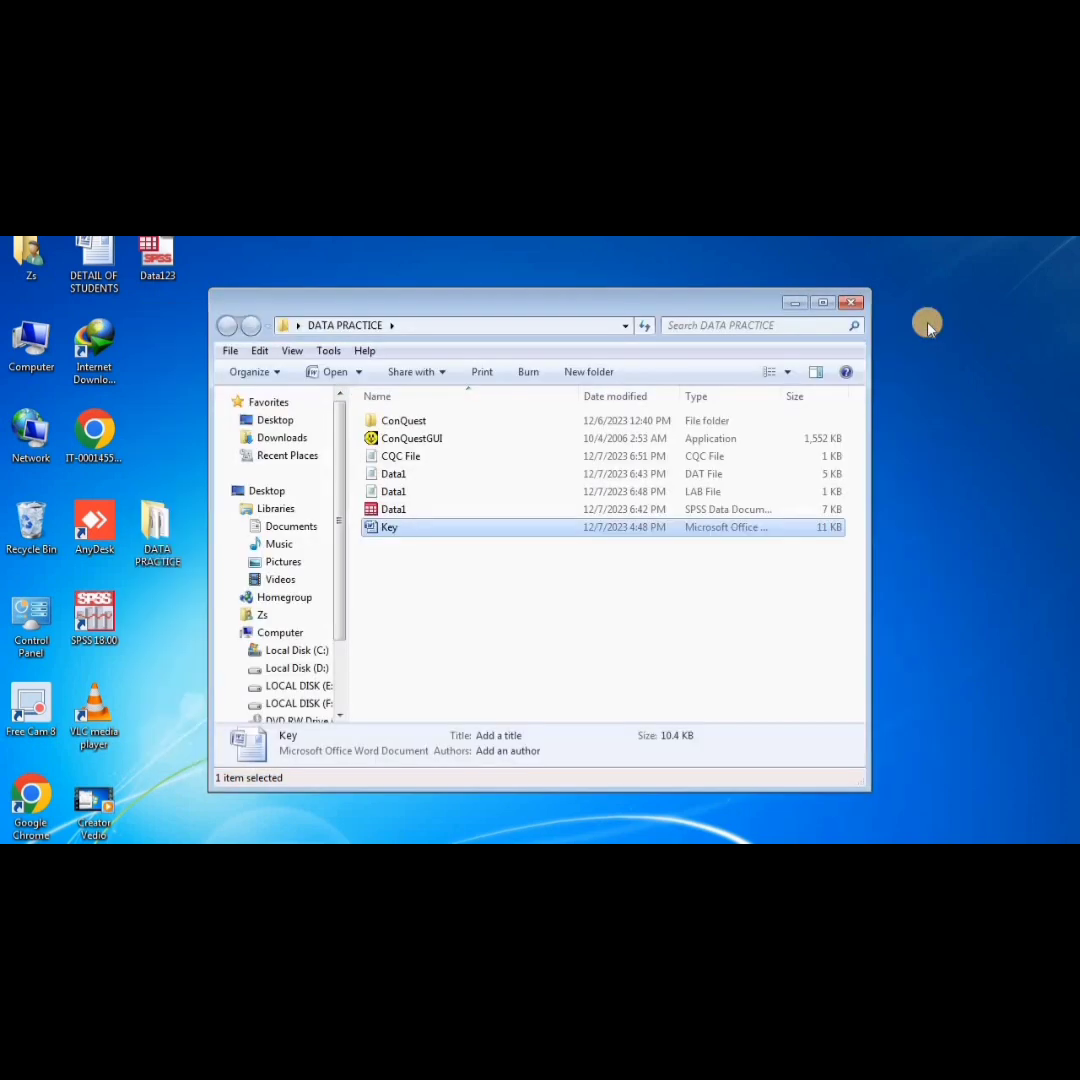
Launch ConQuestGUI from the DATA PRACTICE folder and start a new session with empty input and output windows
left_click(800, 305)
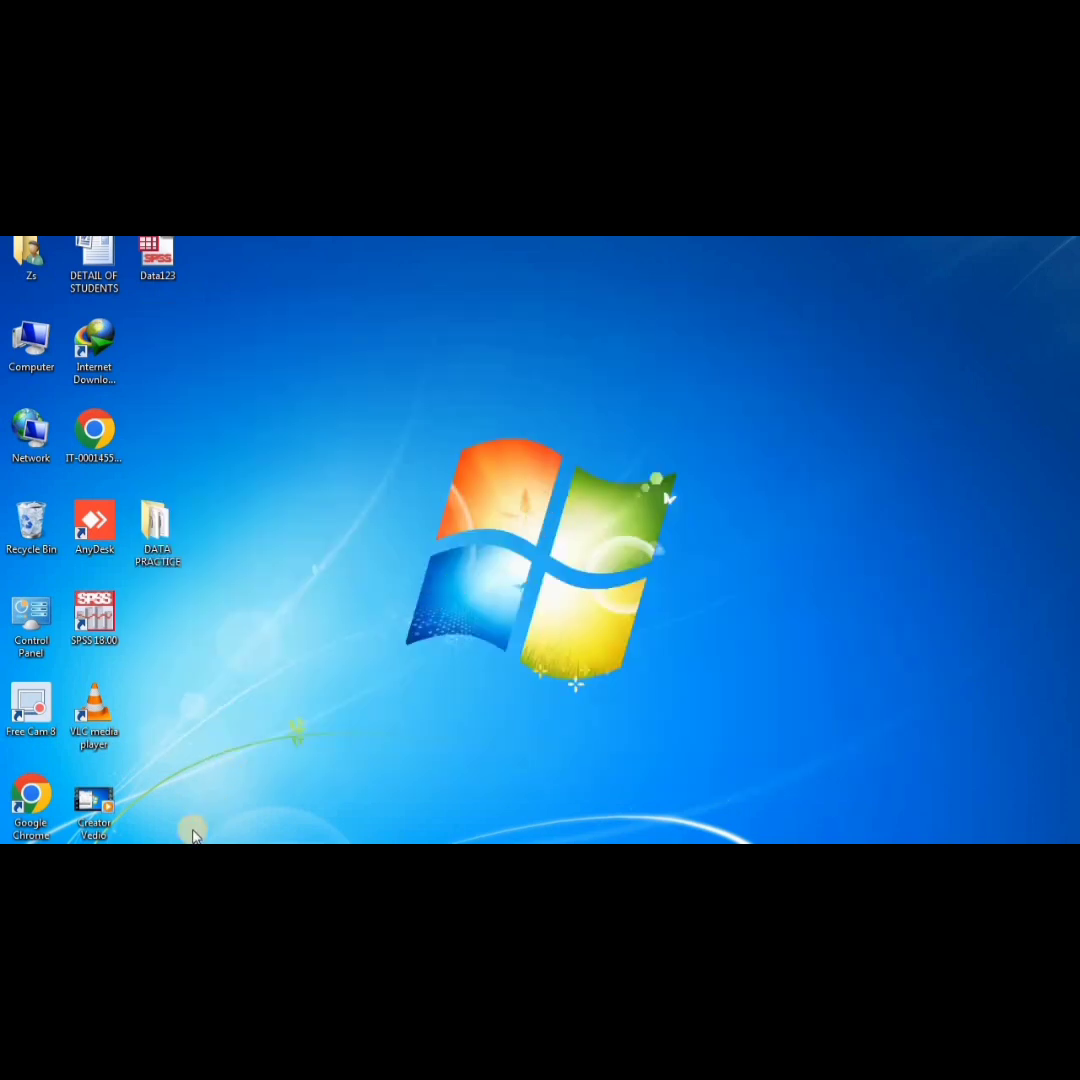
key("alt+Tab")
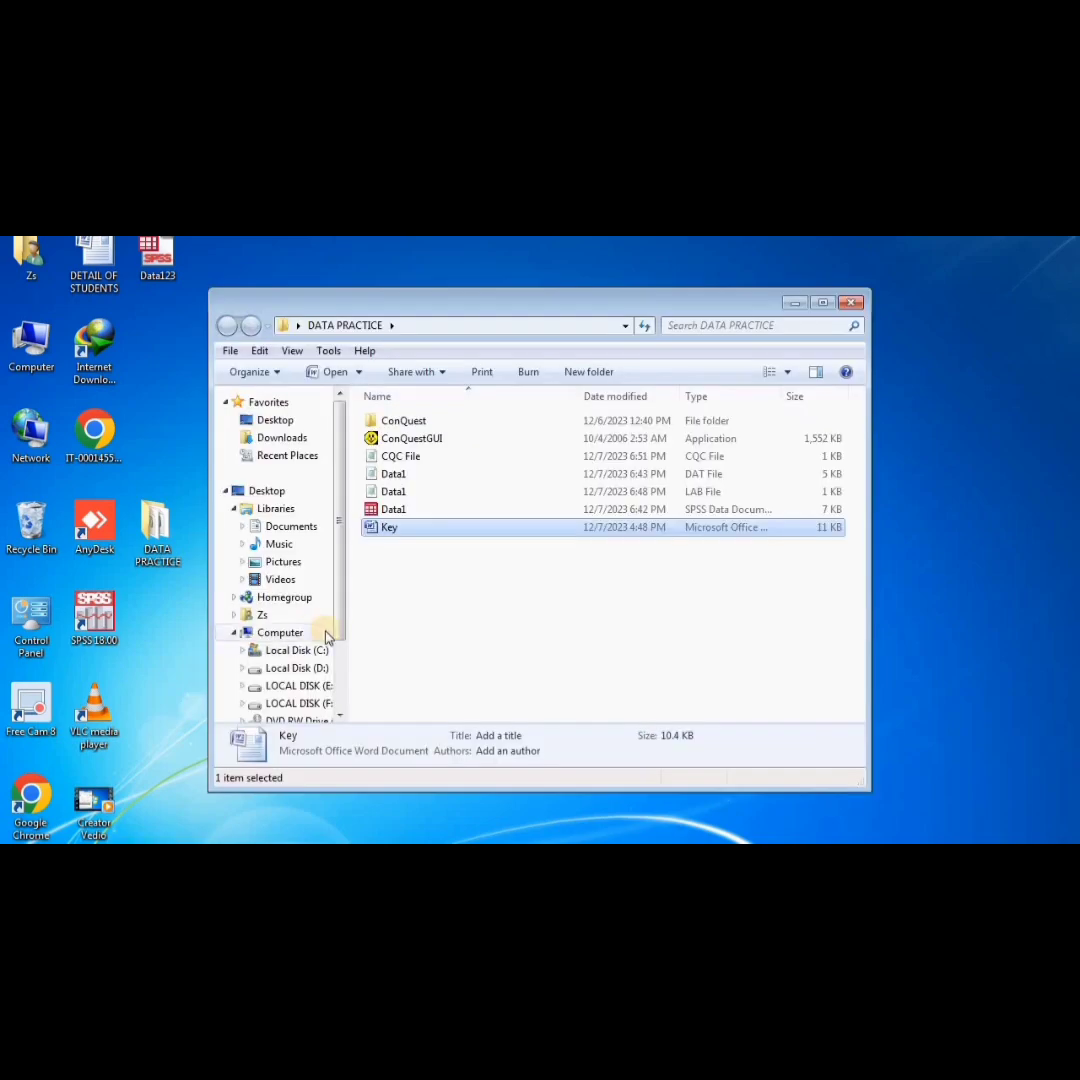
left_click(398, 585)
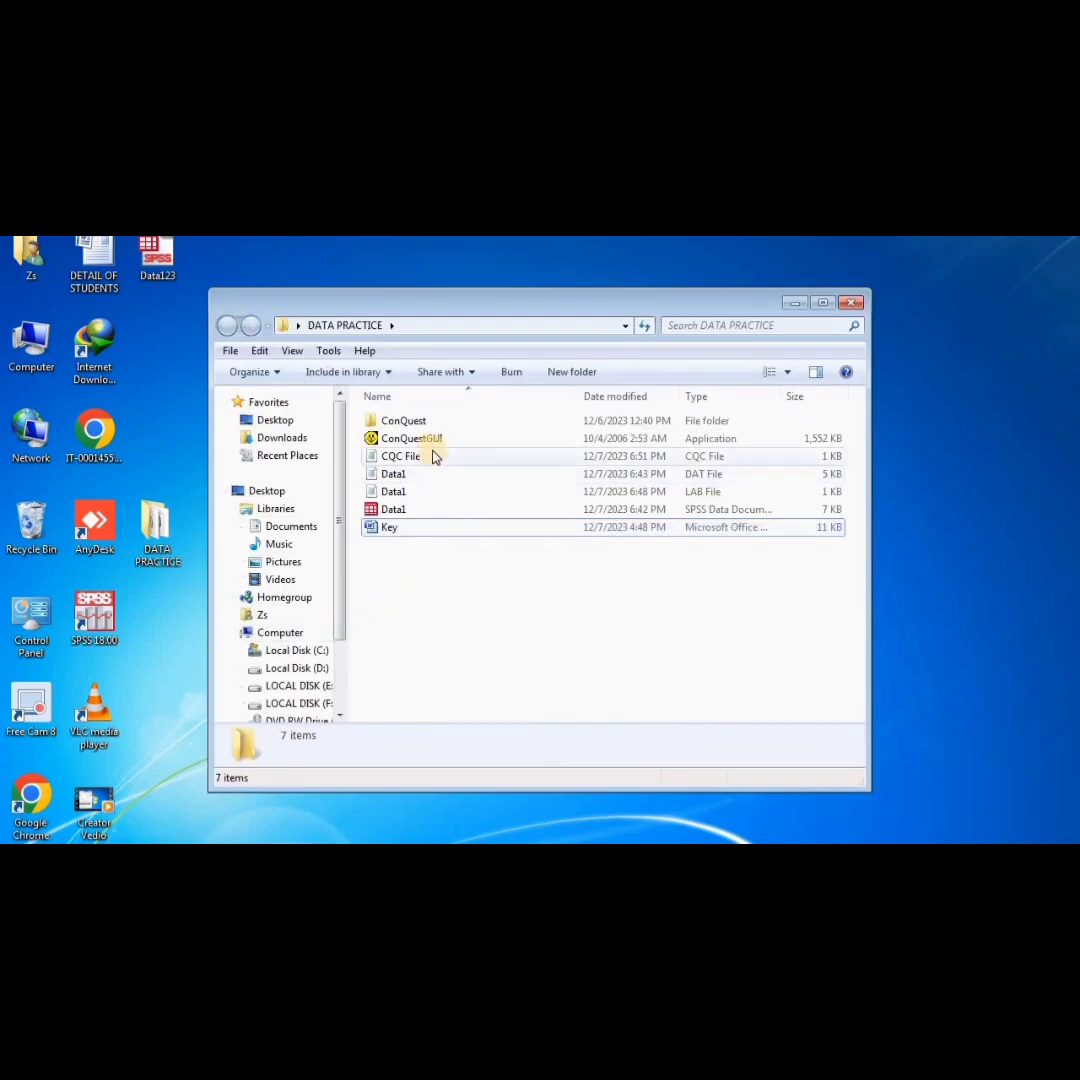
left_click(432, 441)
double_click(432, 441)
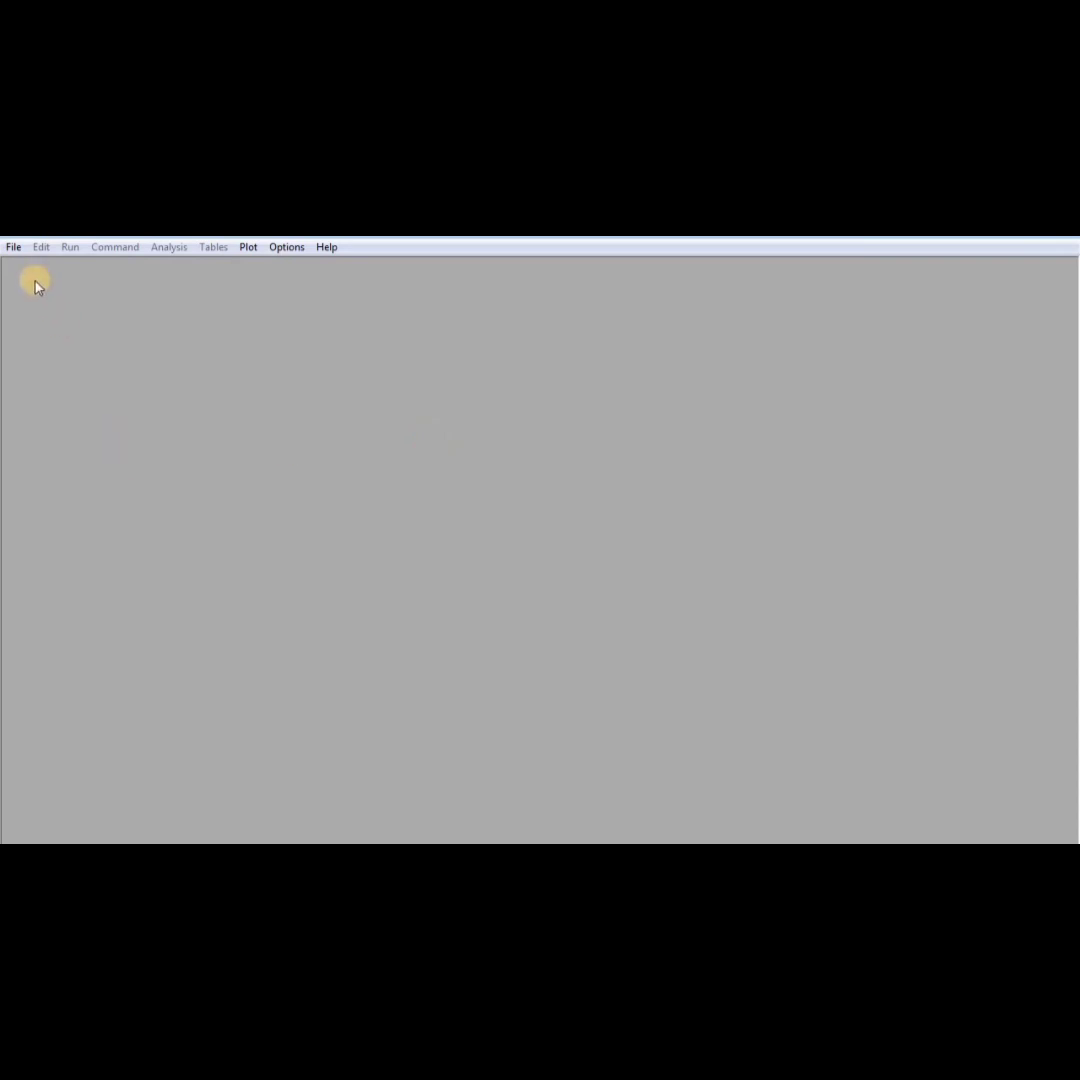
left_click(14, 249)
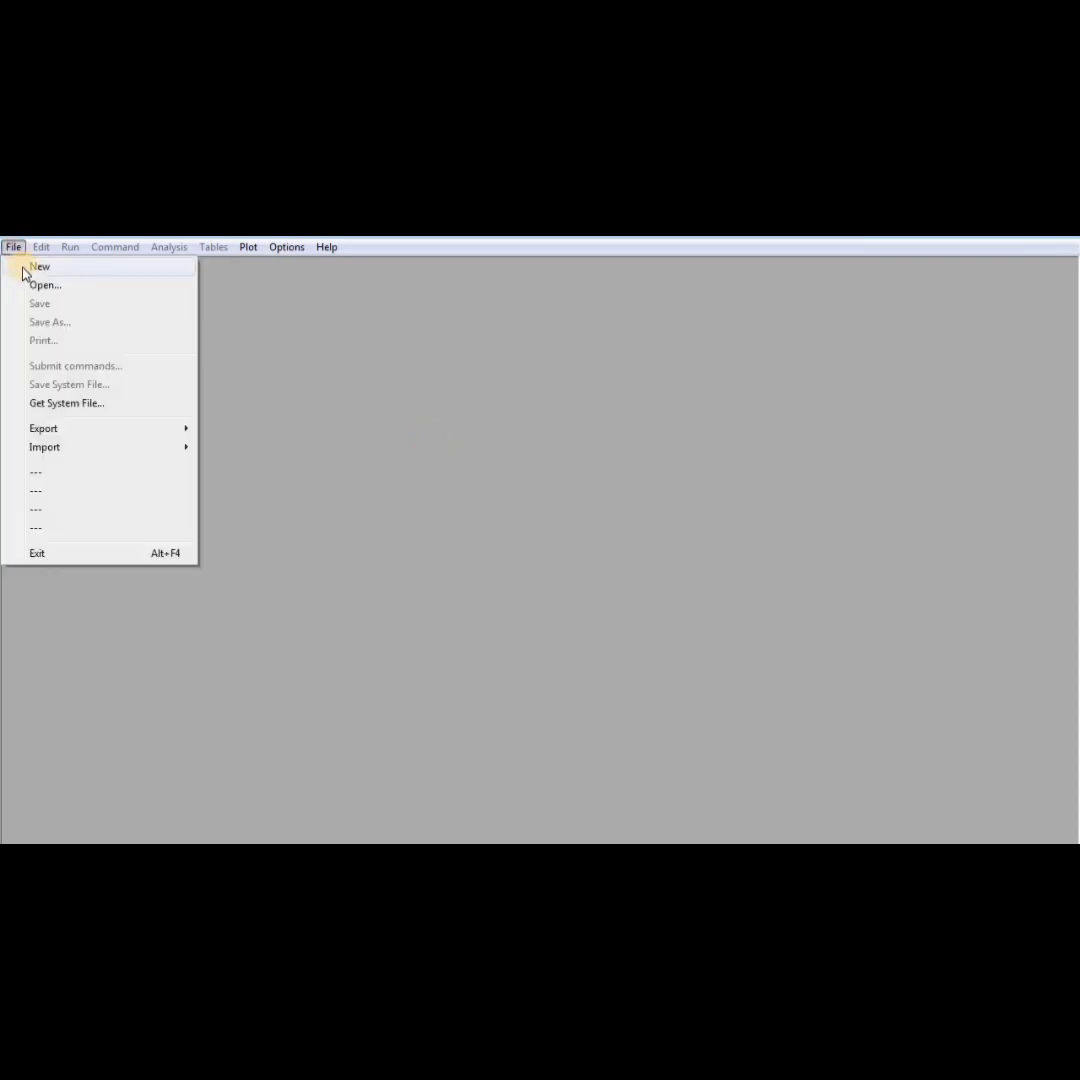
left_click(32, 267)
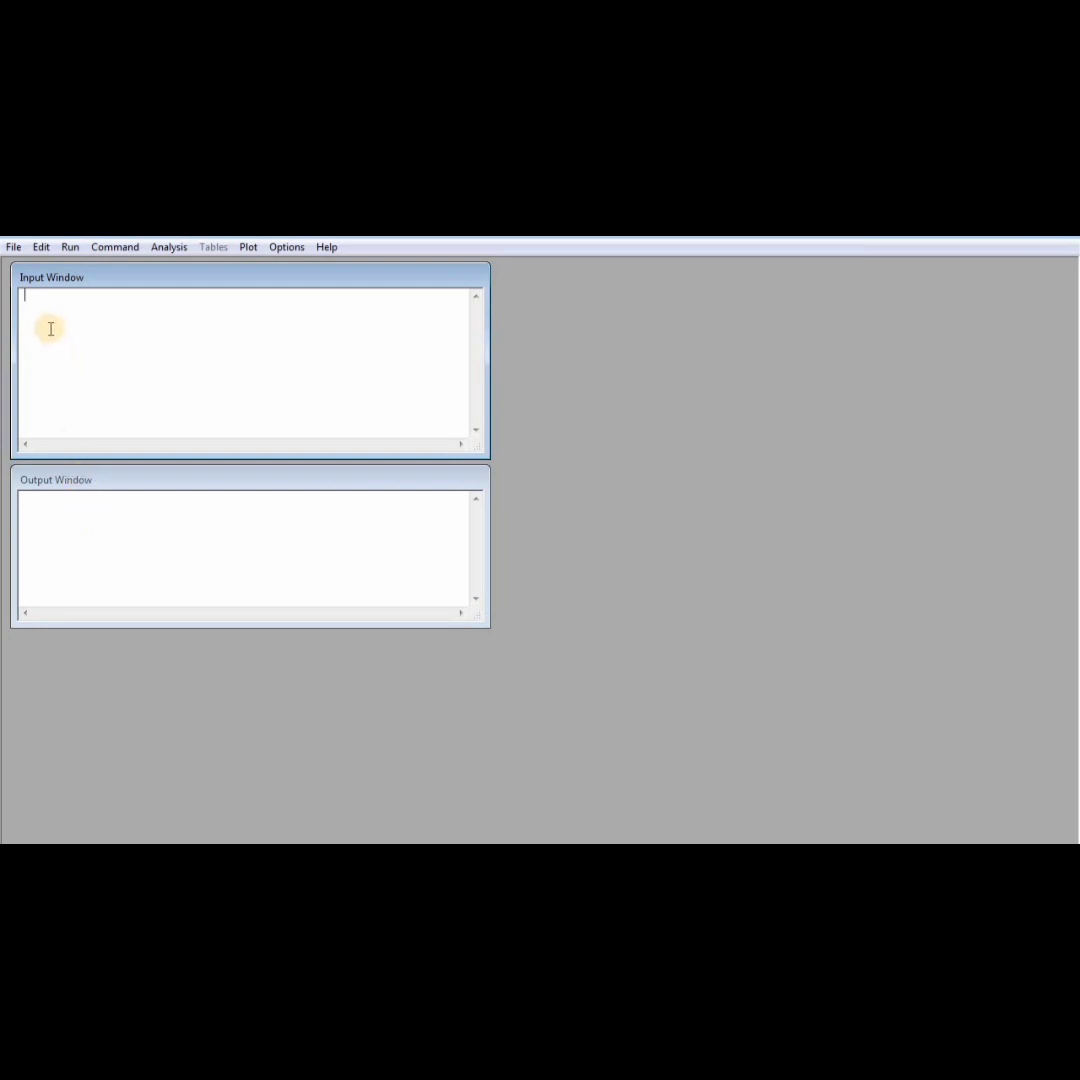
Open the CQC File command file from the DATA PRACTICE folder in ConQuest
left_click(14, 247)
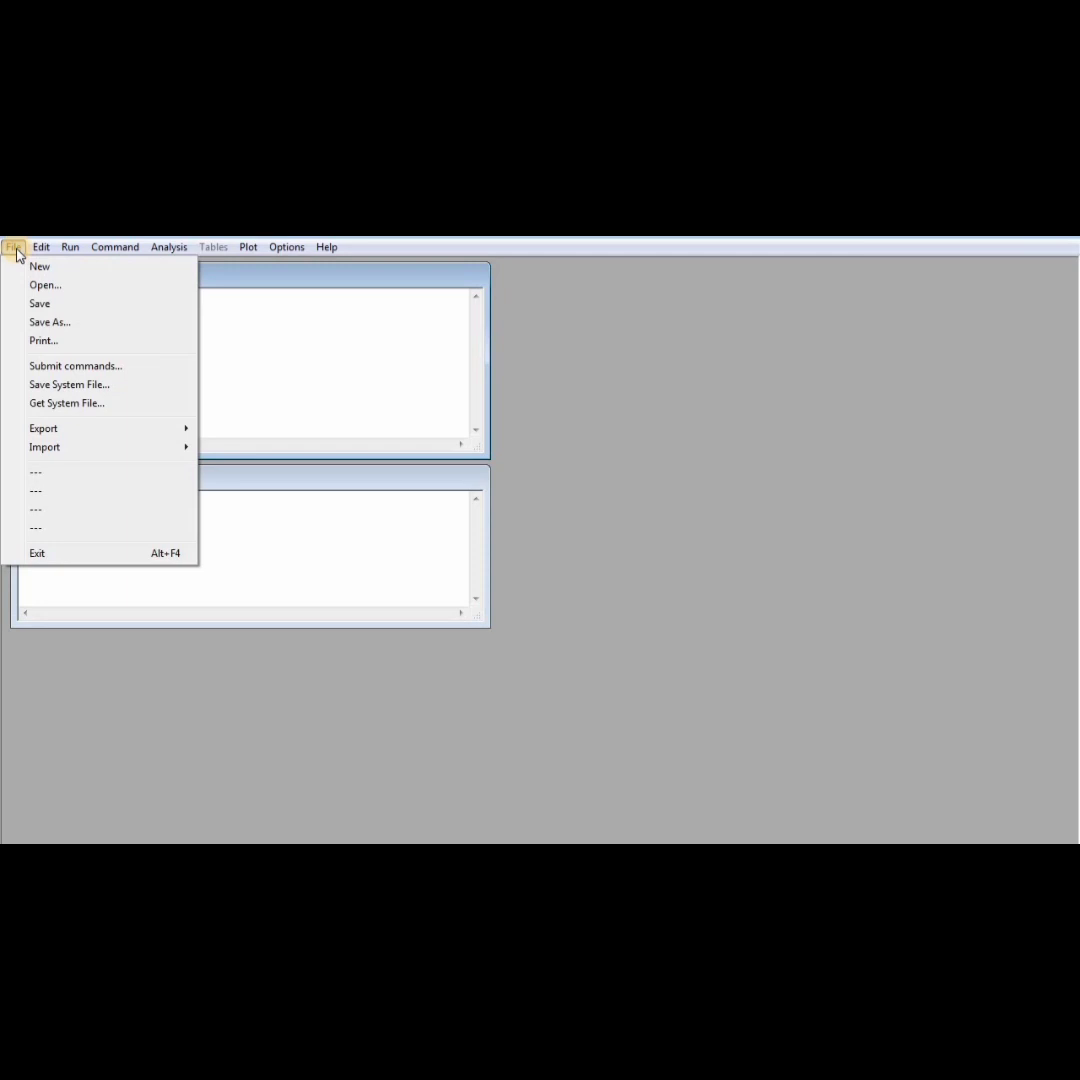
left_click(44, 288)
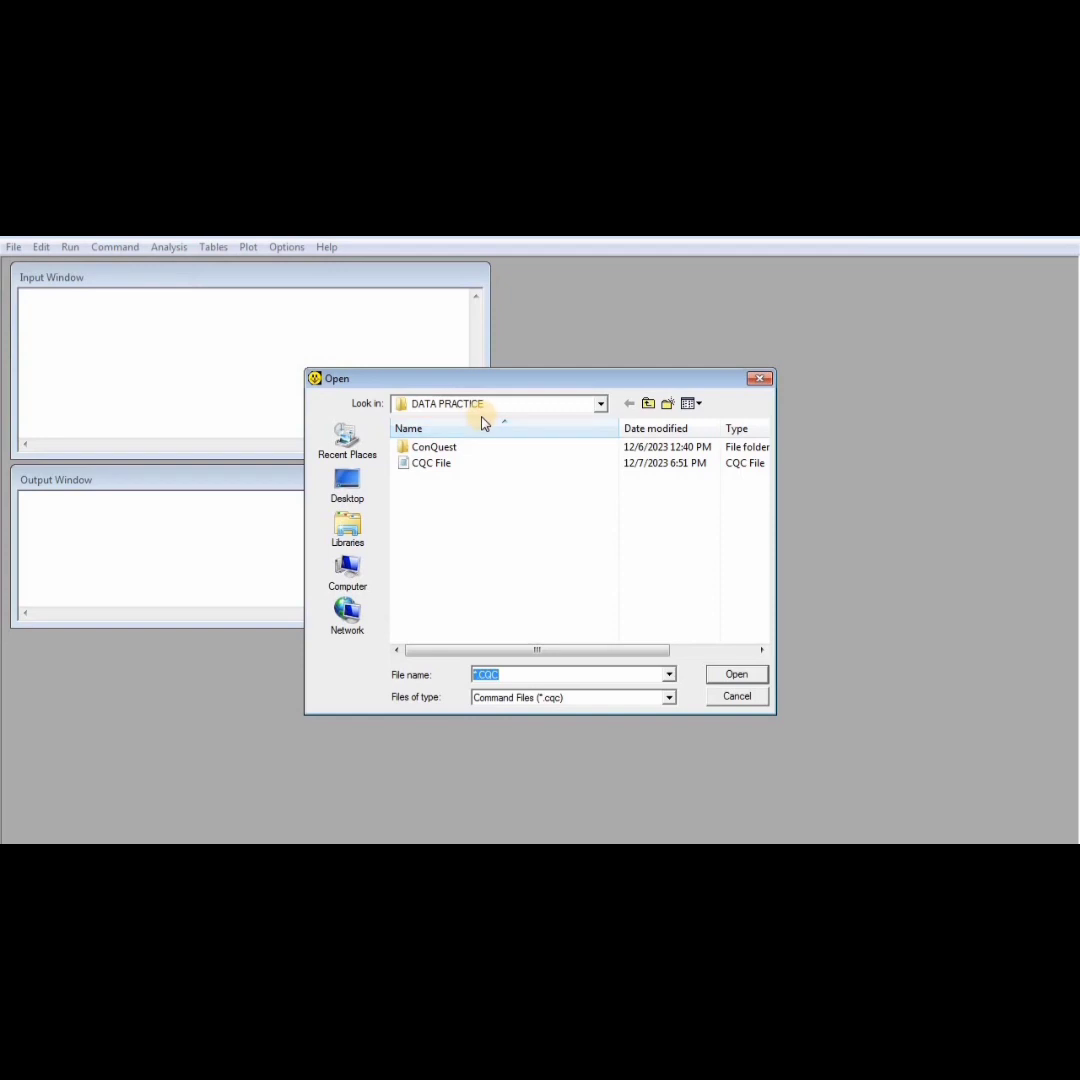
double_click(450, 466)
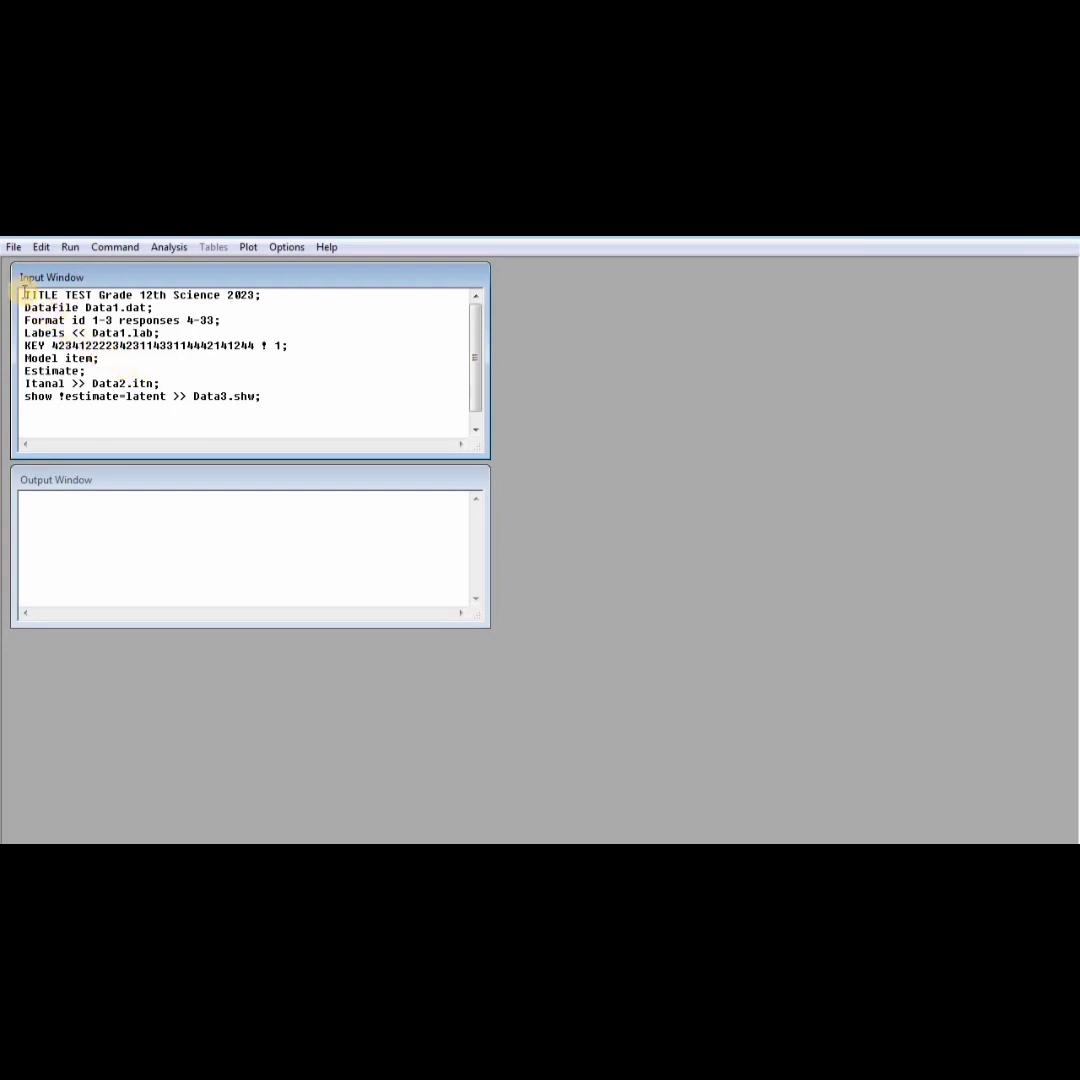
Run only the command lines from TITLE through Estimate to estimate the item model
left_click_drag(24, 291, 113, 375)
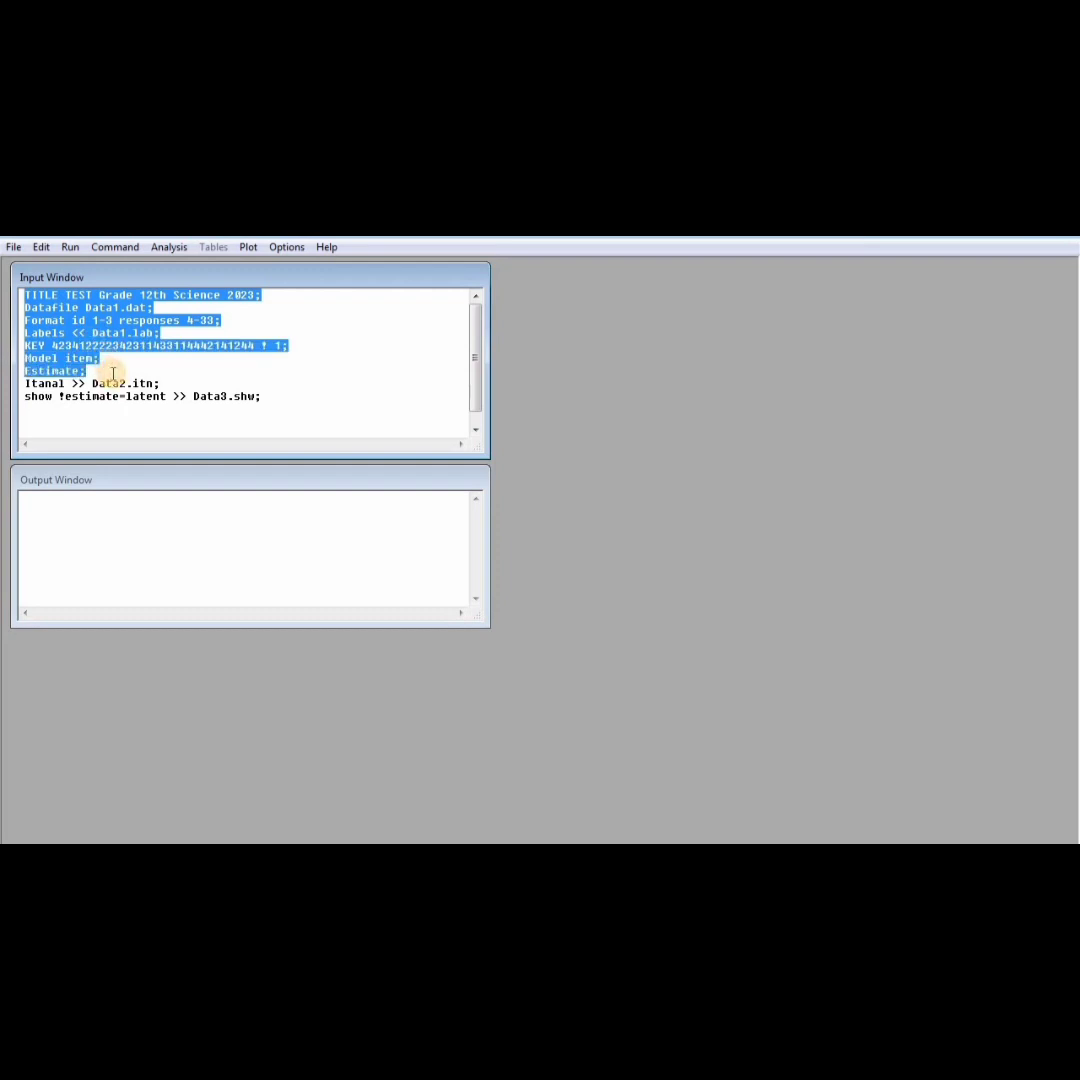
left_click(70, 247)
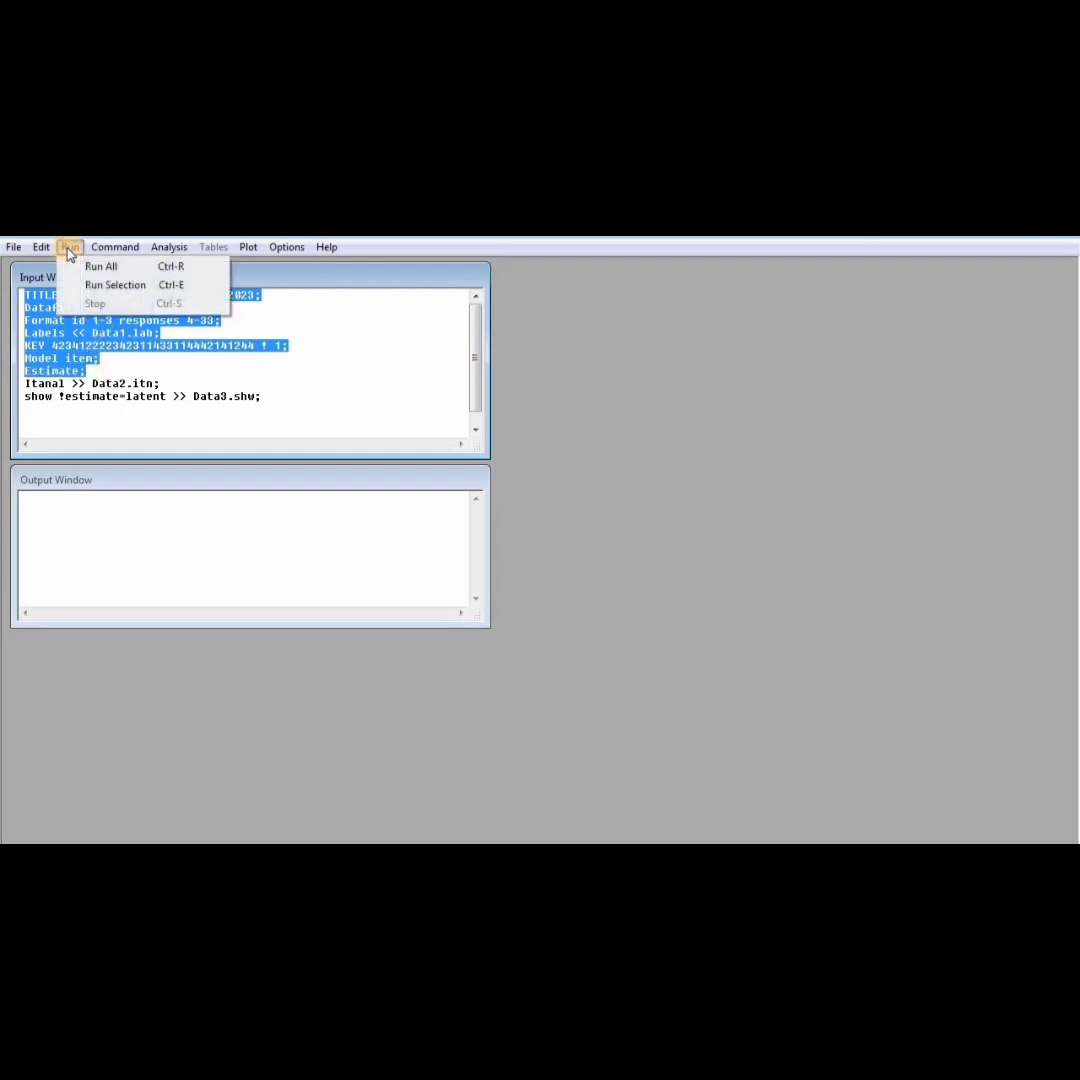
left_click(119, 286)
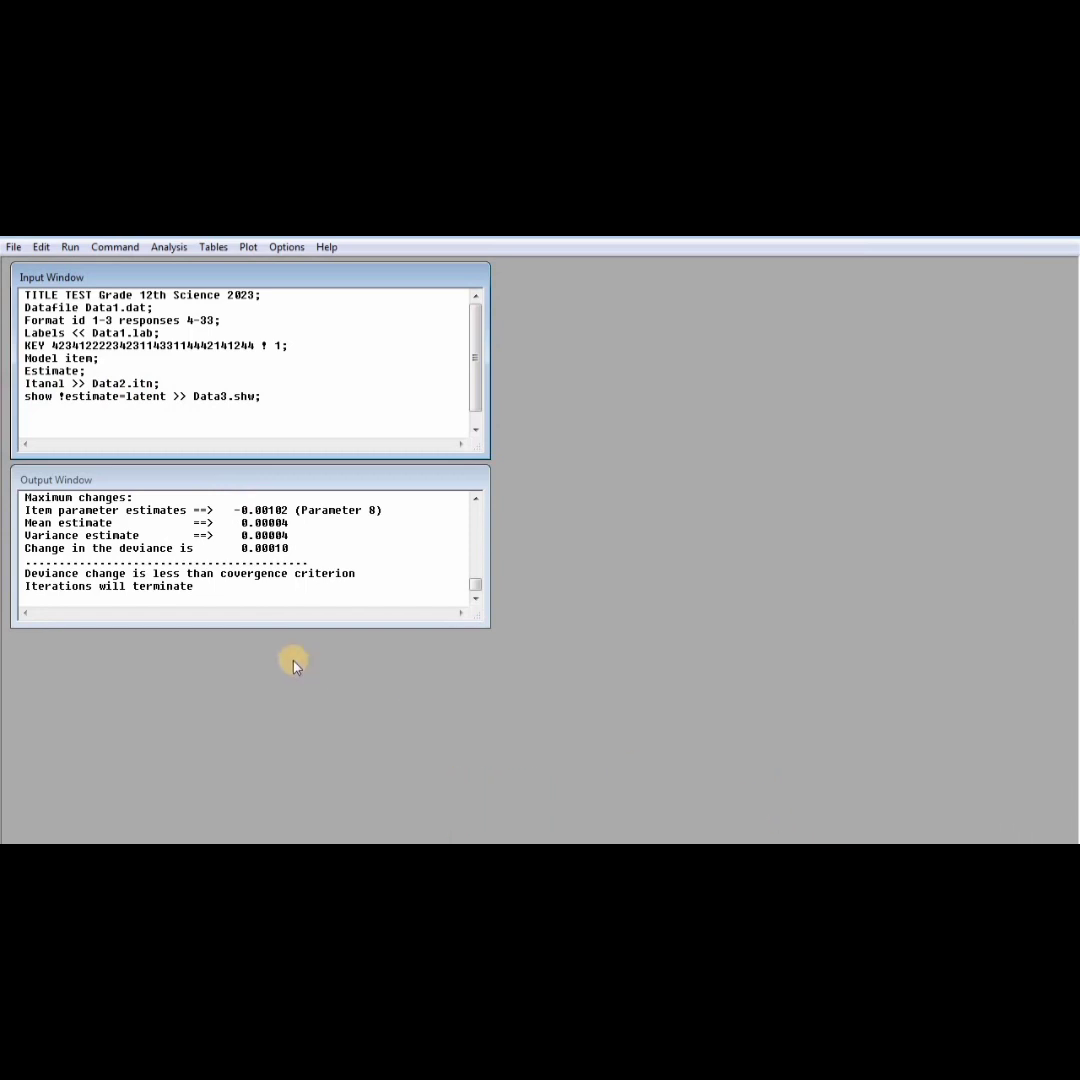
Run only the Itanal and show command lines to write Data2.itn and Data3.shw
left_click_drag(26, 383, 290, 402)
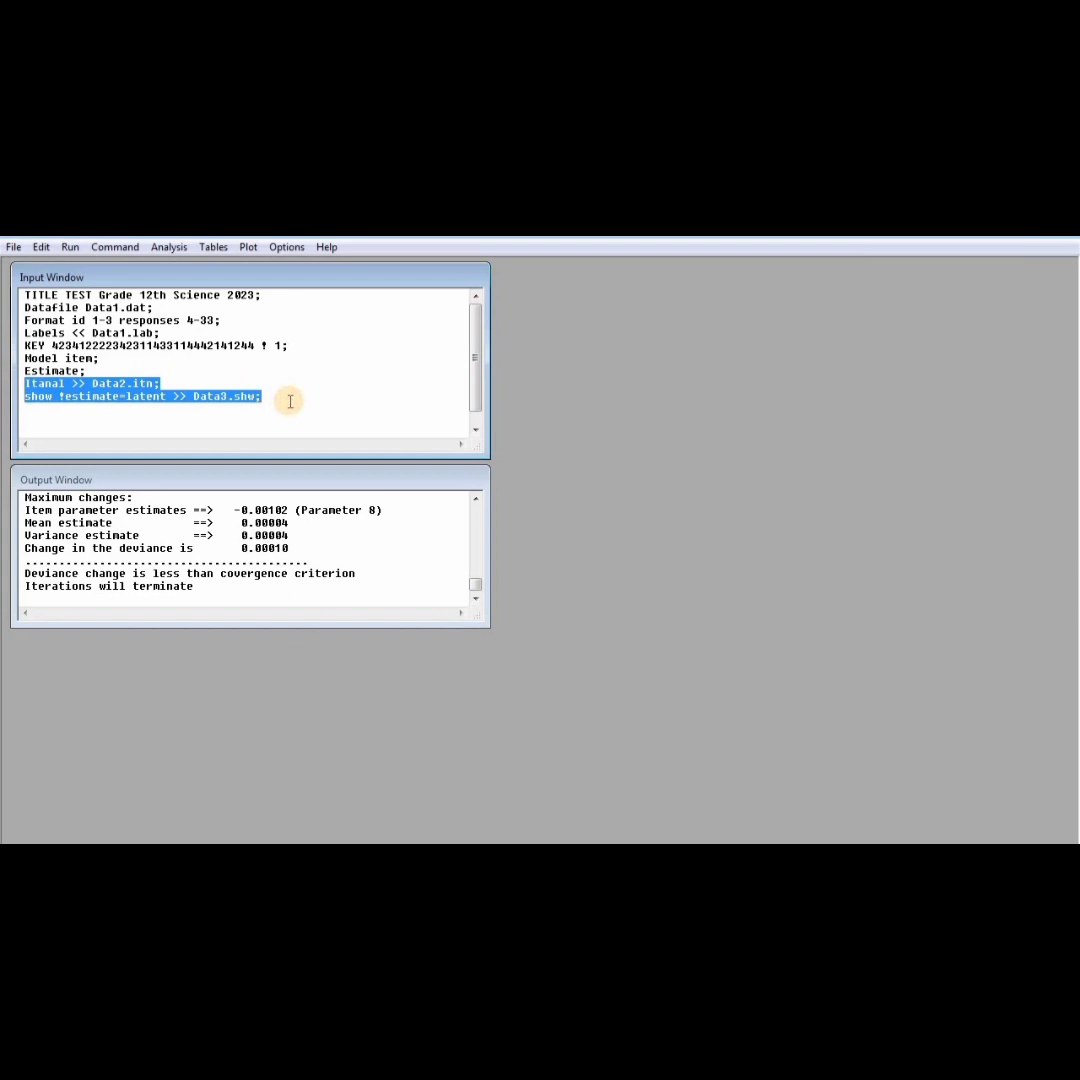
left_click(70, 247)
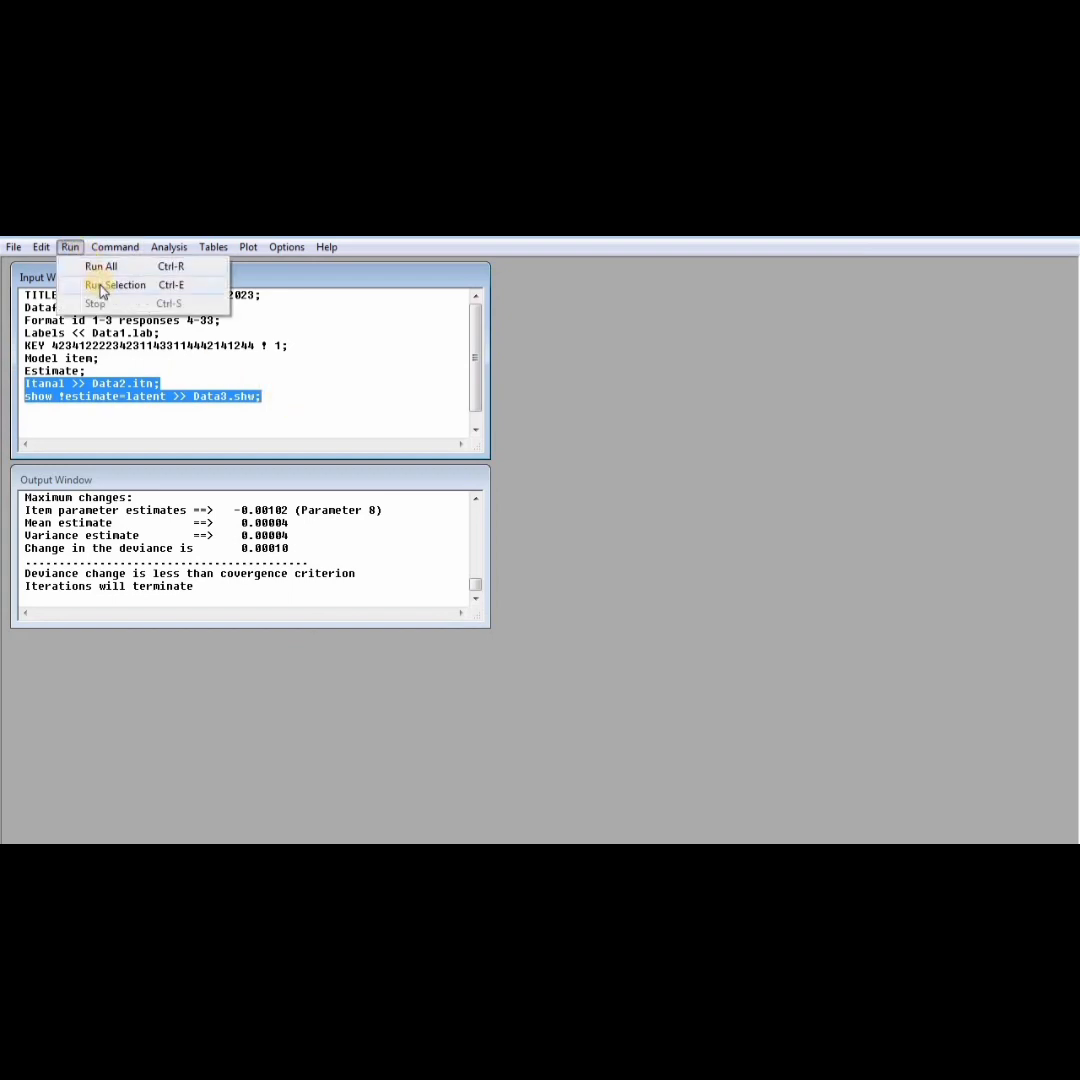
left_click(101, 287)
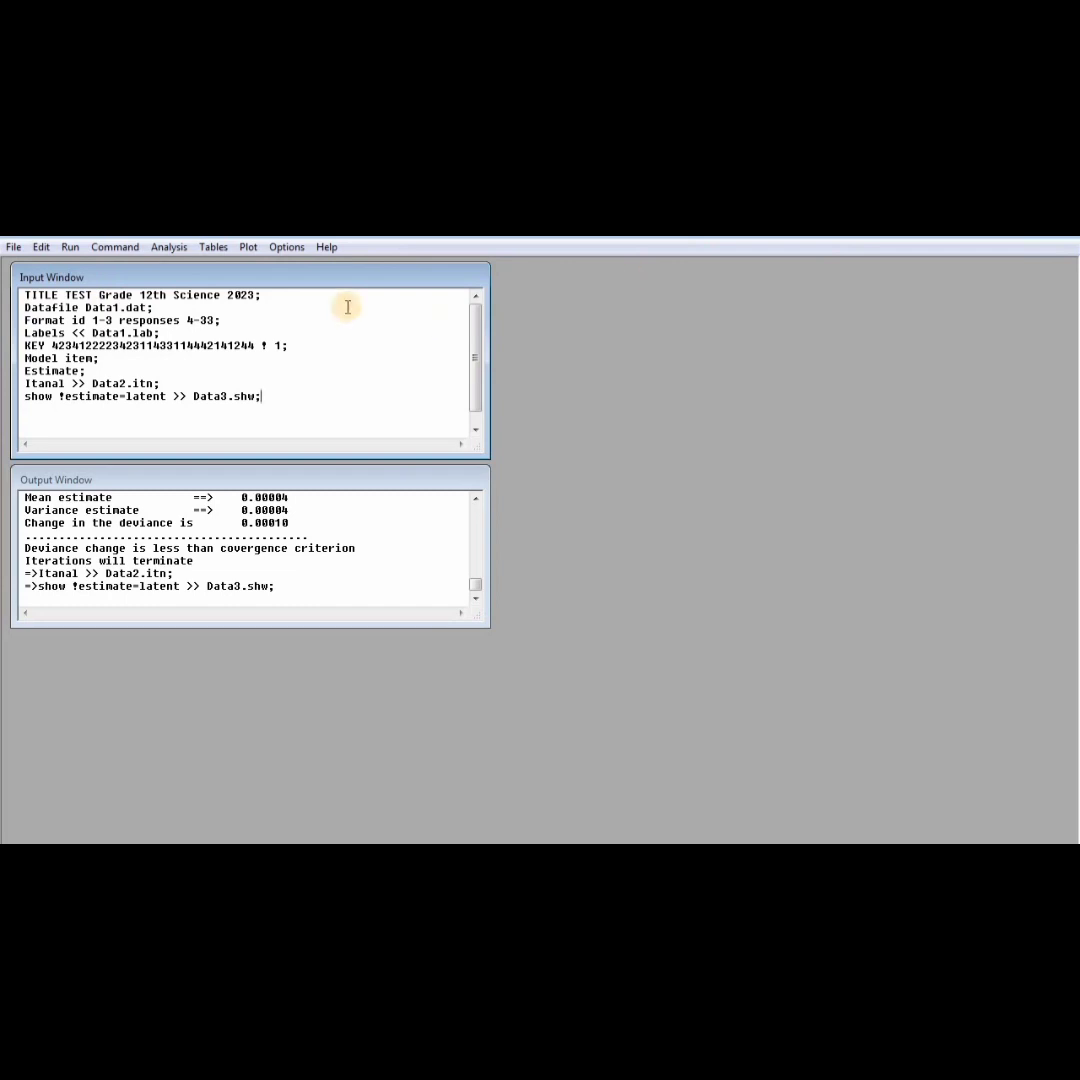
Save the CQC File command file and go back to the DATA PRACTICE folder
left_click_drag(159, 318, 174, 391)
left_click(173, 370)
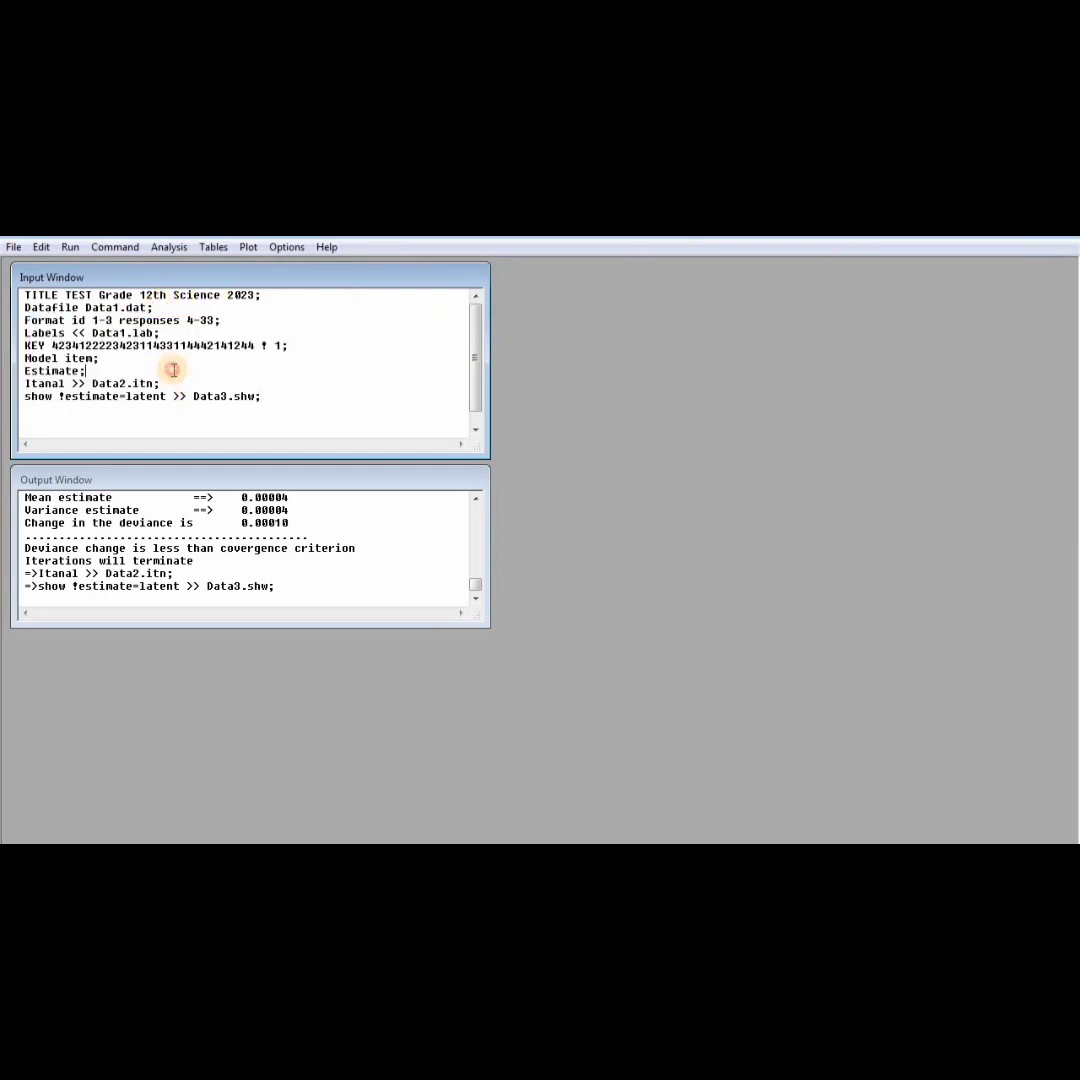
left_click(12, 248)
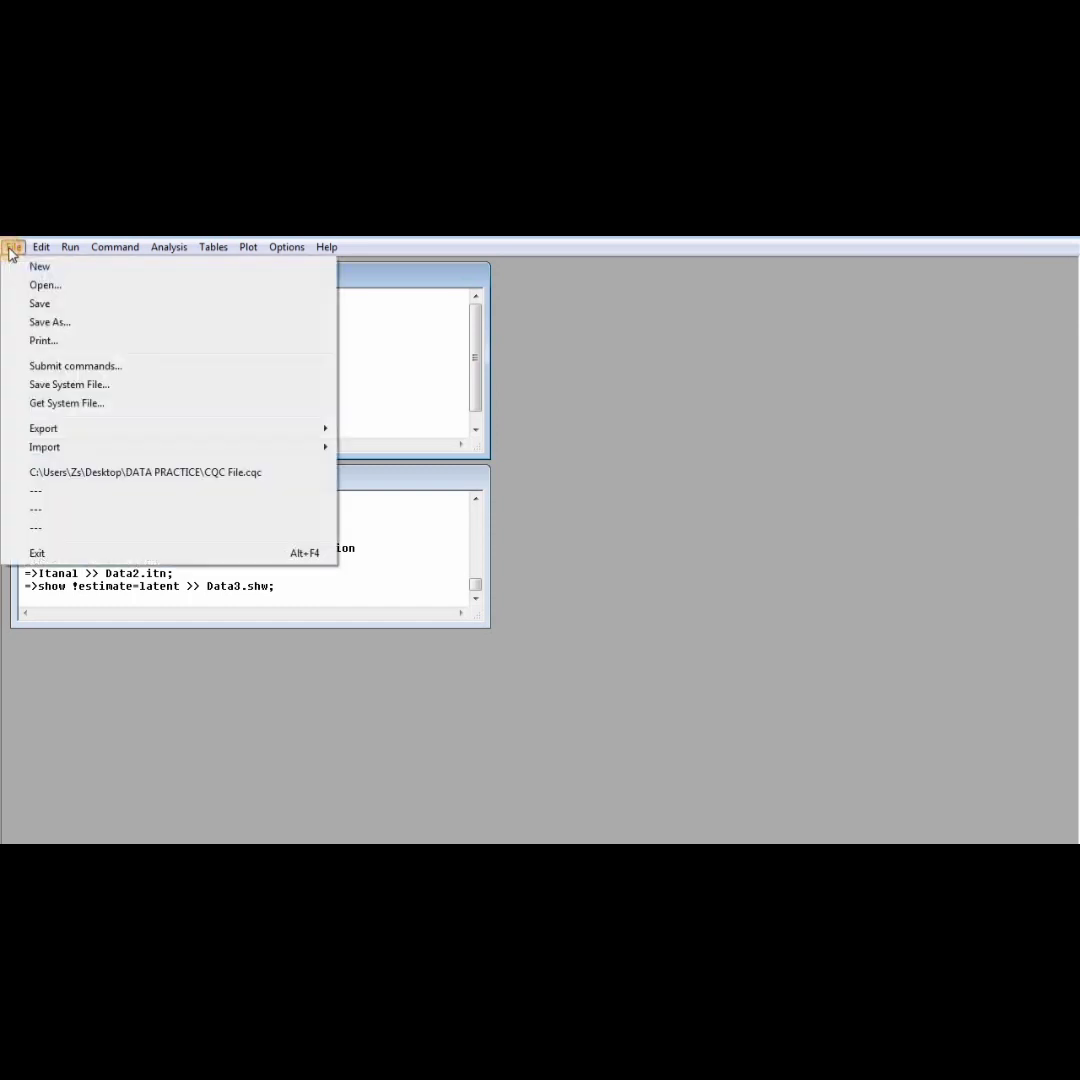
left_click(55, 308)
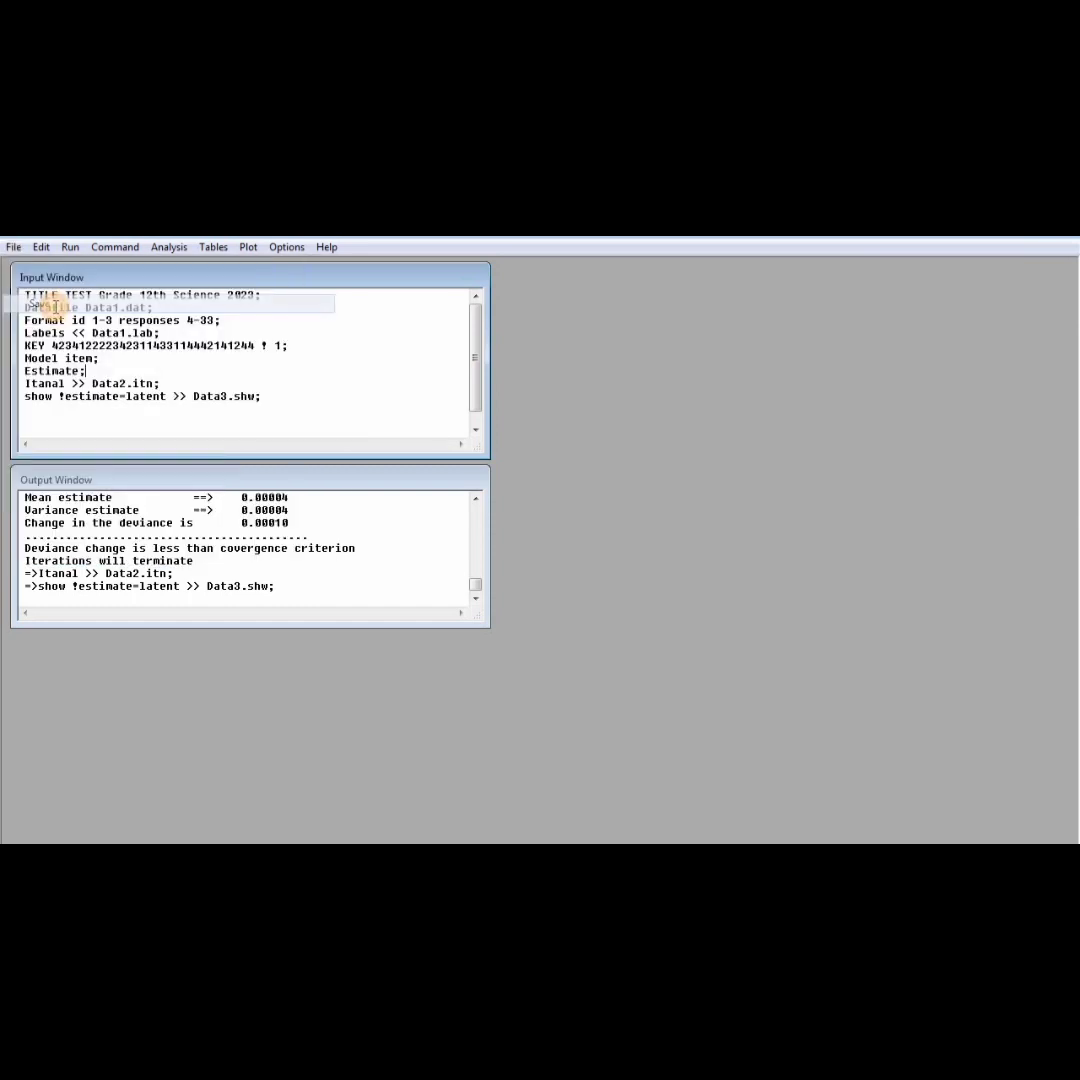
left_click(12, 248)
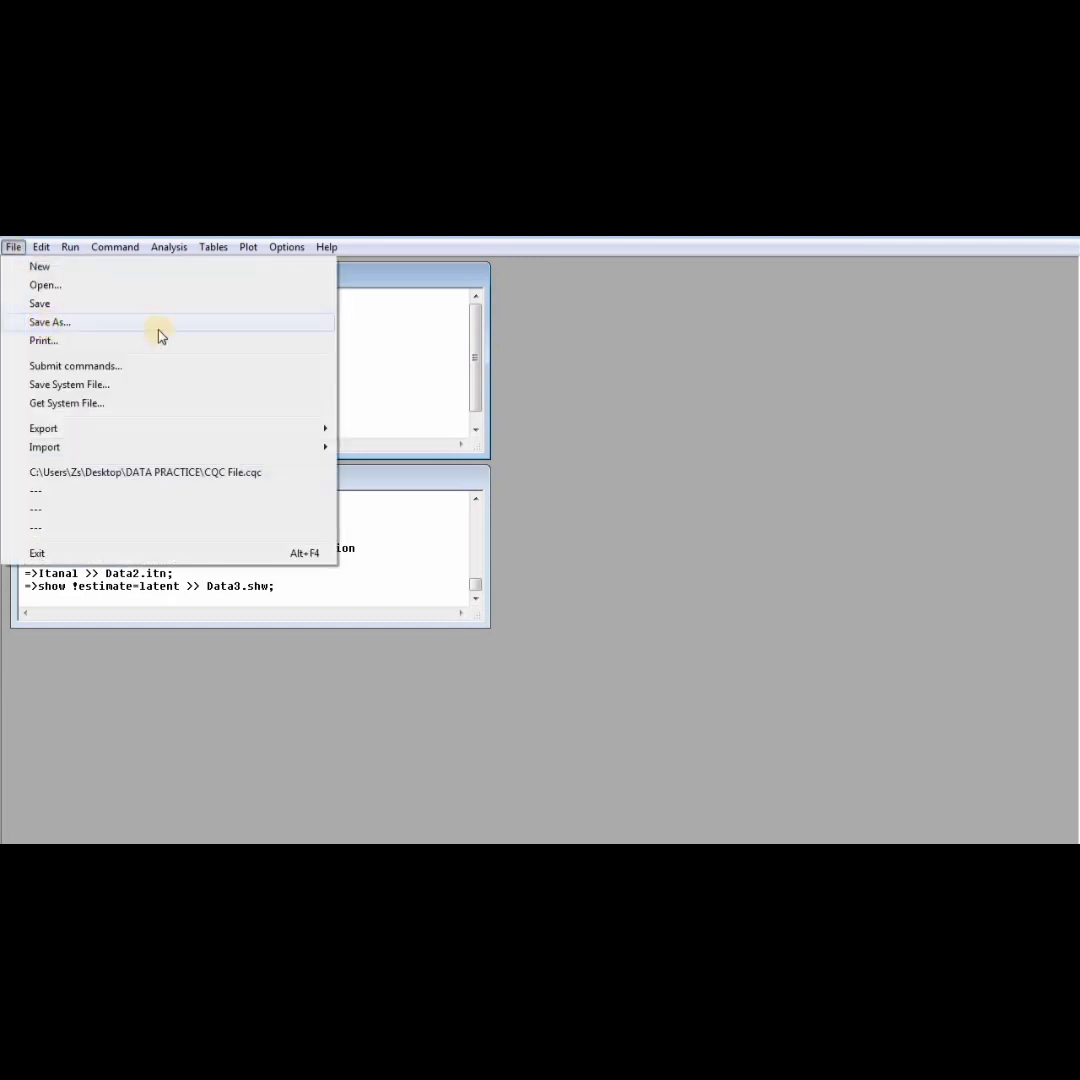
left_click(412, 362)
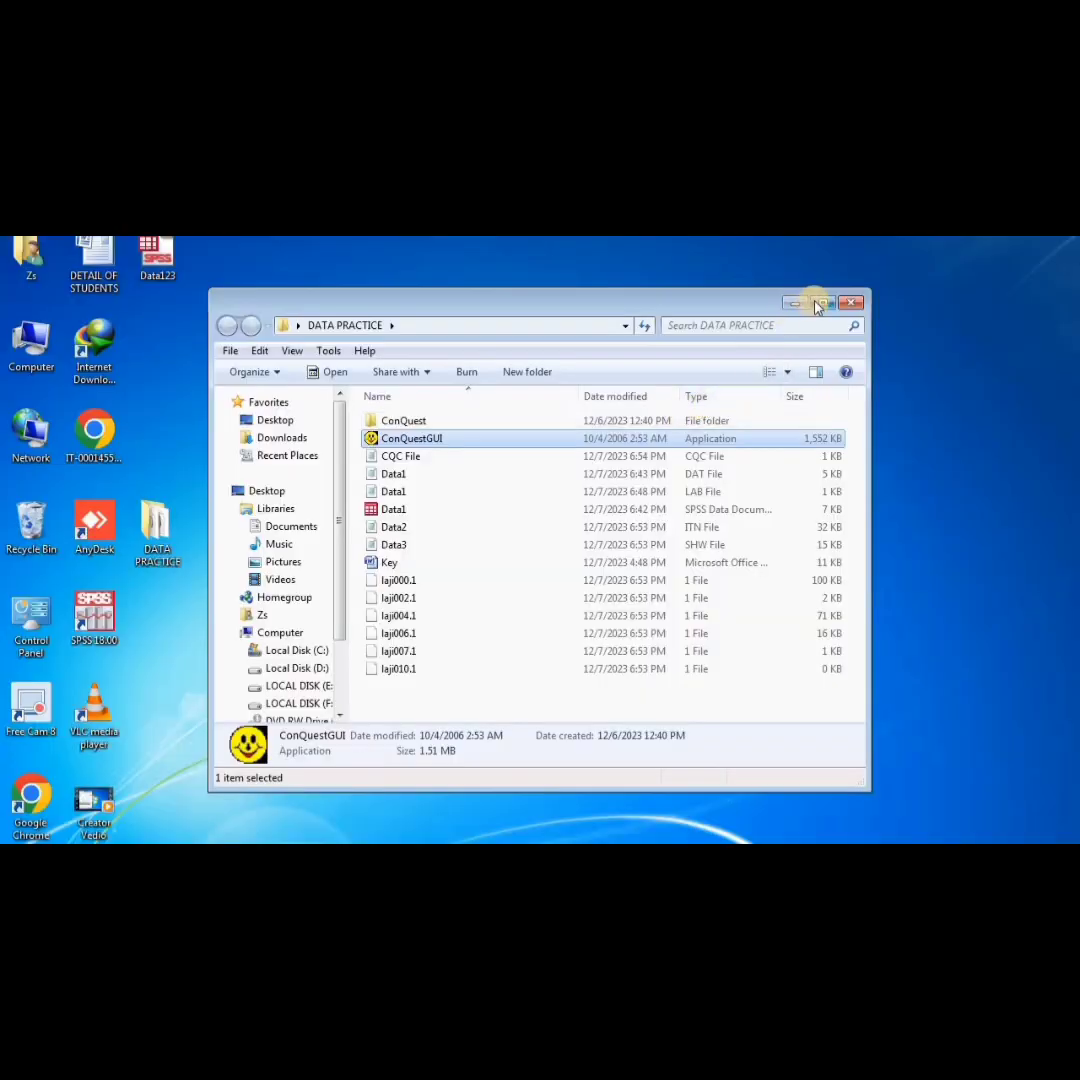
Maximize the DATA PRACTICE folder window, close ConQuest and return to the folder
left_click(819, 303)
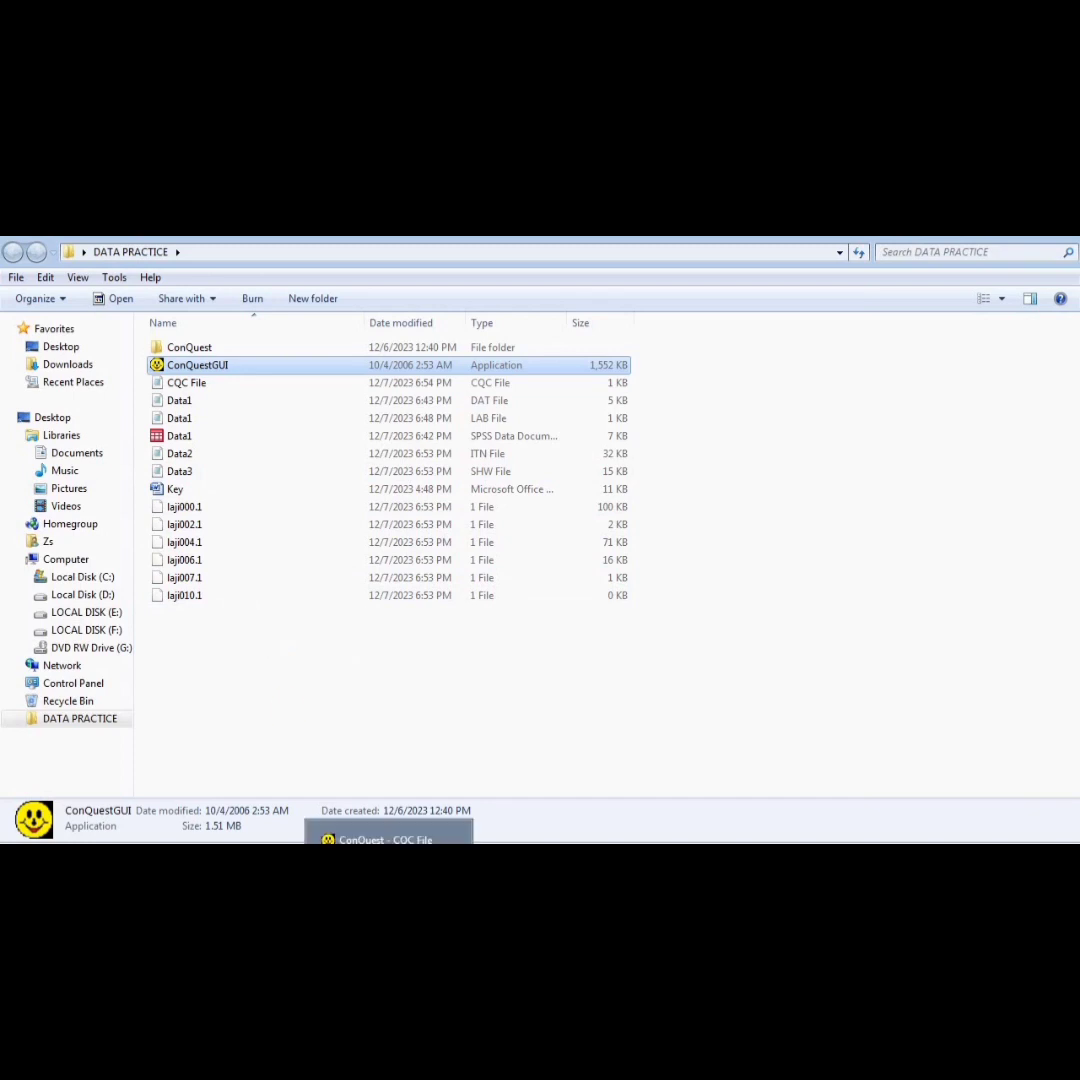
key("alt+Tab")
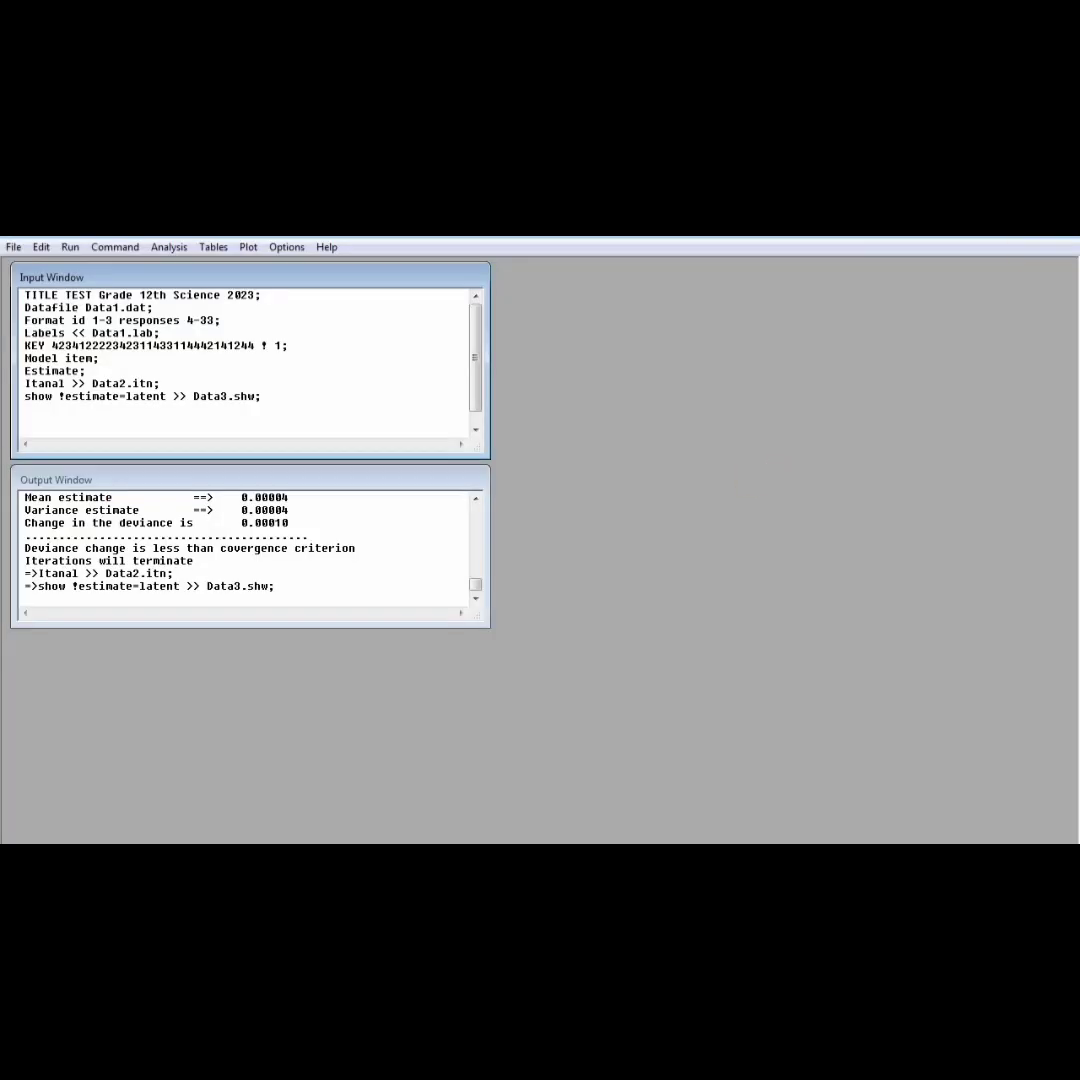
key("alt+Tab")
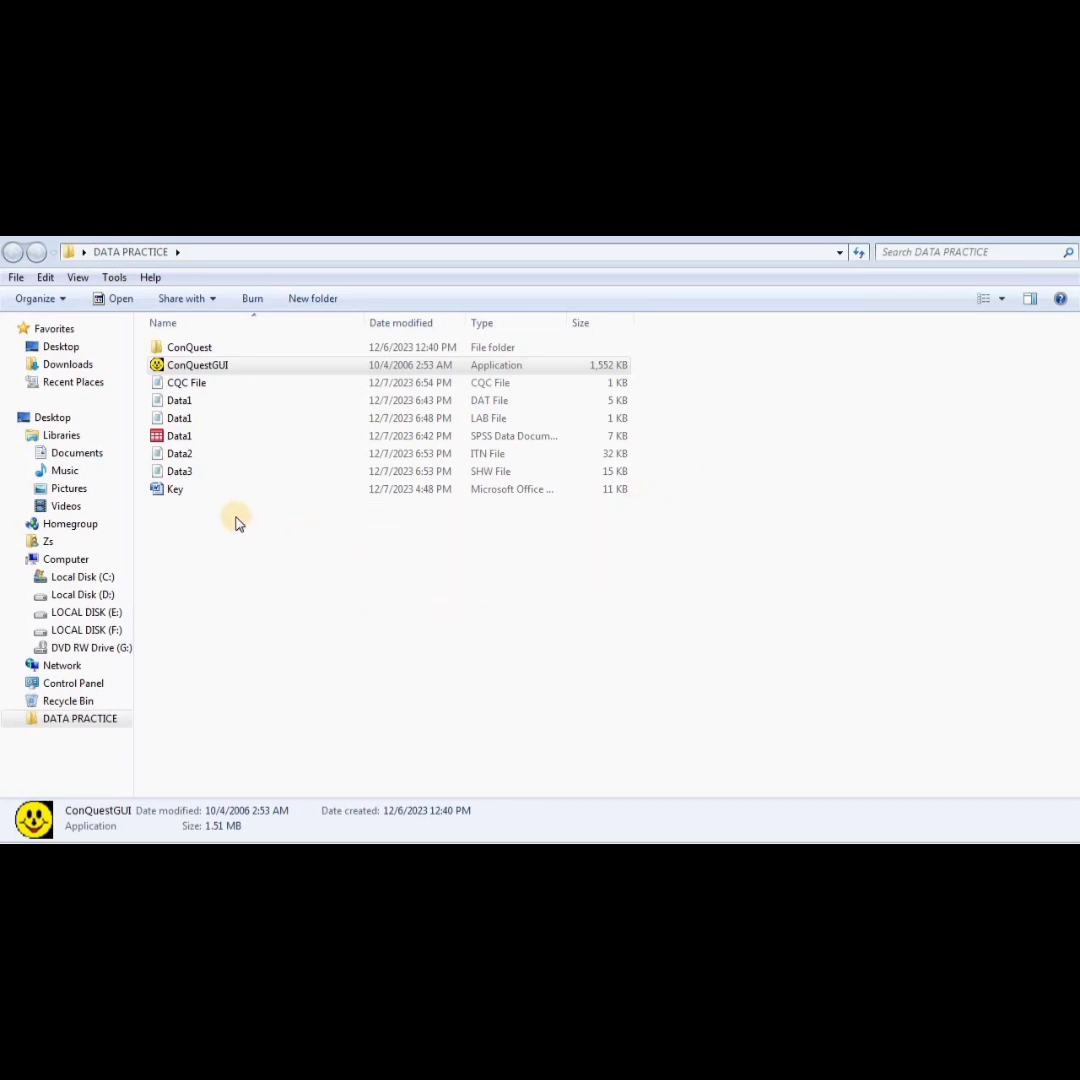
Open the Data2 ITN file with Notepad
right_click(365, 458)
left_click(330, 458)
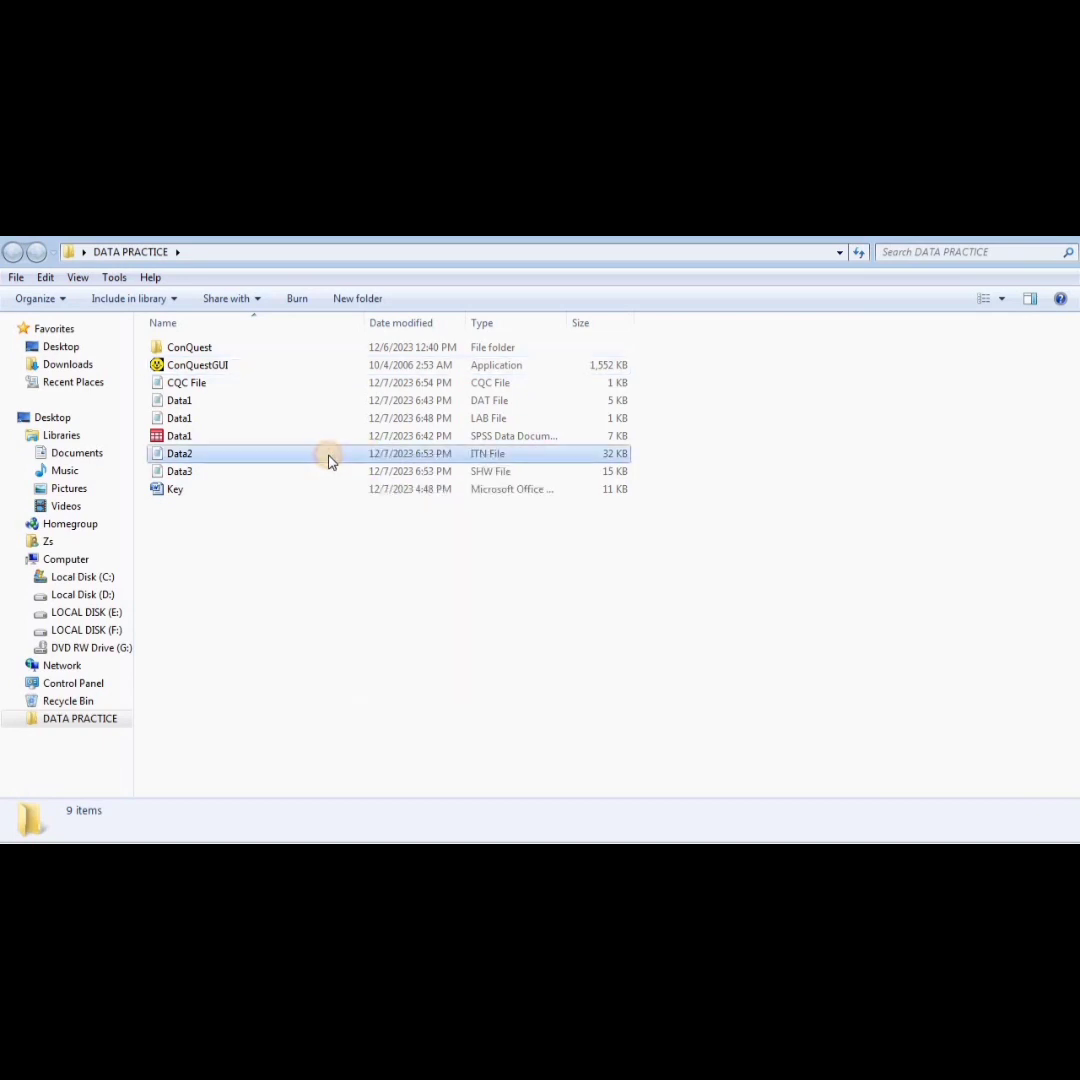
right_click(361, 455)
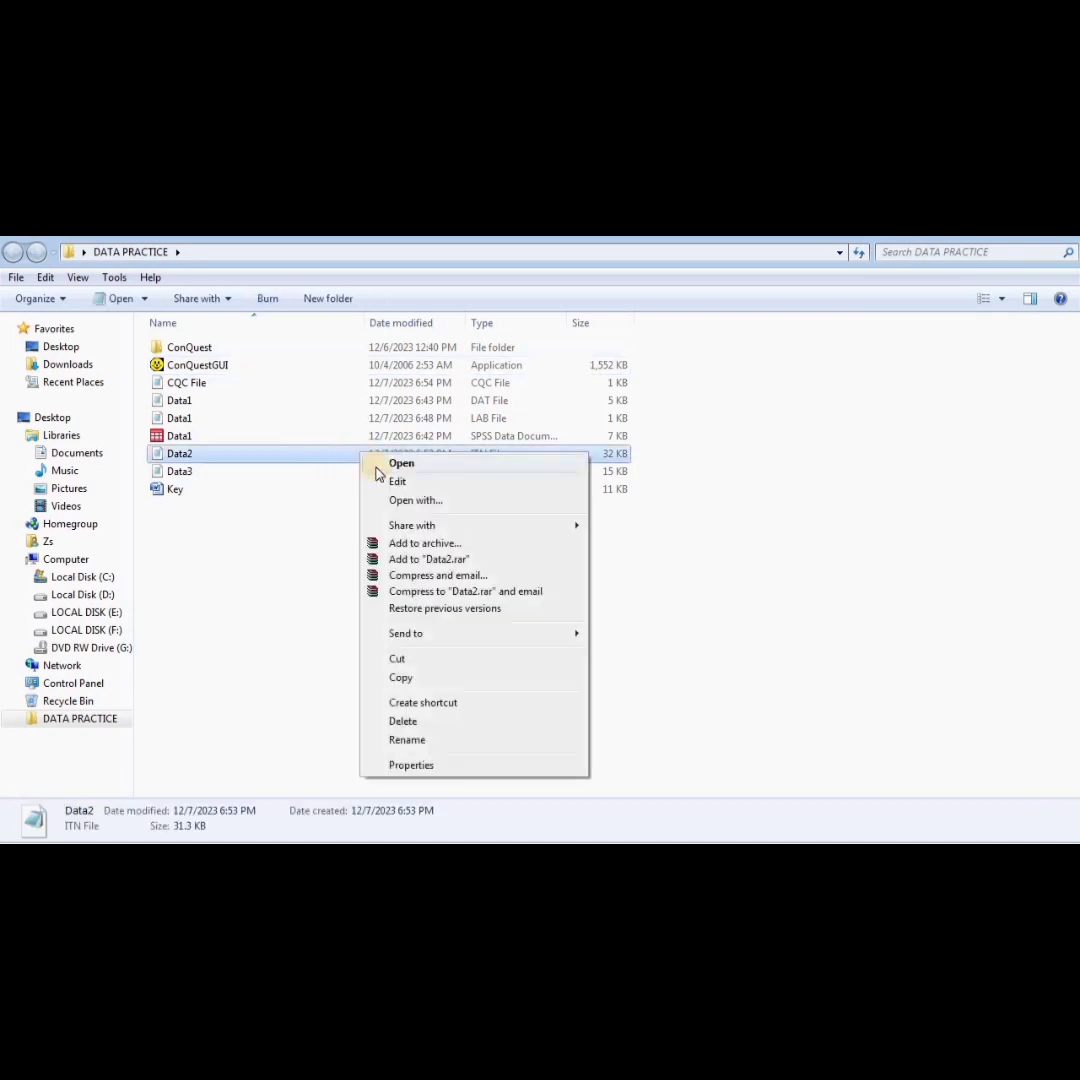
left_click(440, 503)
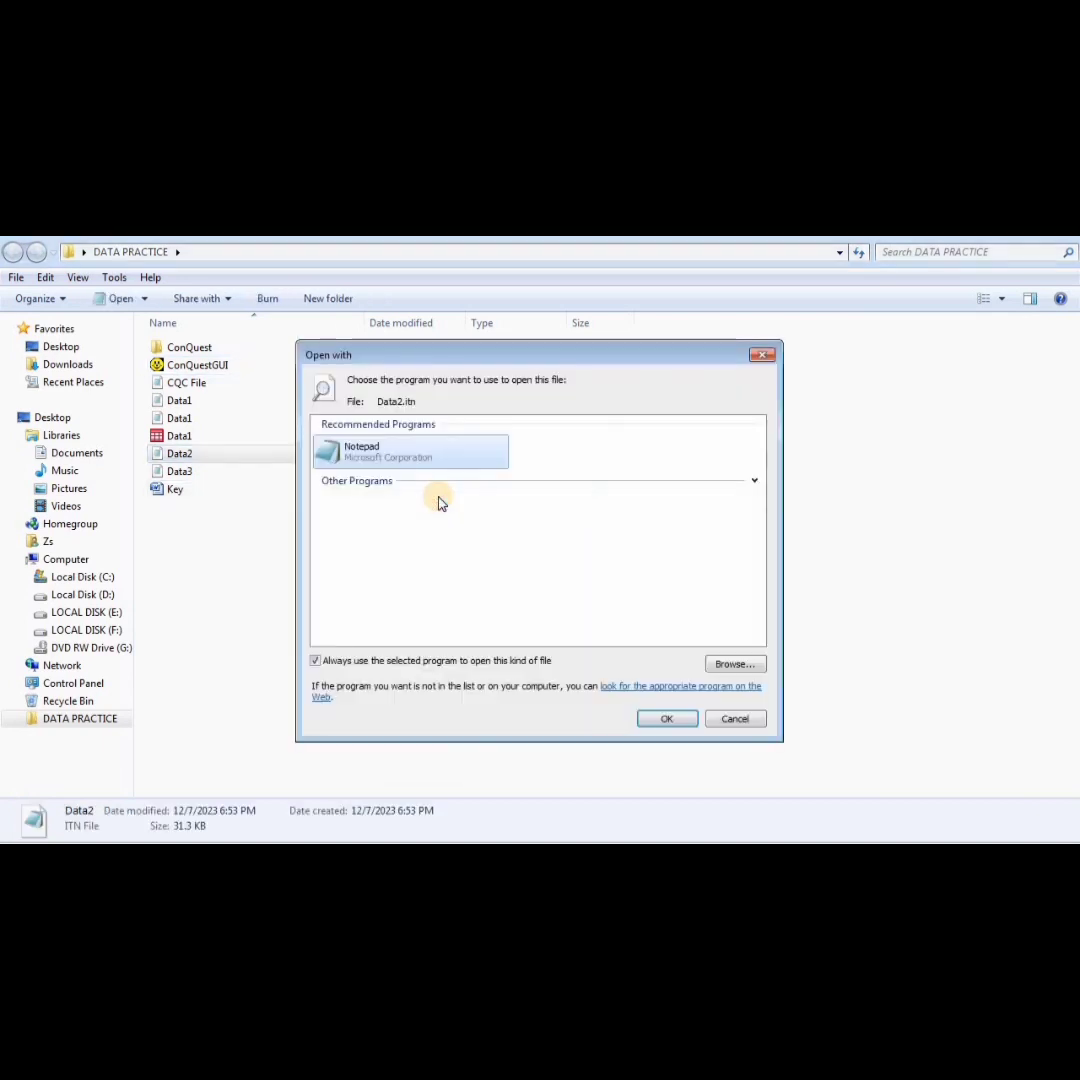
double_click(398, 451)
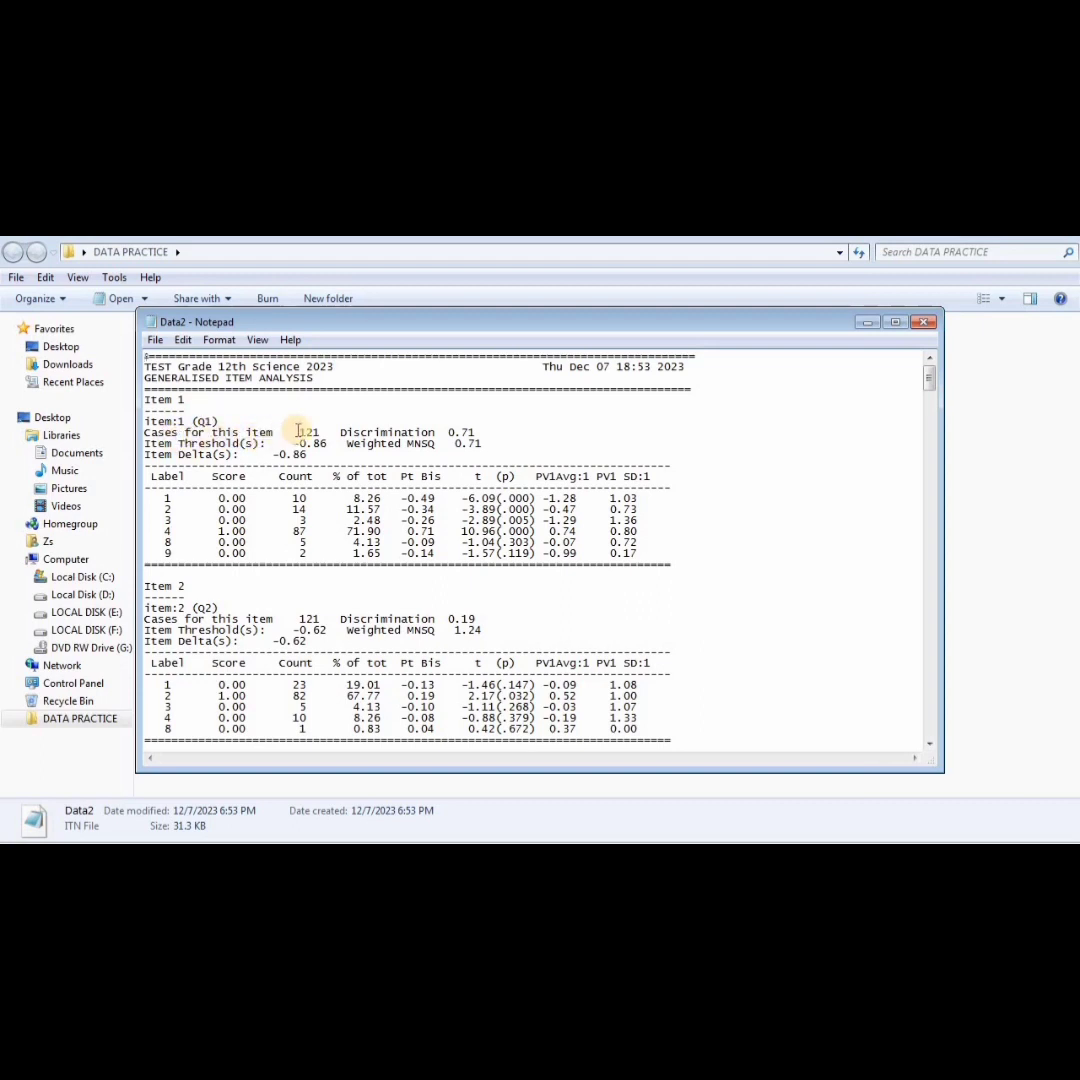
Examine item 1's number of cases, item threshold and item delta in the Data2 item analysis
left_click_drag(298, 432, 321, 432)
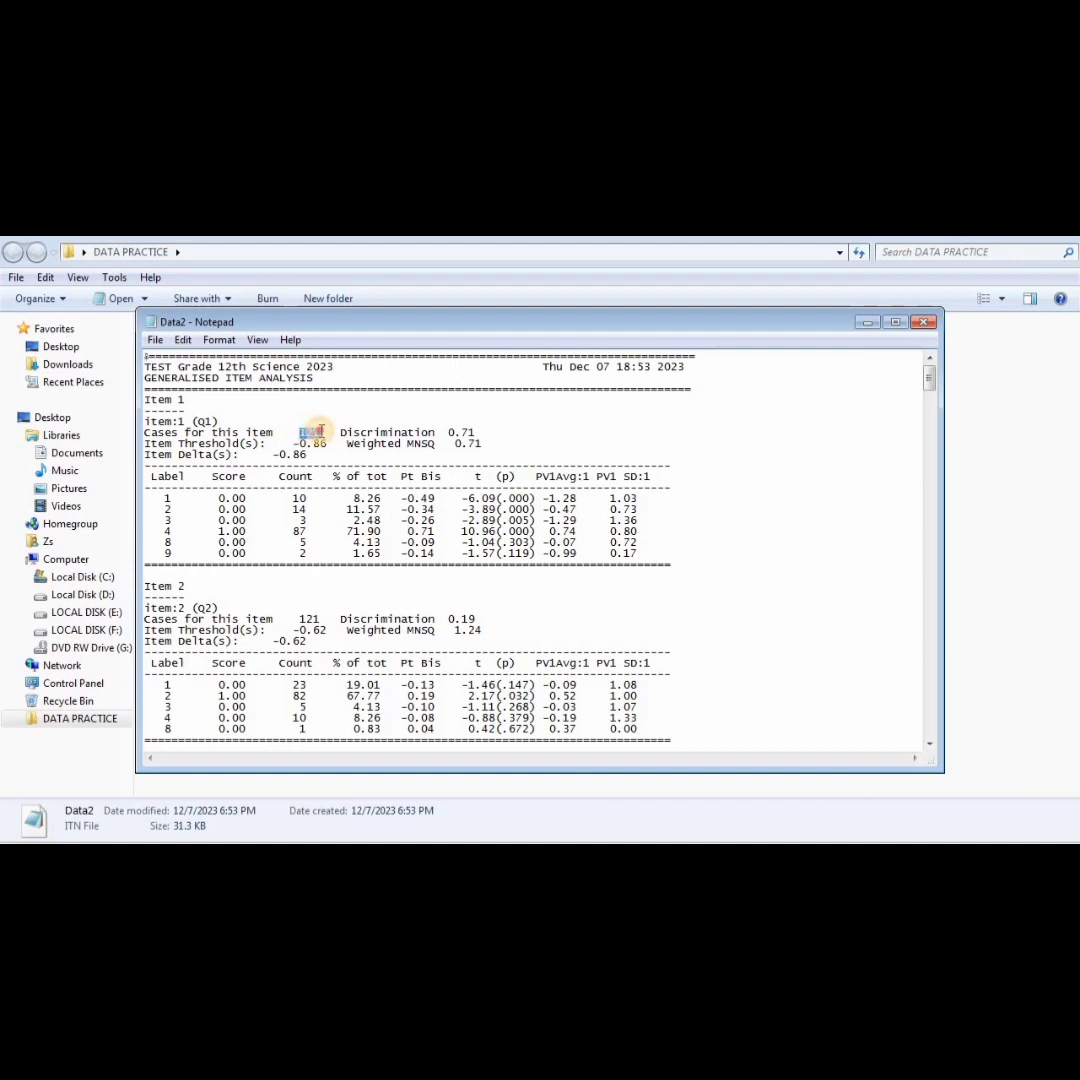
left_click(321, 432)
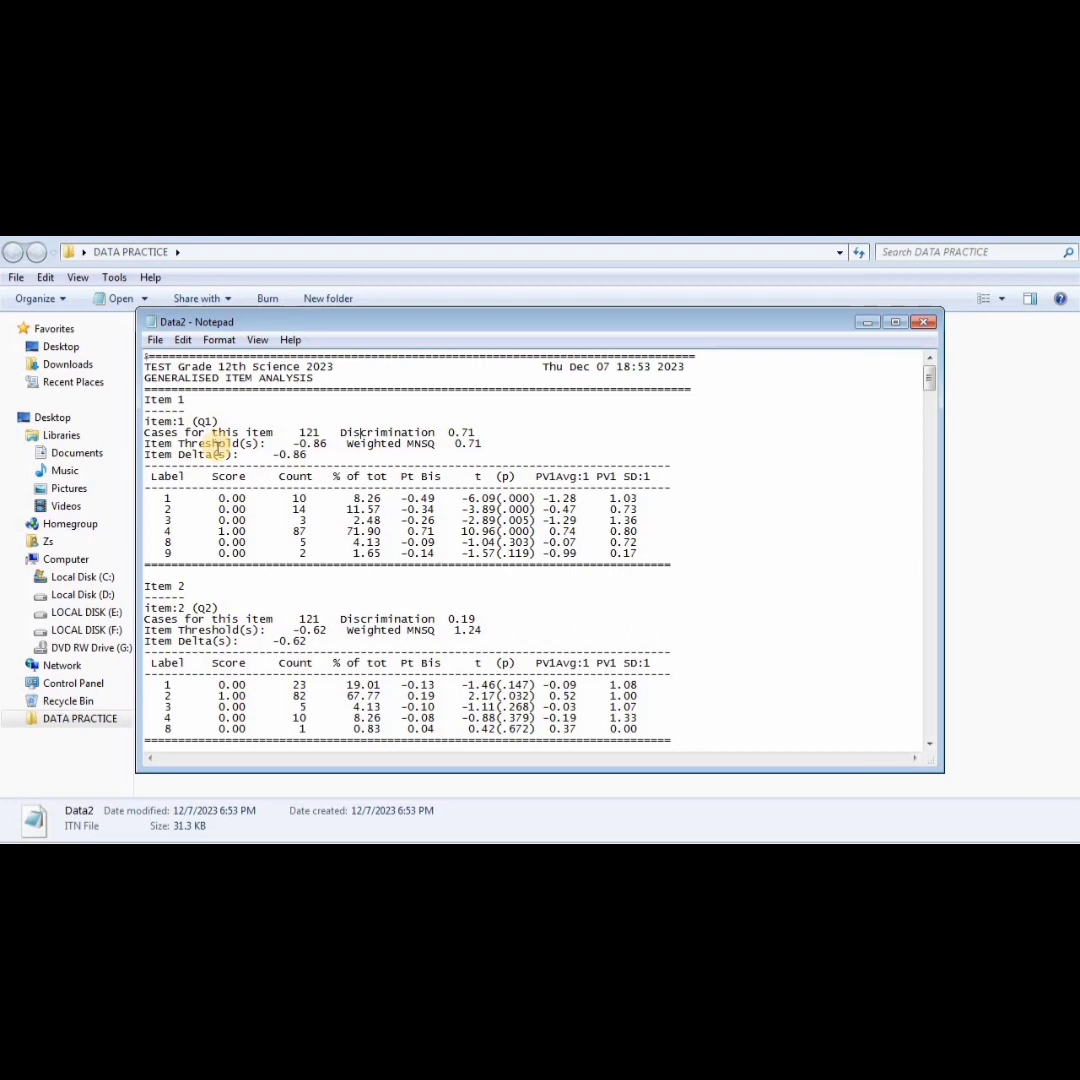
left_click_drag(145, 444, 325, 447)
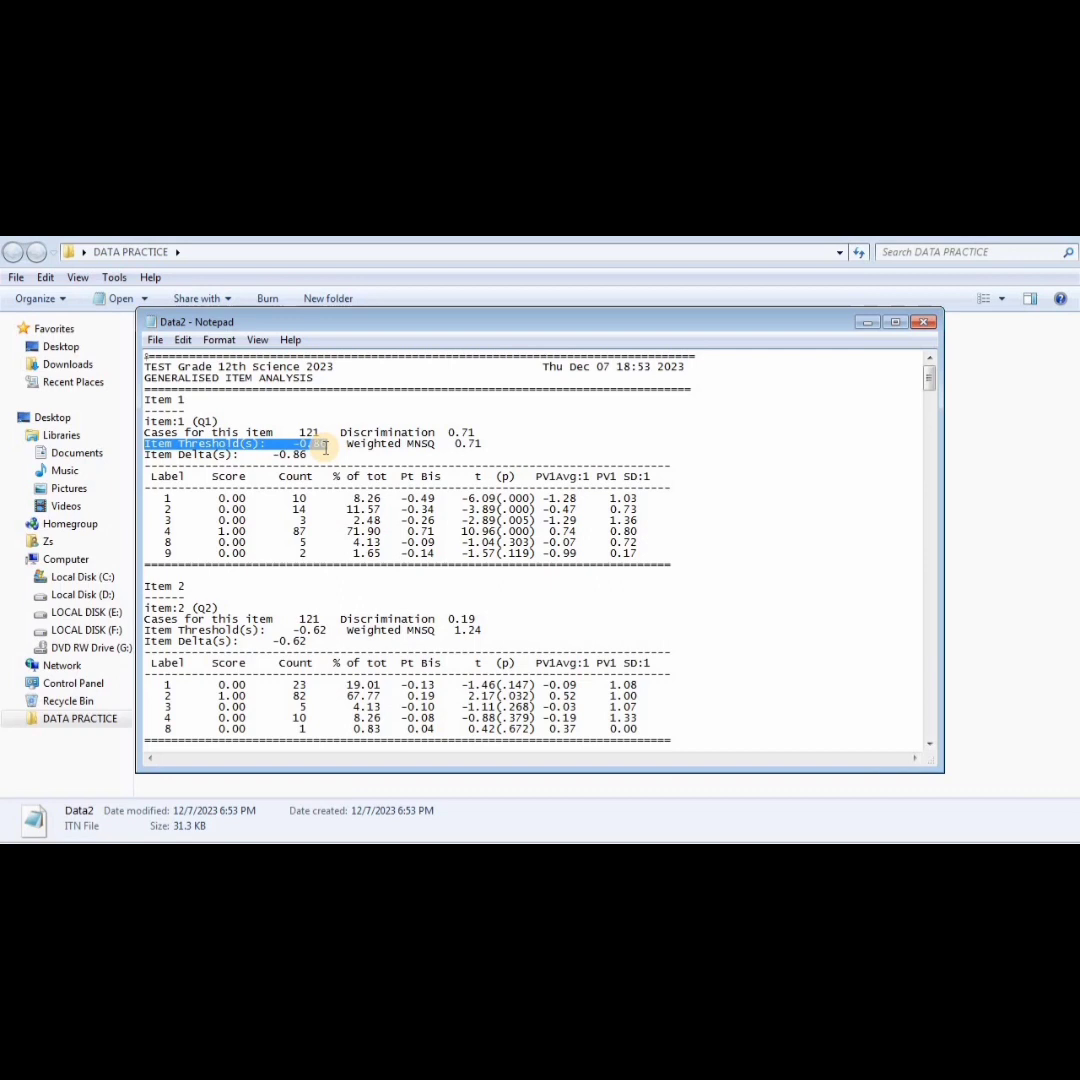
left_click_drag(325, 447, 325, 447)
left_click(325, 447)
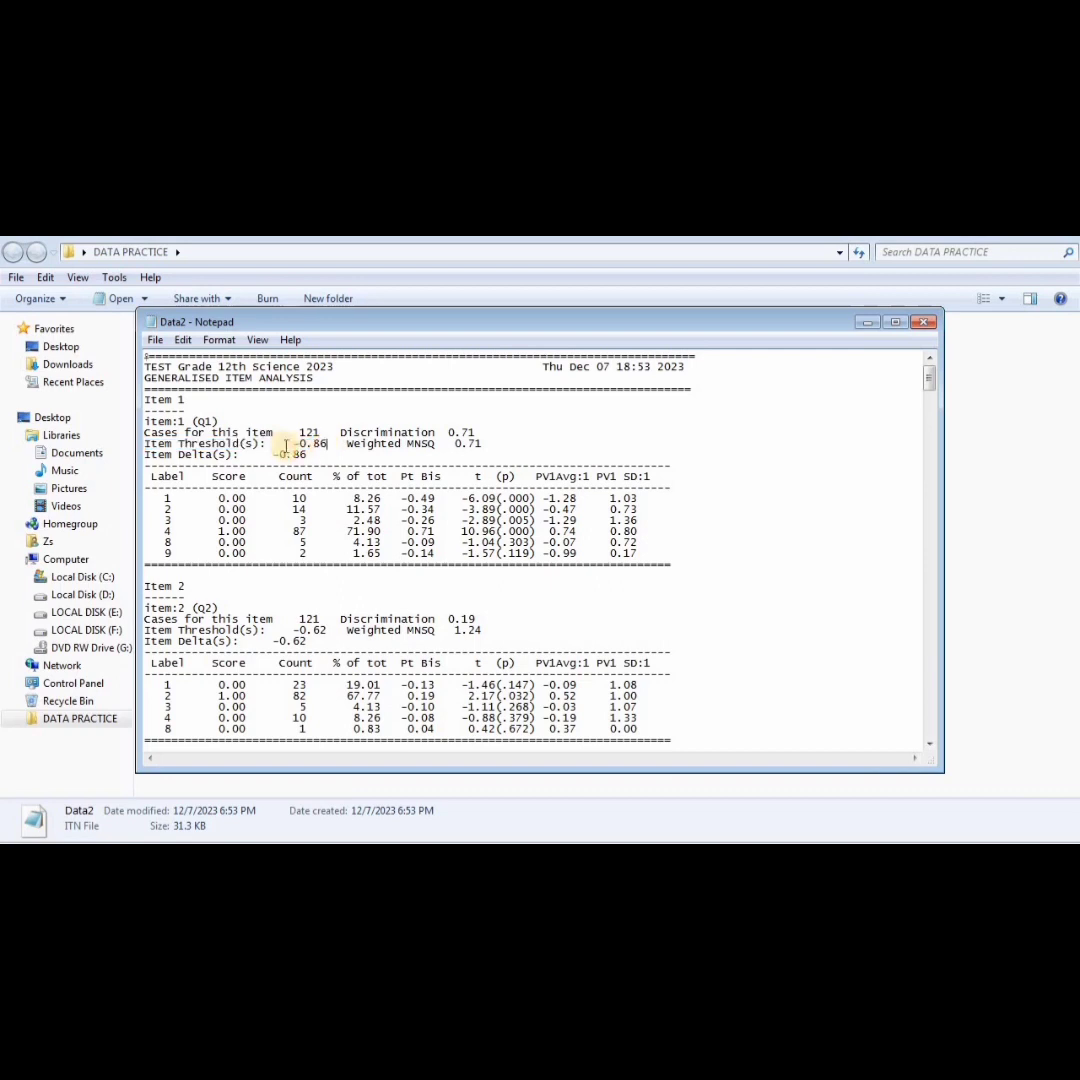
left_click(311, 455)
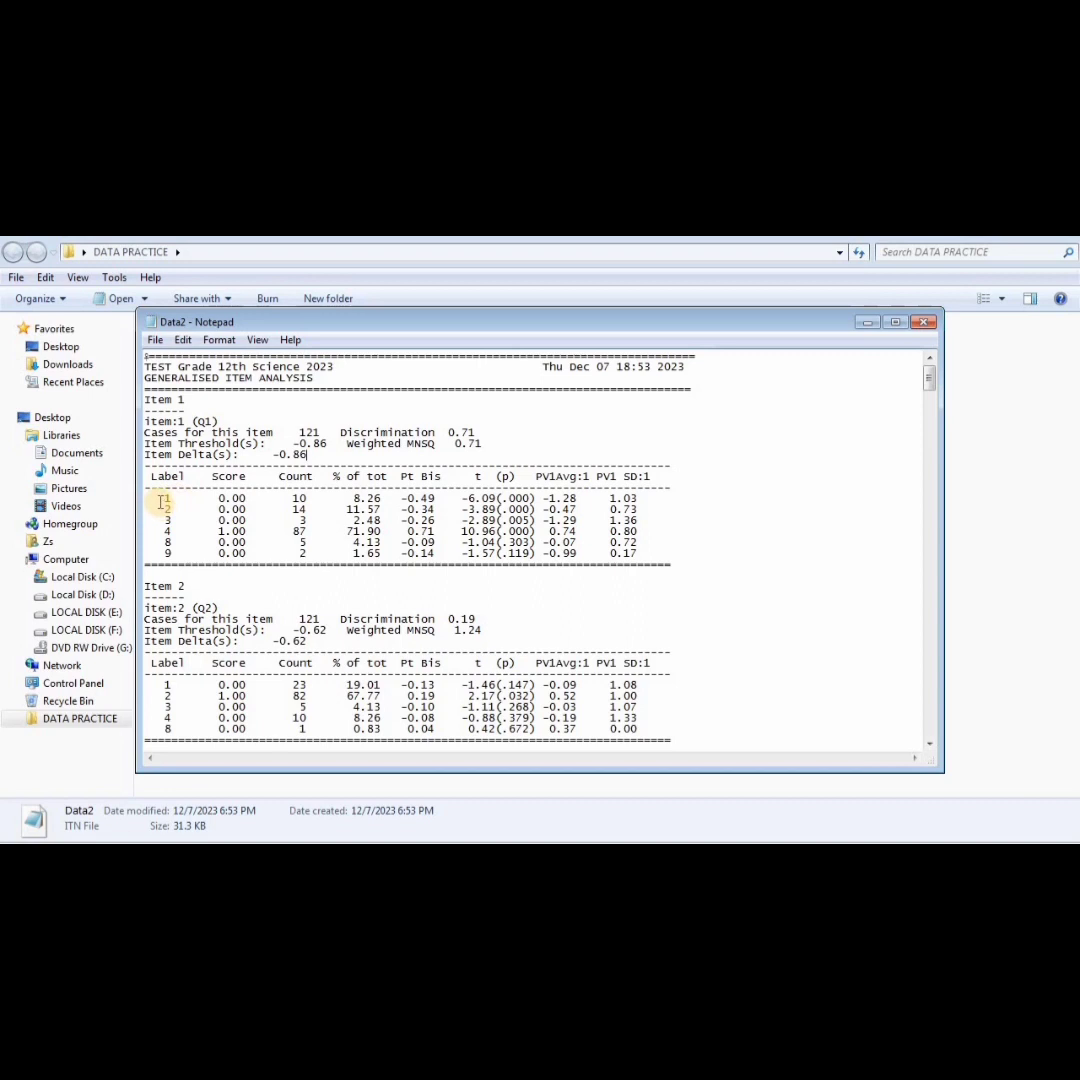
Read across item 1's label 1 row, covering its score, count and percentage of total
left_click_drag(165, 498, 201, 497)
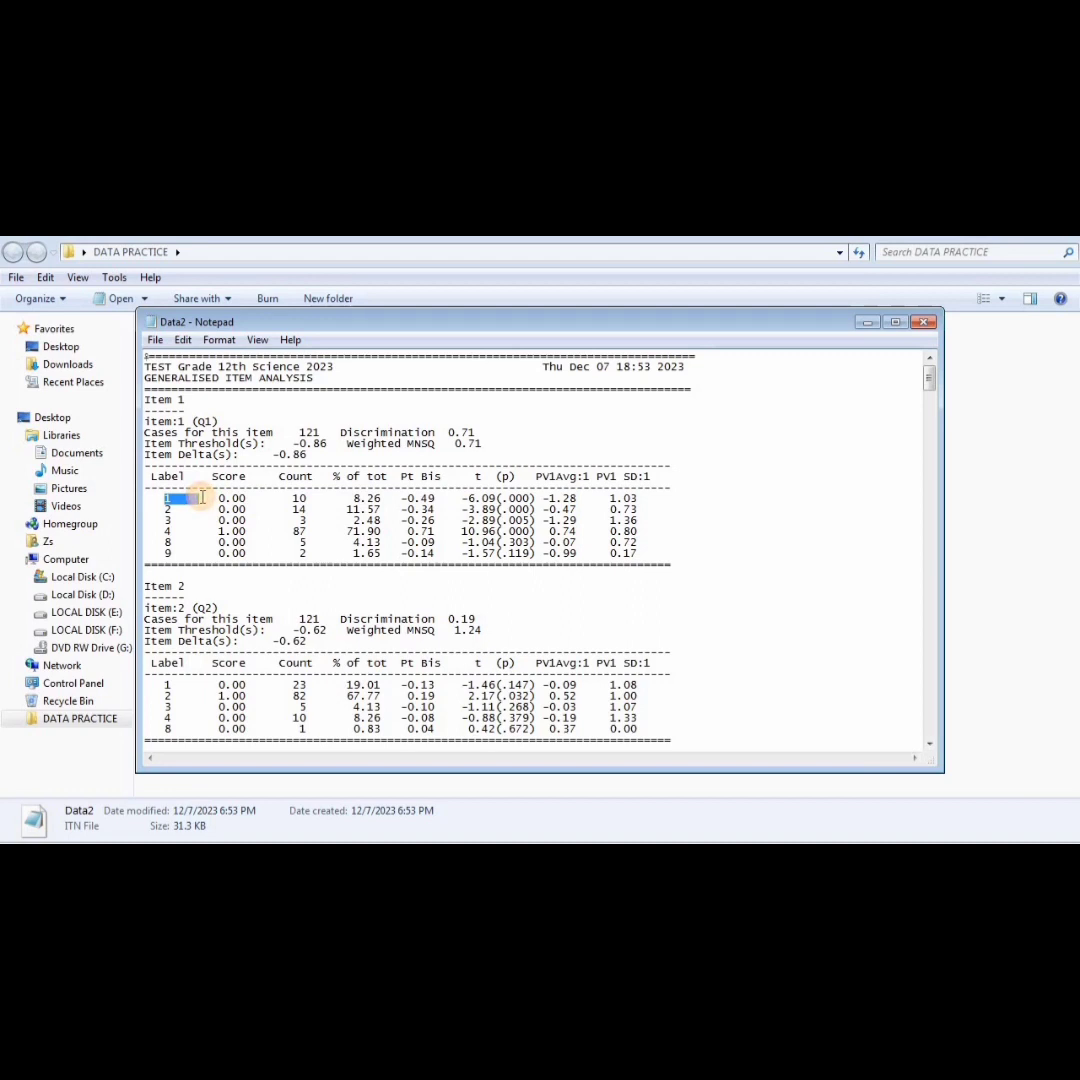
left_click_drag(201, 497, 250, 497)
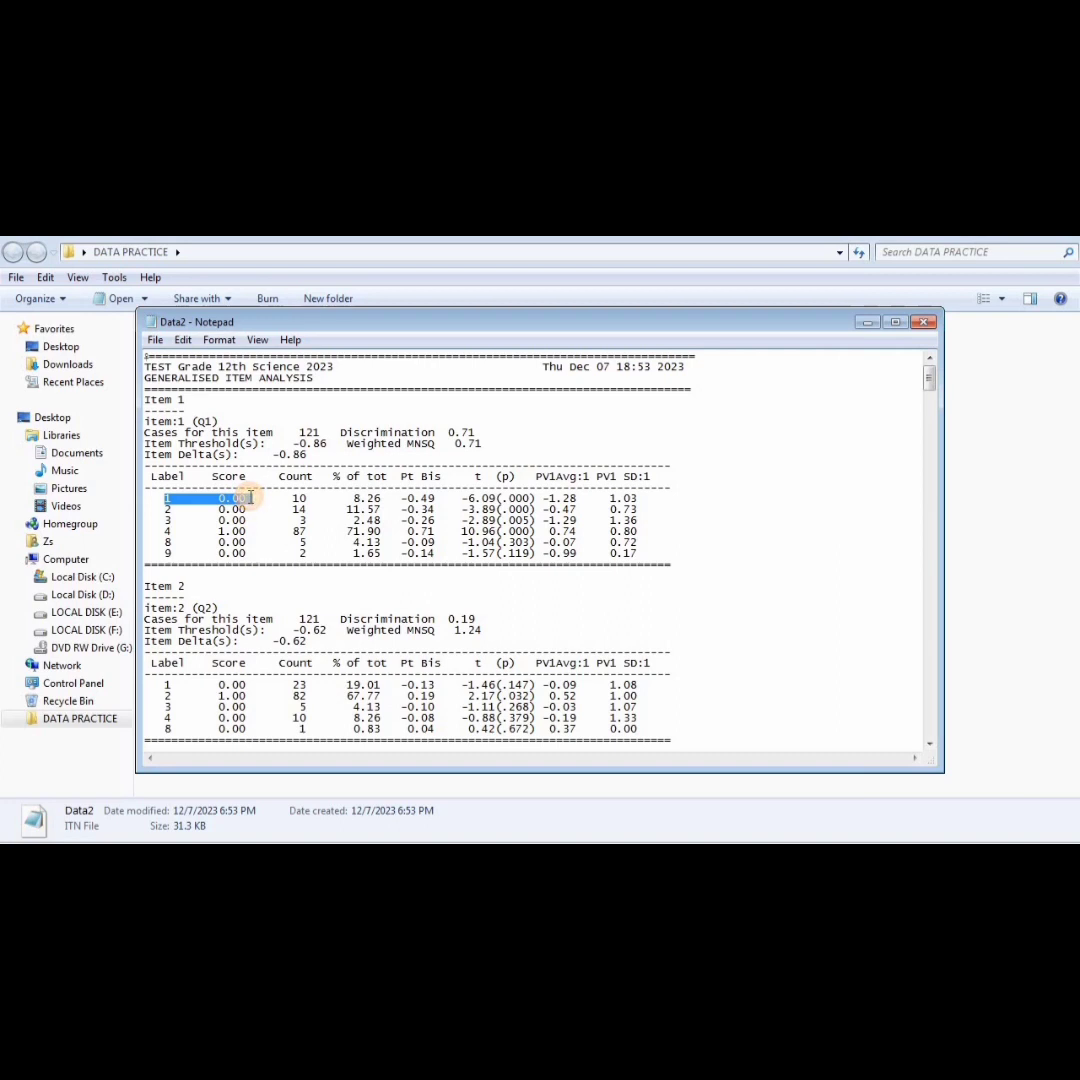
left_click_drag(250, 498, 315, 500)
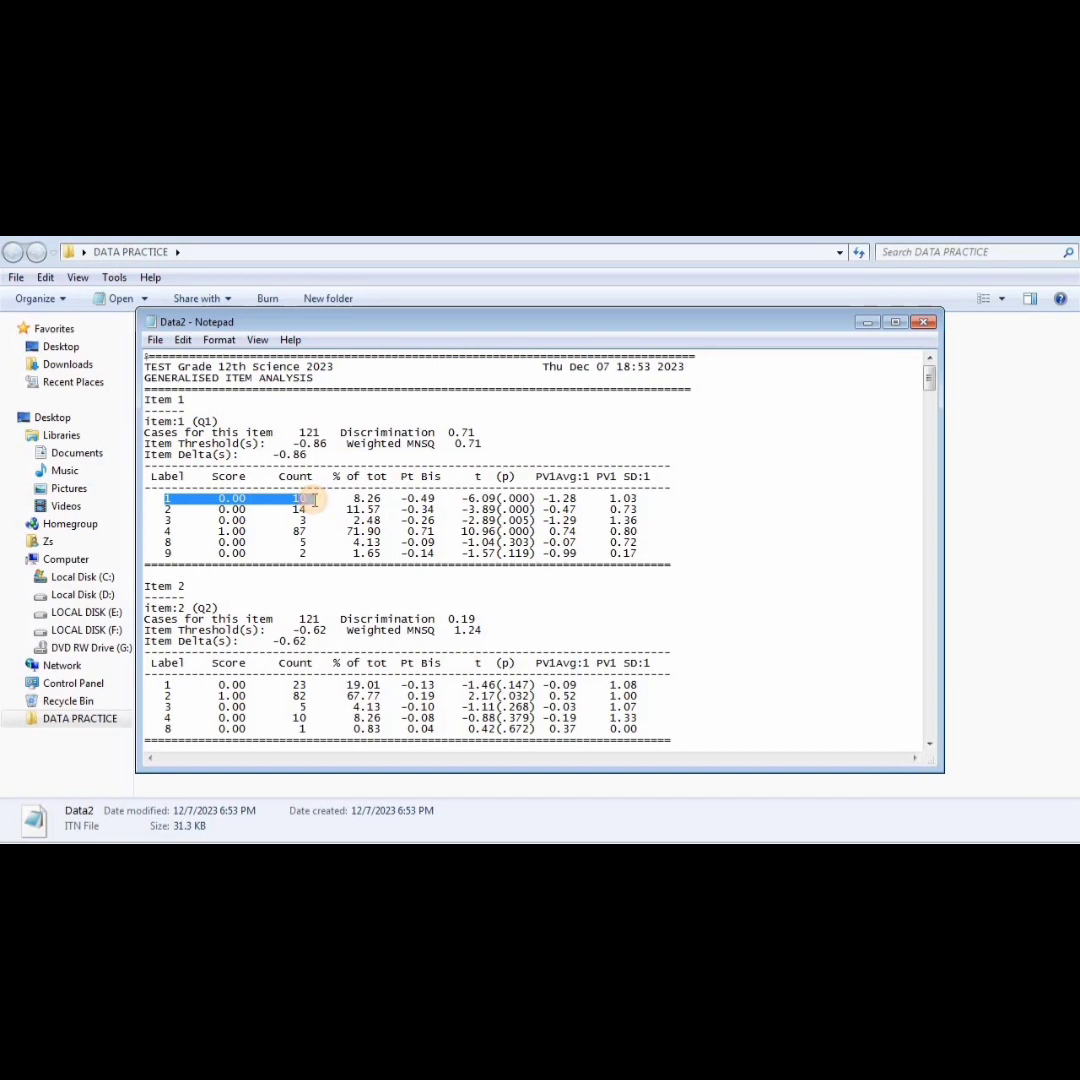
left_click_drag(315, 500, 382, 499)
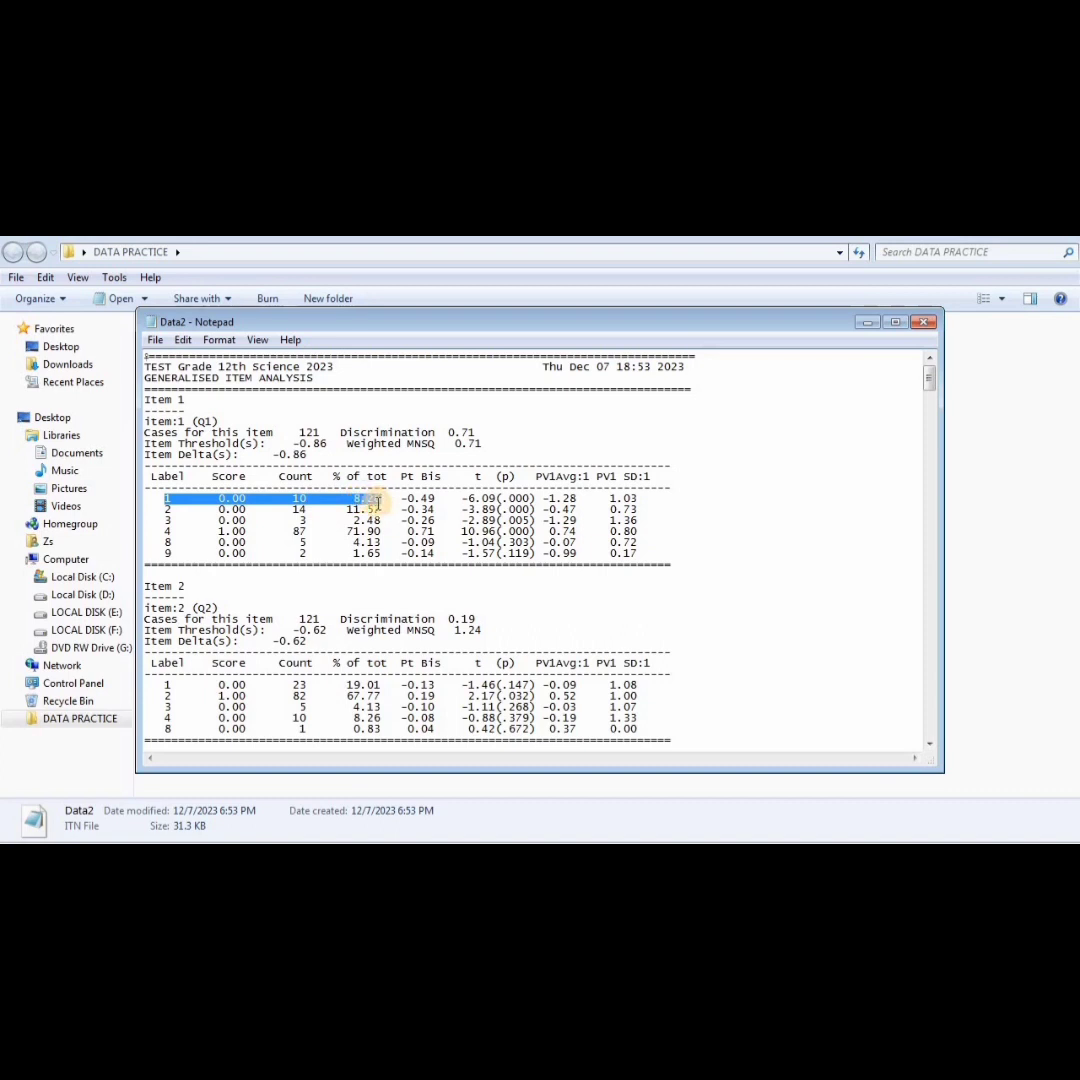
left_click(197, 511)
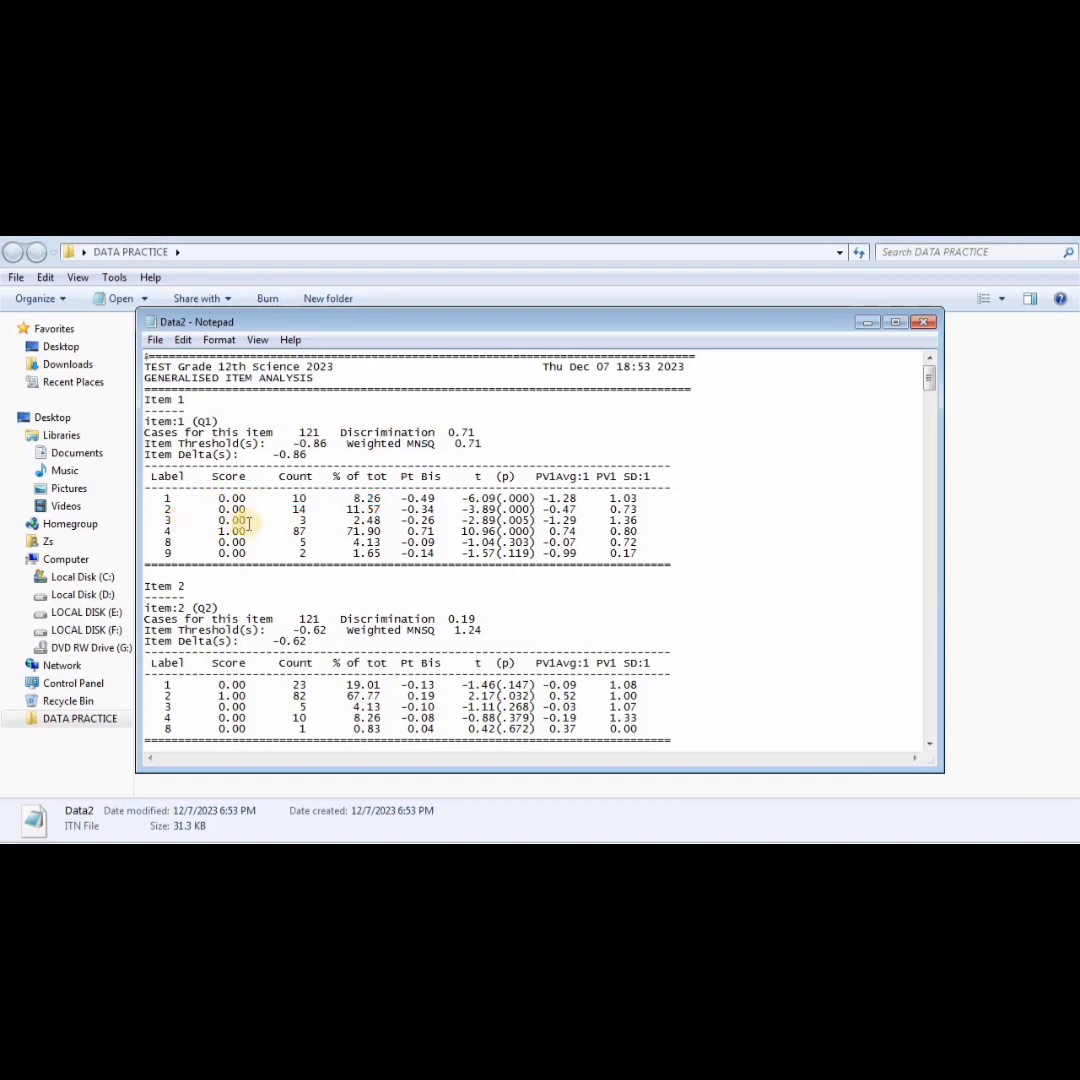
Examine item 1's rows for correct option 4 and for labels 8 and 9, comparing their scores and counts
left_click(166, 532)
left_click_drag(166, 532, 248, 533)
left_click(291, 529)
left_click_drag(305, 529, 311, 533)
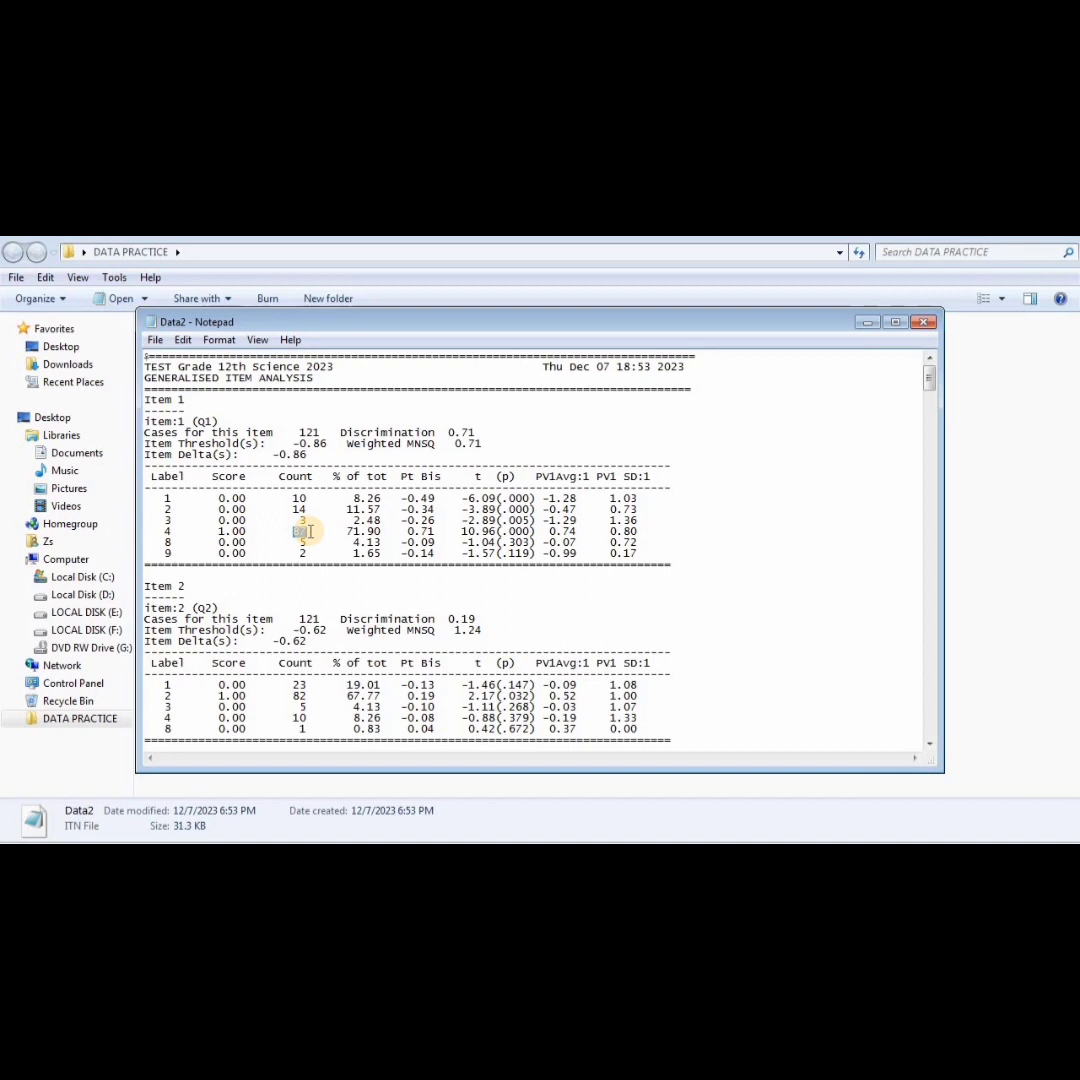
left_click_drag(342, 531, 434, 535)
left_click(166, 543)
left_click_drag(166, 543, 312, 541)
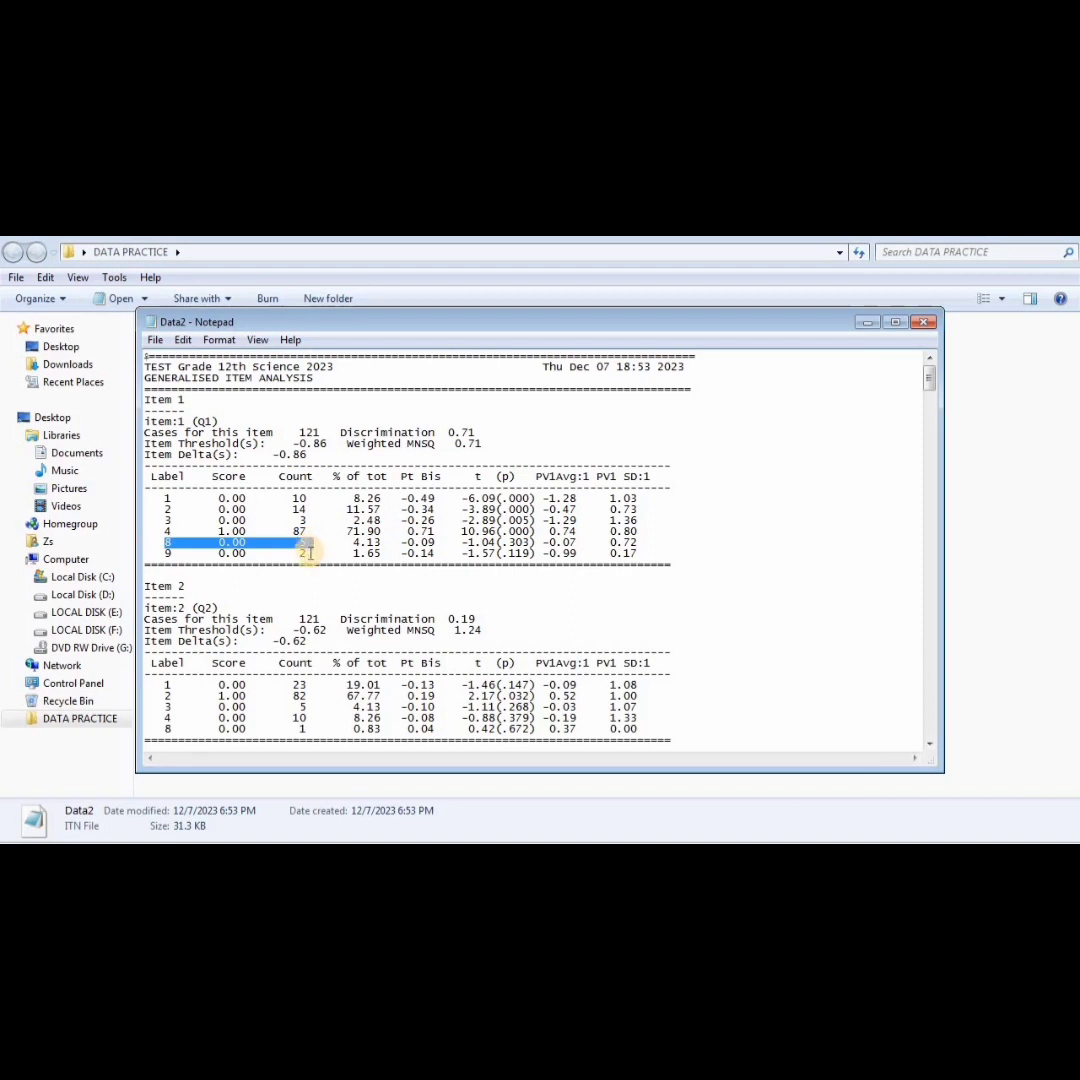
left_click_drag(308, 553, 167, 553)
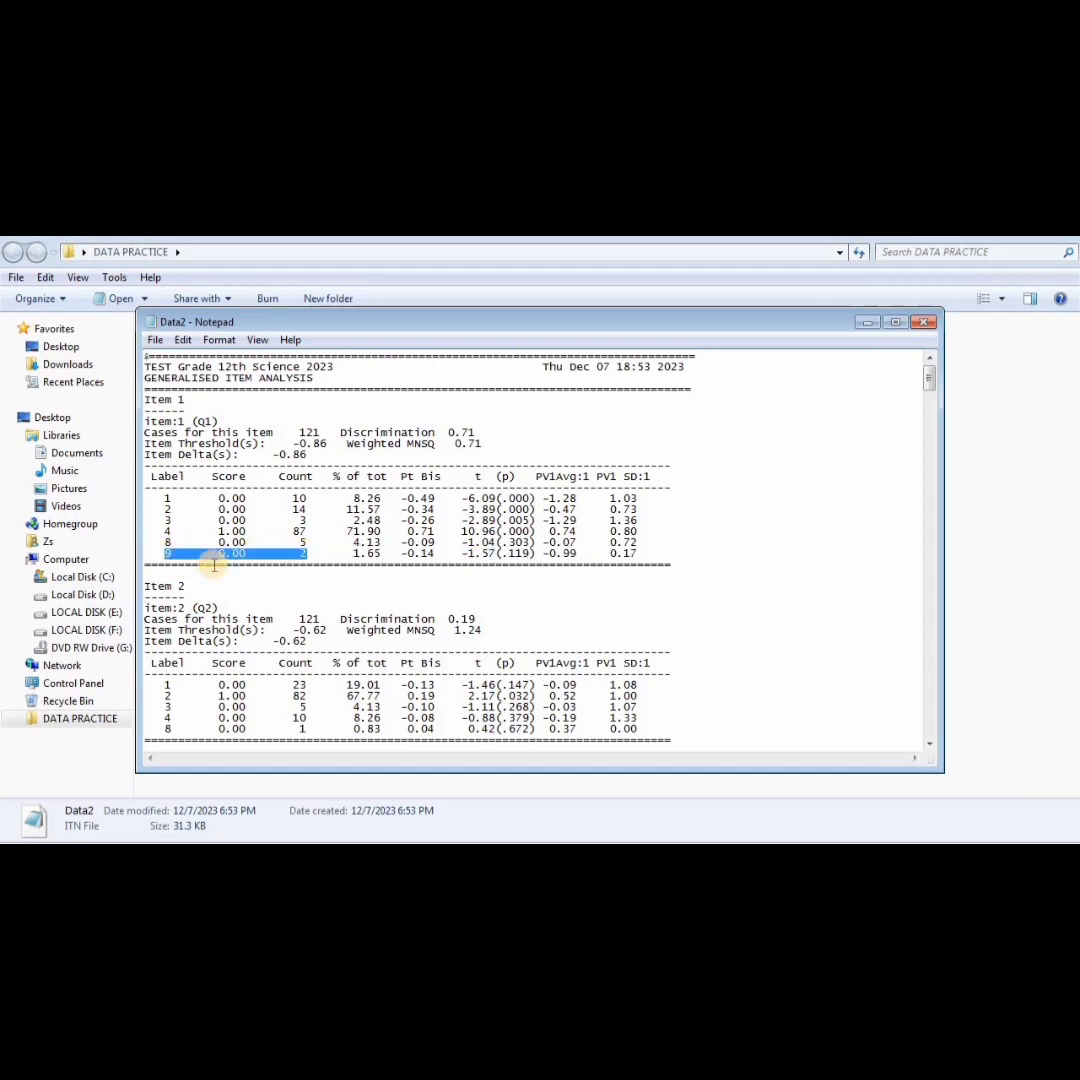
left_click(306, 557)
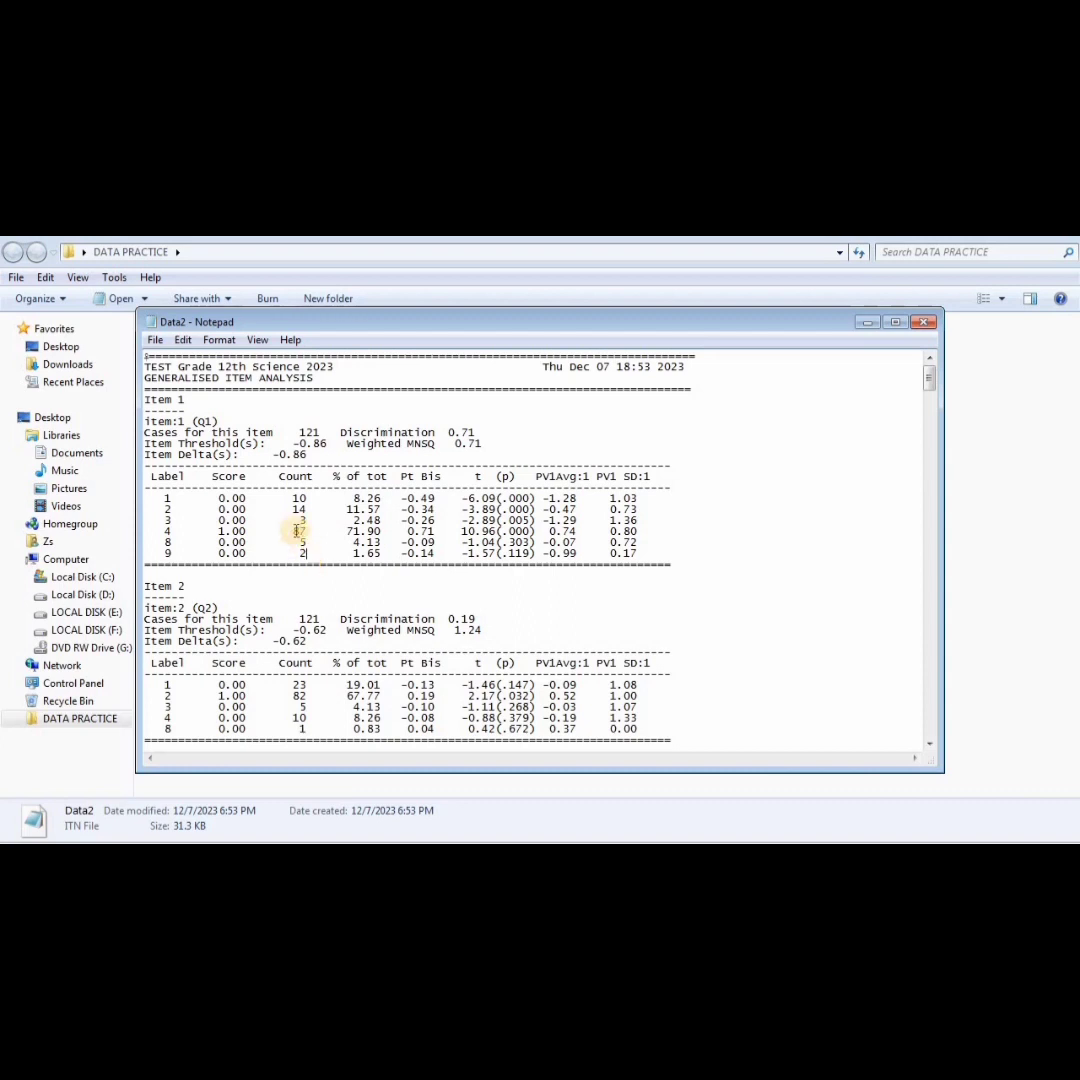
Review item 1's four answer-option rows together, then check the header statistics and the count and percentage columns
left_click_drag(151, 500, 643, 532)
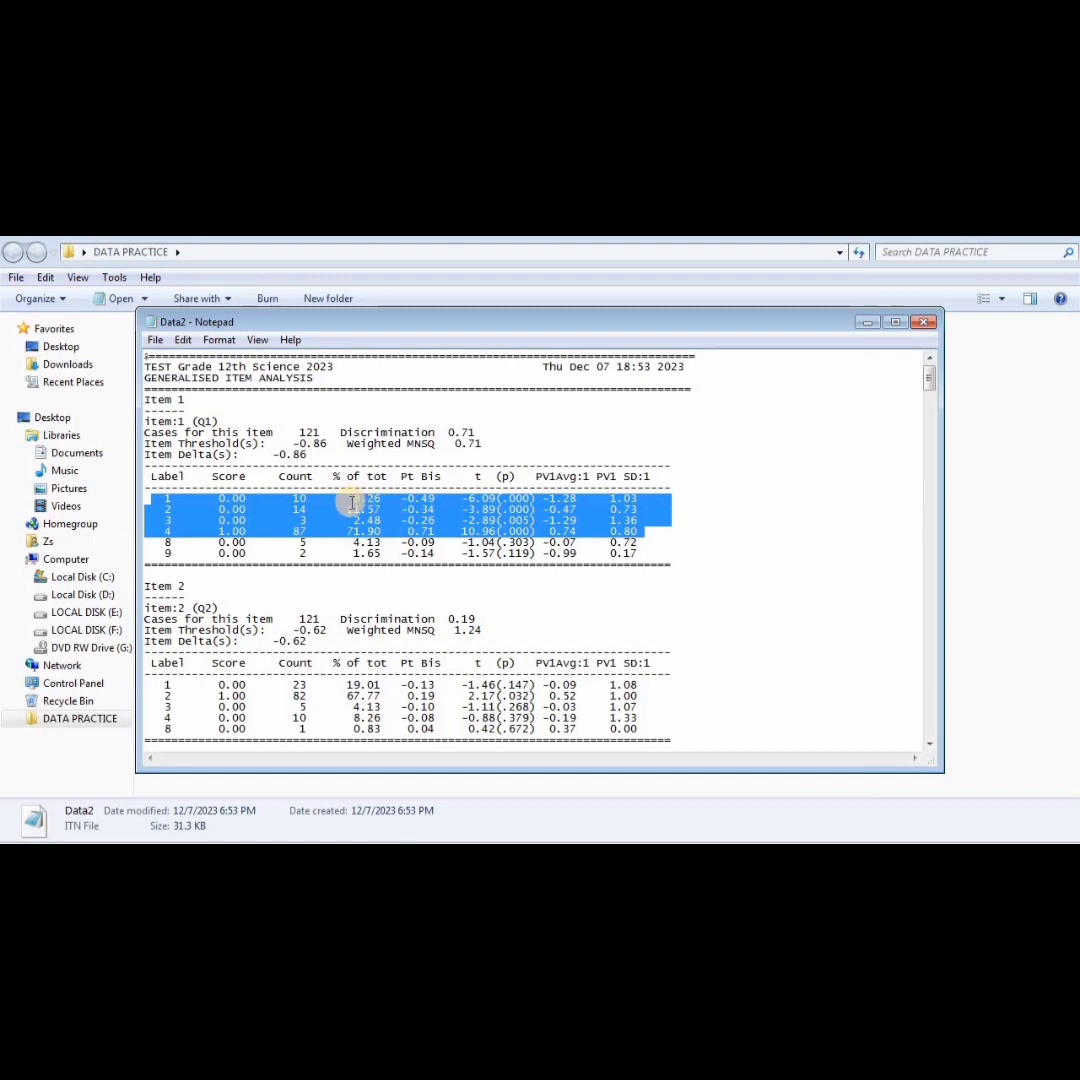
left_click(345, 455)
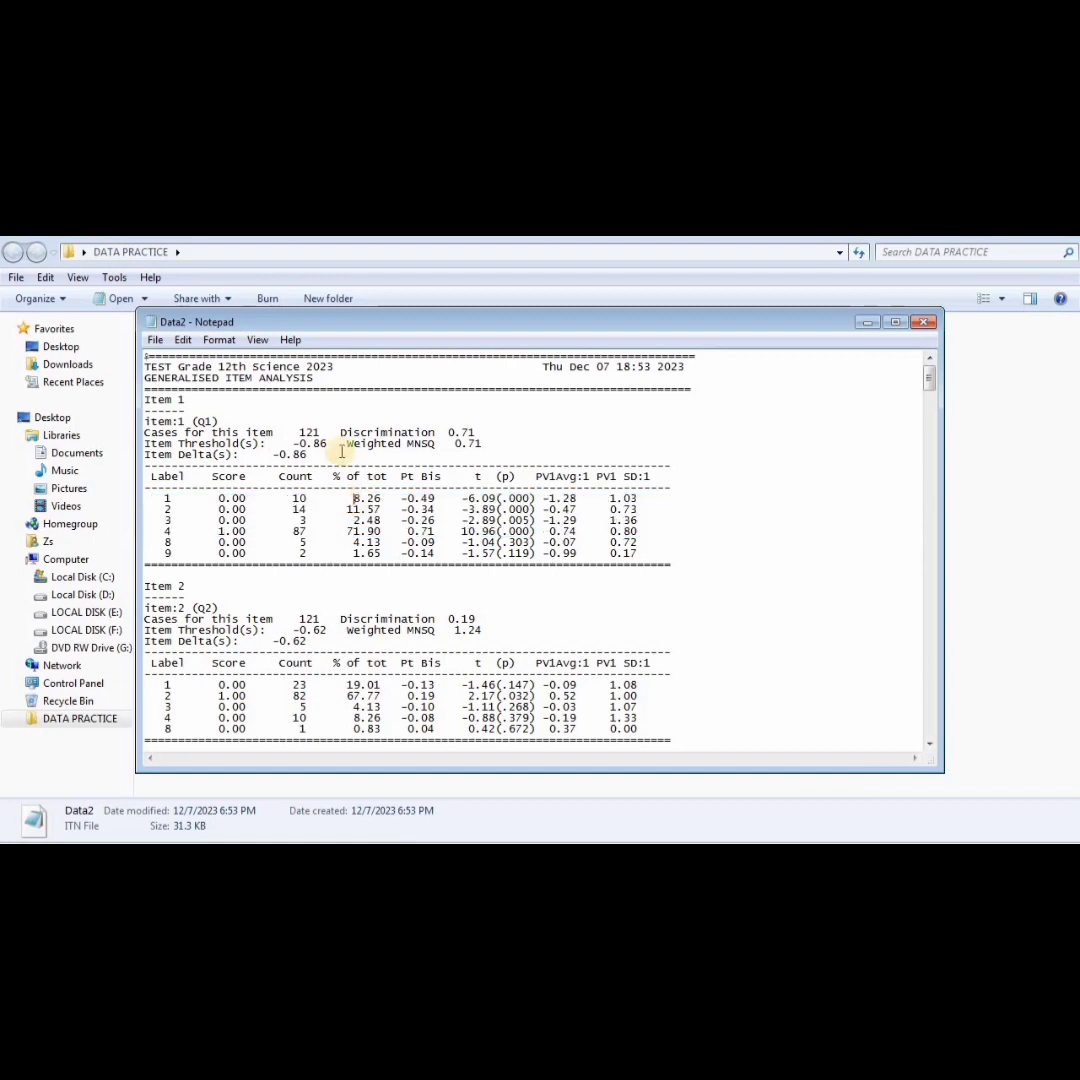
left_click(237, 454)
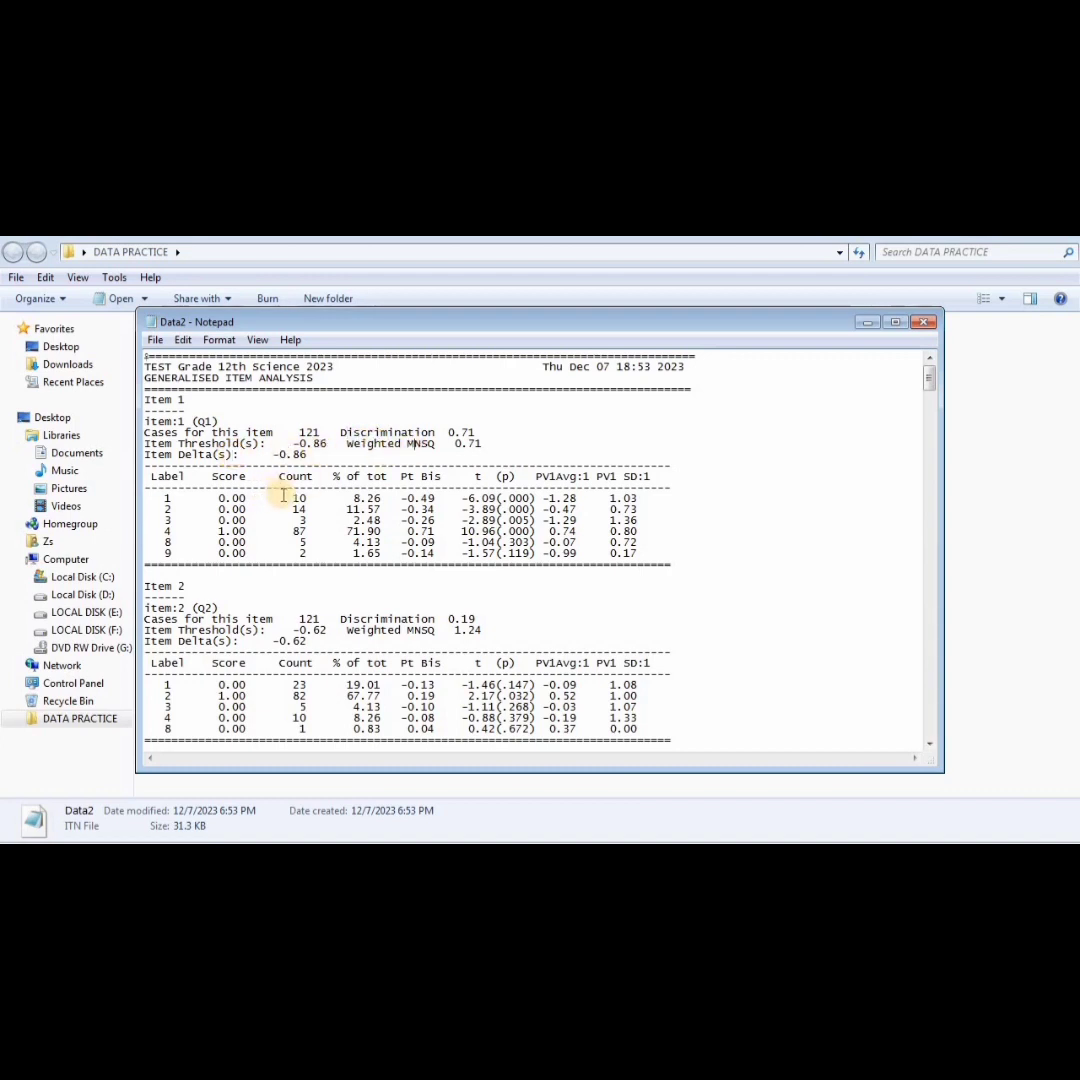
left_click_drag(285, 497, 382, 496)
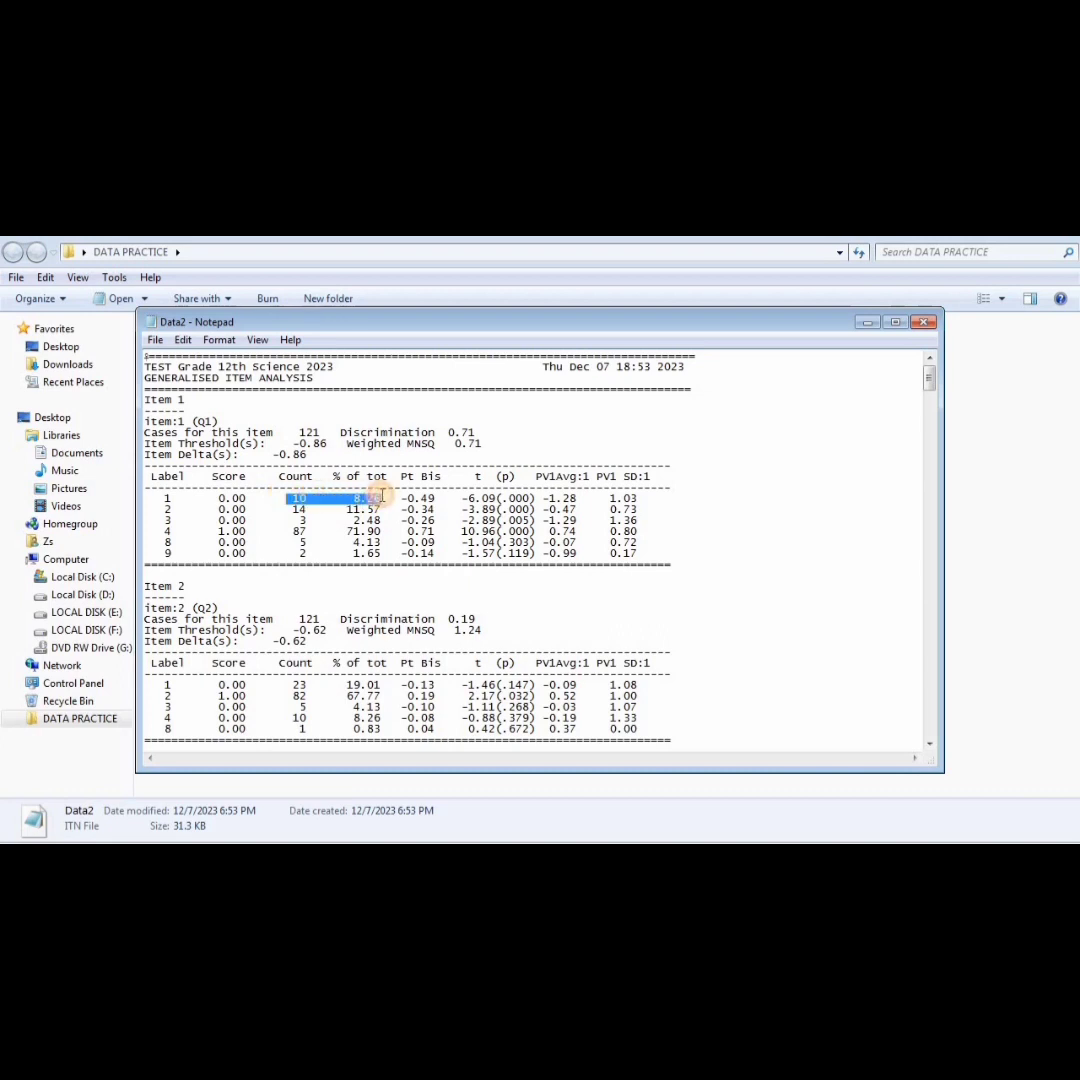
left_click(300, 557)
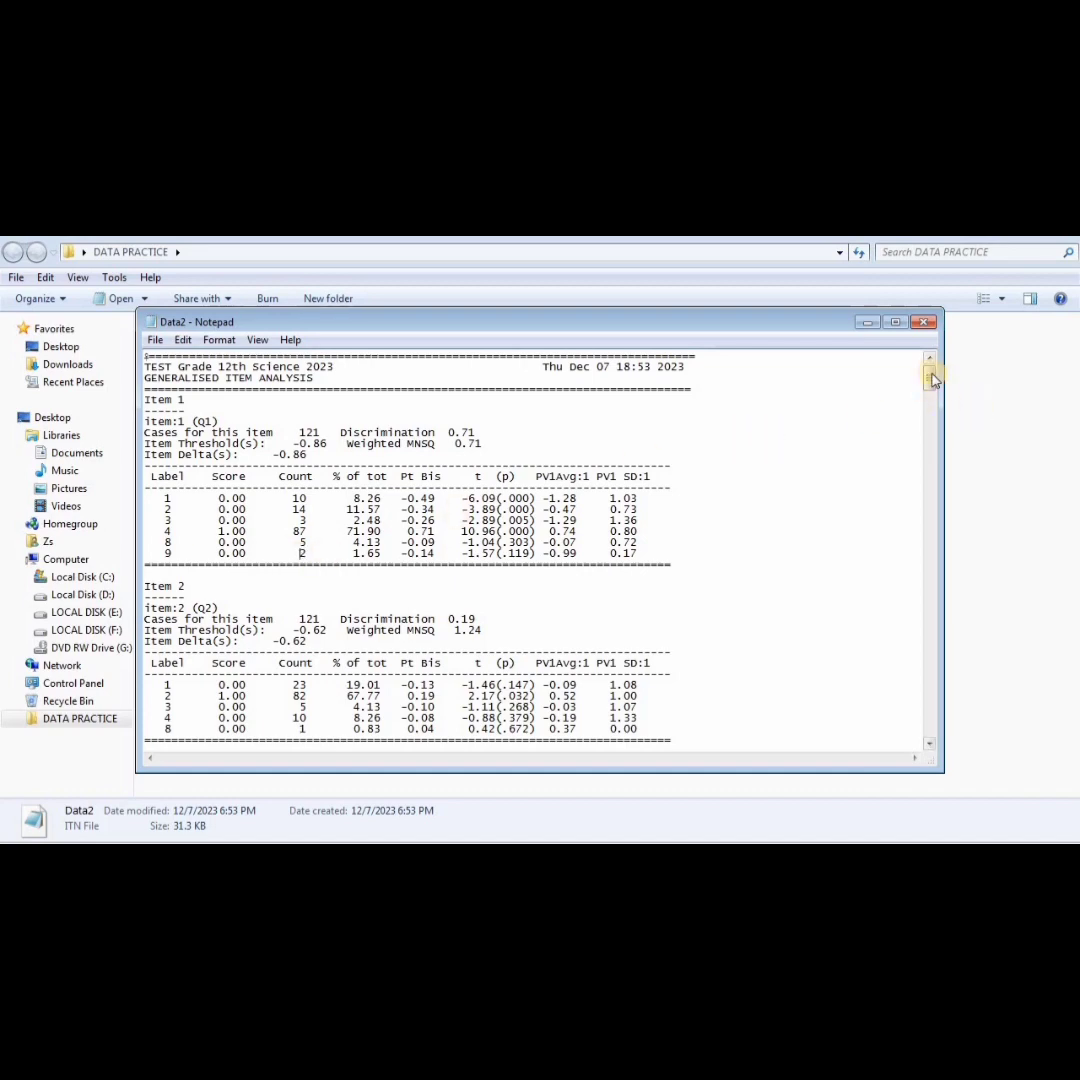
Review item 30 and the summary statistics at the end of Data2, and close the file
left_click_drag(931, 380, 890, 752)
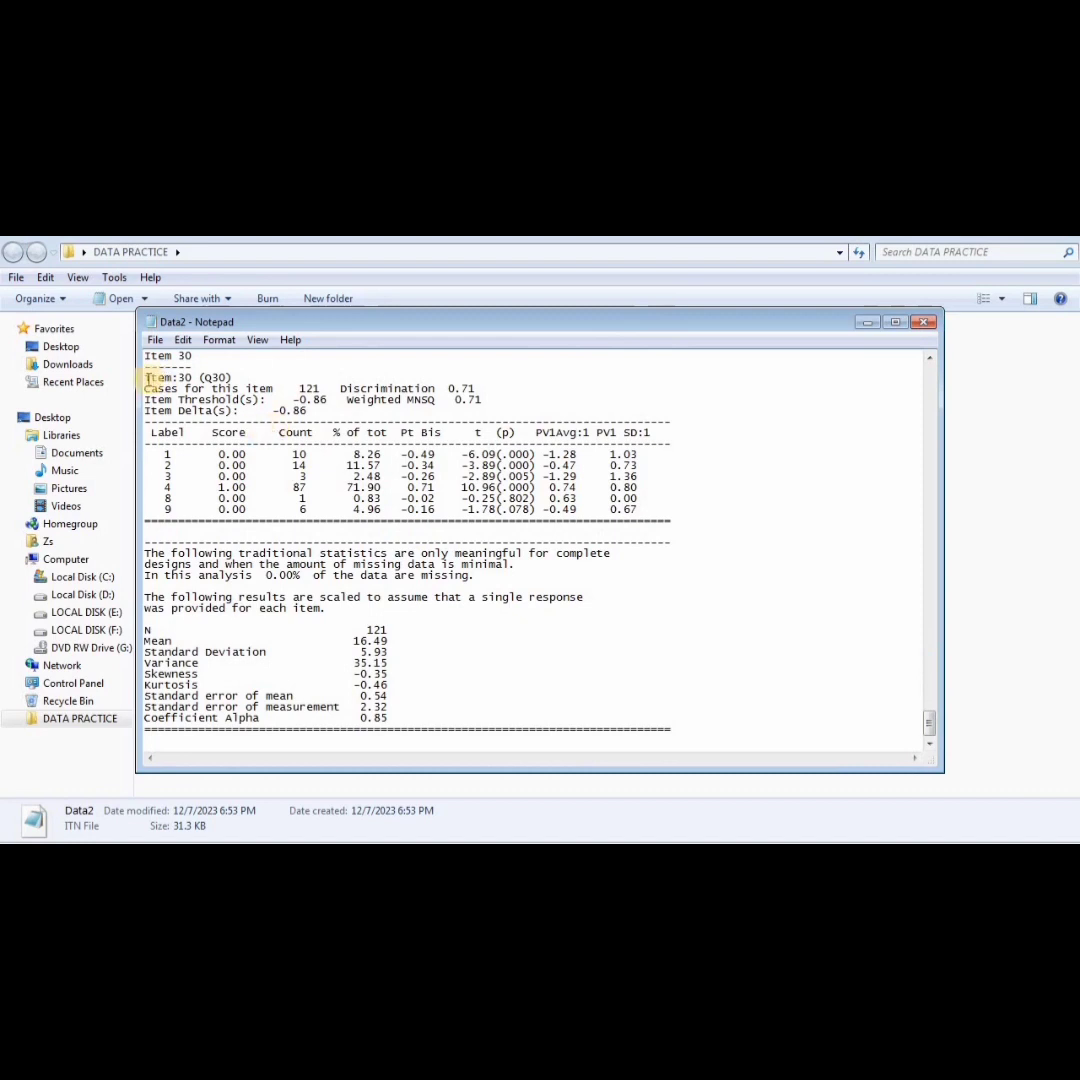
left_click_drag(146, 377, 224, 378)
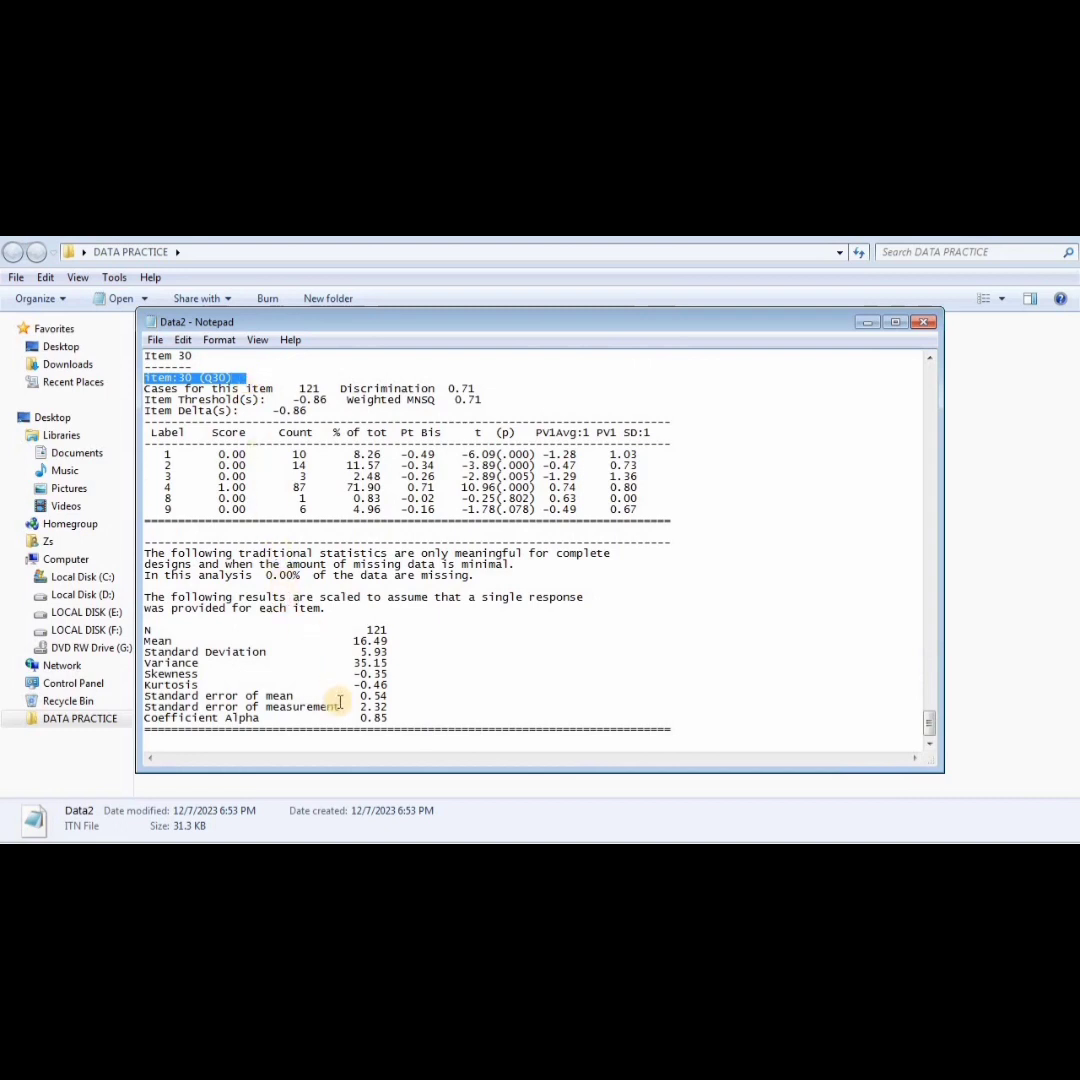
left_click(928, 323)
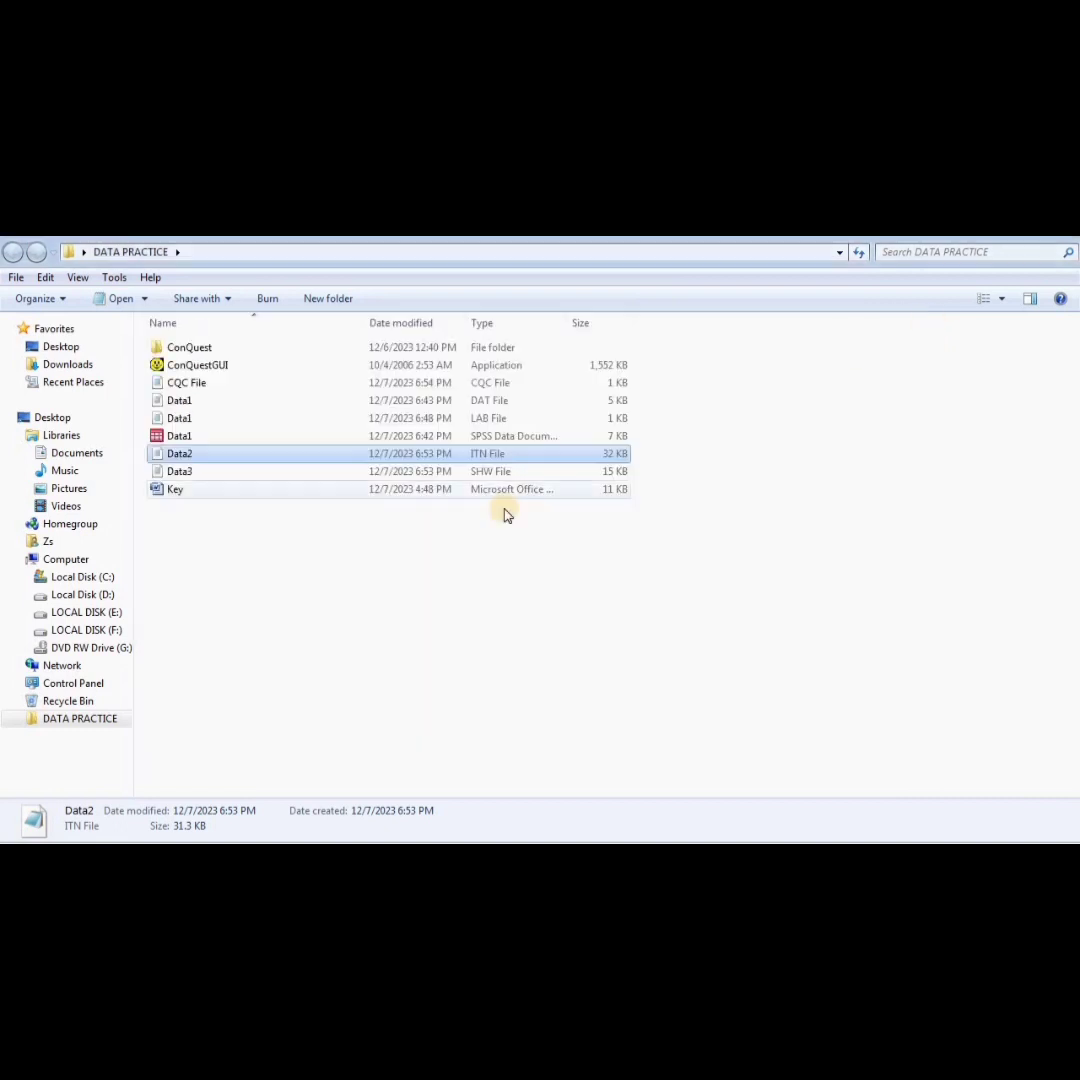
Open the Data3 SHW file and examine the estimation summary's answer key line, "key 1 scored as 1"
left_click(430, 473)
double_click(430, 473)
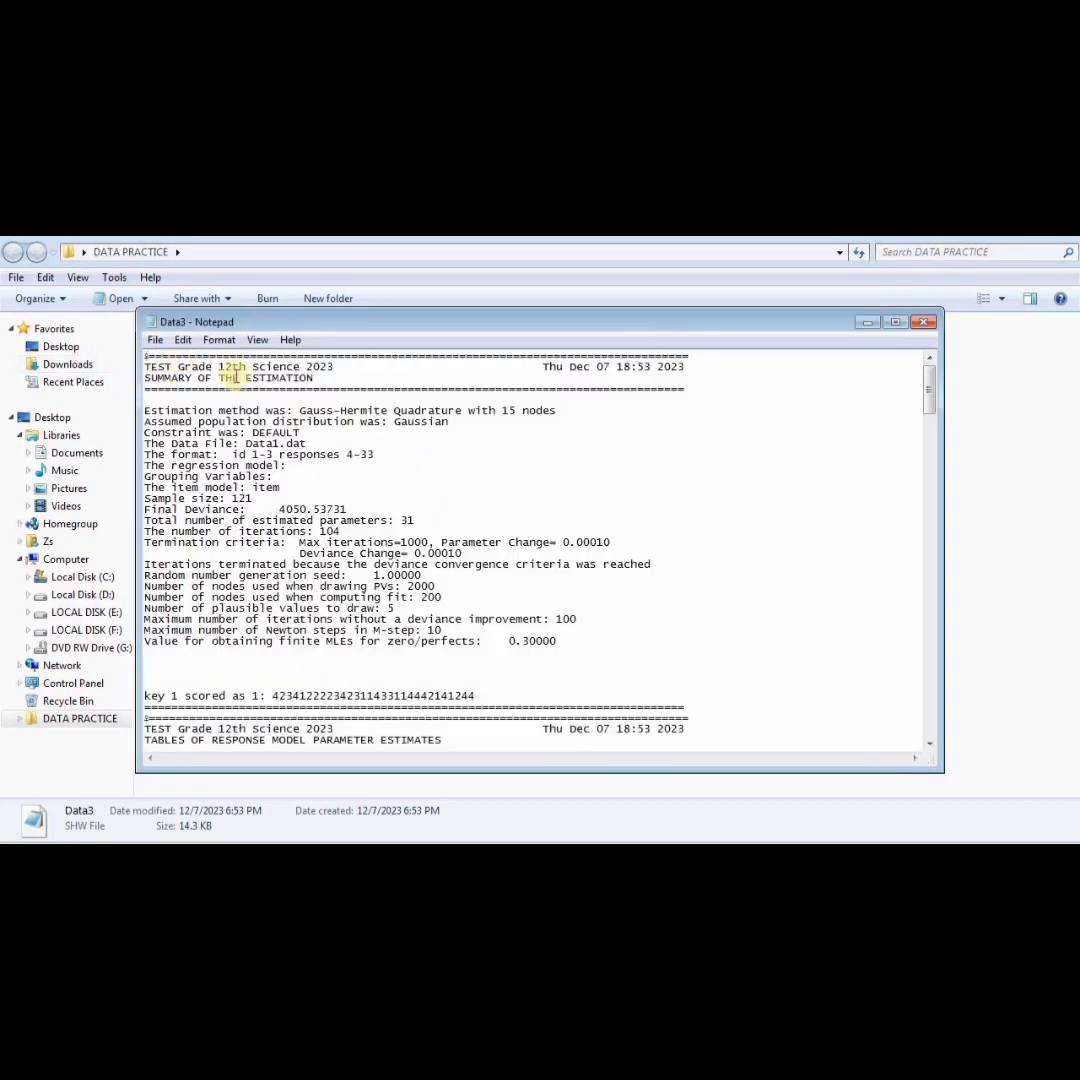
left_click_drag(484, 696, 276, 694)
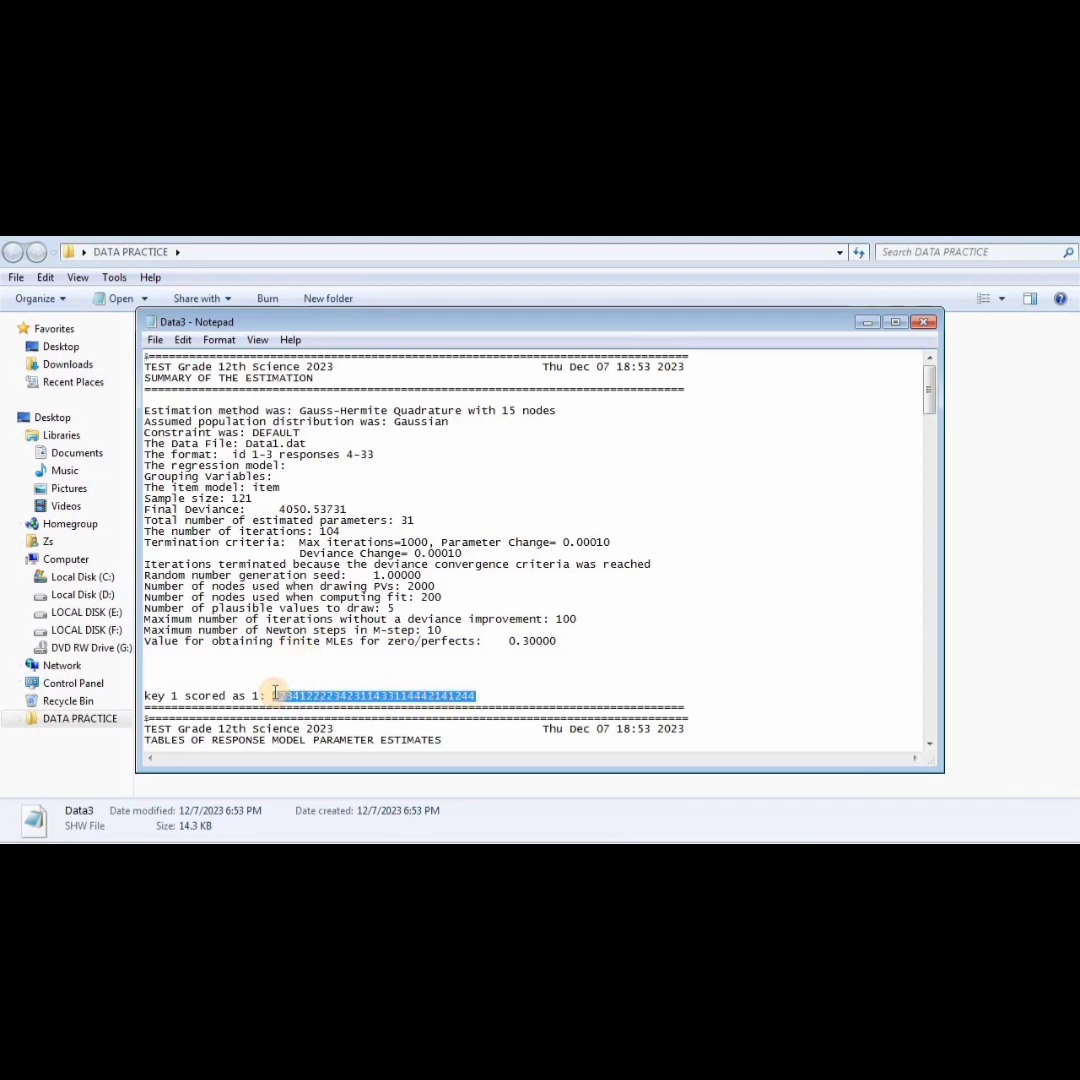
left_click(280, 675)
left_click(176, 697)
key("shift+End")
left_click(178, 700)
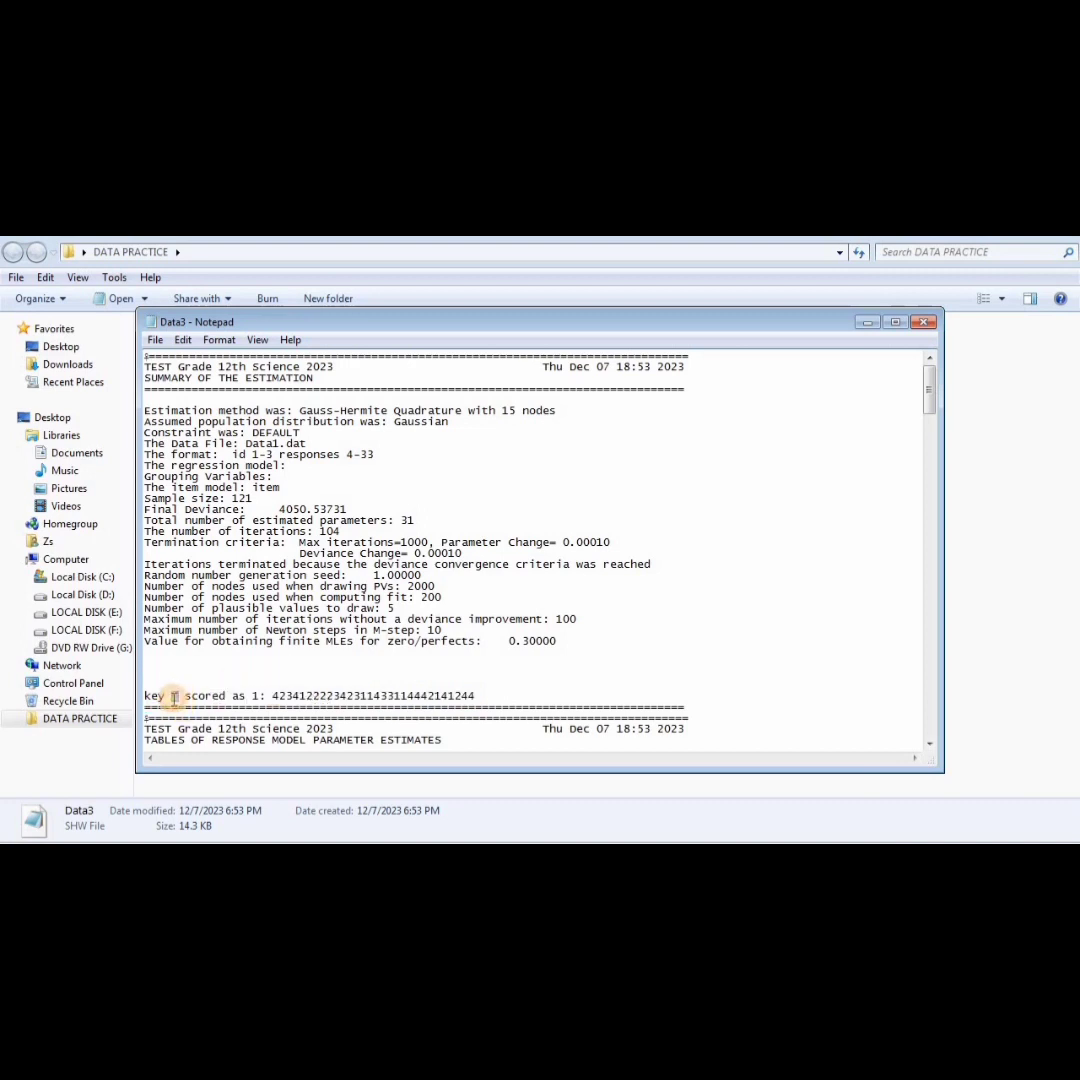
double_click(174, 696)
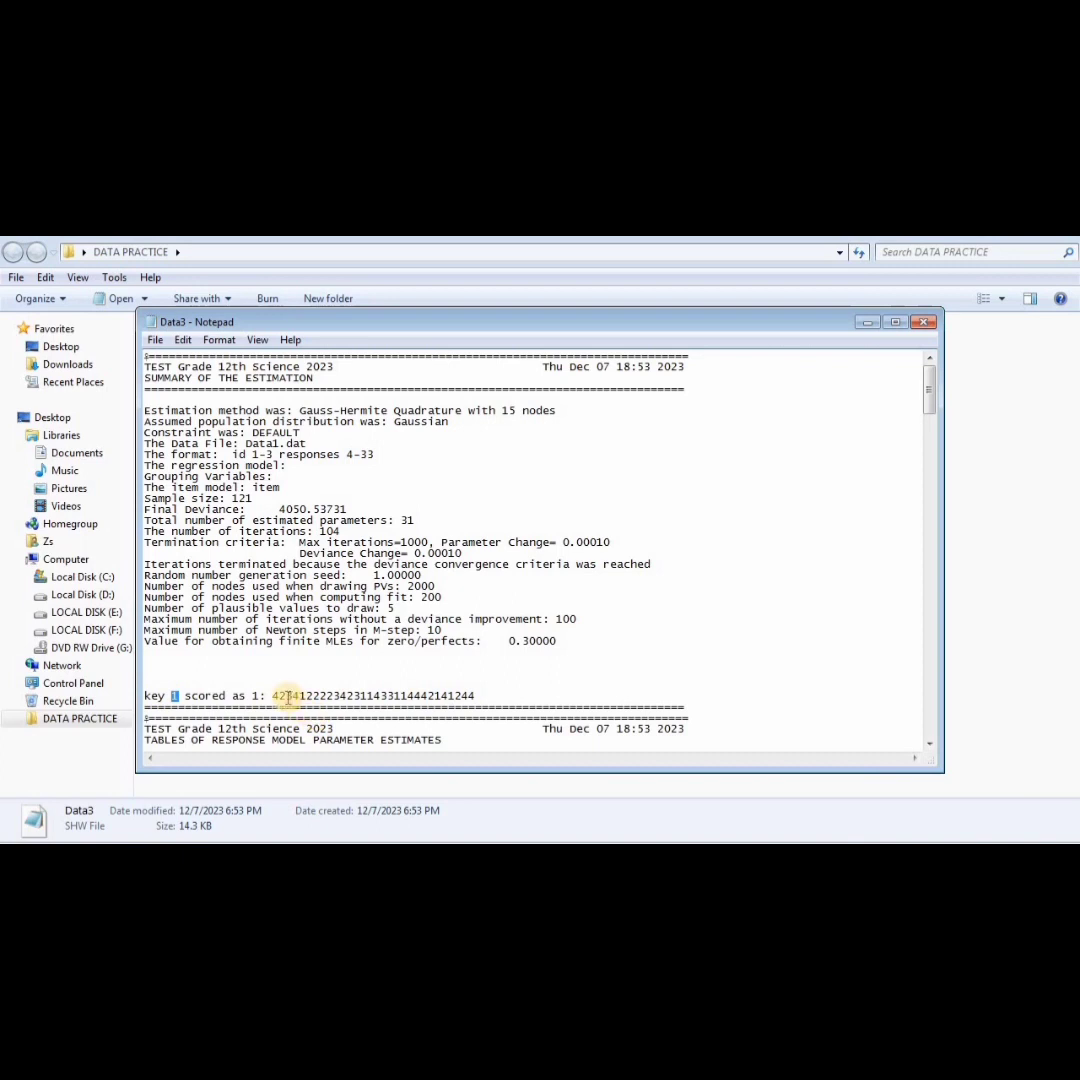
double_click(272, 695)
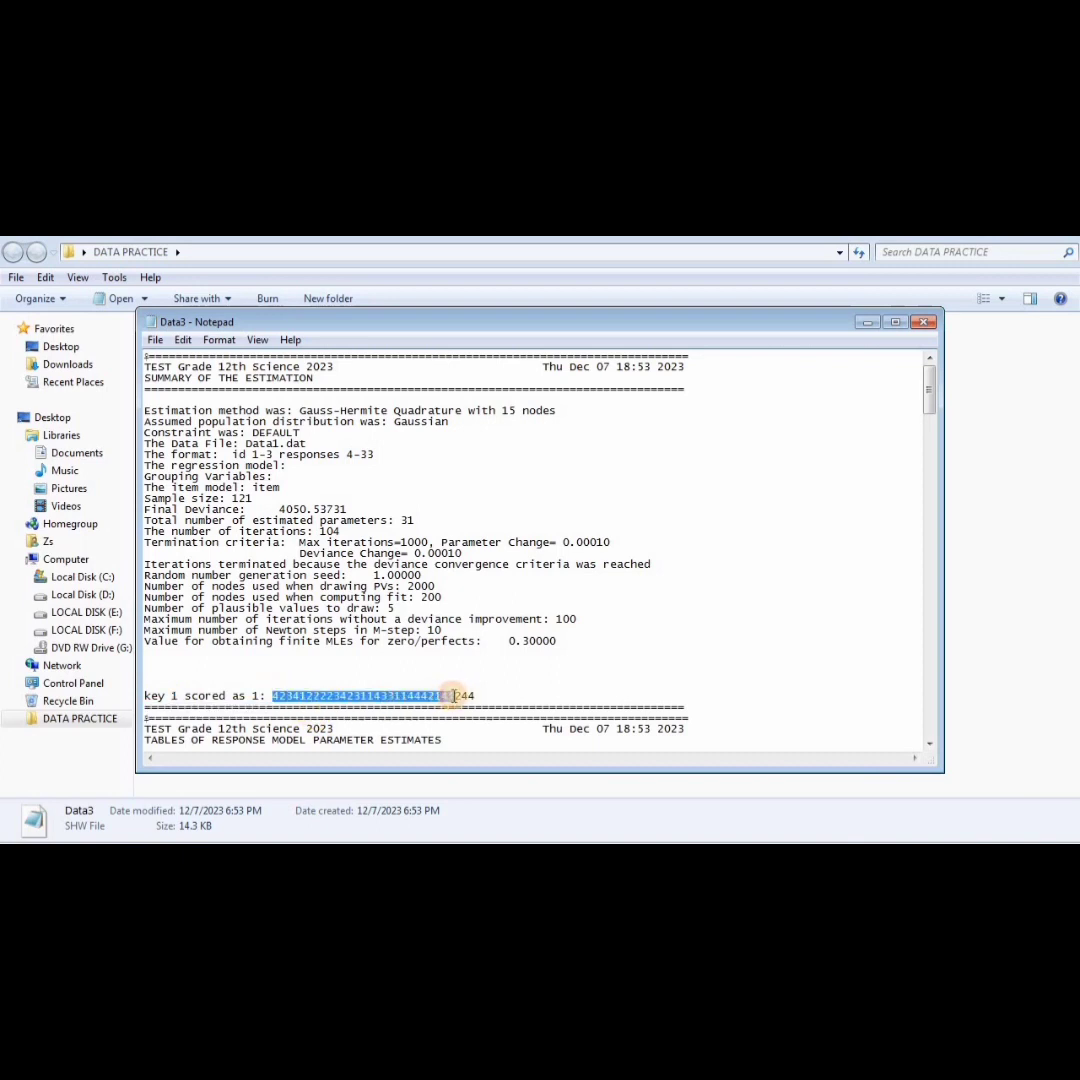
left_click(491, 693)
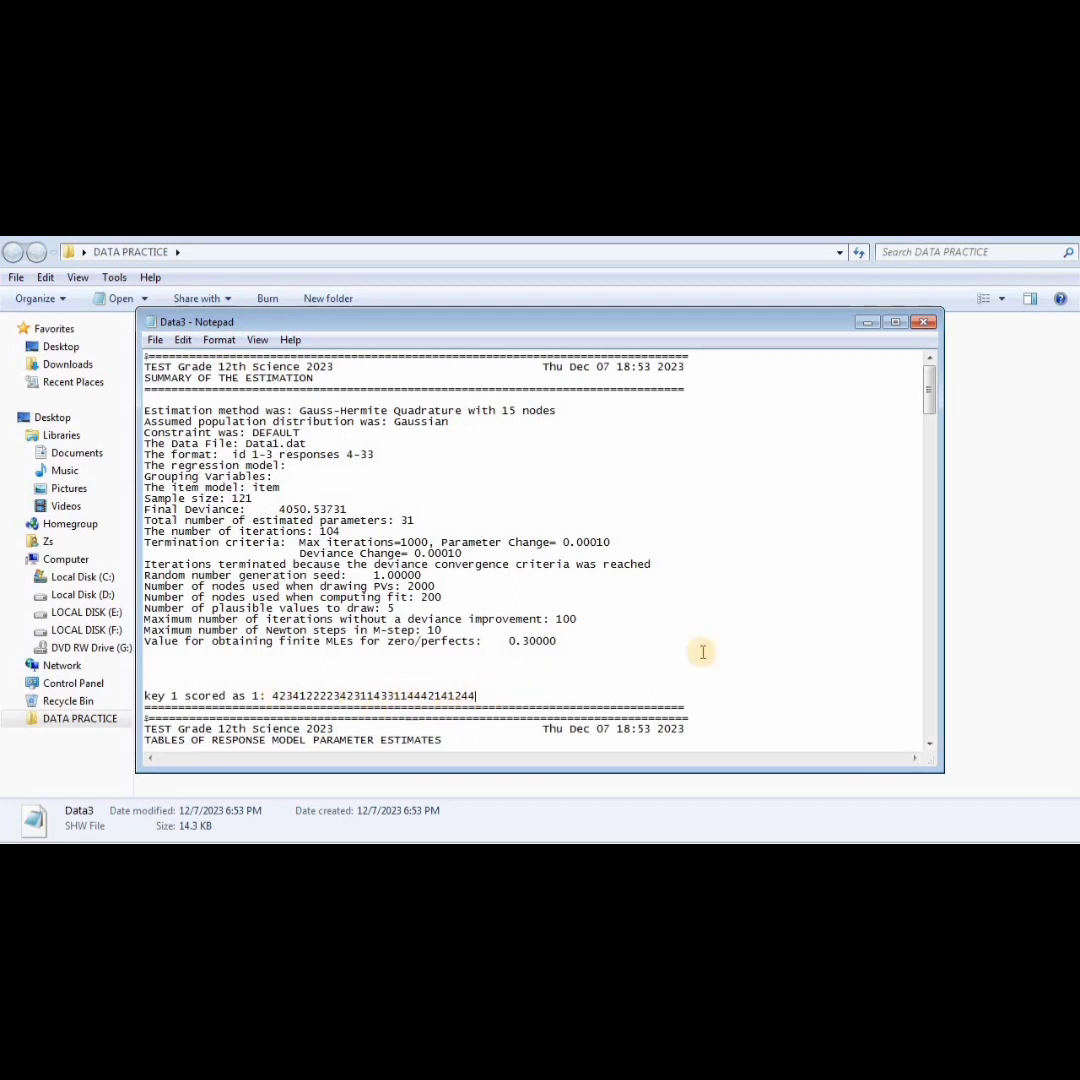
Examine the response model parameter estimates and fit statistics for items Q1 to Q30 in Data3, and close the file
left_click(929, 746)
left_click_drag(929, 748, 929, 750)
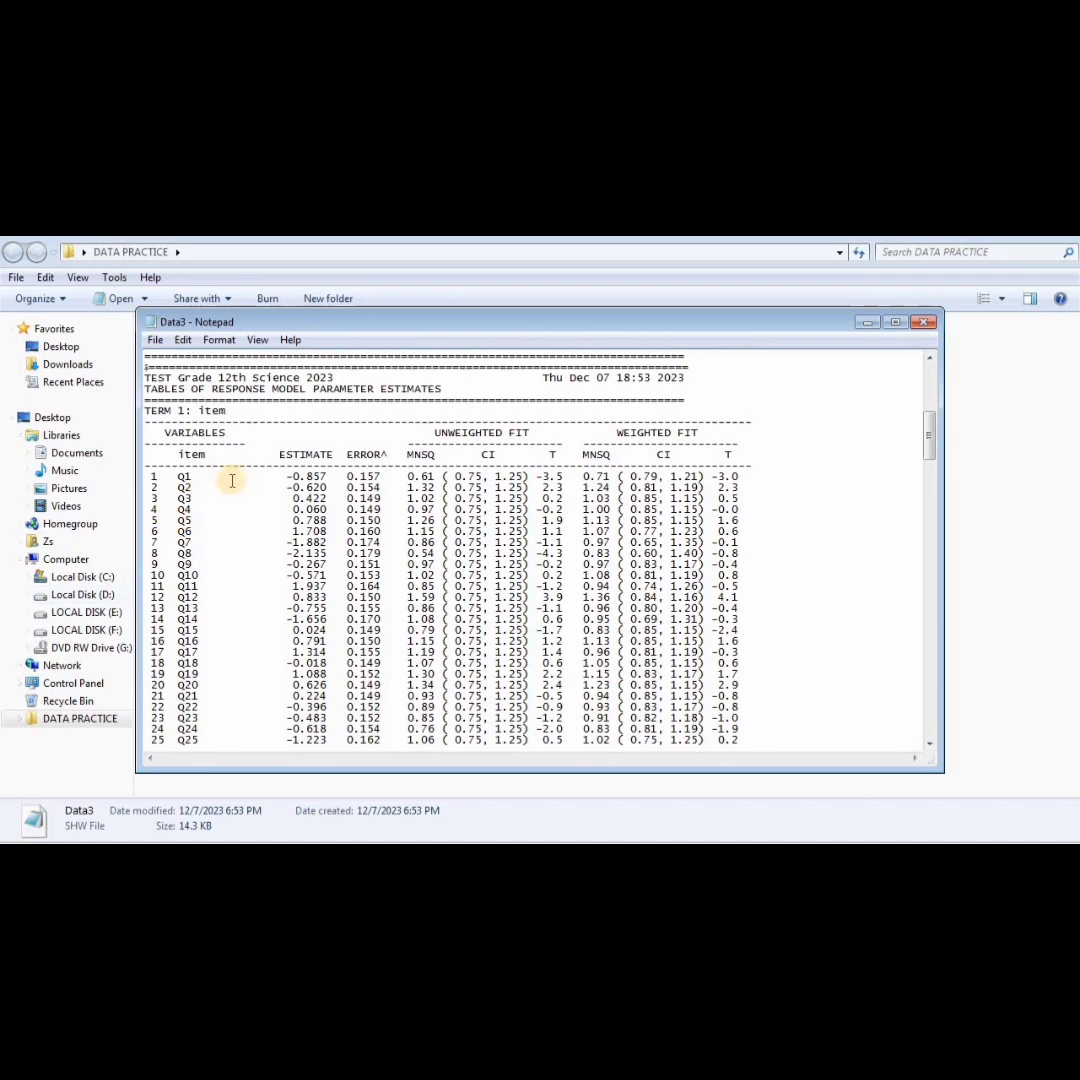
left_click(155, 478)
mouse_move(930, 457)
left_mouse_down()
mouse_move(921, 509)
mouse_move(923, 463)
left_mouse_up()
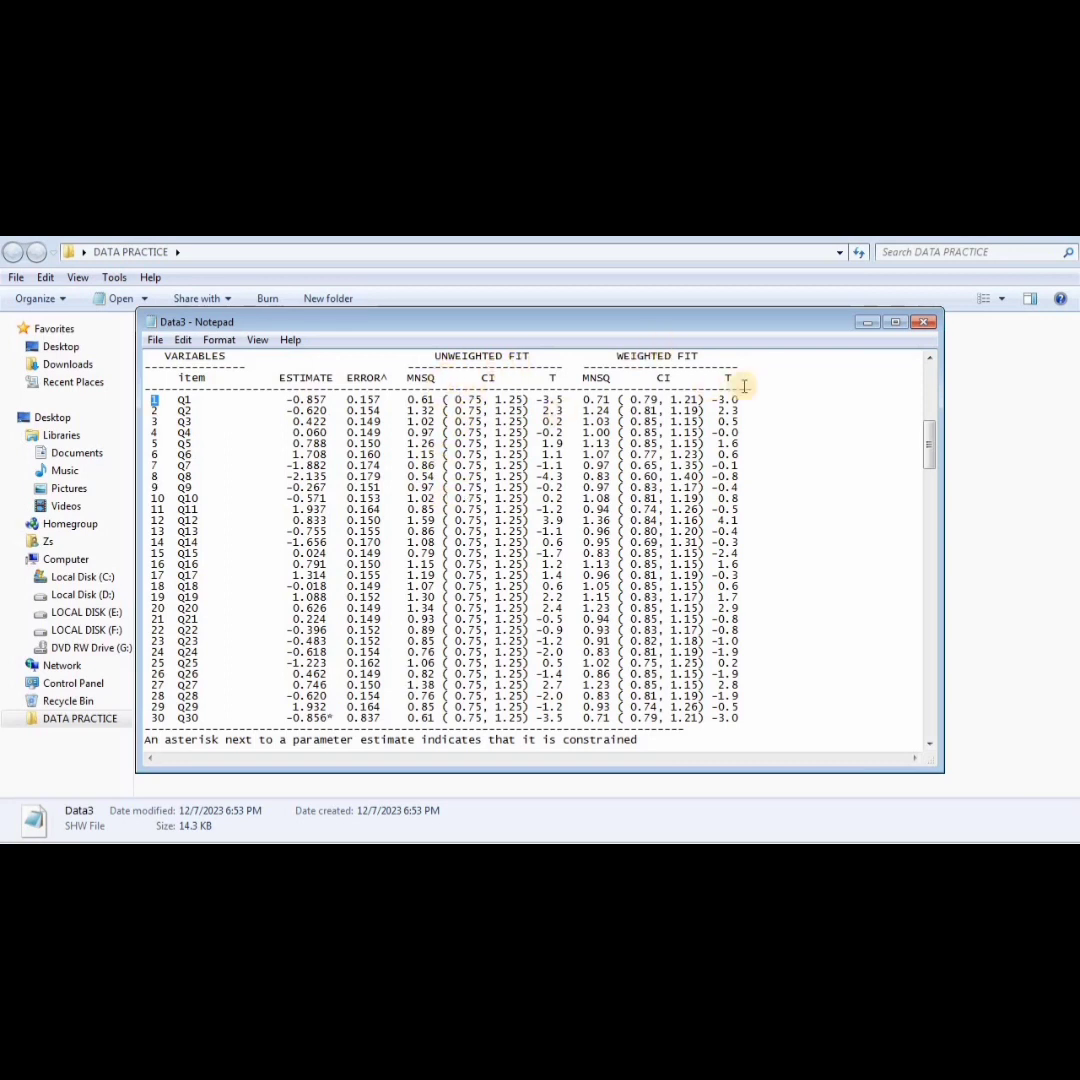
left_click(925, 324)
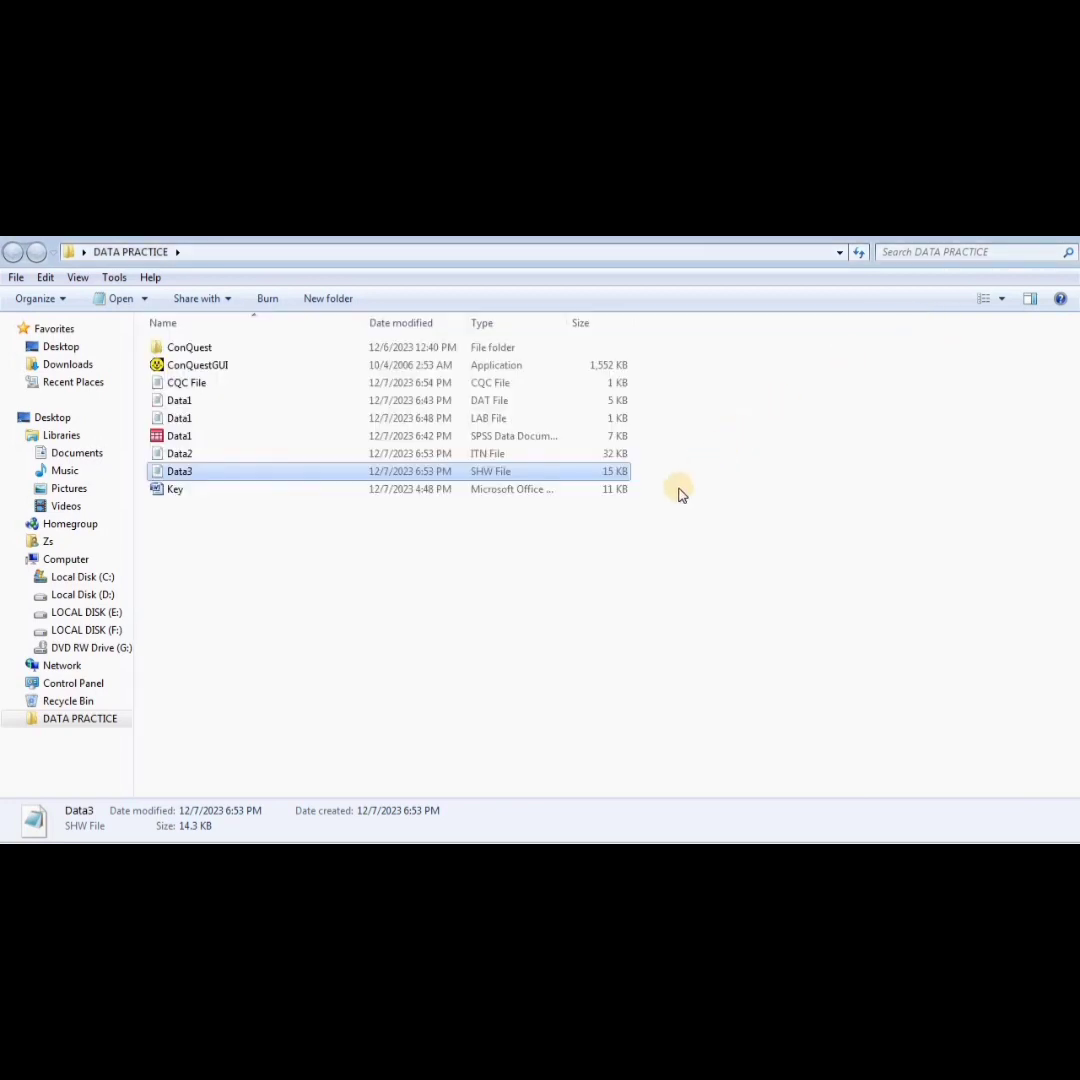